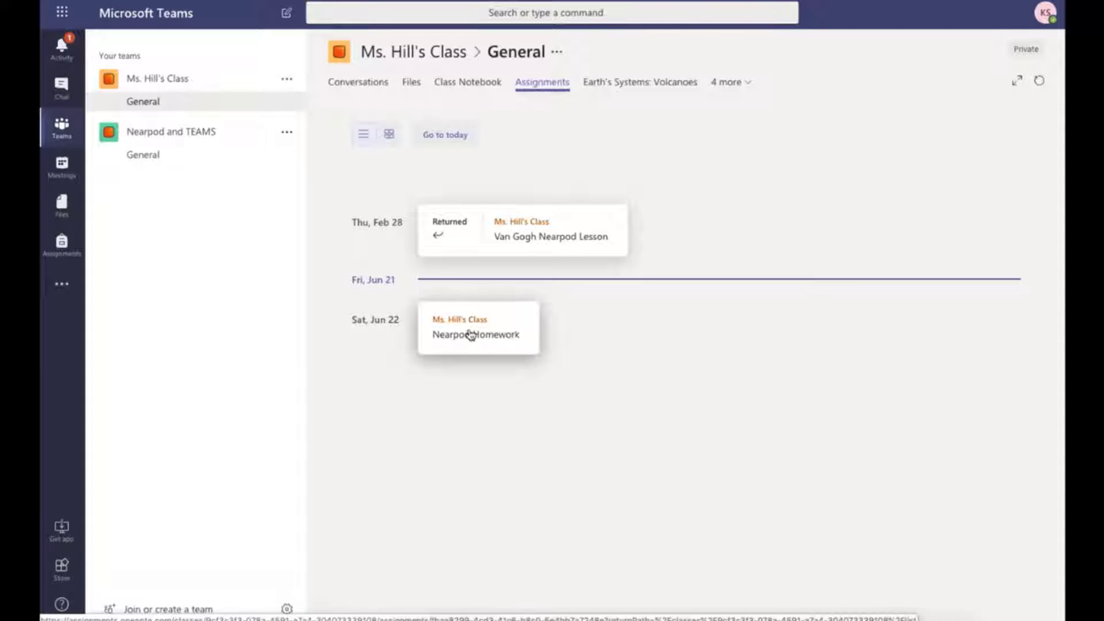
Step: Attach Davis_School_District_Admin_Inform from the OneDrive Nearpod Lessons folder to the Nearpod Homework assignment and turn it in
left_click(471, 334)
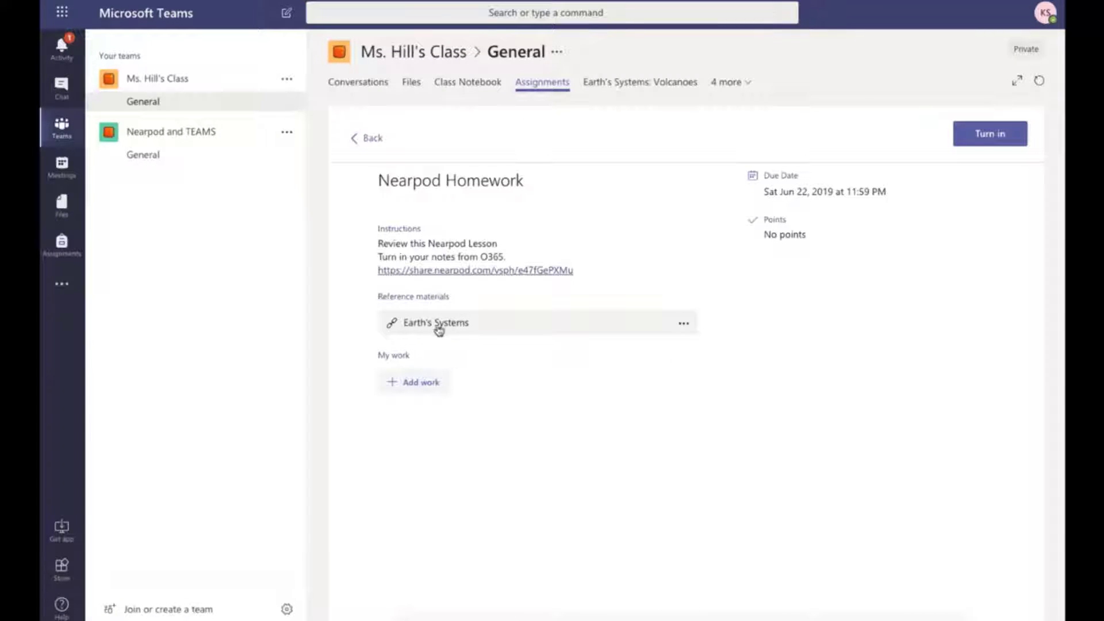
left_click(416, 382)
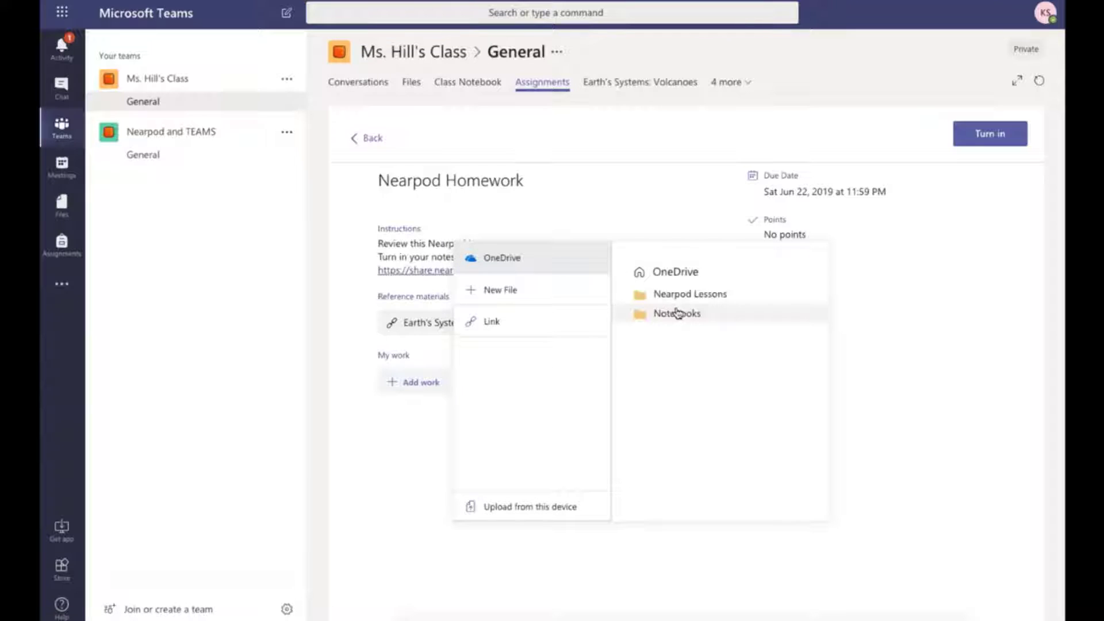
left_click(670, 292)
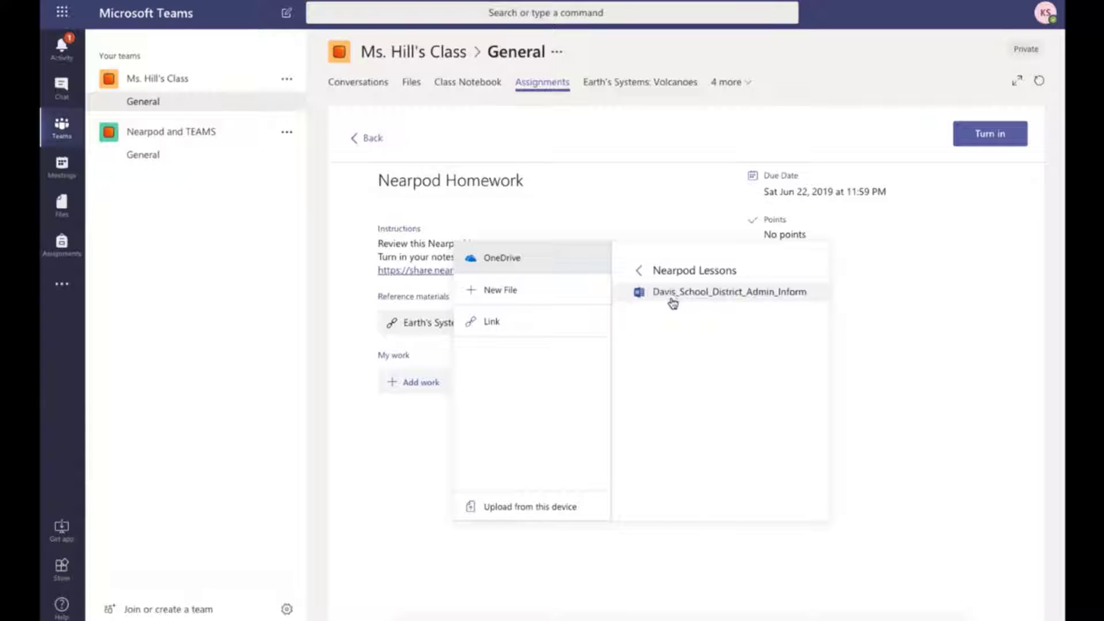
left_click(673, 293)
left_click(987, 133)
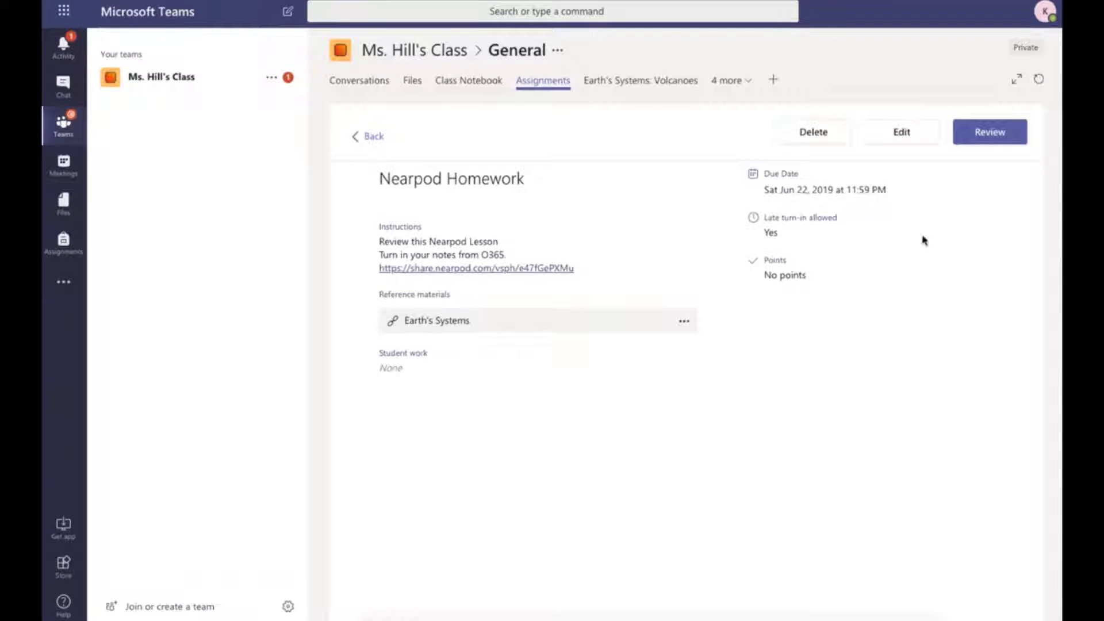
Step: Review the student work for the Nearpod Homework assignment from the teacher account
left_click(995, 136)
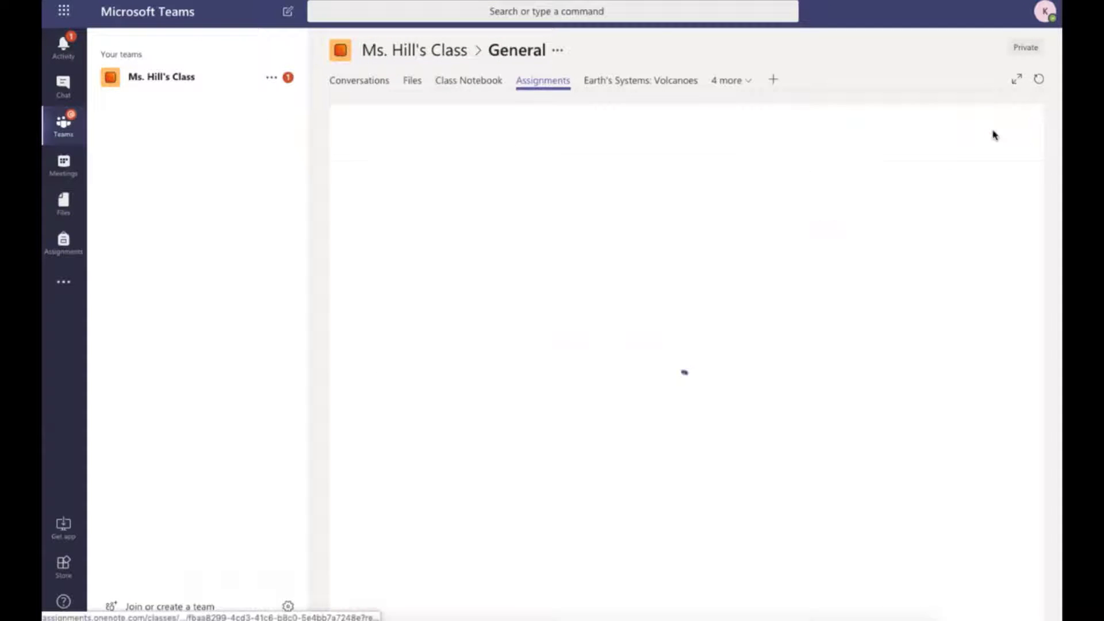
left_click(498, 406)
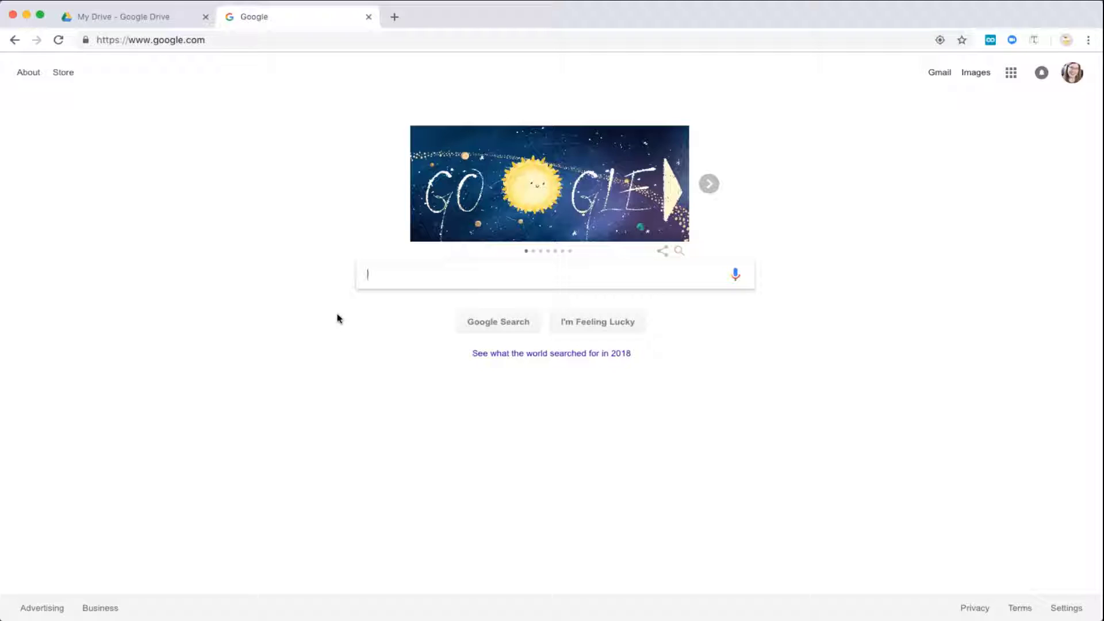
Step: Search Google for nearpodize and open the extension's Chrome Web Store page
type("nearpodize")
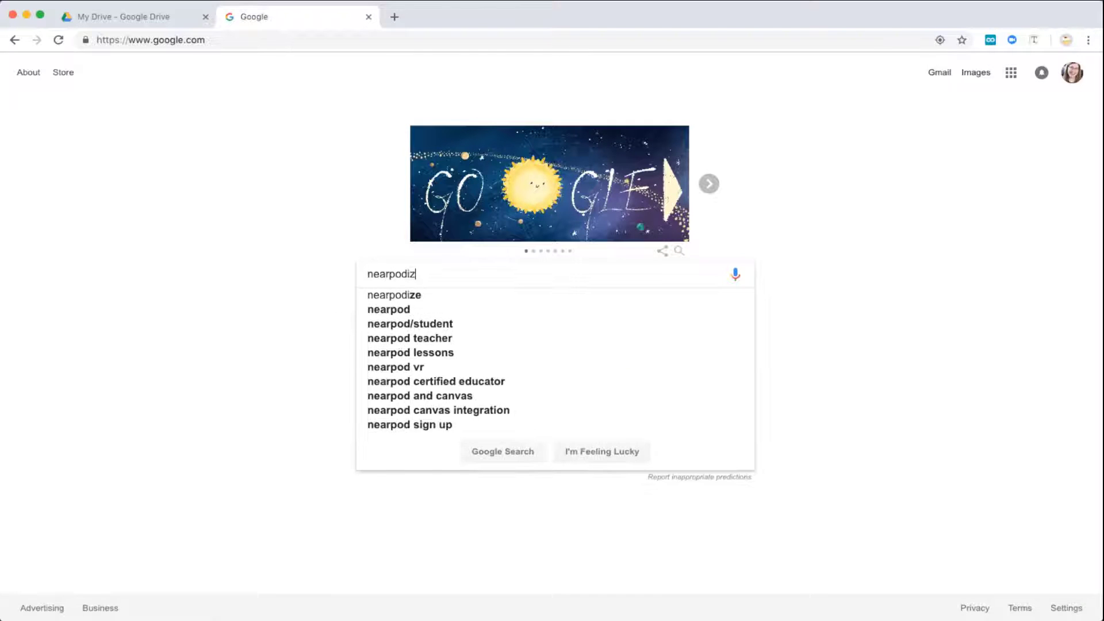
key("Return")
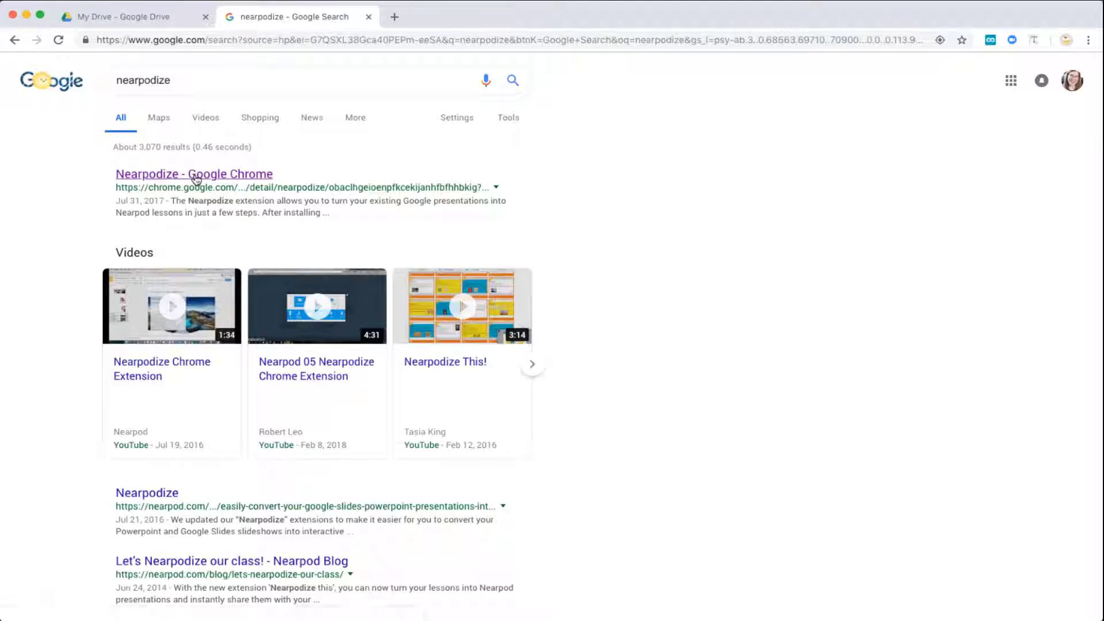
left_click(196, 178)
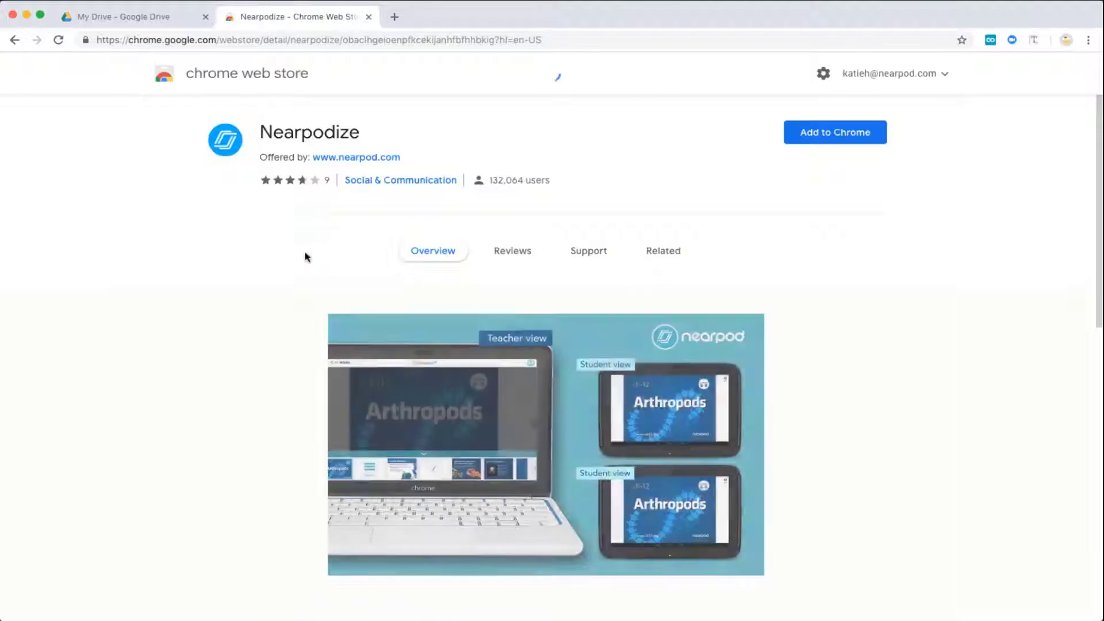
Step: Install the Nearpodize extension in Chrome and dismiss the installation notice
left_click(829, 137)
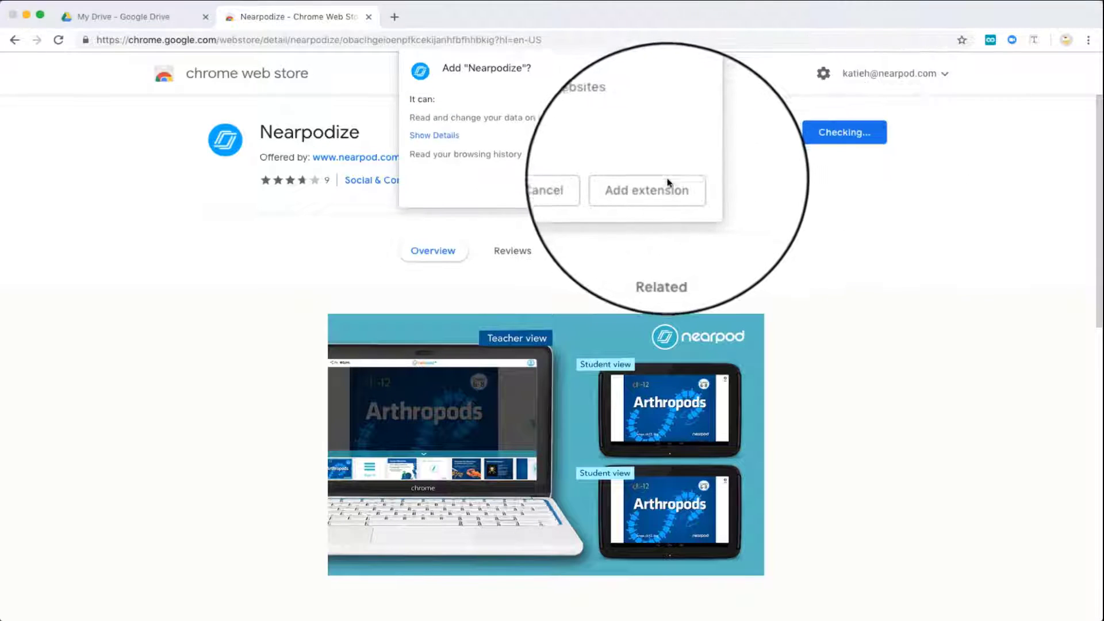
left_click(668, 189)
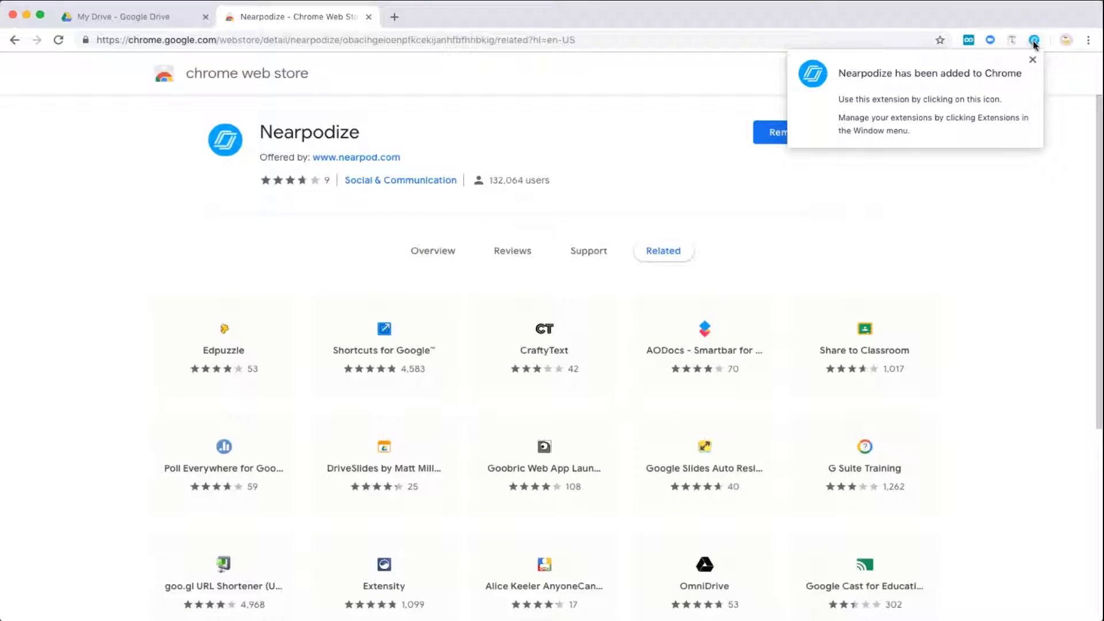
left_click(1033, 61)
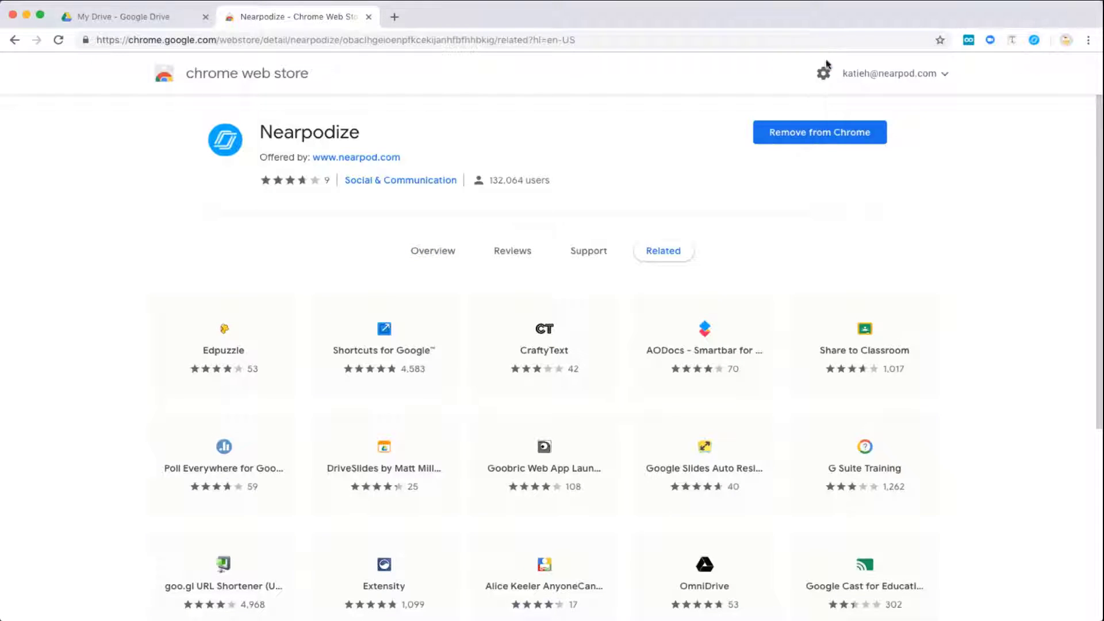
Step: Open the Copy of Copy of MASTER Training deck and convert it to a Nearpod lesson with Nearpodize, signing in through Google
left_click(91, 18)
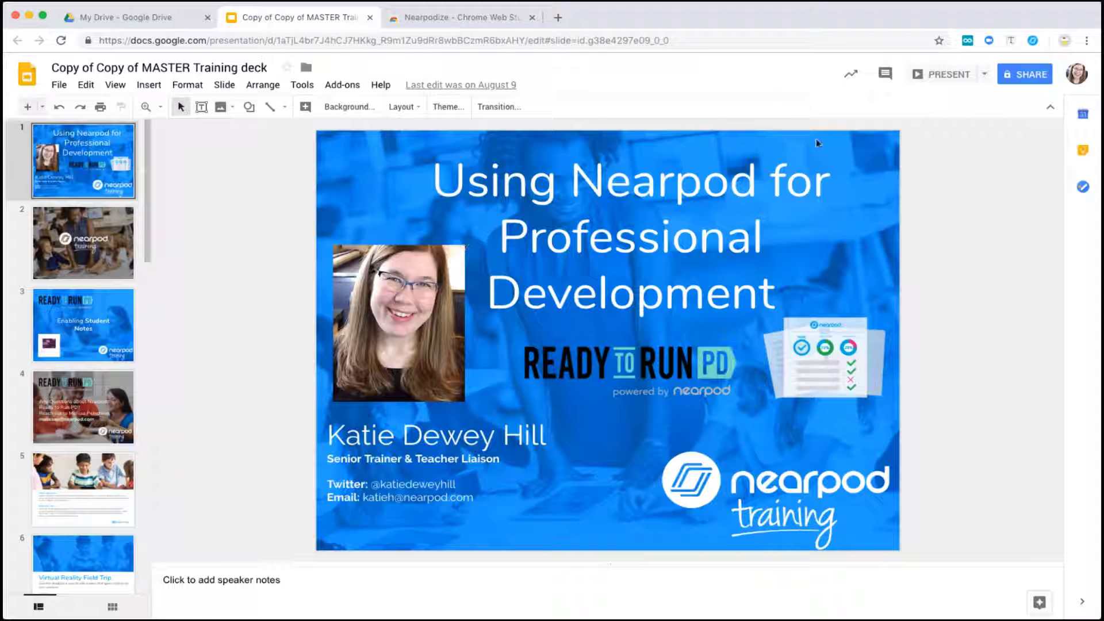
left_click(1033, 41)
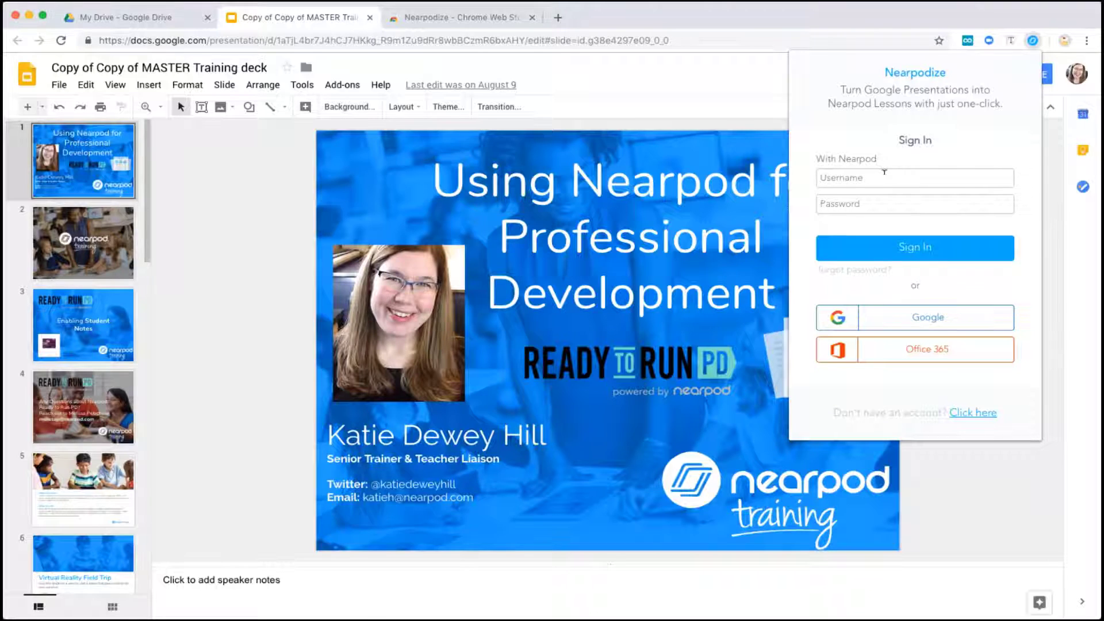
left_click(920, 317)
left_click(586, 338)
left_click(674, 493)
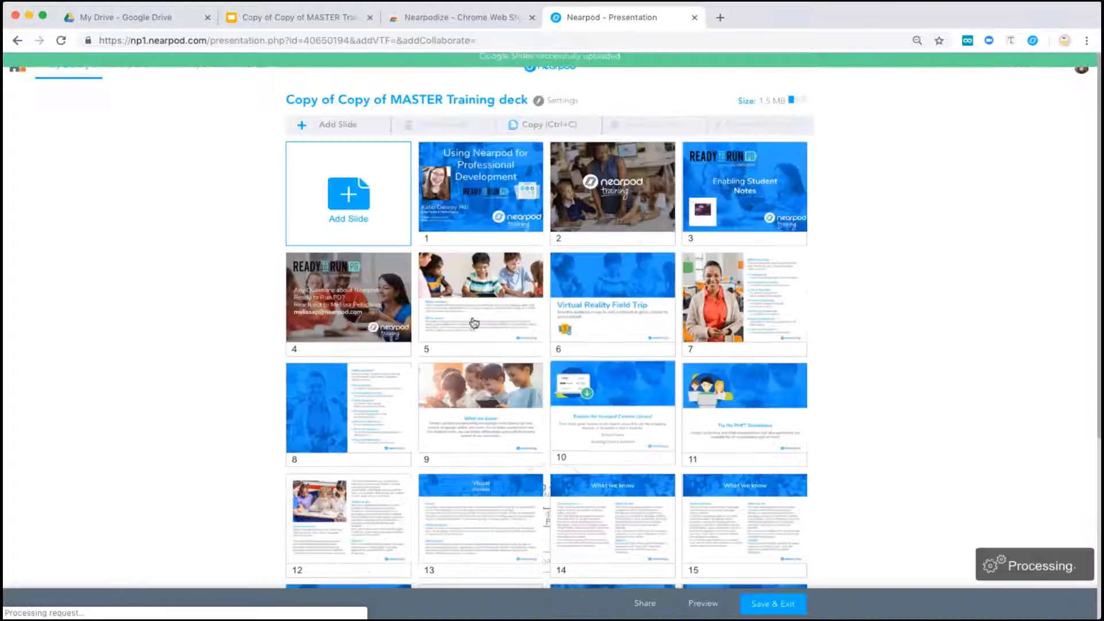
Step: Examine the imported slides, the content and activity options for adding a slide, and the lesson title
scroll(647, 367, "down", 5)
scroll(616, 365, "up", 4)
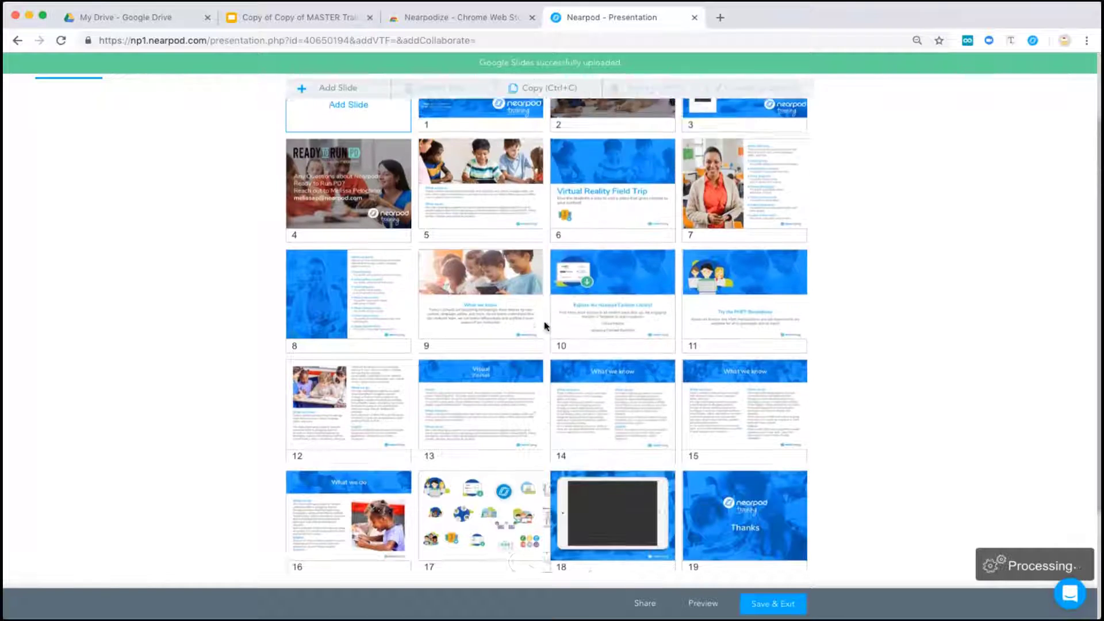
mouse_move(601, 262)
left_mouse_down()
mouse_move(515, 260)
mouse_move(589, 265)
left_mouse_up()
scroll(522, 326, "up", 1)
scroll(521, 326, "up", 1)
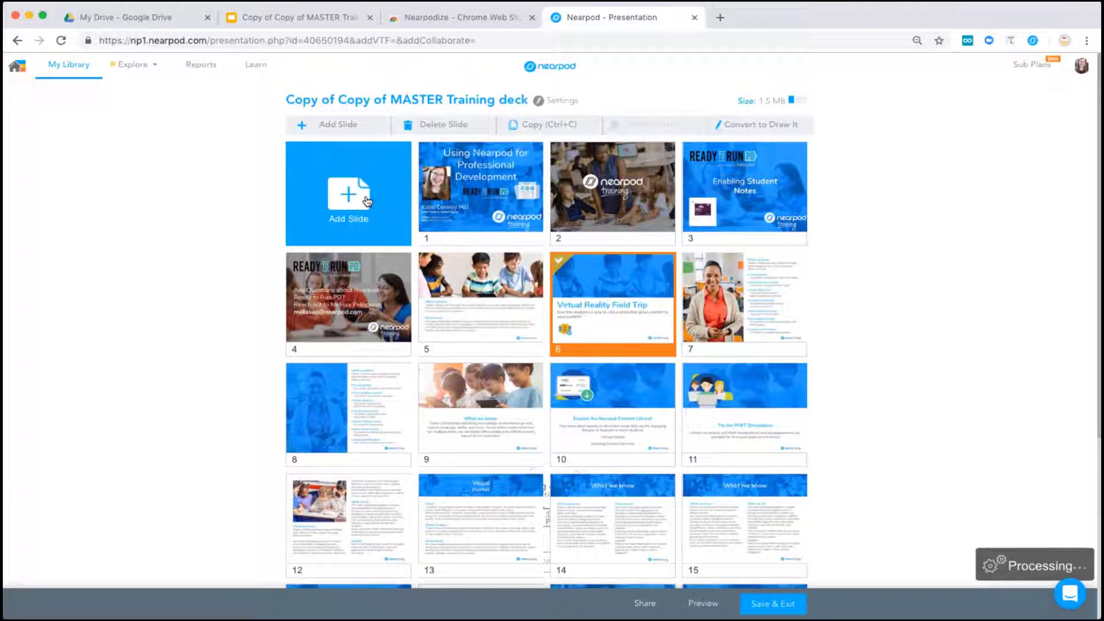
left_click(348, 193)
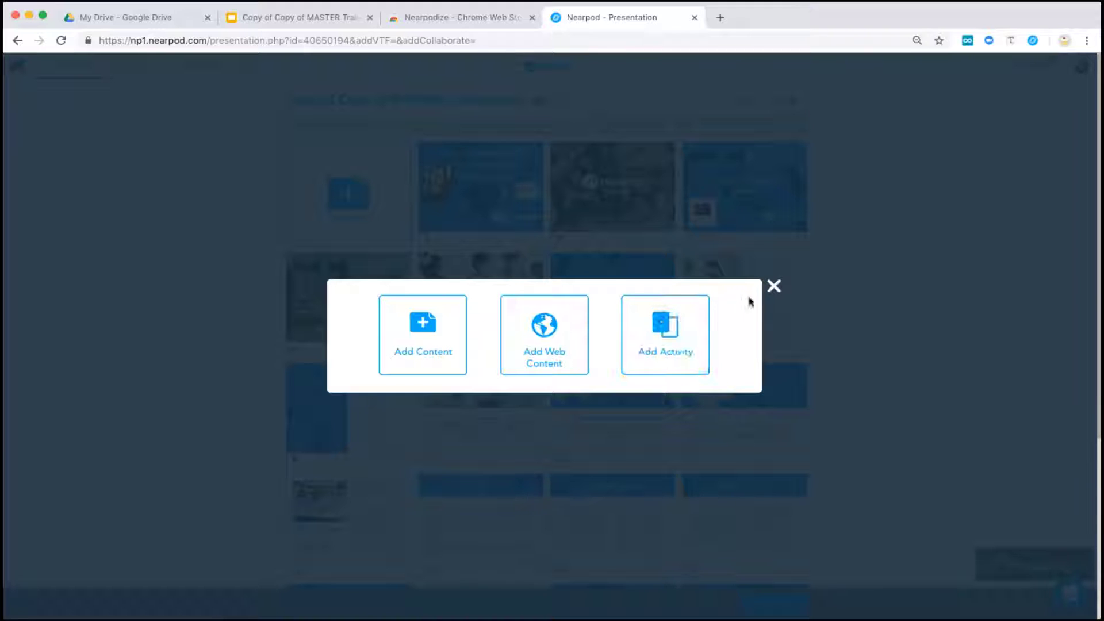
left_click(775, 287)
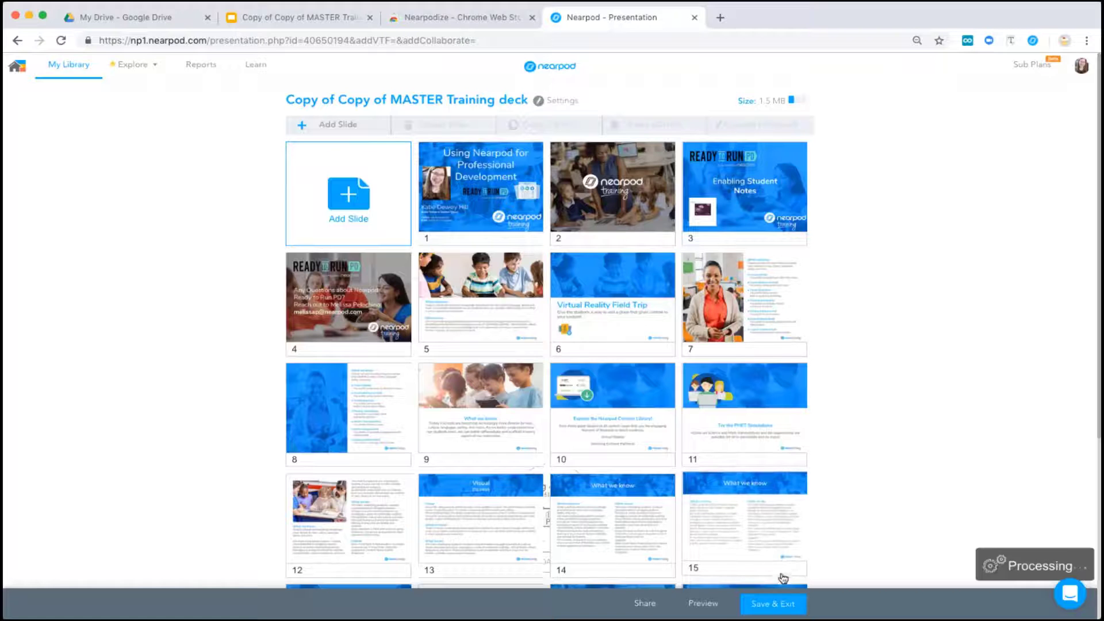
triple_click(320, 99)
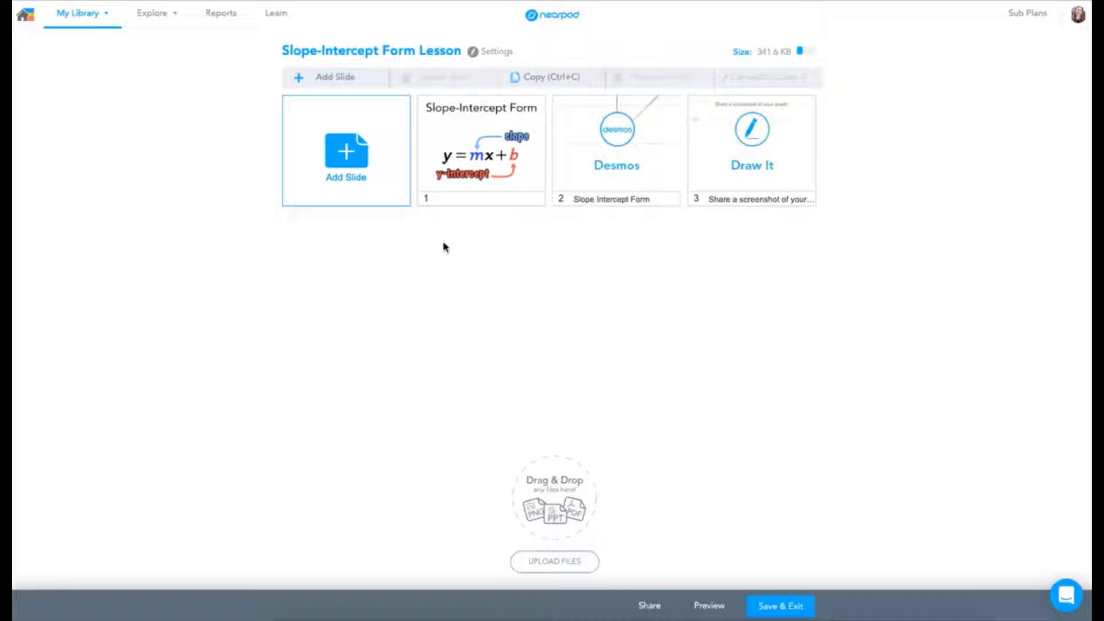
Step: Add the Slope Intercept Form graph from the Desmos Linear category to the Slope-Intercept Form Lesson and move it to the second slide position
left_click(343, 154)
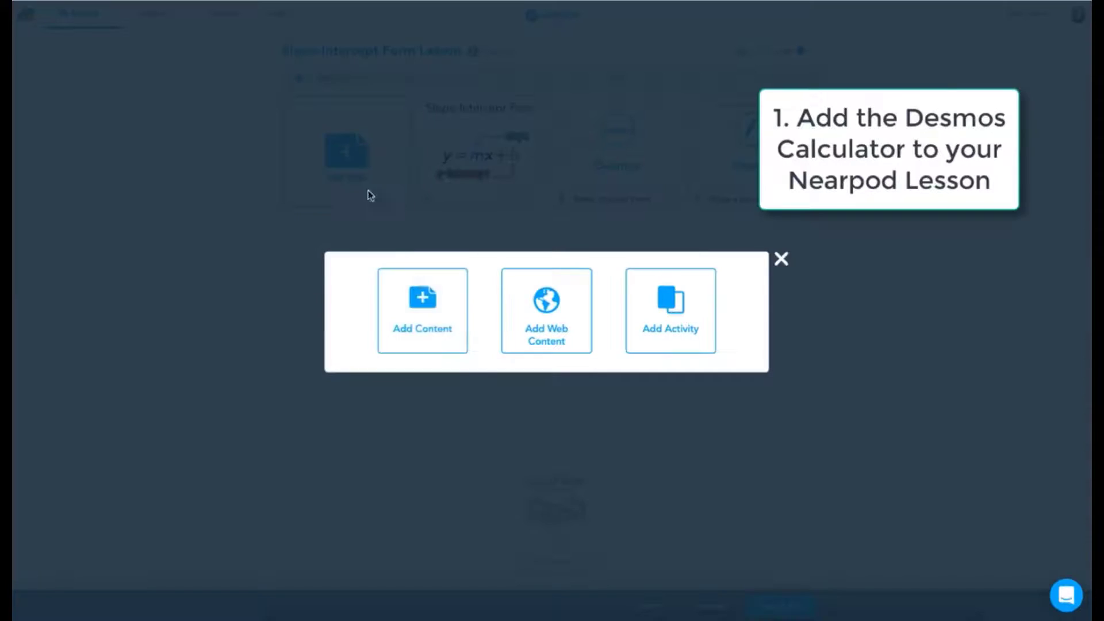
left_click(443, 343)
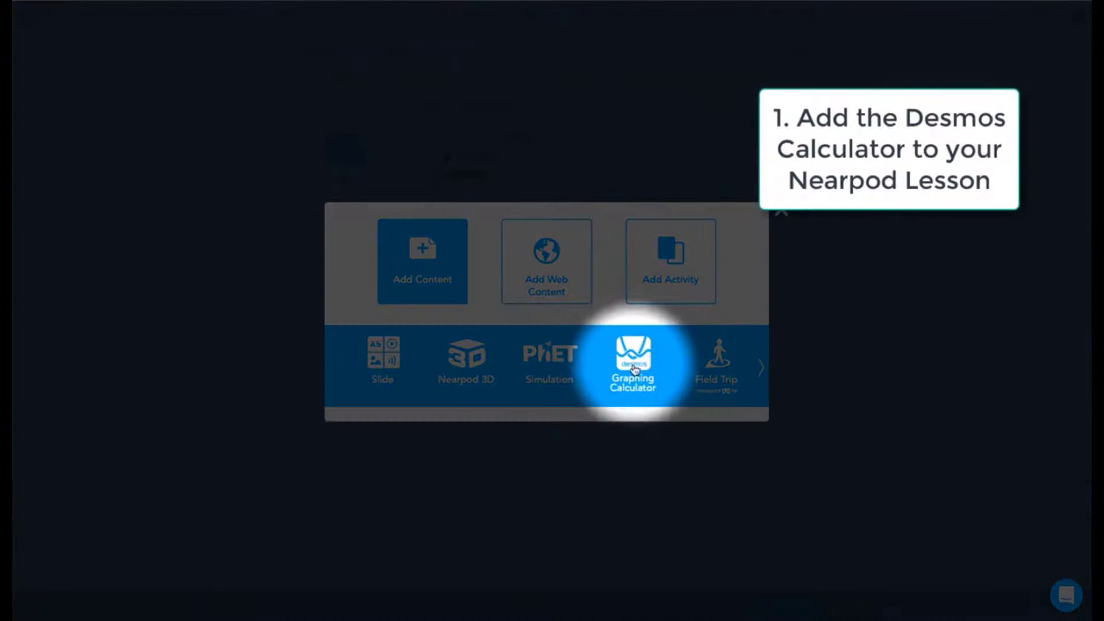
left_click(635, 366)
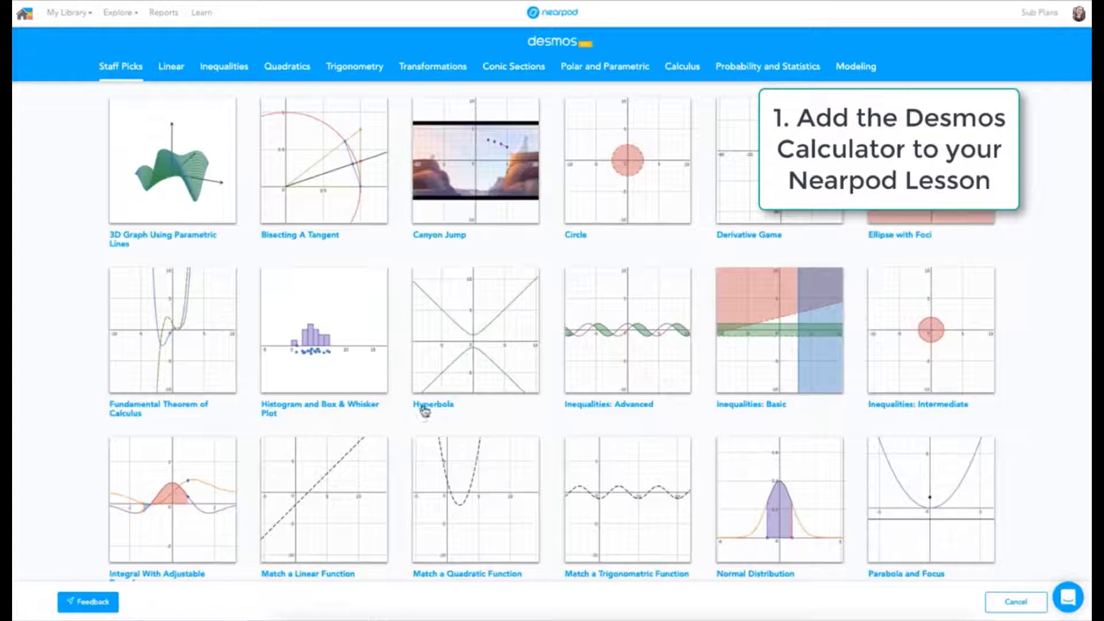
scroll(921, 357, "down", 8)
scroll(897, 345, "up", 8)
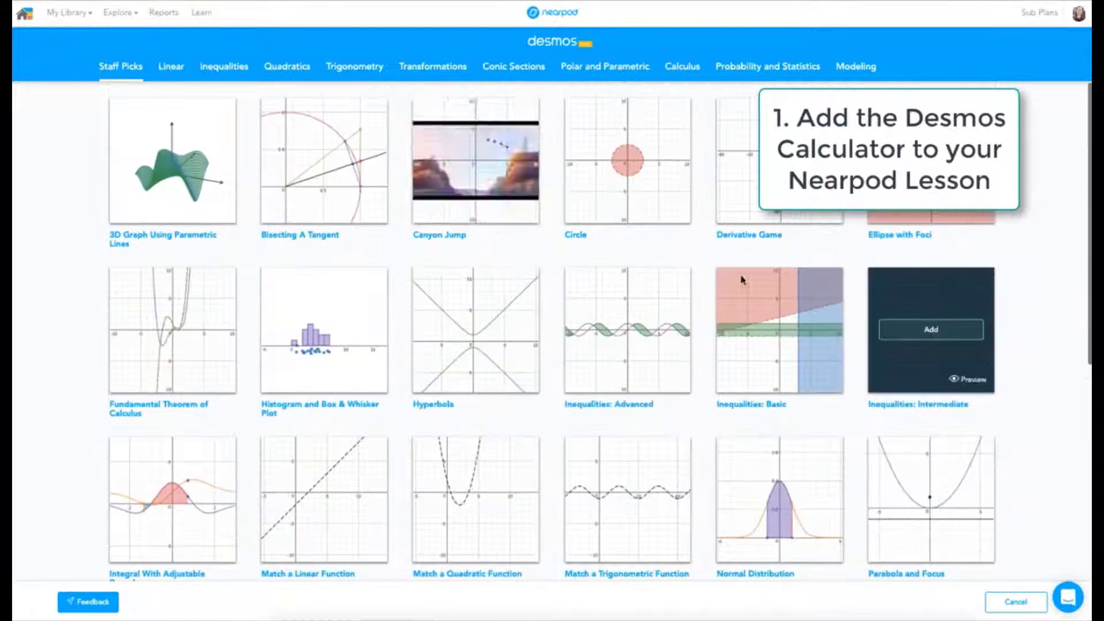
left_click(166, 67)
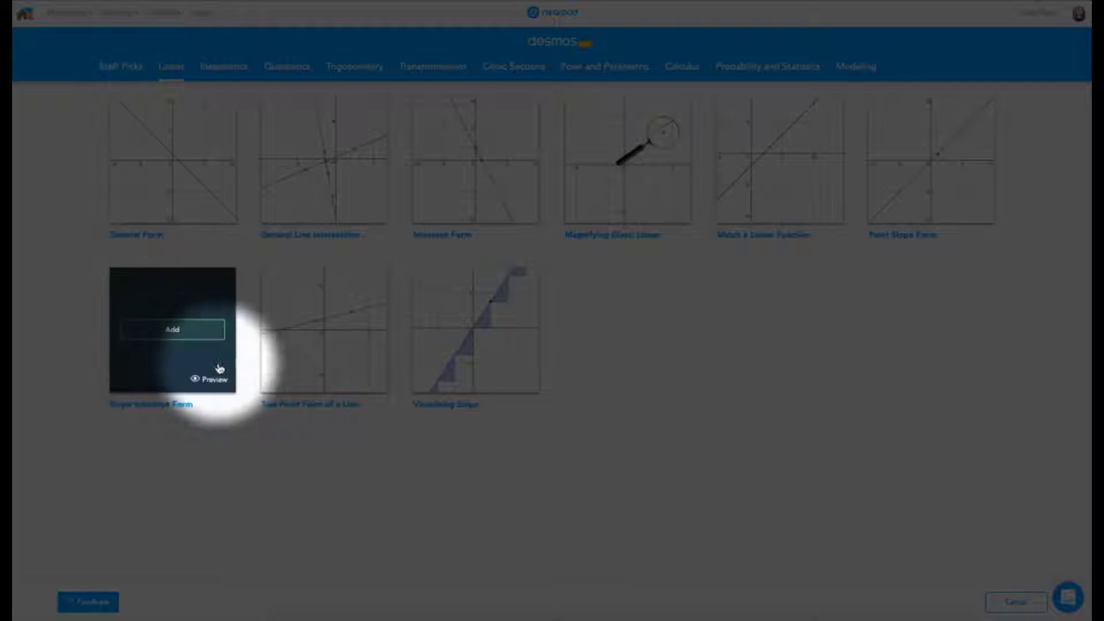
left_click(214, 383)
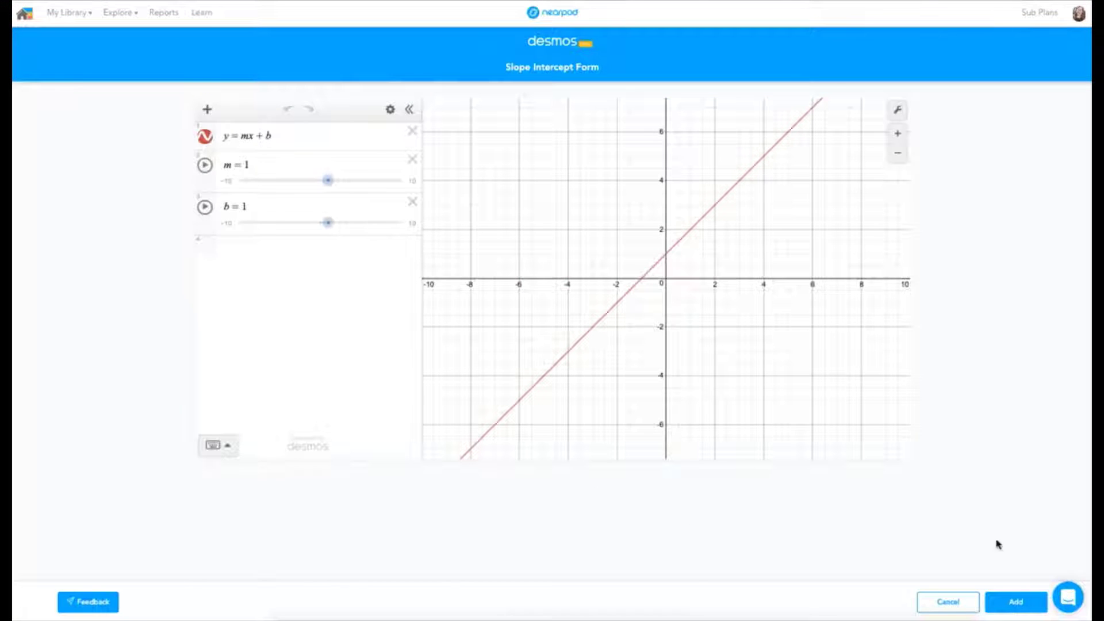
left_click(1017, 604)
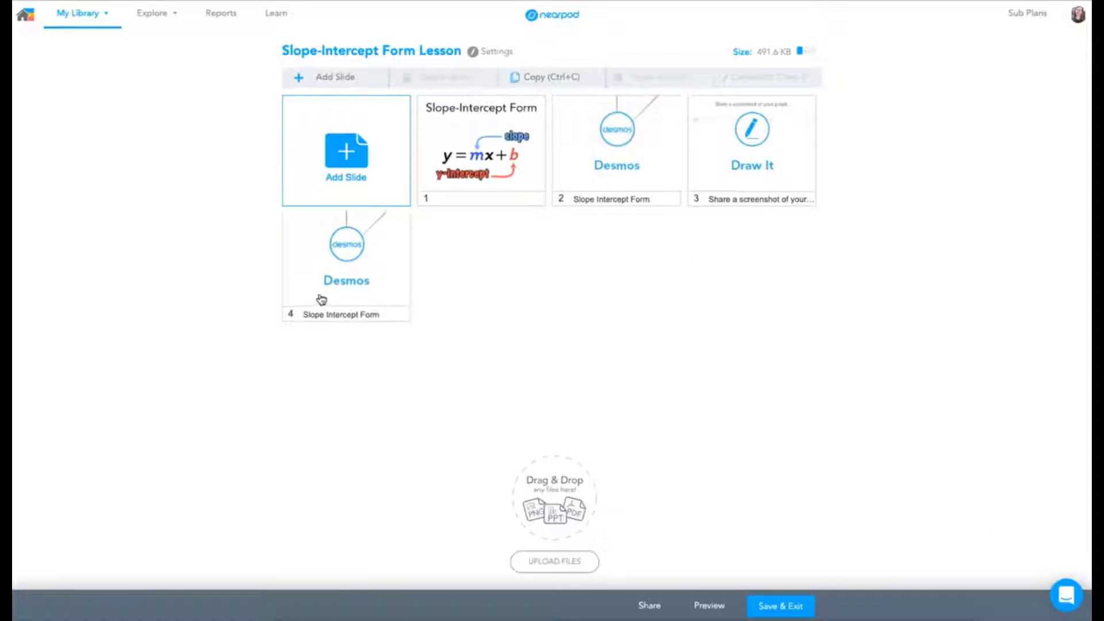
mouse_move(321, 299)
left_mouse_down()
mouse_move(582, 210)
mouse_move(584, 172)
mouse_move(621, 175)
left_mouse_up()
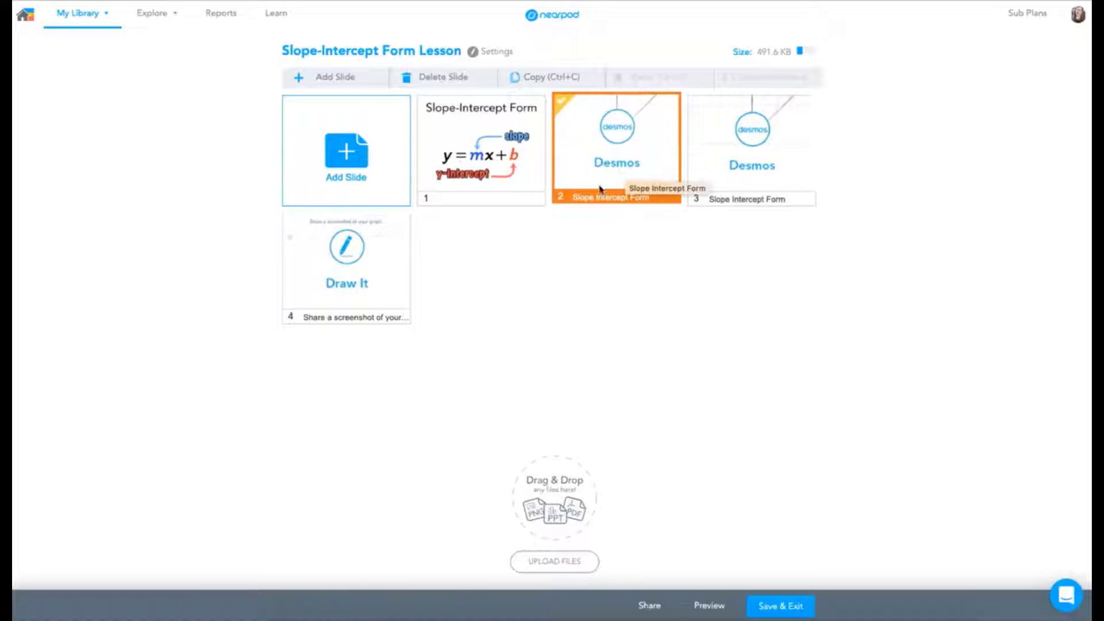
left_click(322, 269)
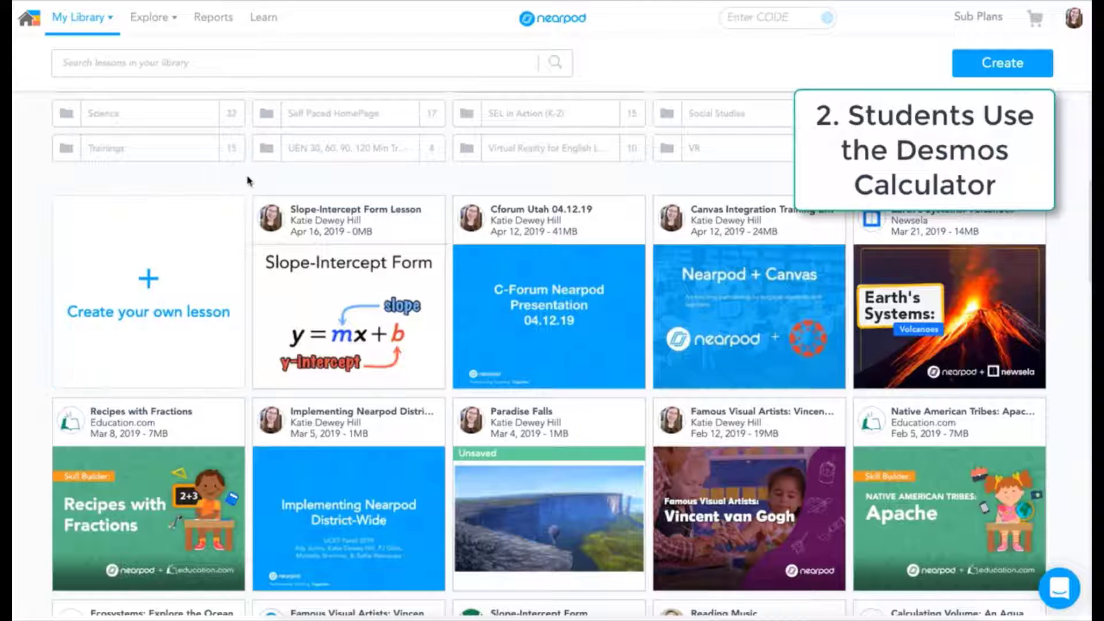
Step: Join the Slope-Intercept Form Lesson session as a student and advance to the Desmos calculator slide
mouse_move(296, 278)
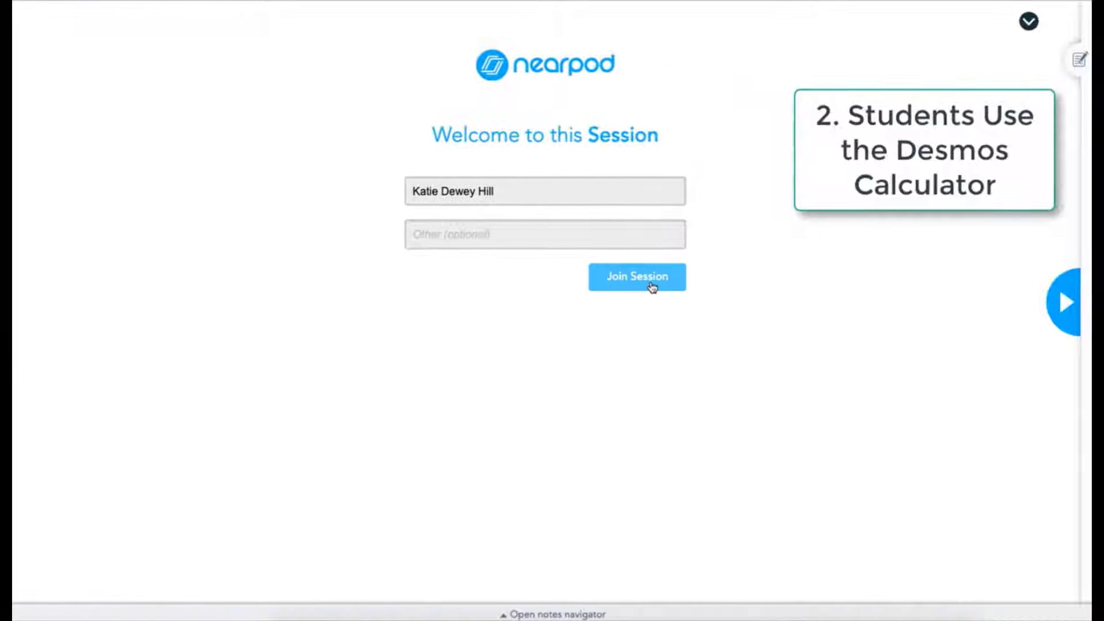
left_click(652, 287)
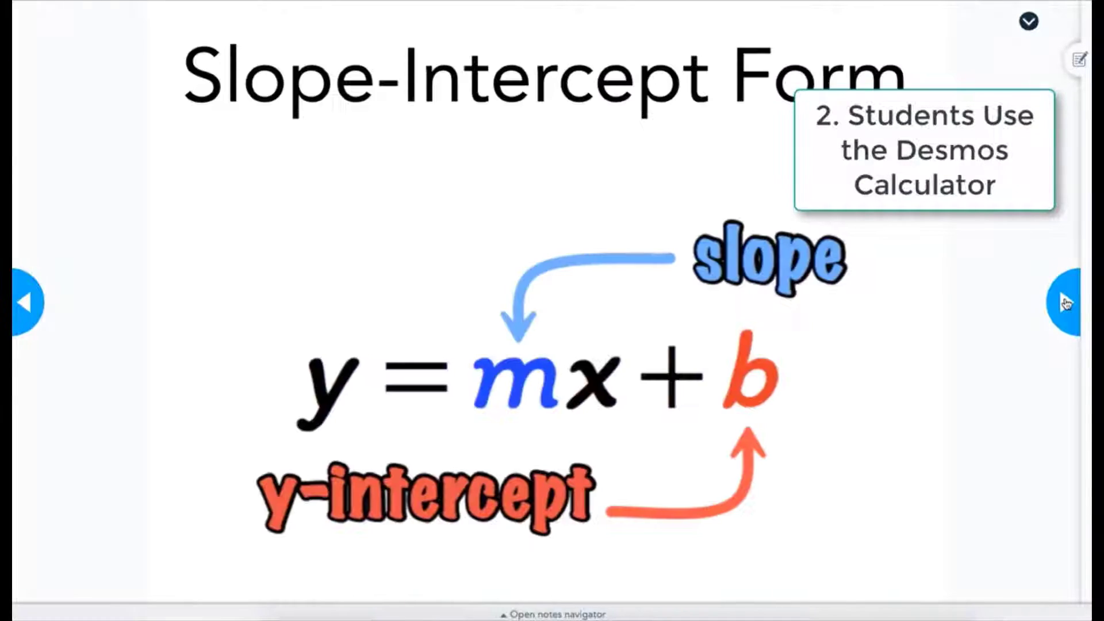
left_click(1065, 304)
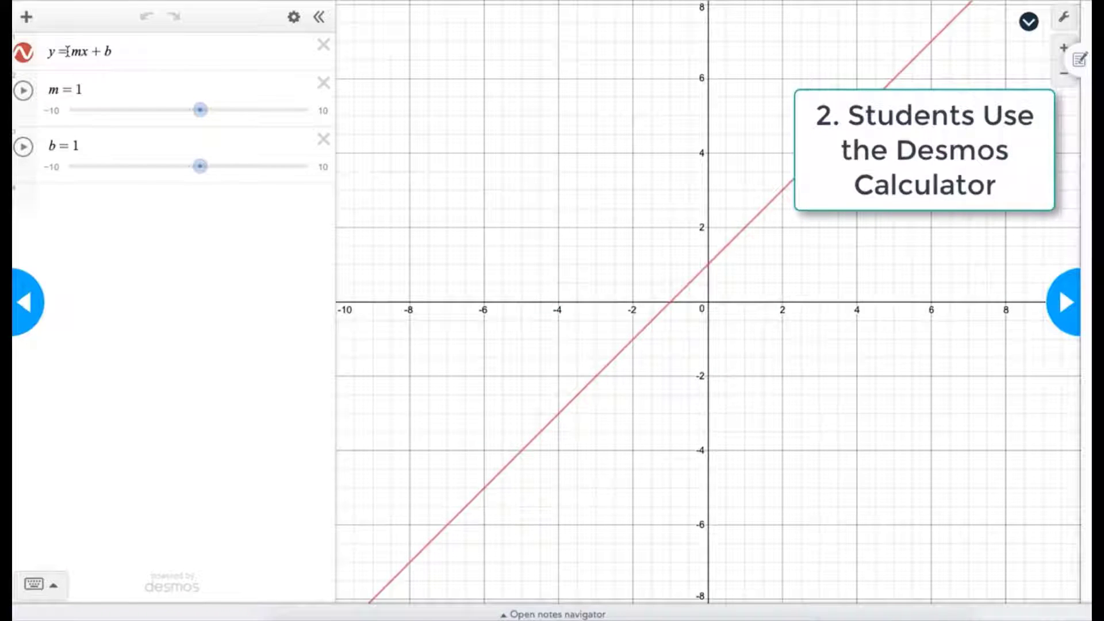
Step: Set the Desmos slope value m to 0.2 and try converting the y = mx + b expression into a table
mouse_move(199, 110)
left_mouse_down()
mouse_move(227, 112)
mouse_move(191, 110)
left_mouse_up()
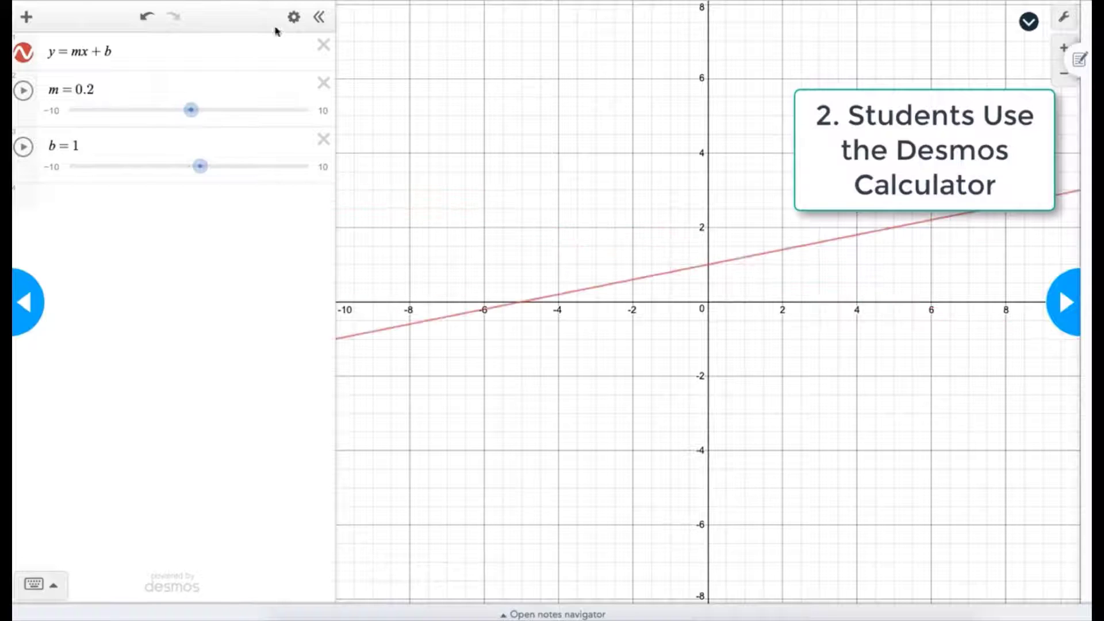
left_click(294, 17)
left_click(258, 49)
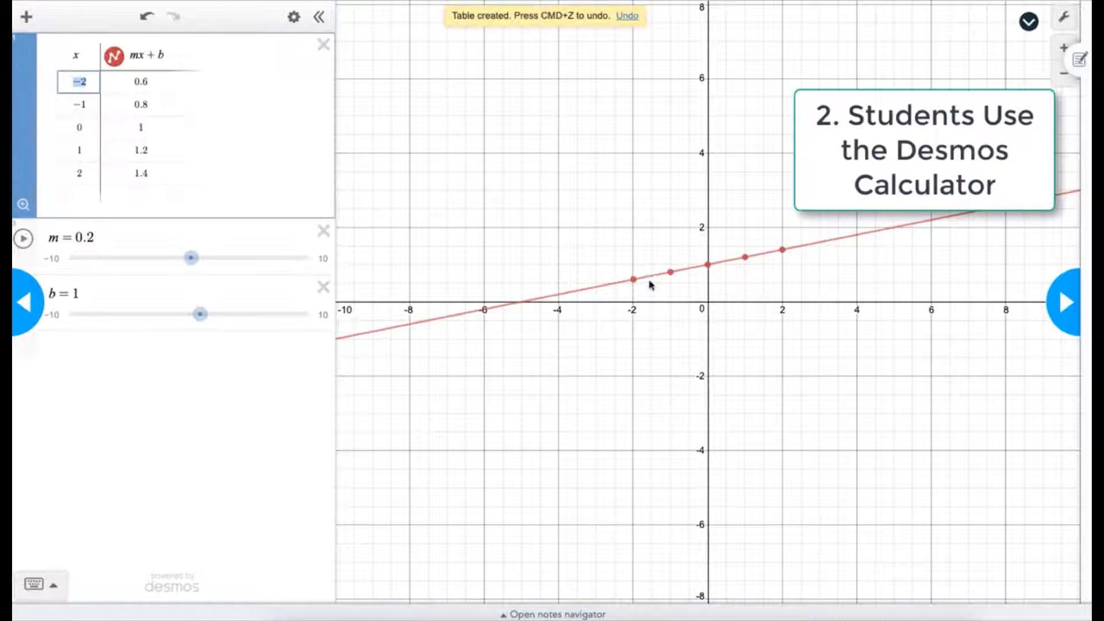
left_click(34, 584)
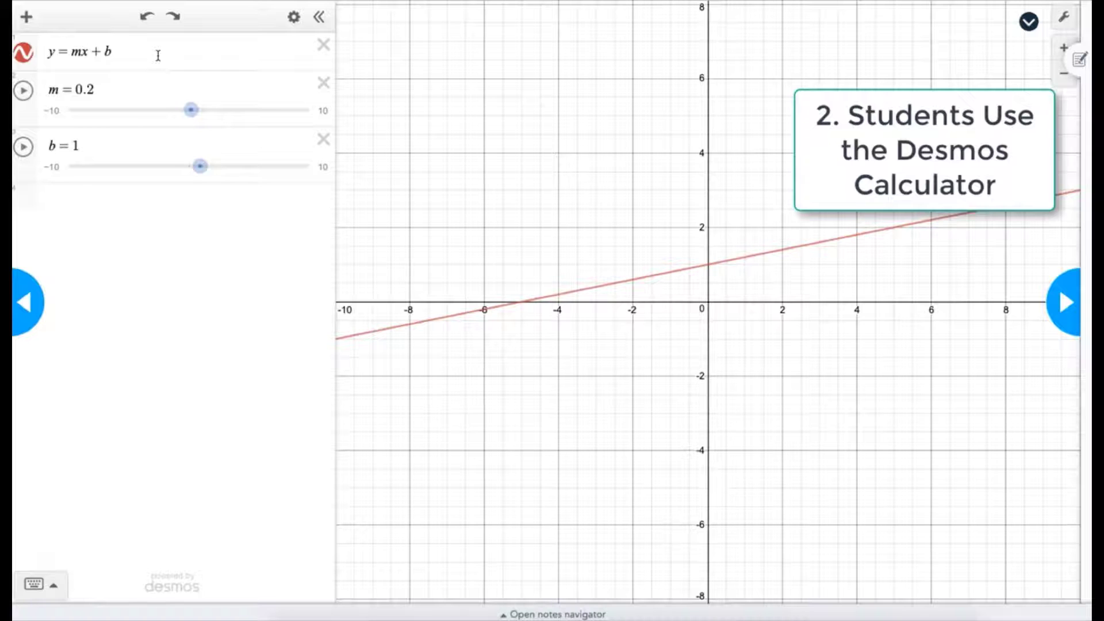
Step: Capture a screenshot of the Desmos graph and insert it from the Desktop files into the Draw It activity
key("shift+super+4")
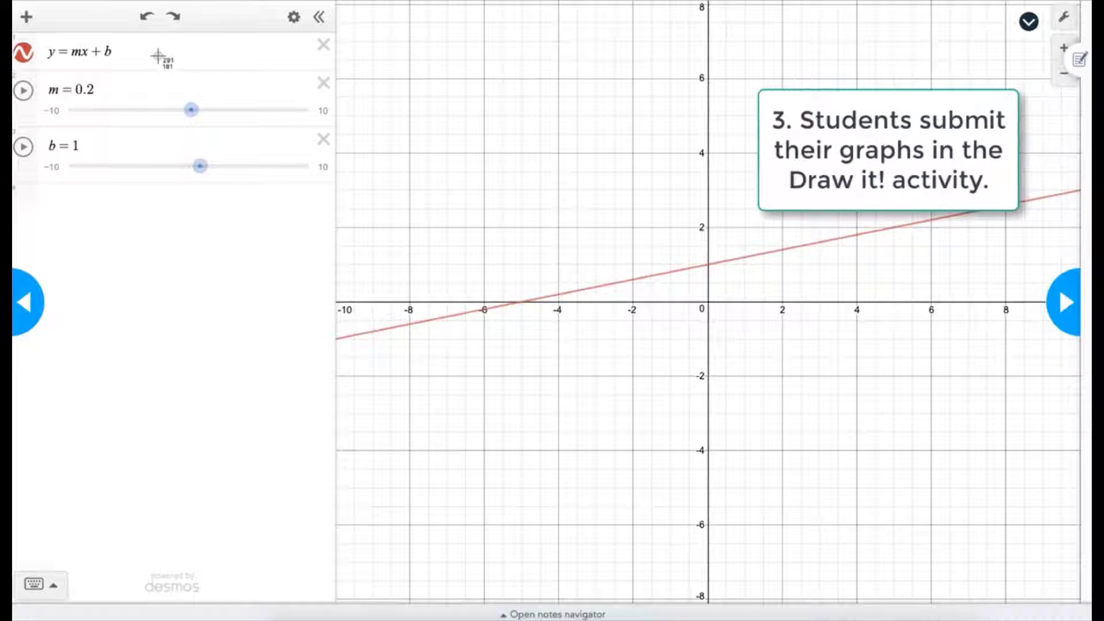
left_click_drag(14, 2, 766, 463)
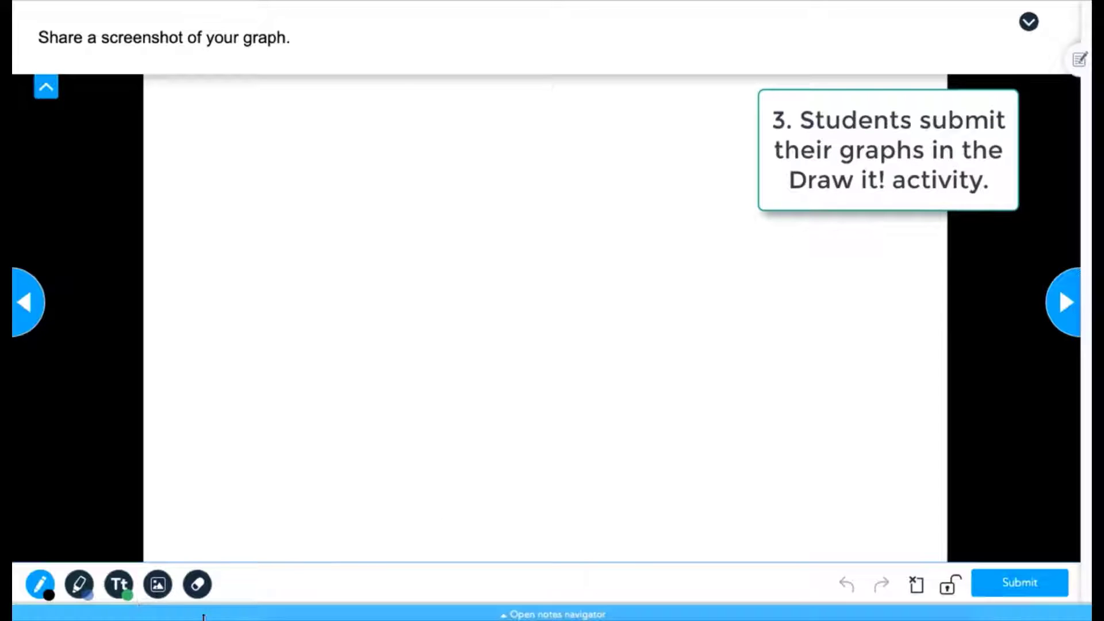
left_click(150, 585)
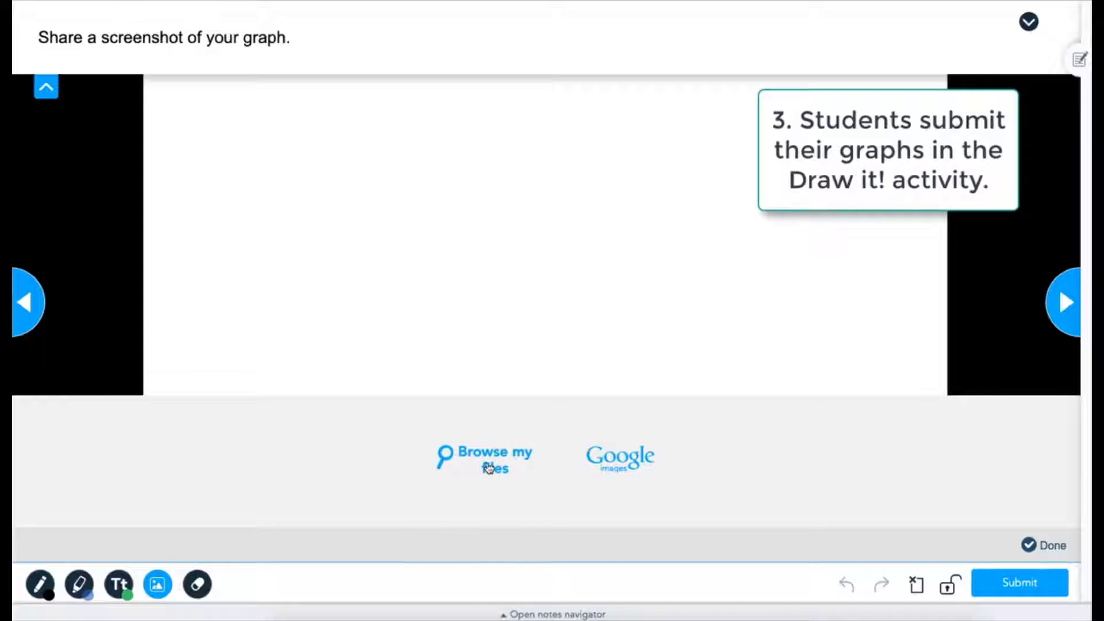
left_click(482, 471)
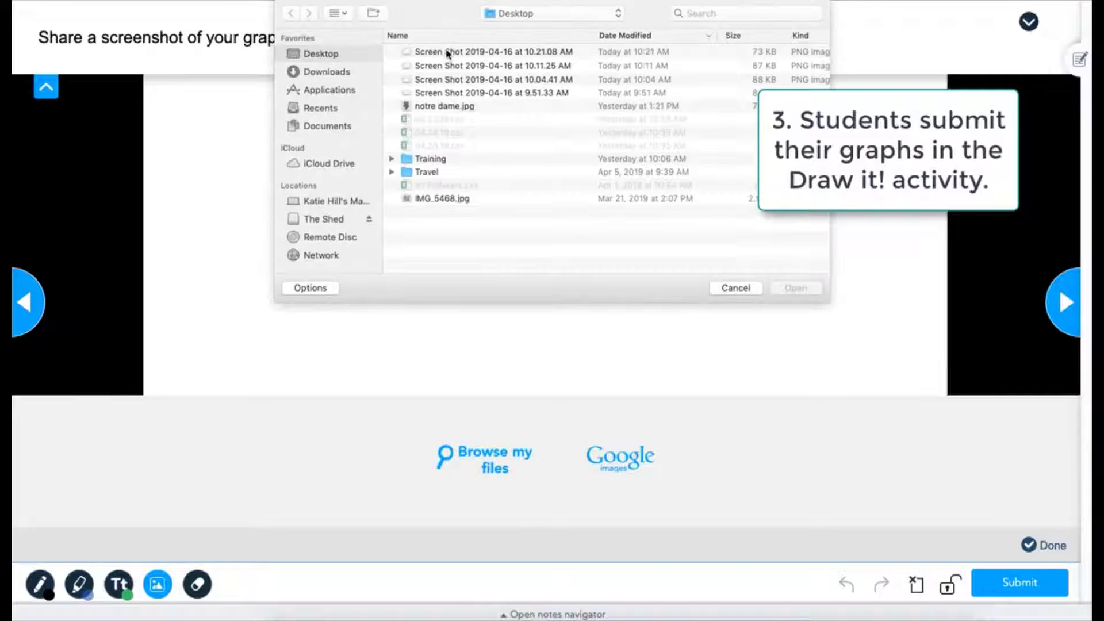
left_click(804, 284)
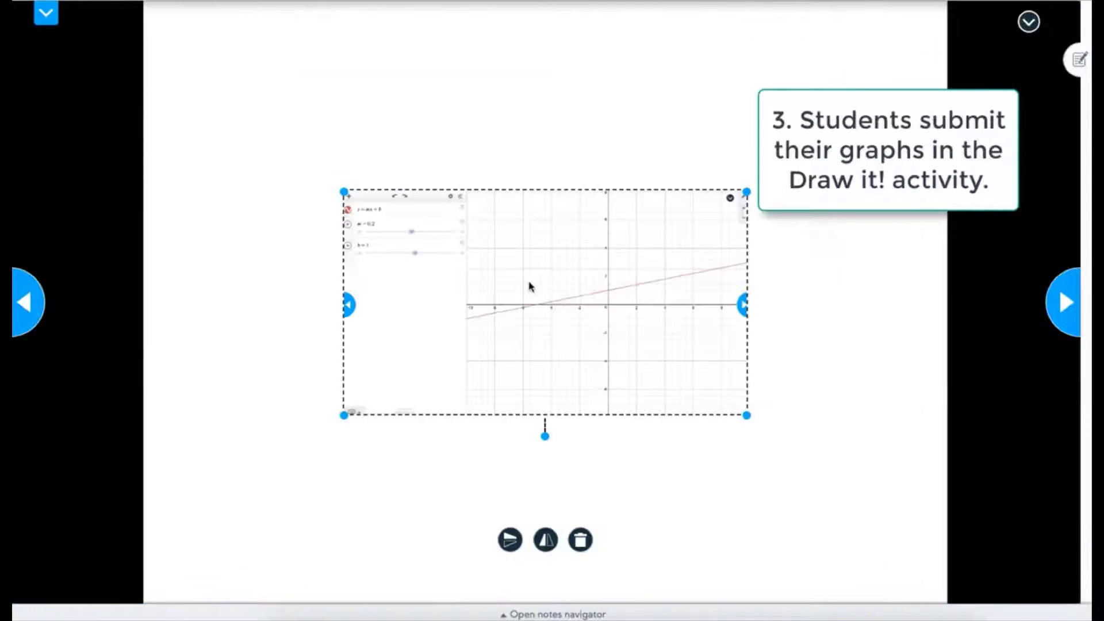
Step: Enlarge the graph screenshot, reposition it on the drawing canvas and submit the Draw It response
left_click_drag(674, 317, 914, 482)
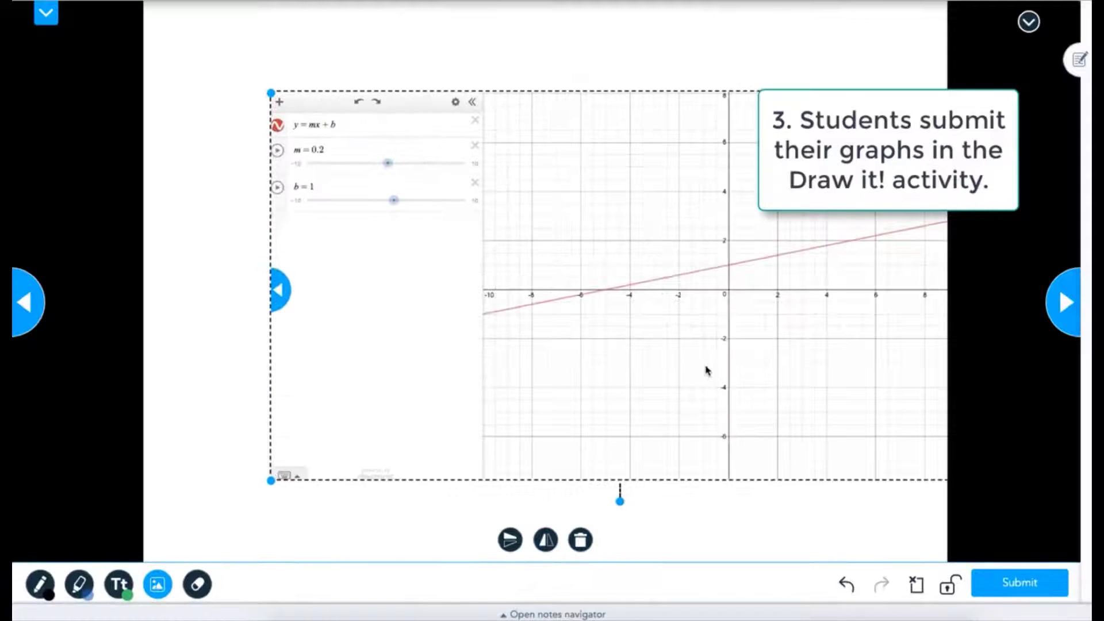
left_click_drag(711, 373, 596, 371)
left_click(1012, 585)
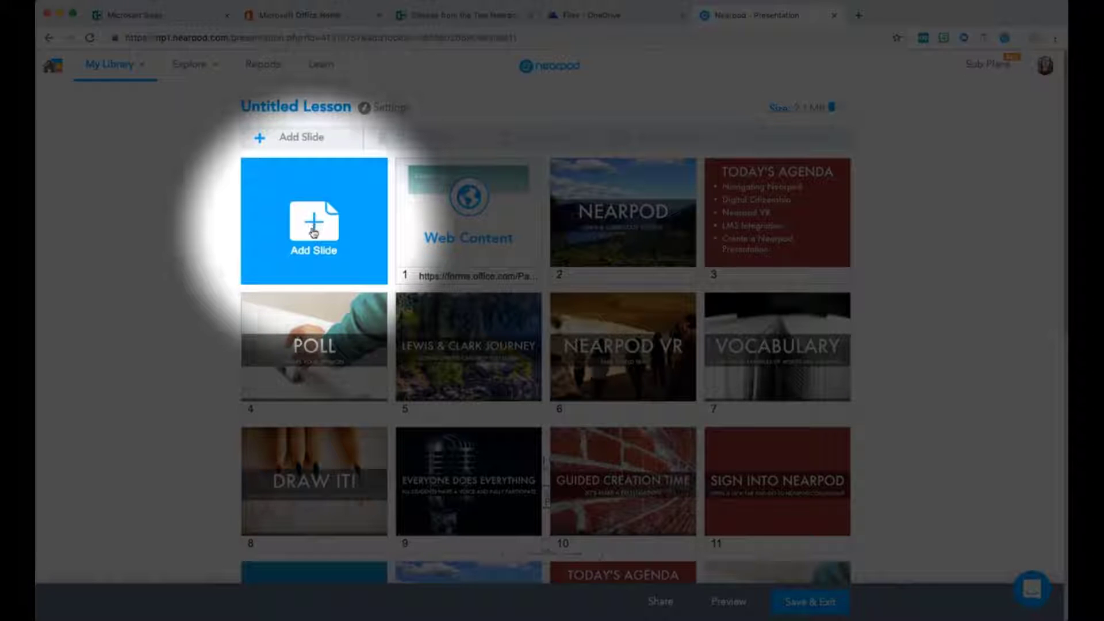
Step: Start adding a Sway content slide to the Untitled Lesson in the Nearpod lesson editor
left_click(314, 232)
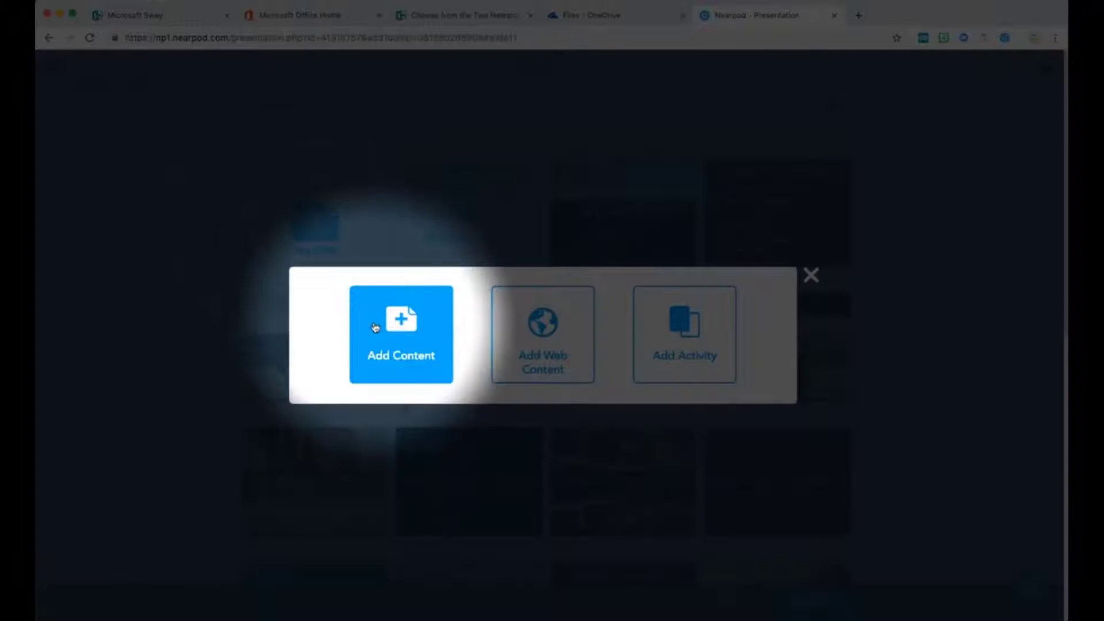
left_click(402, 325)
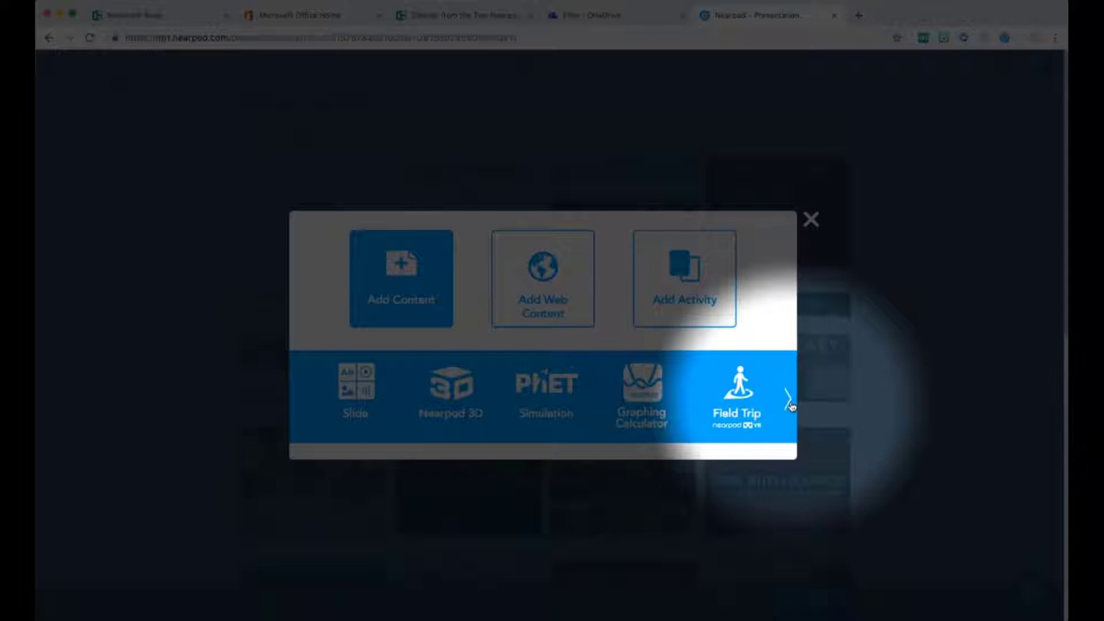
left_click(788, 398)
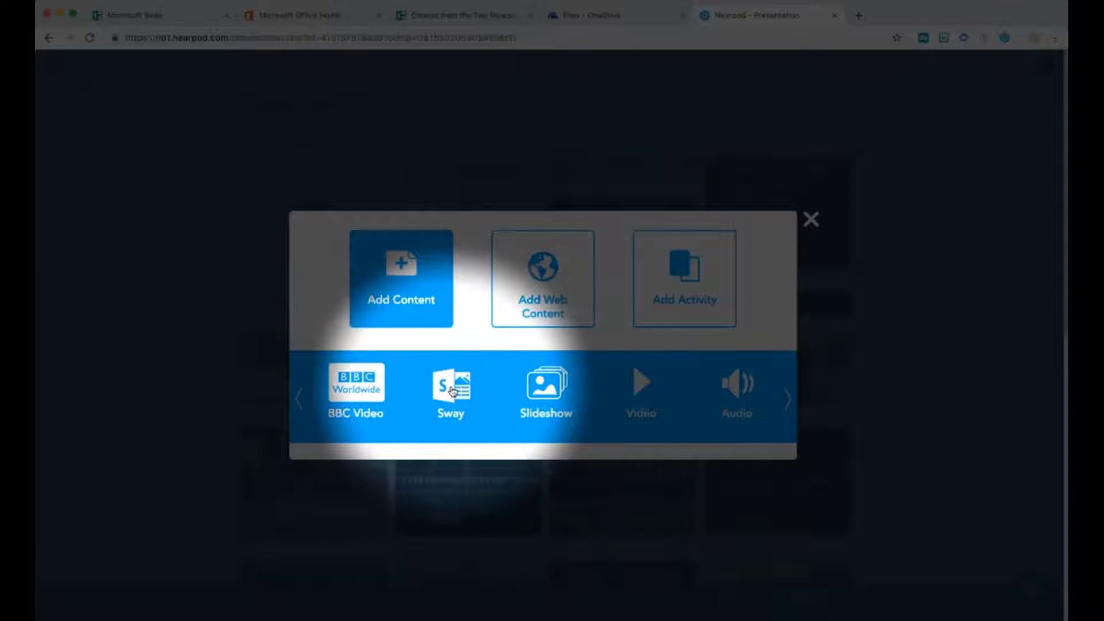
left_click(452, 386)
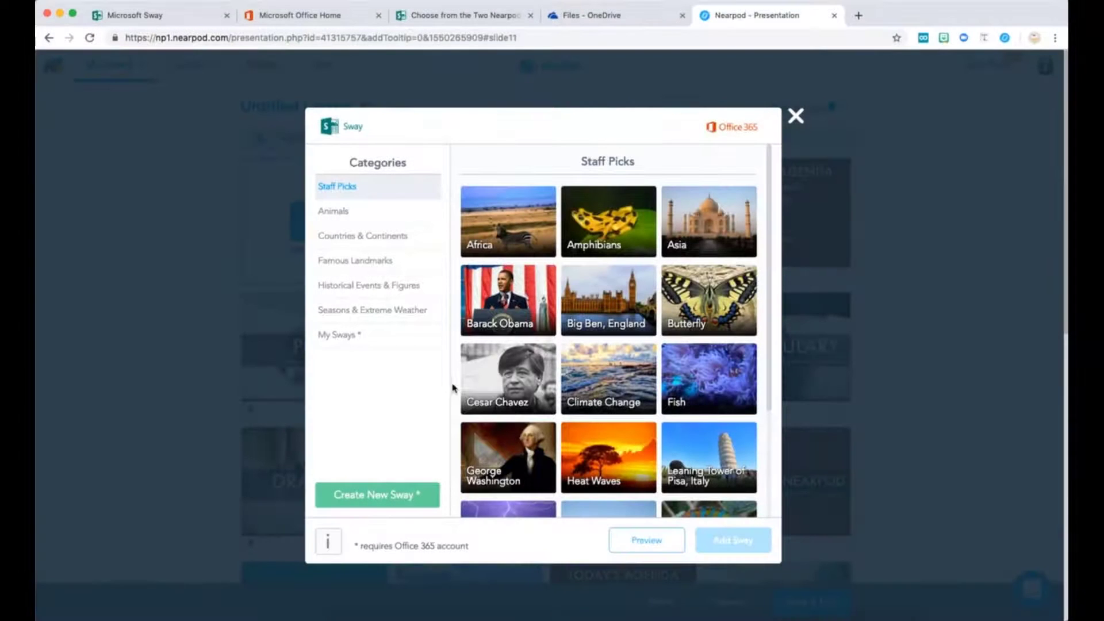
Step: Look through the Sway categories from Animals to My Sways and create a new Sway
left_click(358, 211)
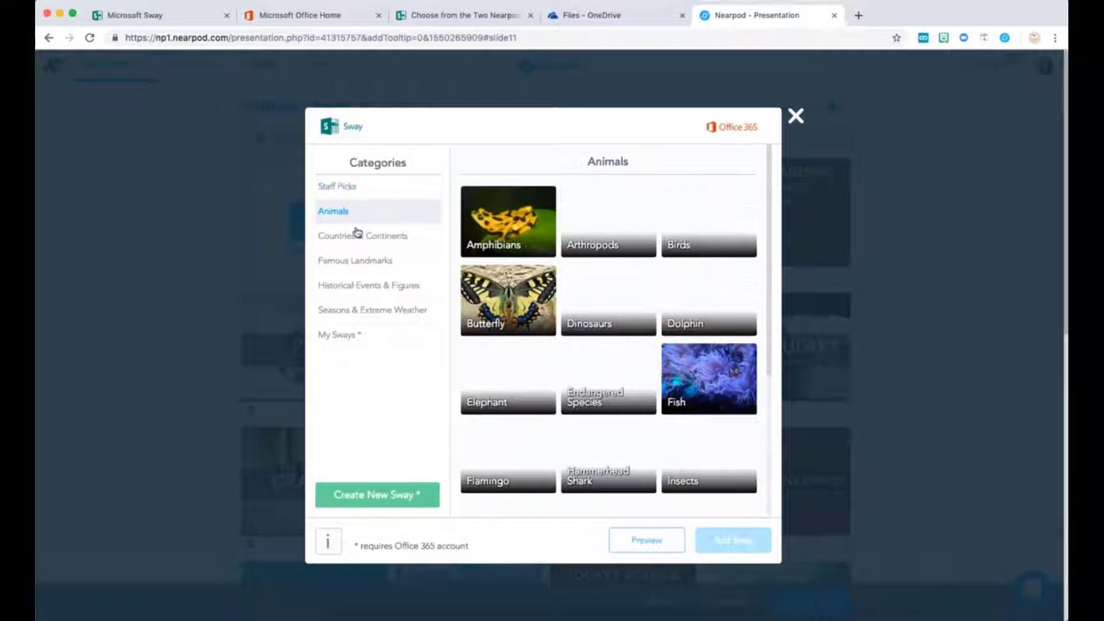
left_click(353, 236)
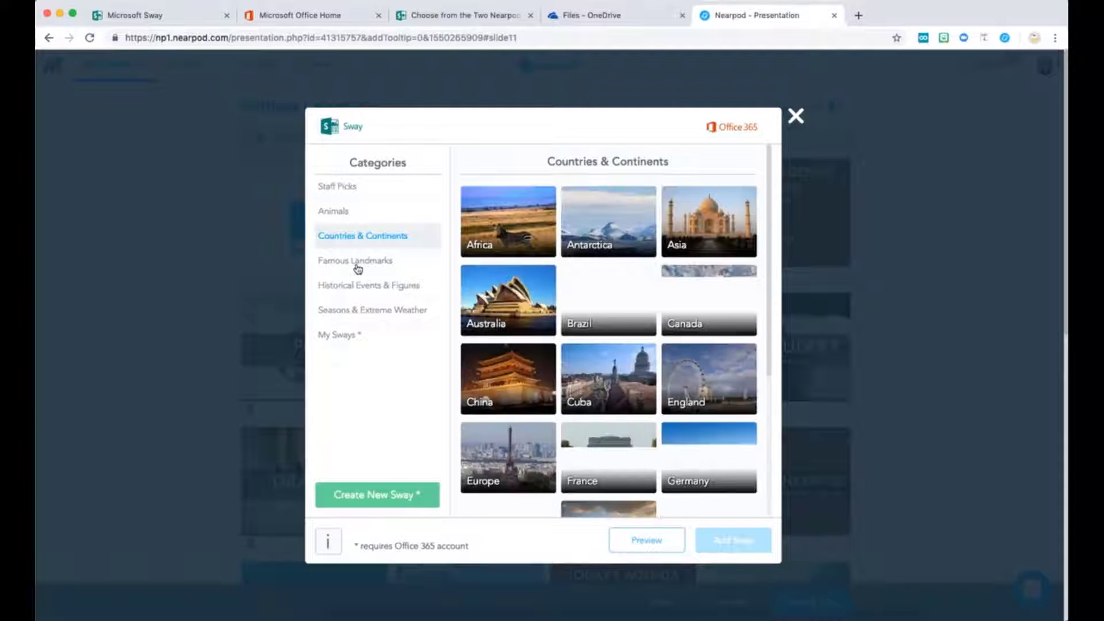
left_click(358, 266)
left_click(362, 288)
left_click(363, 310)
left_click(350, 336)
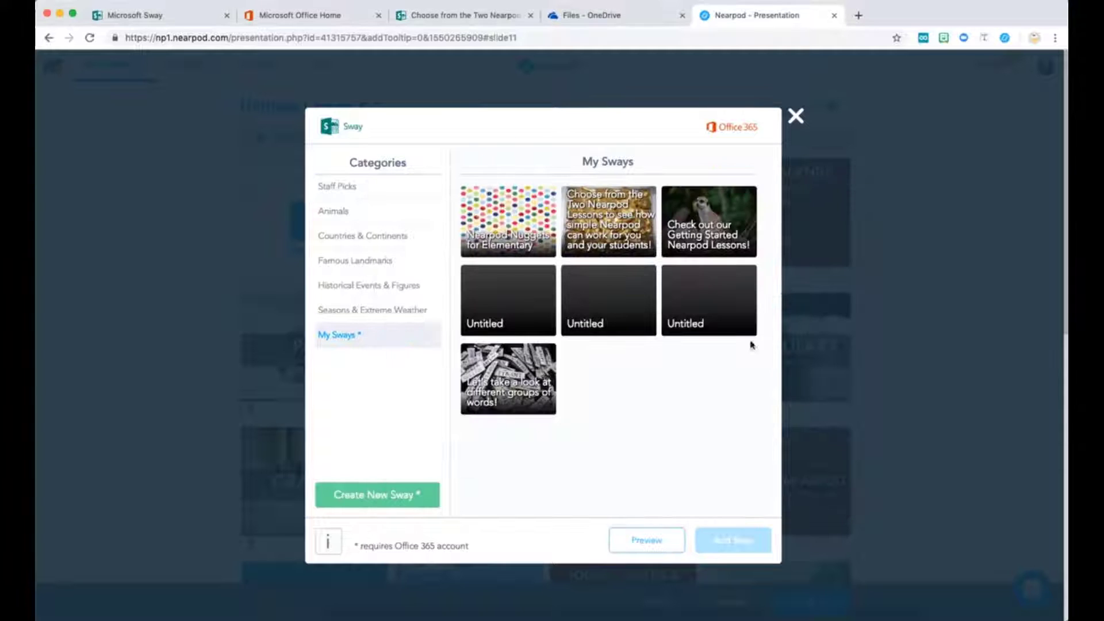
left_click(387, 499)
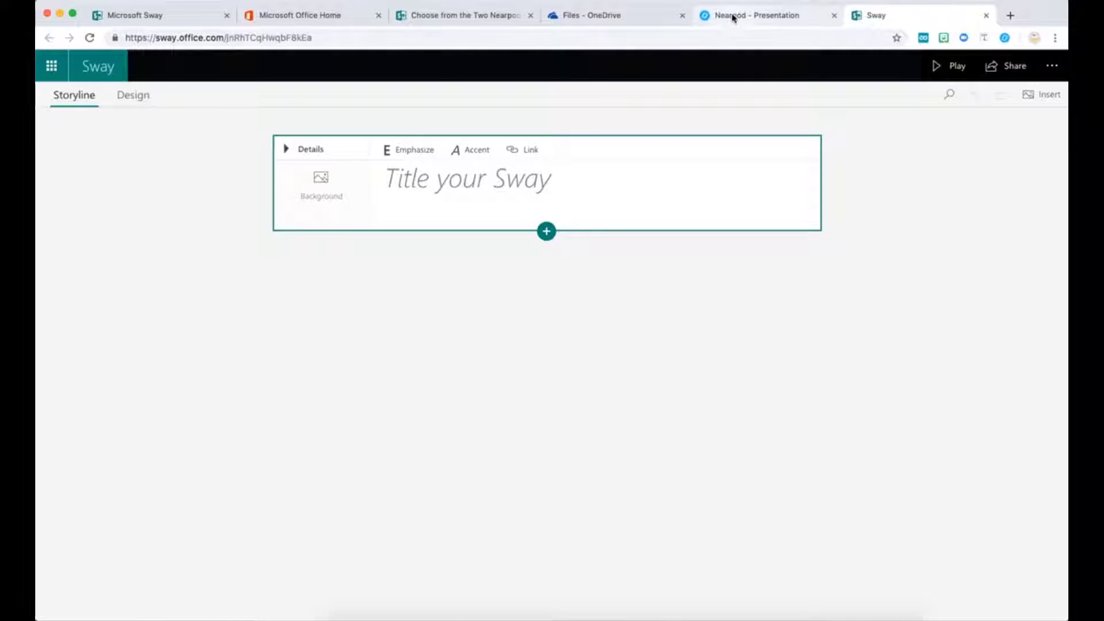
Step: Play the "Choose from the Two Nearpod Lessons" Sway and step into its linked Warm-Up Nugget Lesson sample
left_click(460, 23)
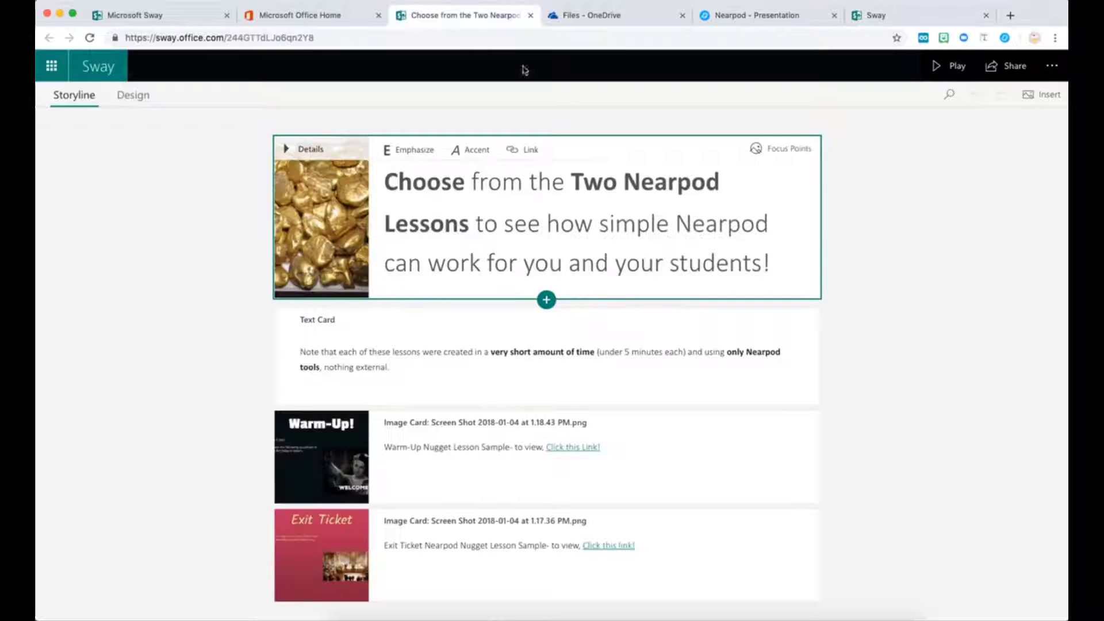
left_click(954, 66)
scroll(821, 305, "down", 10)
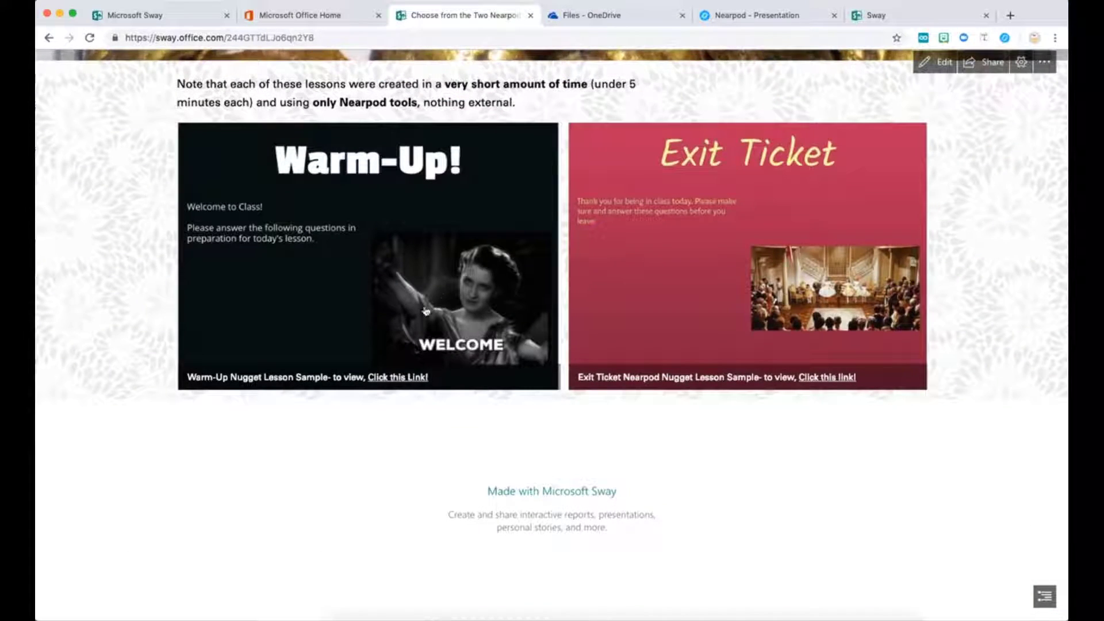
scroll(416, 307, "up", 1)
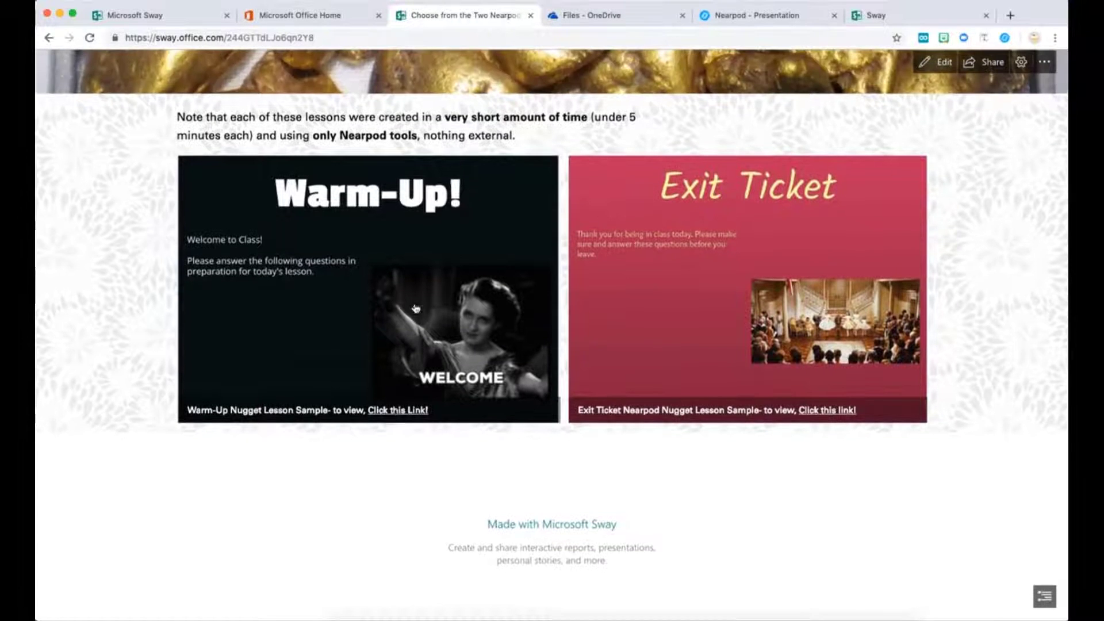
left_click(395, 411)
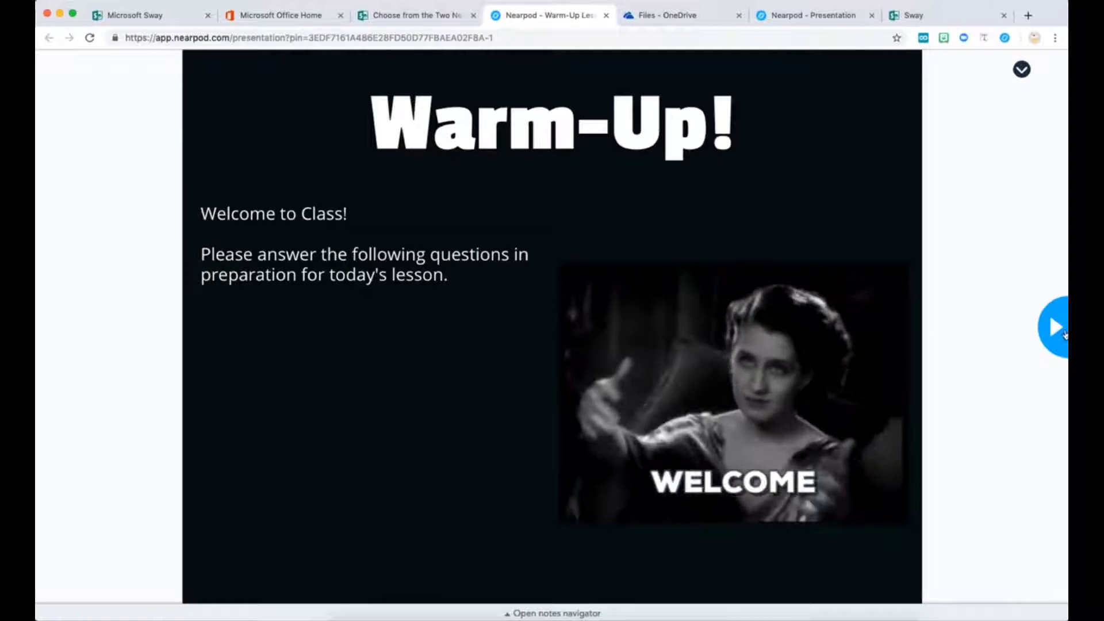
left_click(1057, 328)
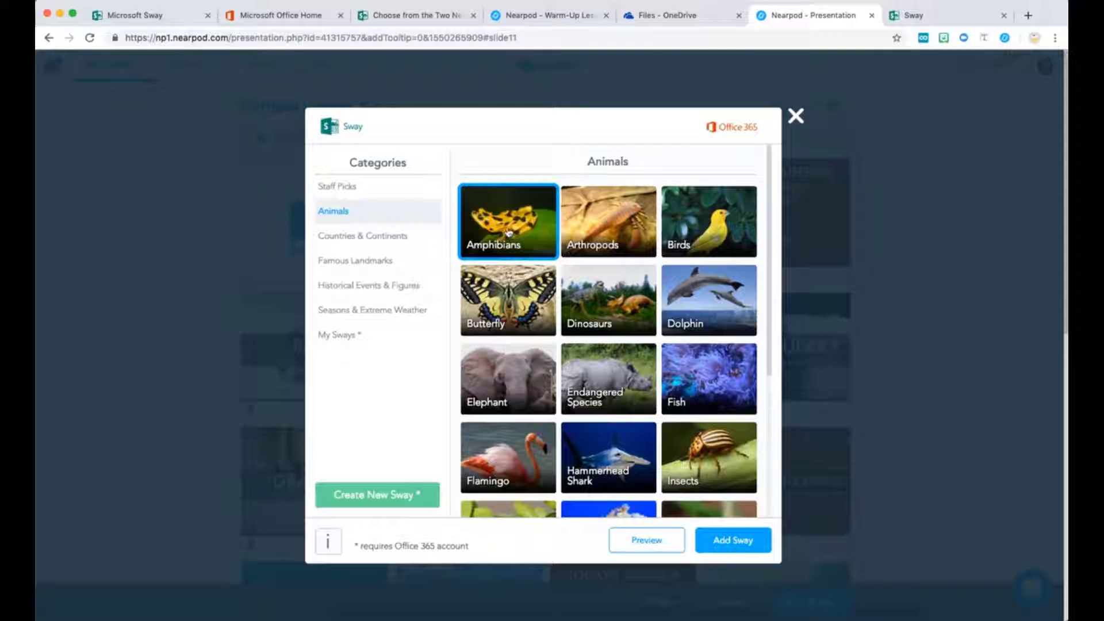
Step: Preview the Amphibians Sway from the Animals category and return to the Sway selection
left_click(639, 541)
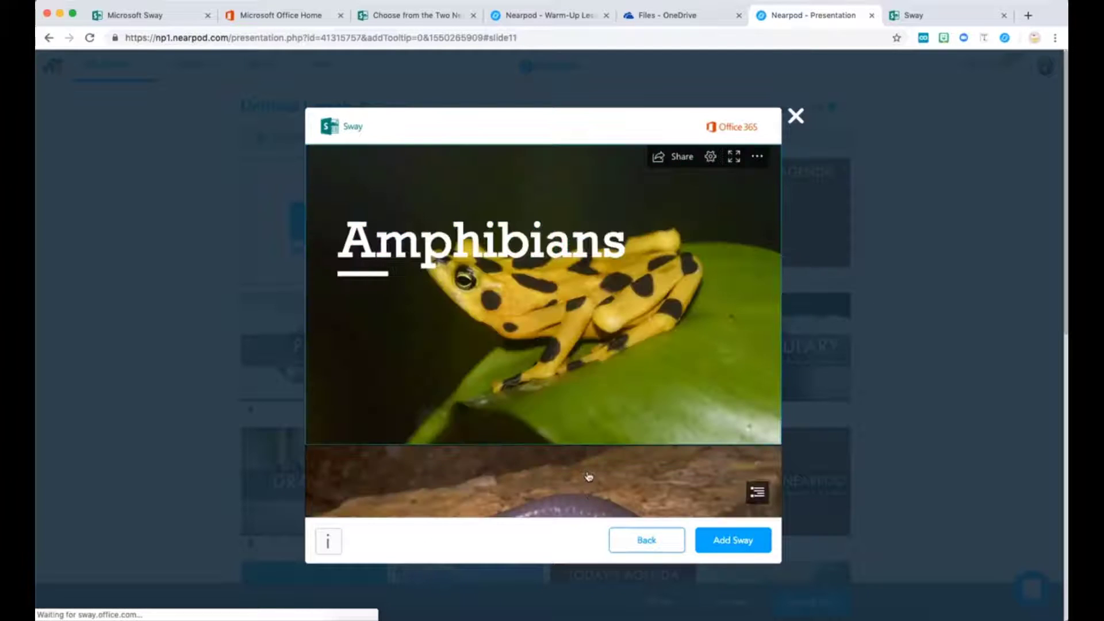
scroll(588, 477, "down", 3)
scroll(587, 477, "down", 3)
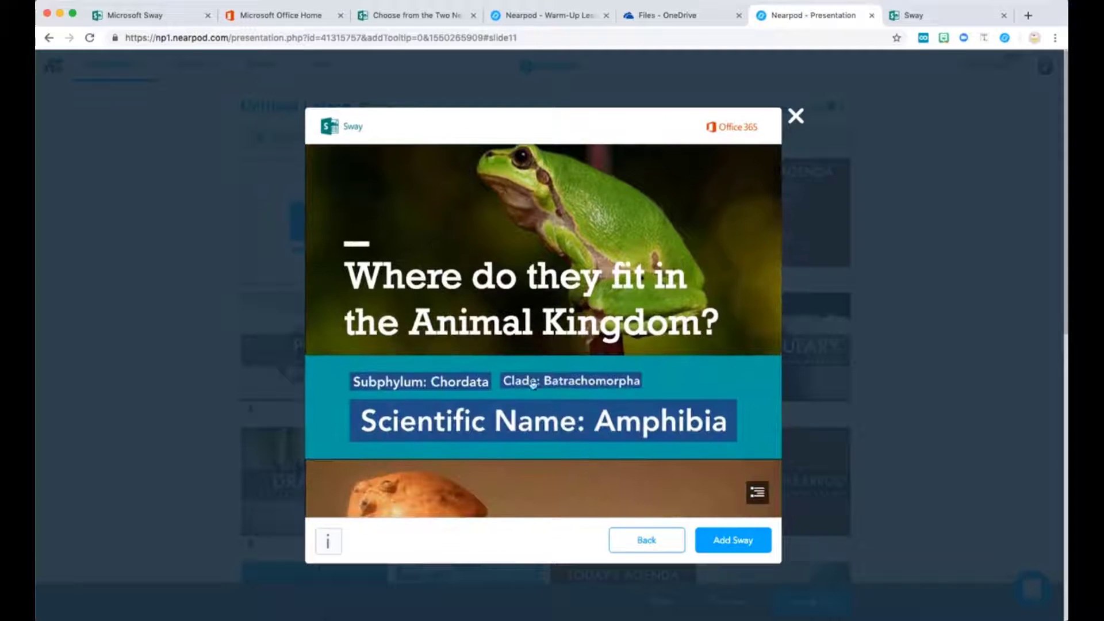
scroll(553, 468, "down", 3)
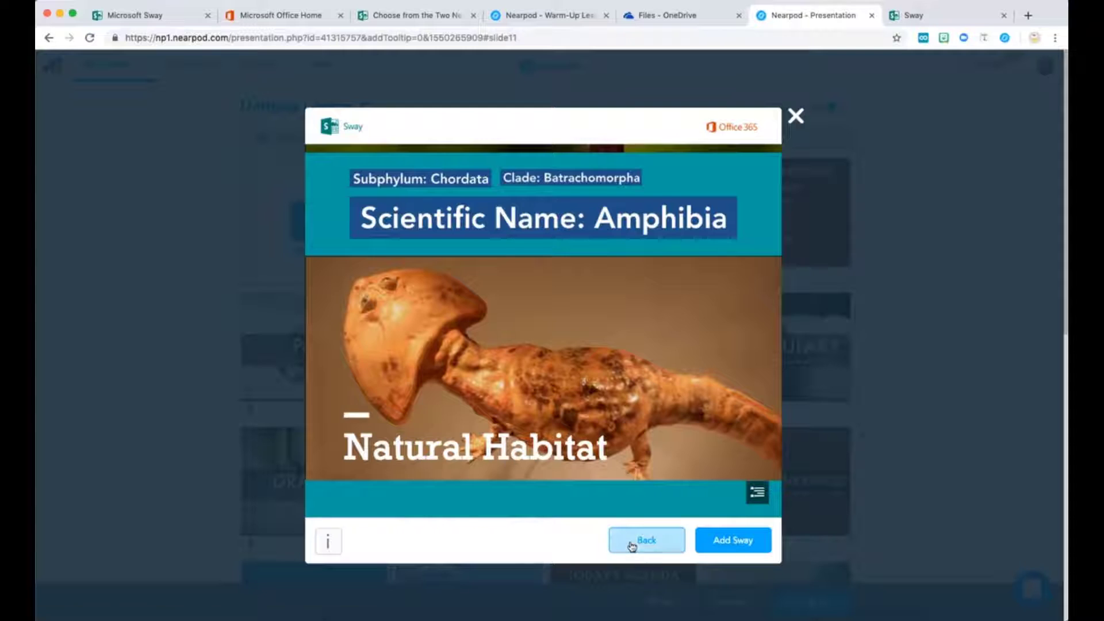
left_click(631, 544)
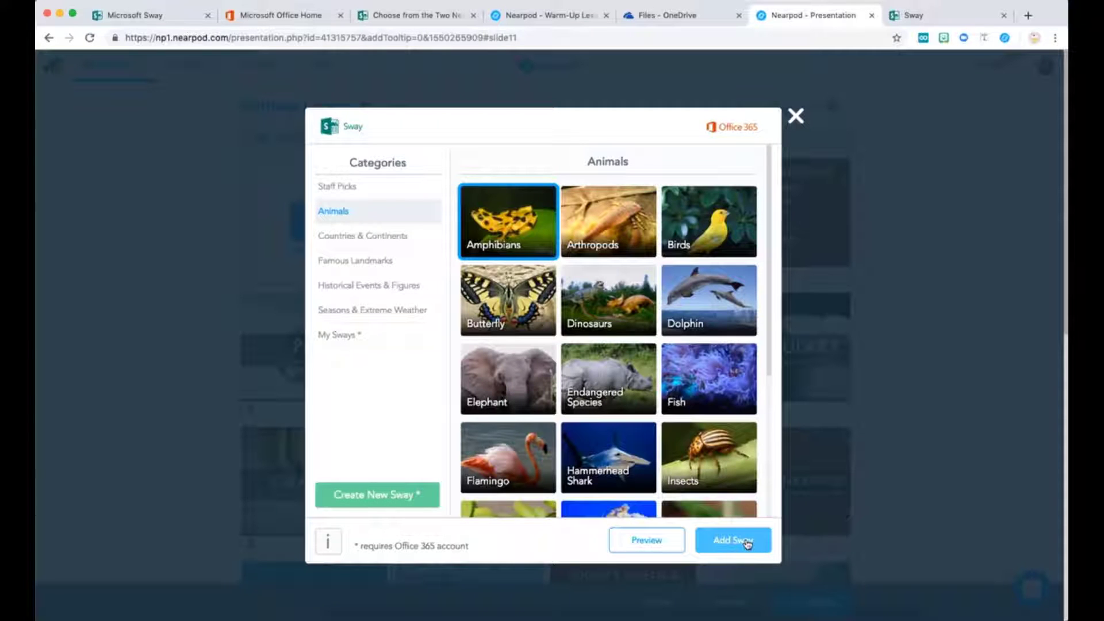
Step: Add the Amphibians Sway to the Untitled Lesson and move its slide to an earlier position
left_click(747, 544)
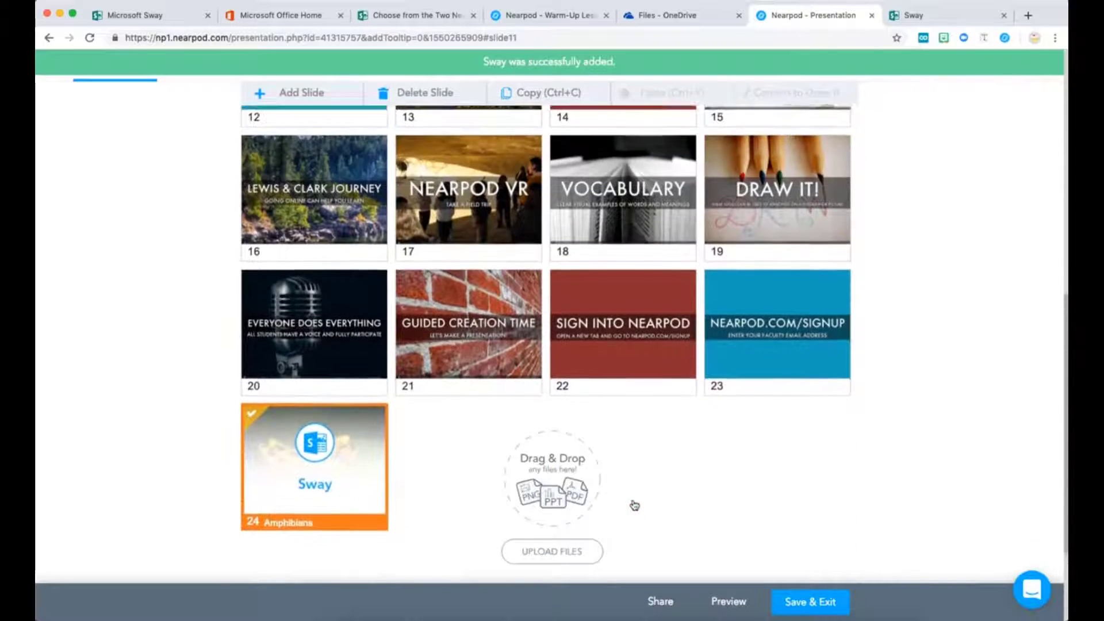
left_click_drag(326, 461, 337, 306)
scroll(494, 363, "up", 2)
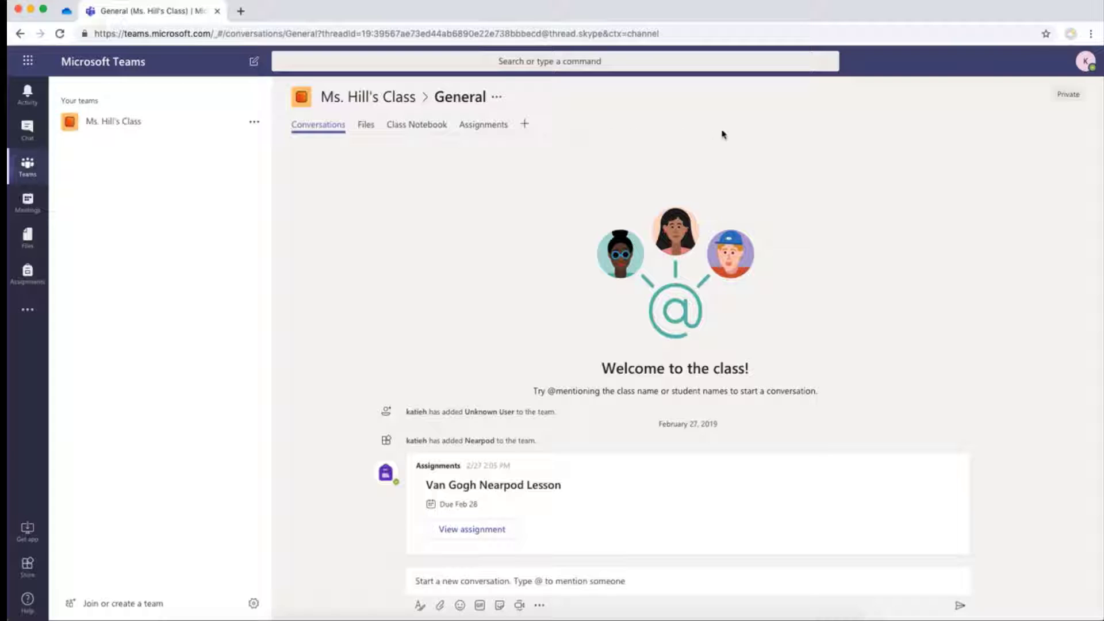
Step: In Microsoft Teams, search the app store for Nearpod and open the app's details
left_click(27, 314)
left_click(59, 358)
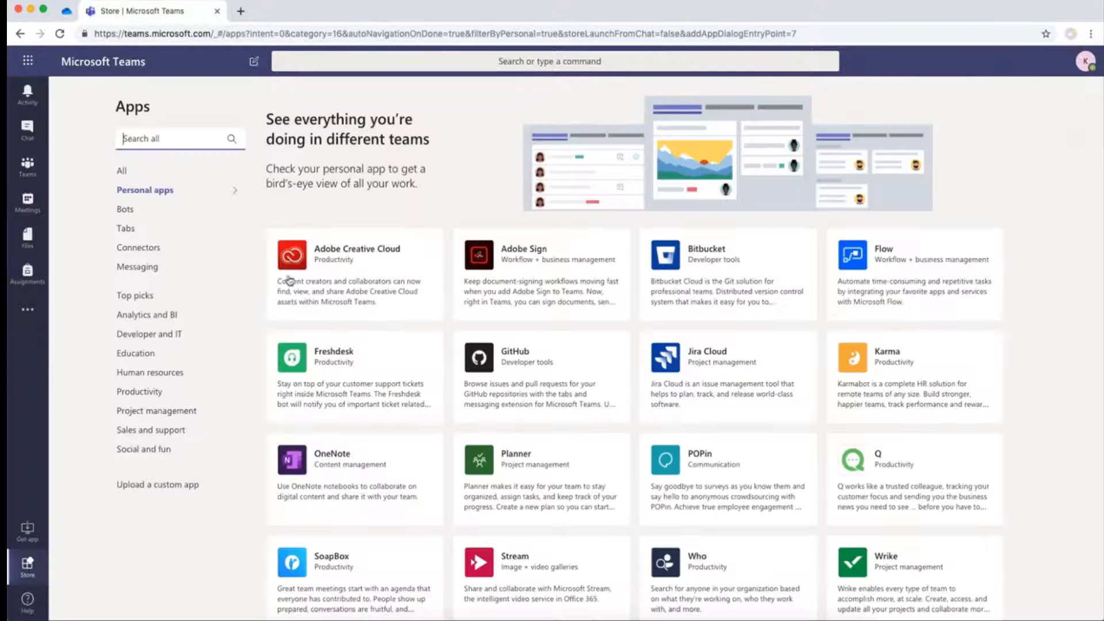
type("N")
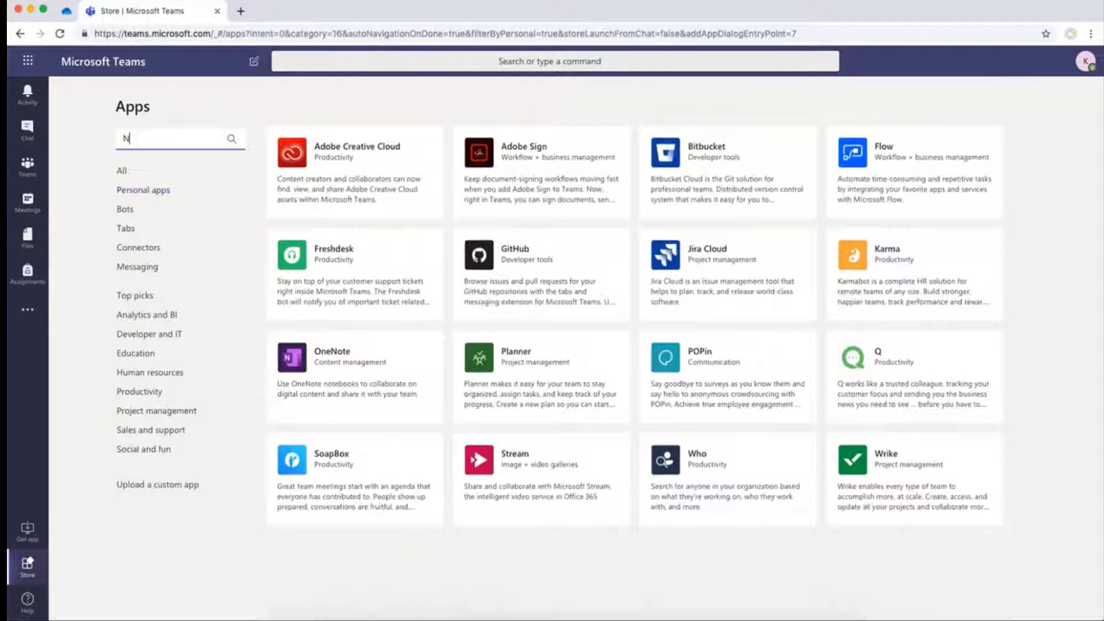
type("earpod")
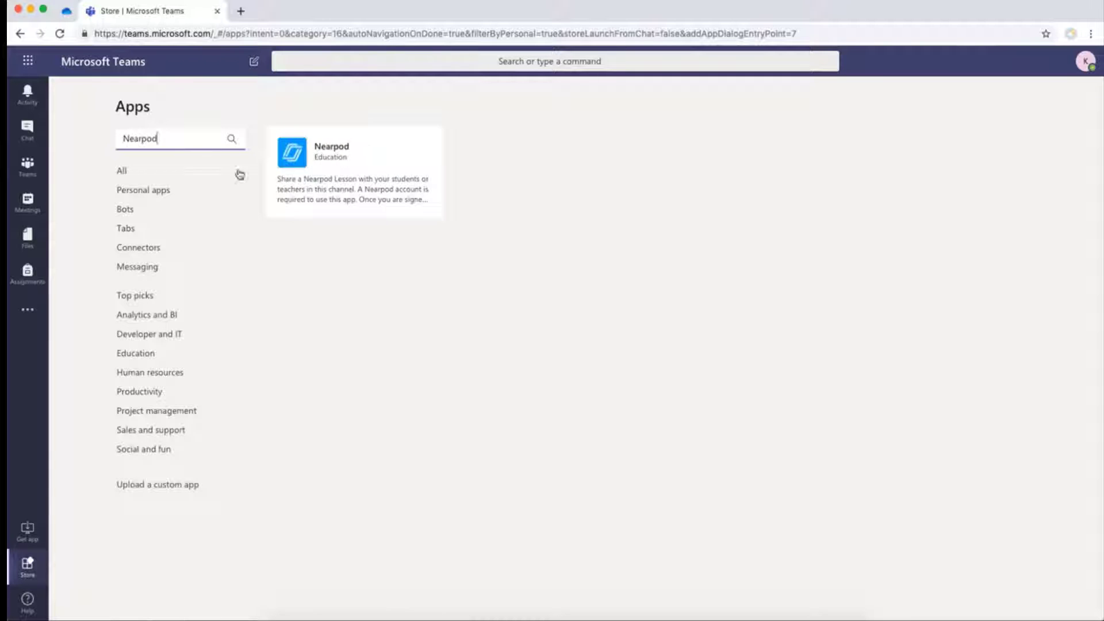
left_click(344, 202)
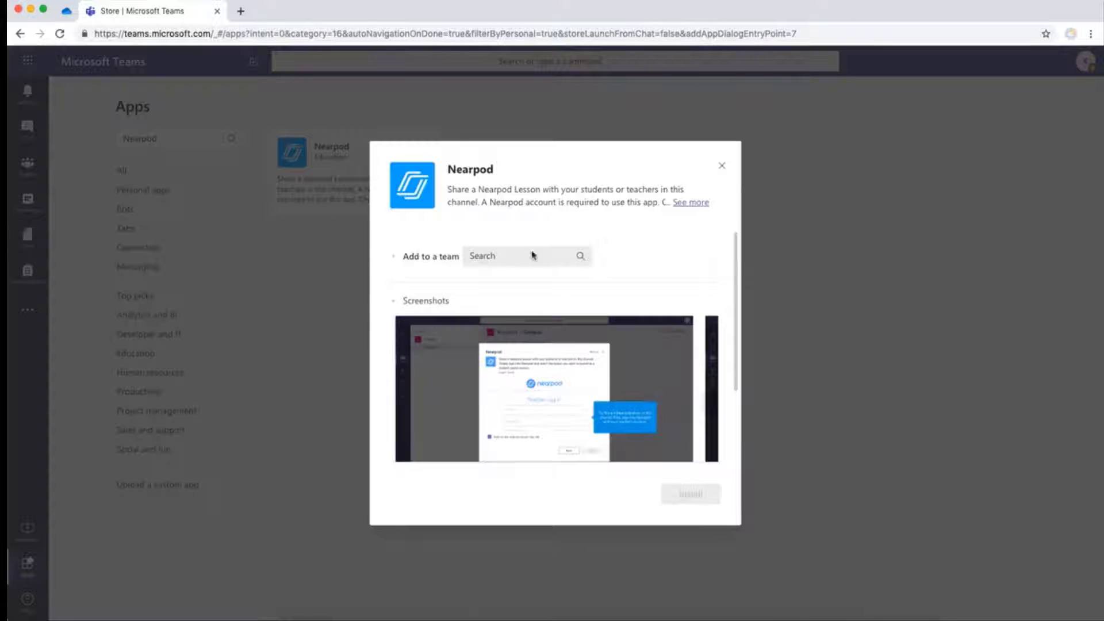
Step: Add Nearpod to the class team and start setting up its tab in the General channel
left_click(514, 256)
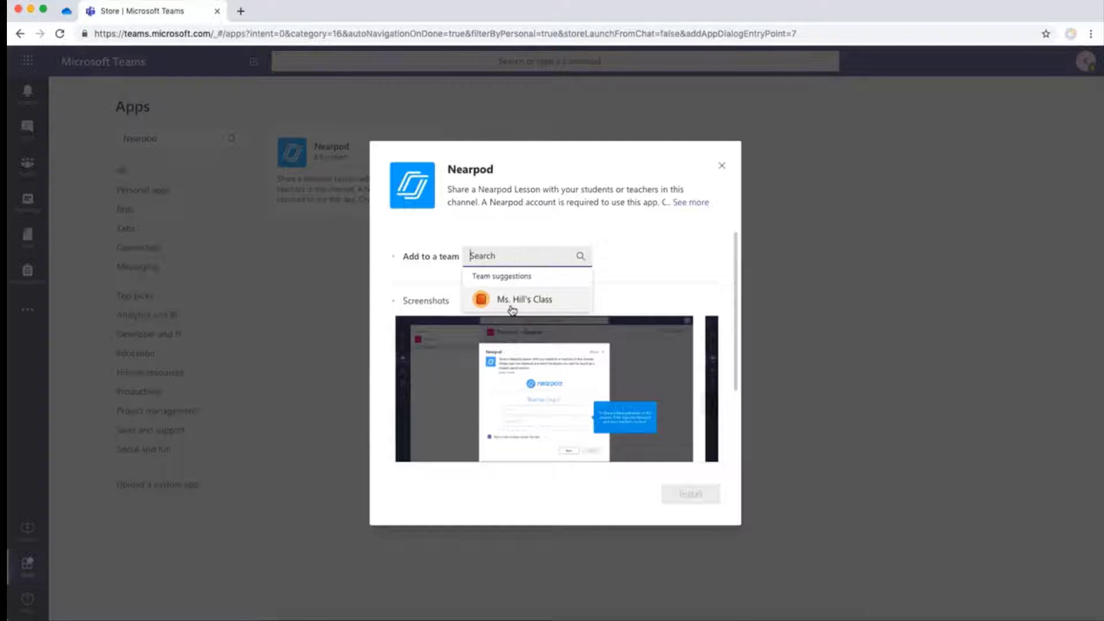
left_click(513, 308)
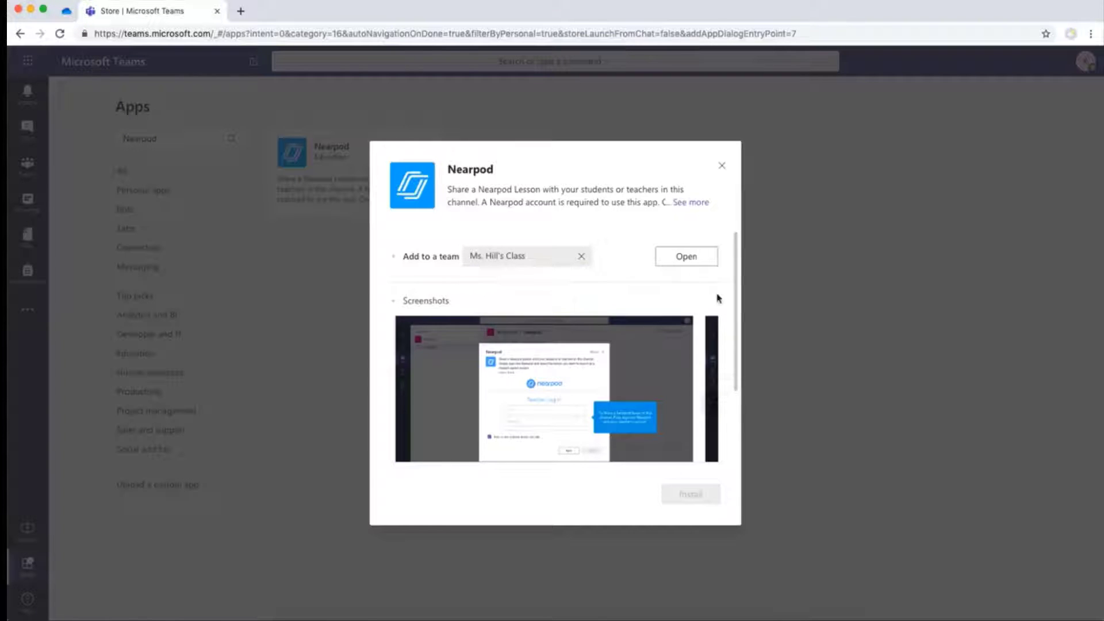
left_click(680, 262)
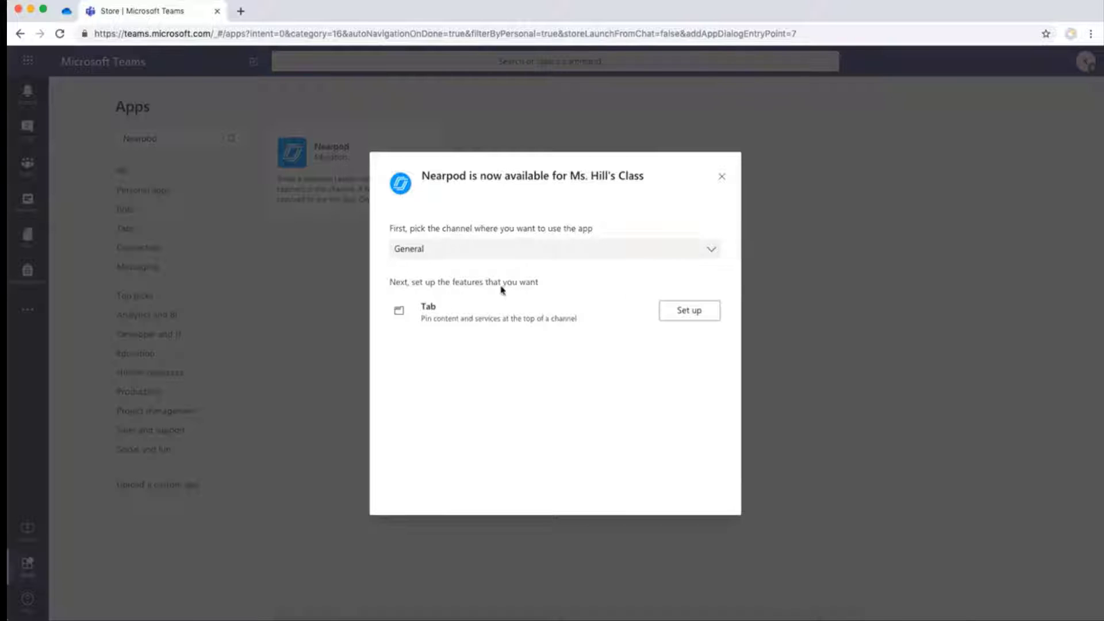
left_click(684, 314)
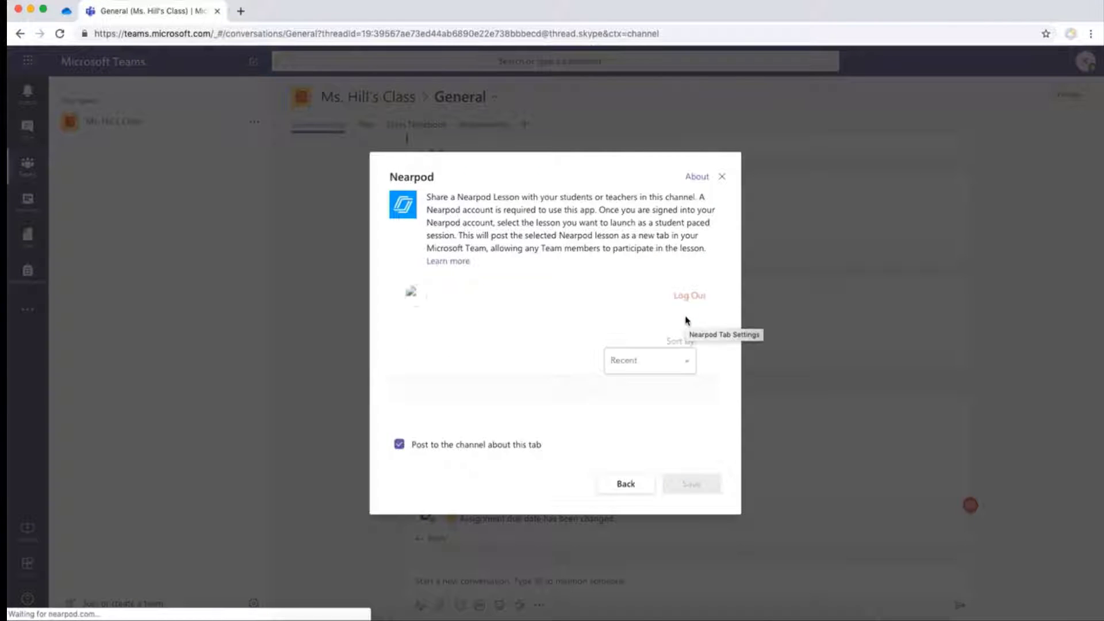
Step: Set up the Nearpod channel tab with the student-paced lesson "Banks, Credit, and the Economy" and save it
scroll(519, 365, "down", 6)
left_click(519, 367)
scroll(516, 383, "down", 5)
scroll(515, 398, "down", 1)
scroll(561, 399, "down", 1)
scroll(560, 399, "up", 1)
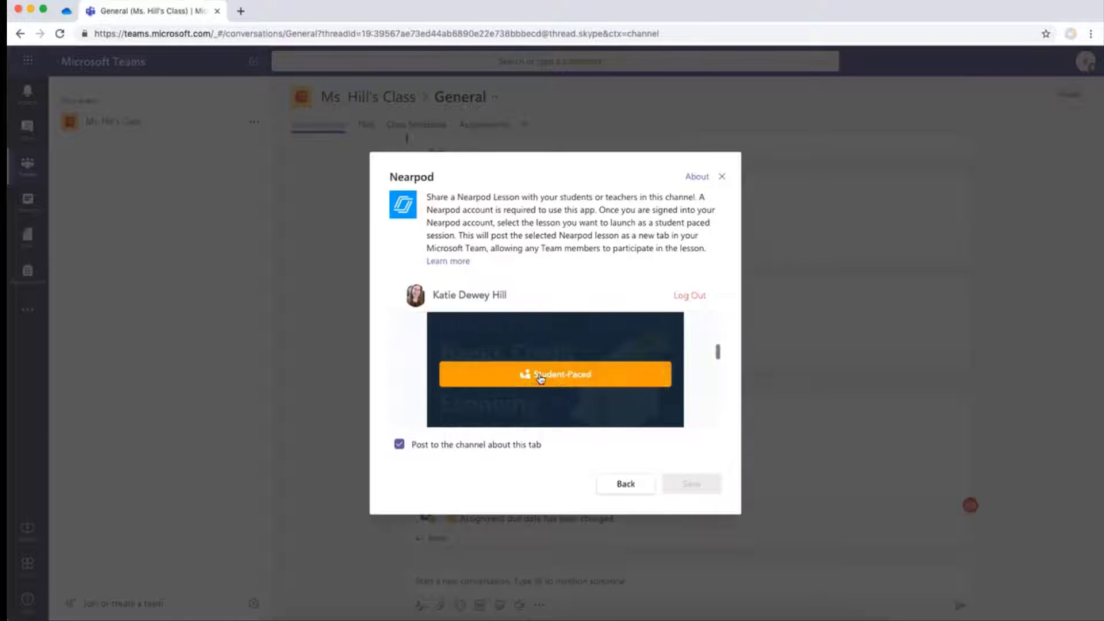
left_click(543, 380)
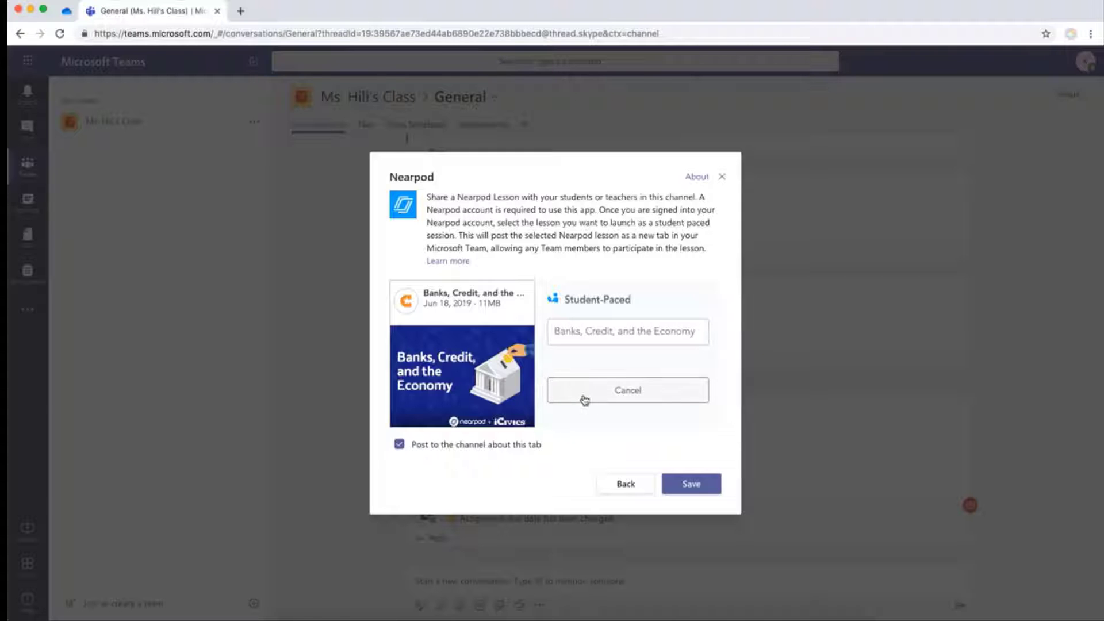
left_click(694, 486)
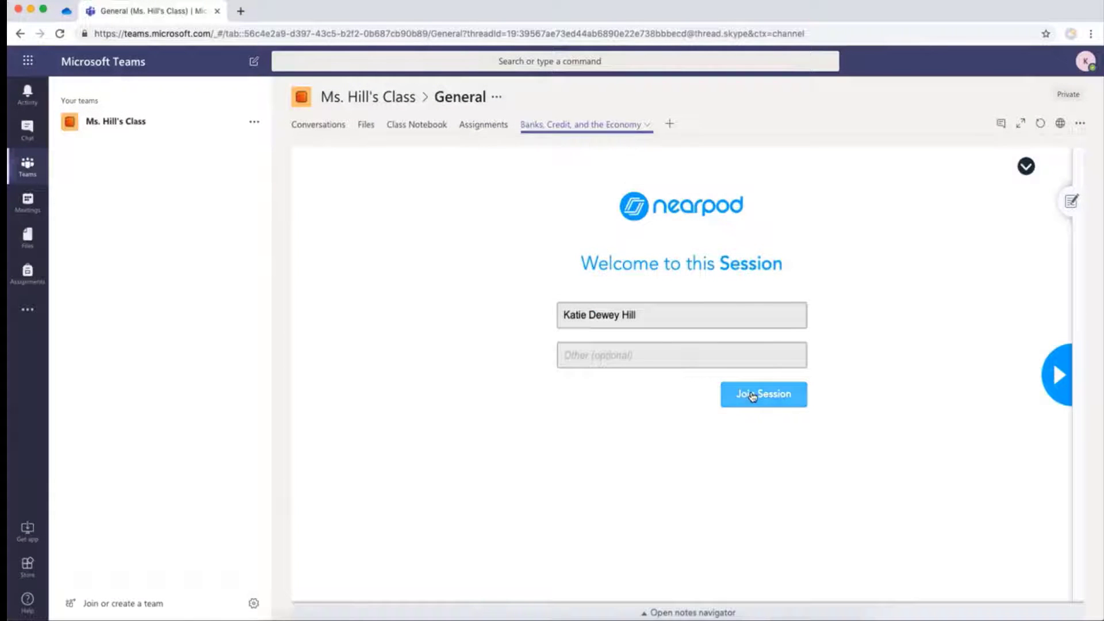
Step: Join the Banks, Credit, and the Economy session in its tab and start adding another Nearpod tab
left_click(753, 397)
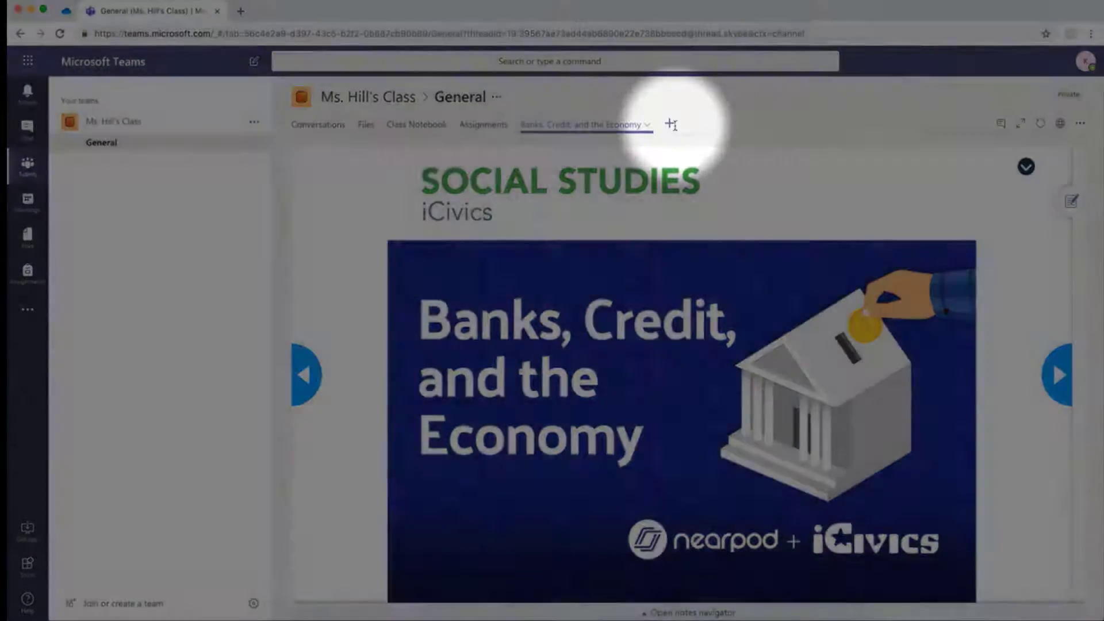
left_click(671, 125)
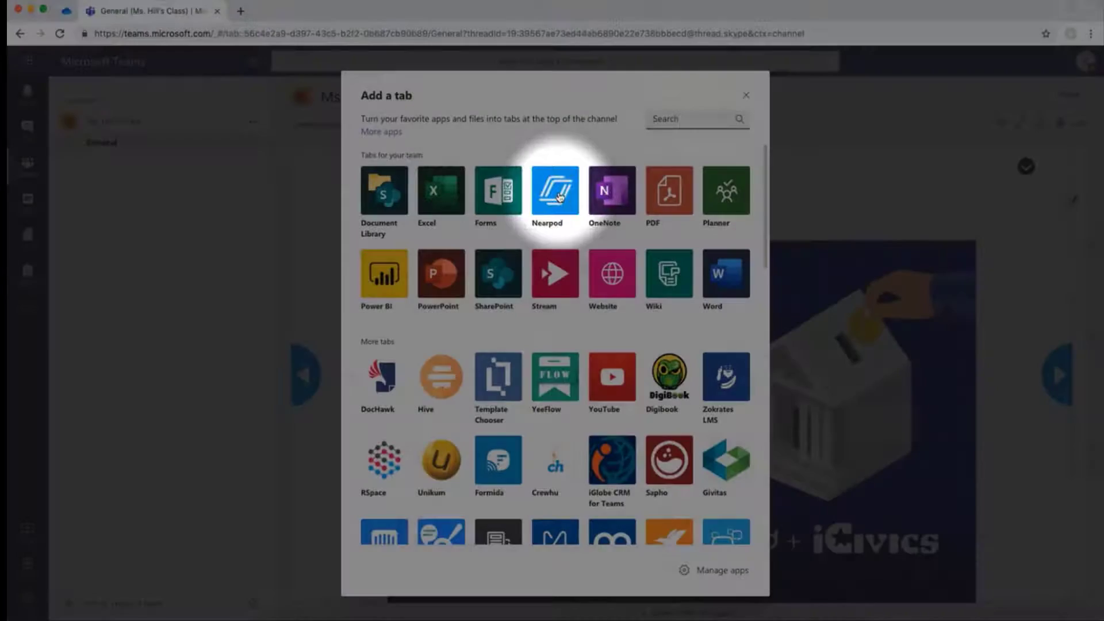
left_click(554, 193)
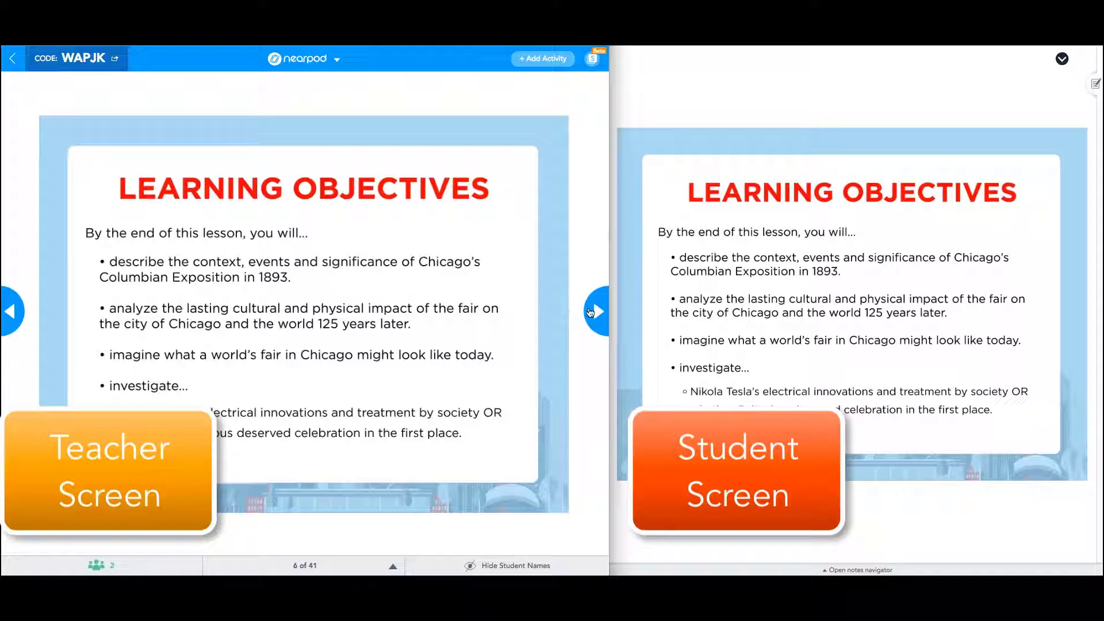
Step: In the live Nearpod lesson, advance to the state fair poll, submit Yes as the student and share the results
left_click(592, 311)
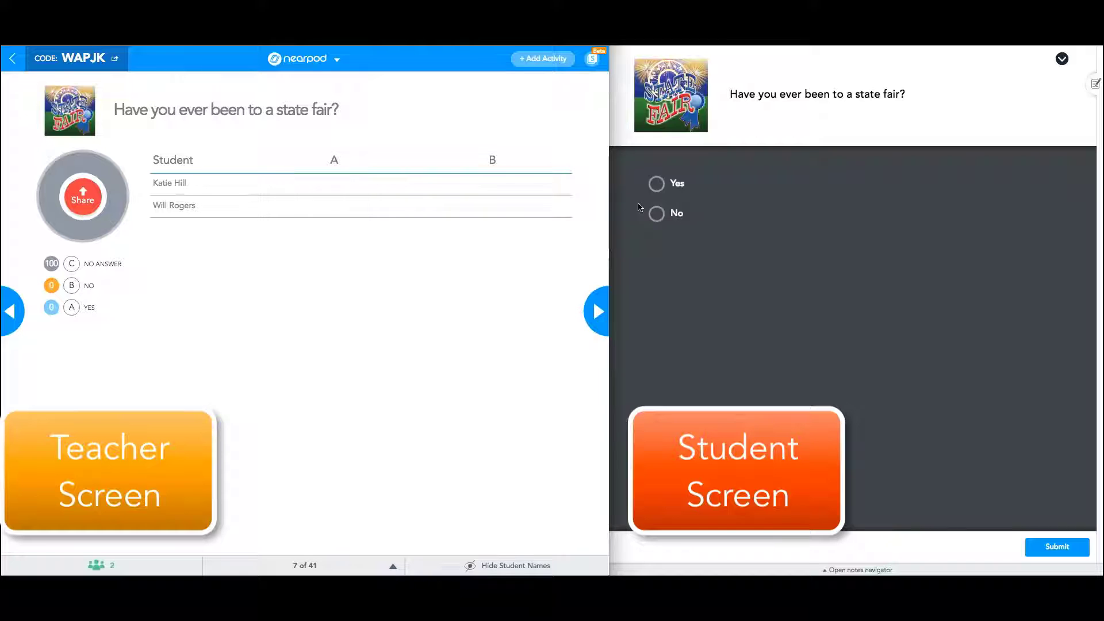
left_click(659, 184)
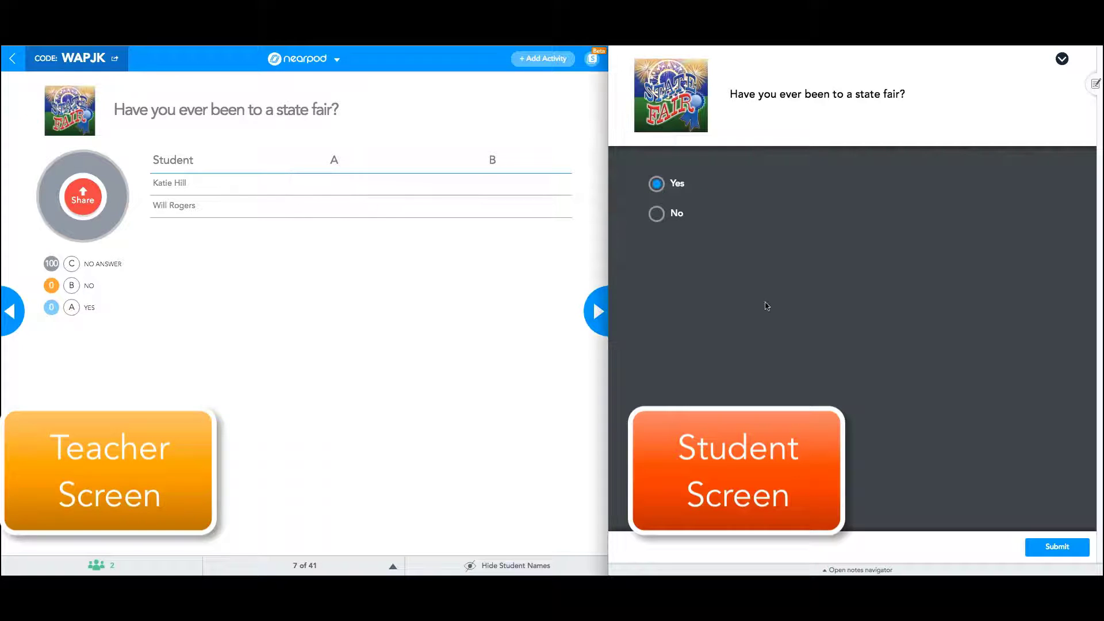
left_click(1061, 546)
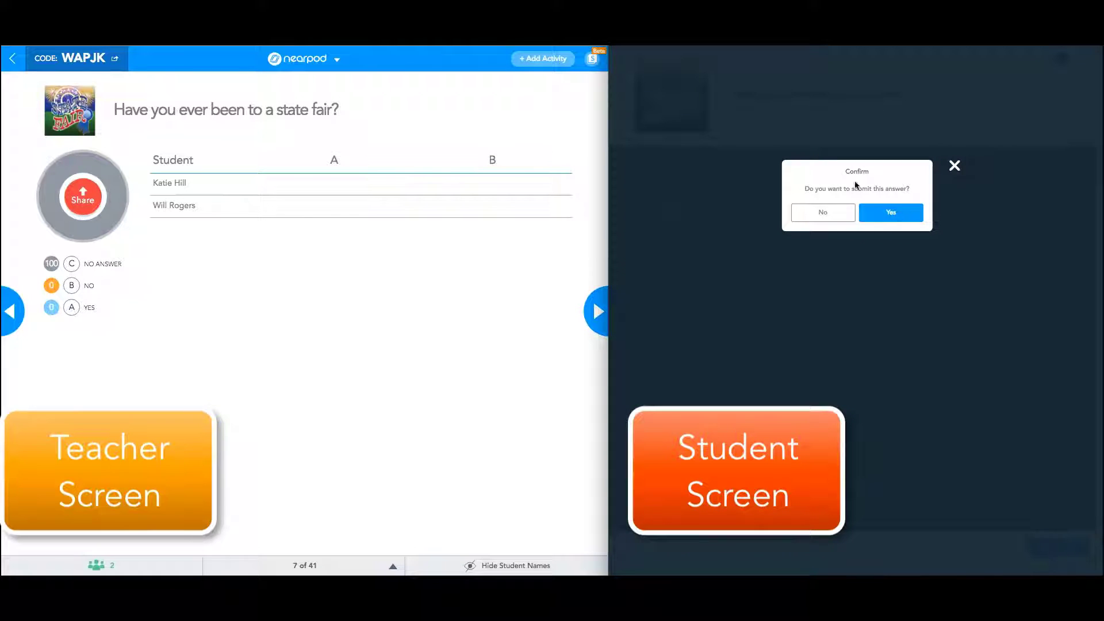
left_click(896, 215)
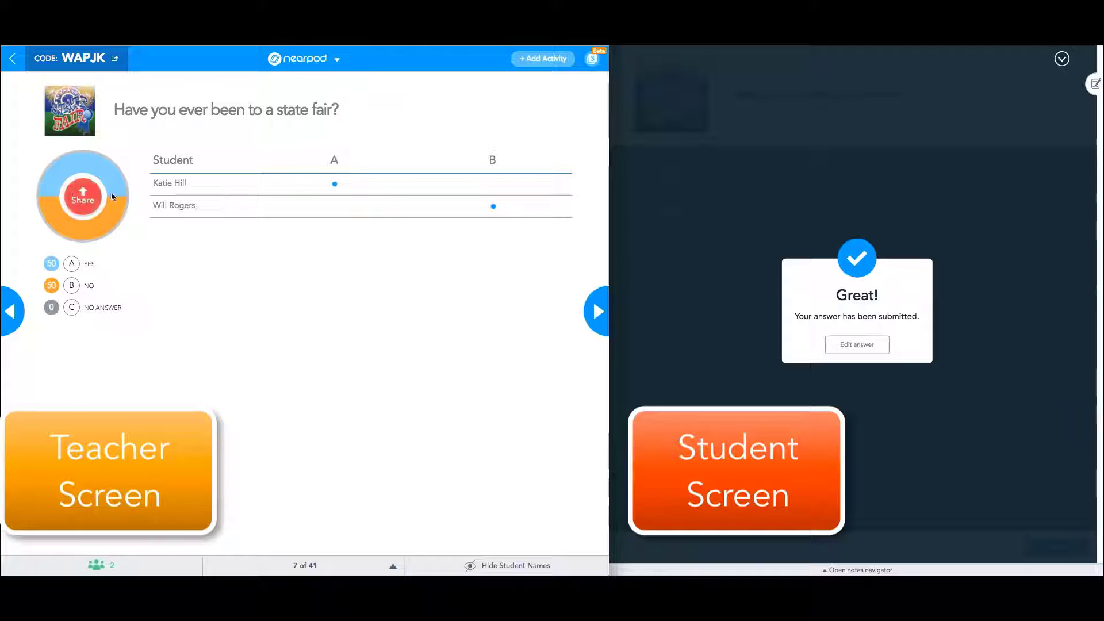
left_click(82, 198)
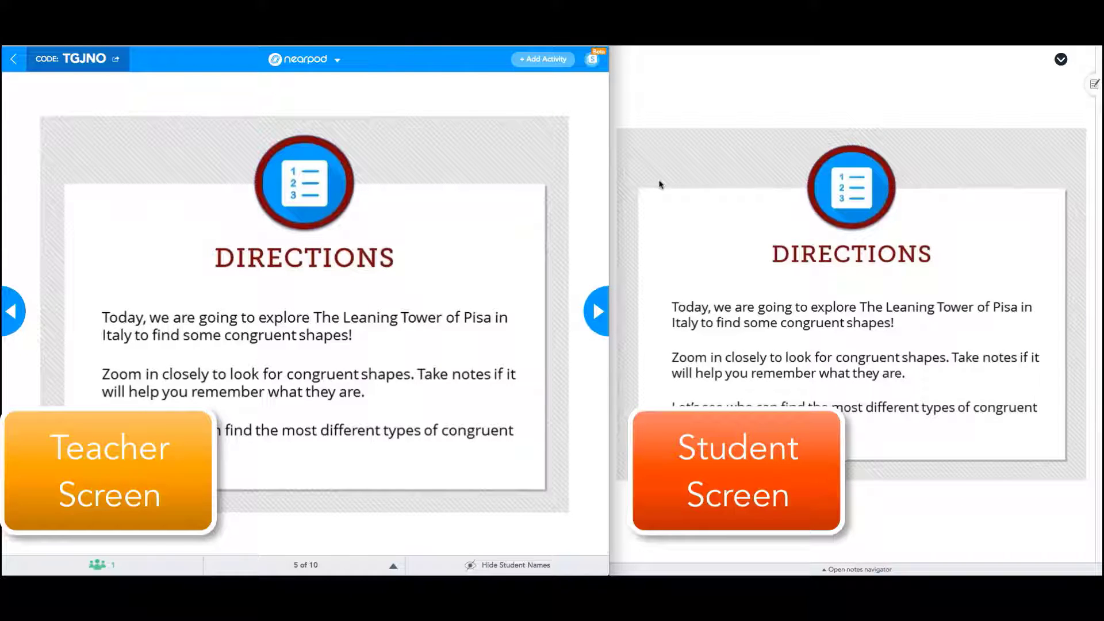
Step: Advance the live lesson to the Leaning Tower of Pisa field trip, look around as the student, and advance again
left_click(597, 313)
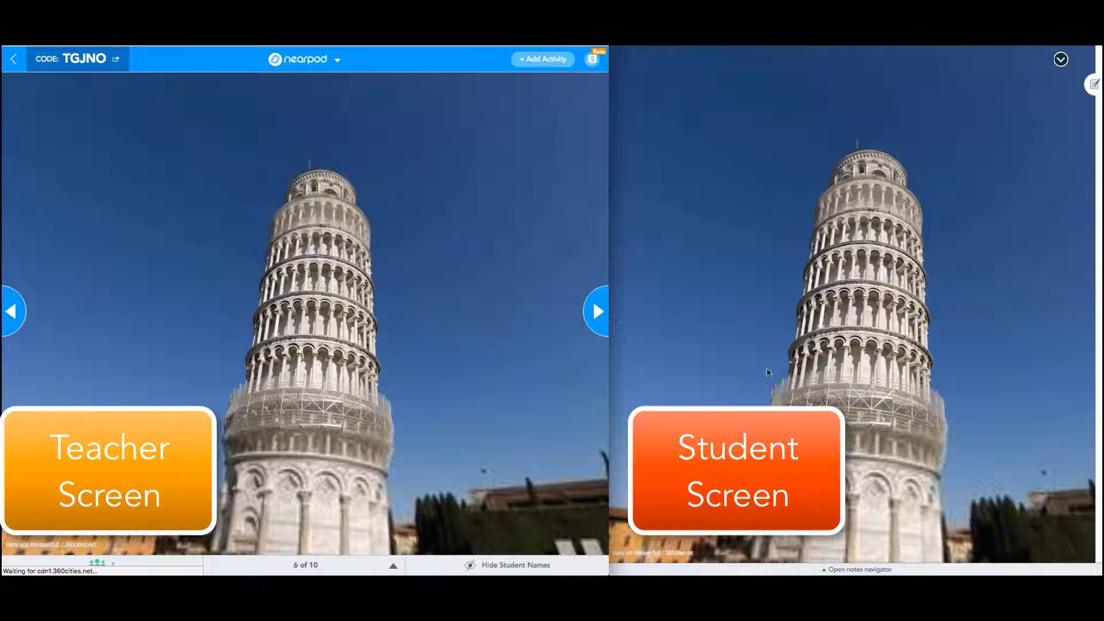
left_click_drag(803, 341, 973, 290)
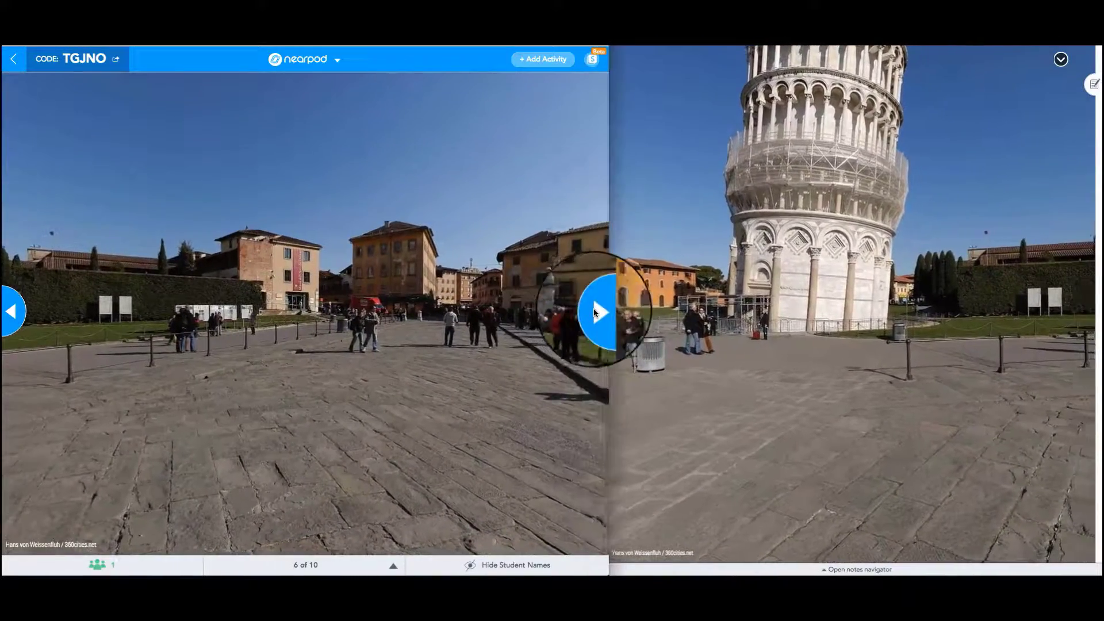
left_click(596, 313)
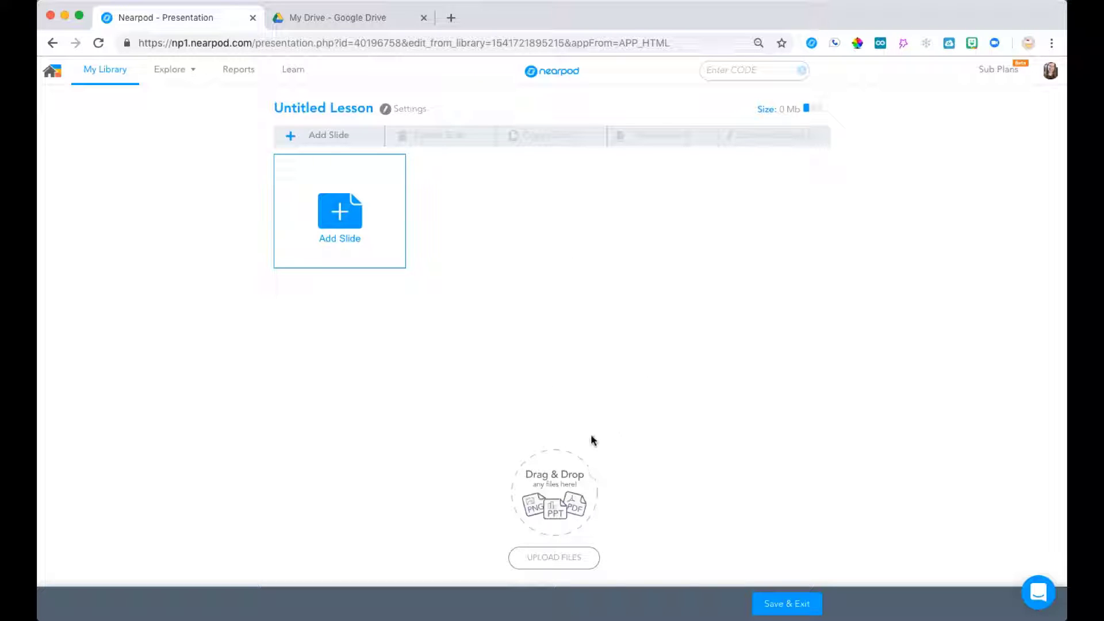
Step: Upload the local file Nearpod copy.pptx into the Untitled Lesson and try moving the Today's Agenda slide after the Poll slide
left_click(547, 559)
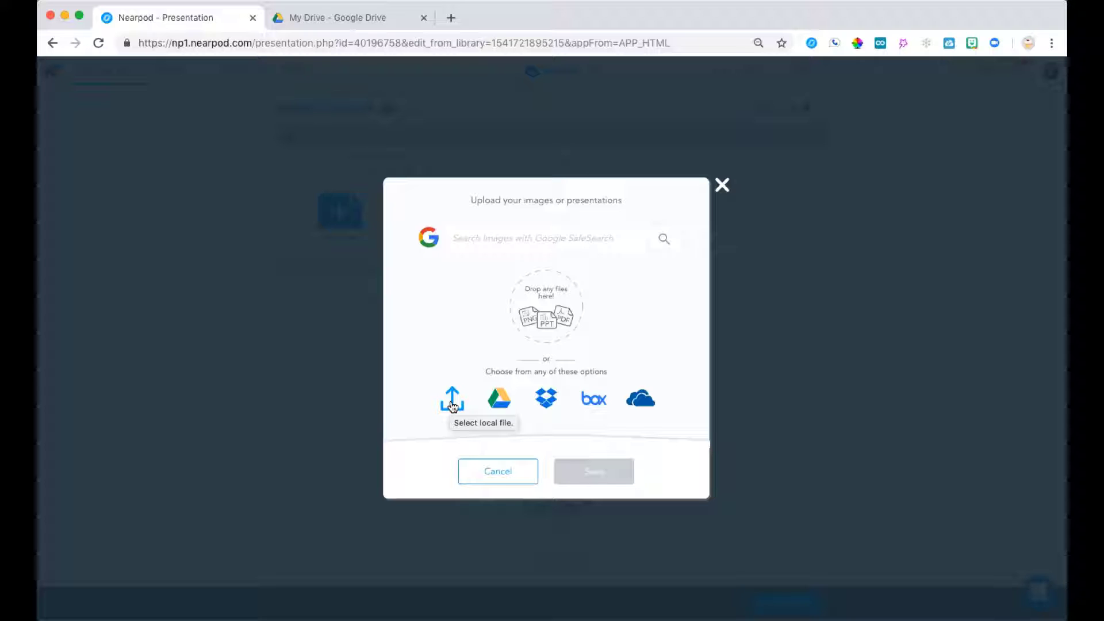
left_click(452, 404)
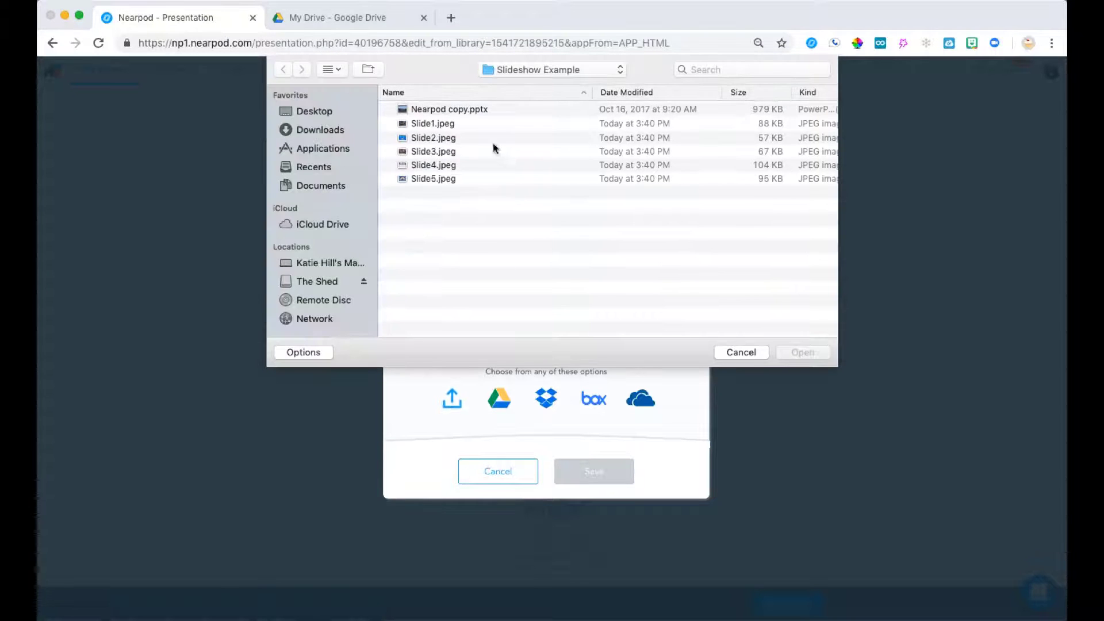
left_click(470, 109)
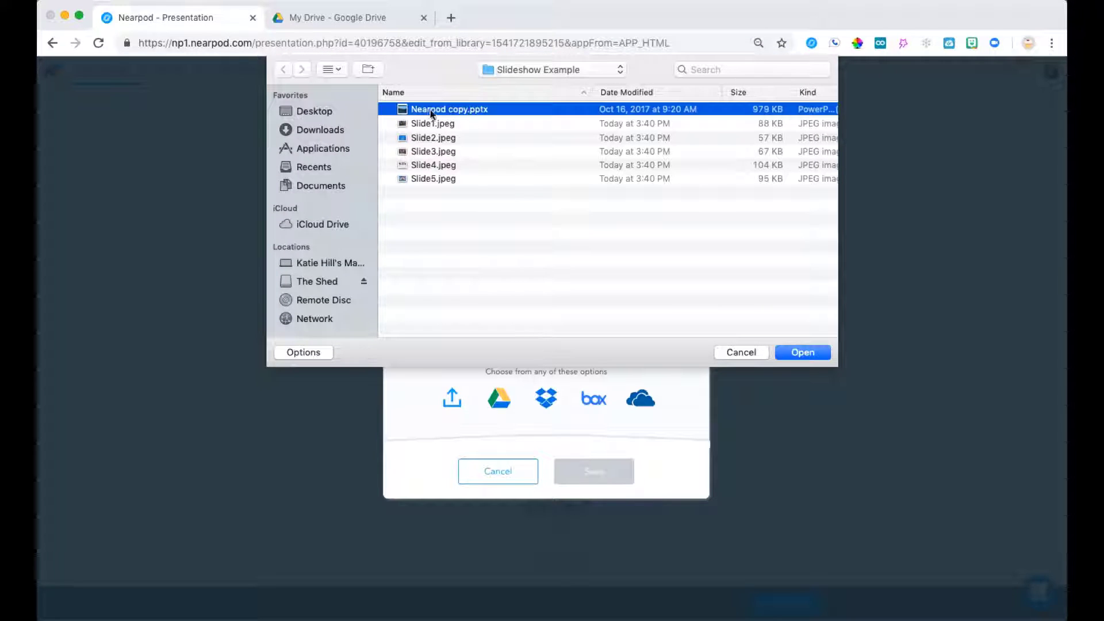
left_click(809, 353)
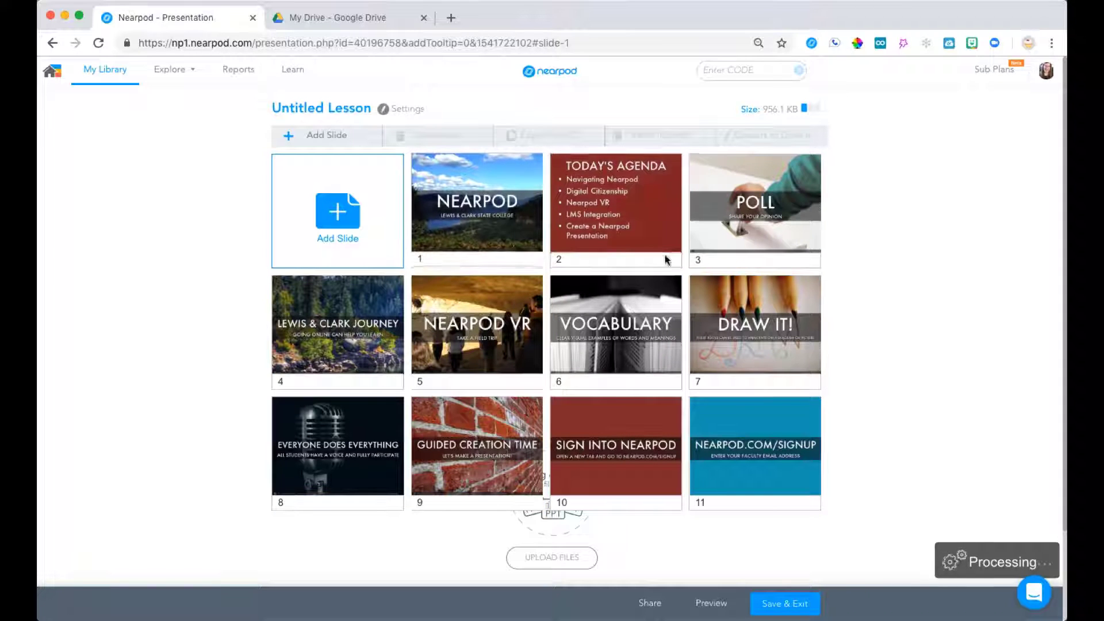
left_click(600, 218)
left_click_drag(600, 219, 797, 224)
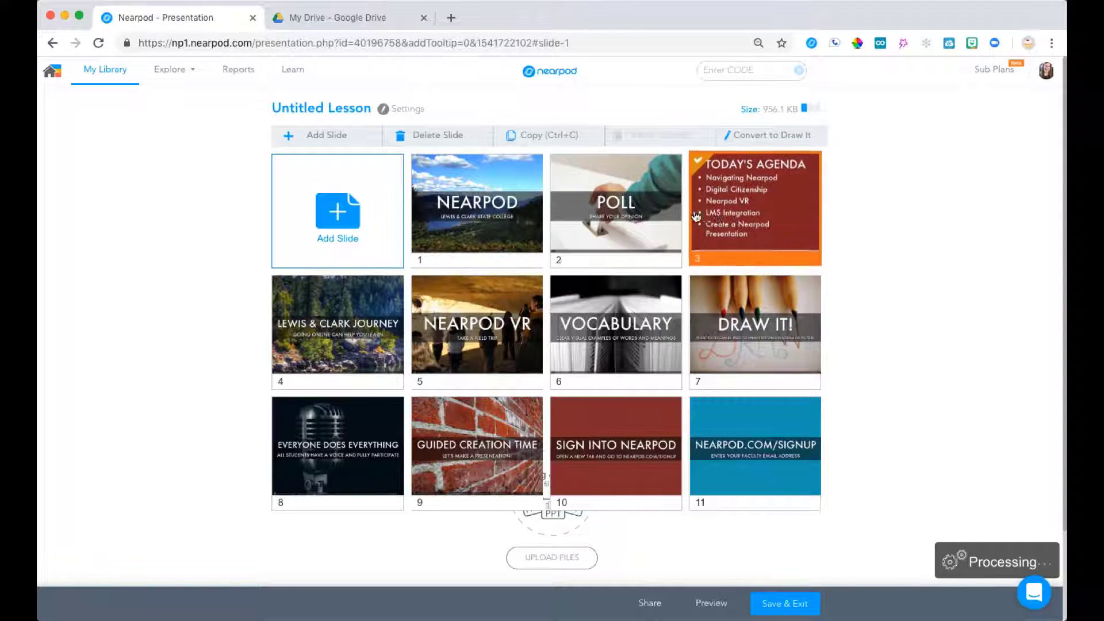
Step: Import the Saving Nearpod Notes presentation from Google Drive as individual slides and move the Creating a Nearpod Slideshow slide to position 12
left_click(551, 558)
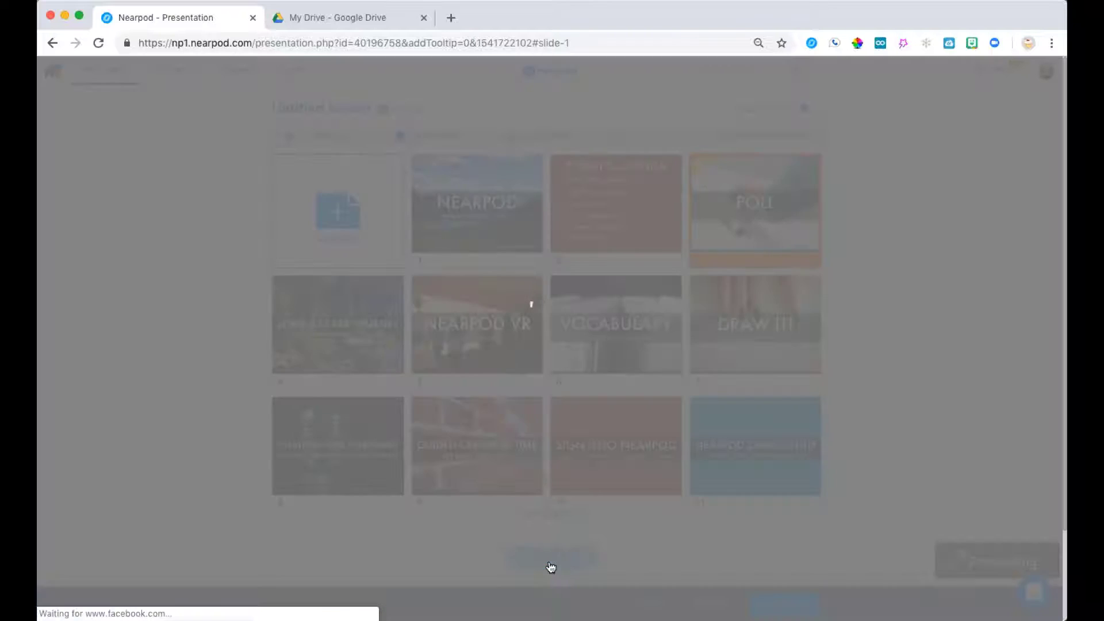
left_click(499, 403)
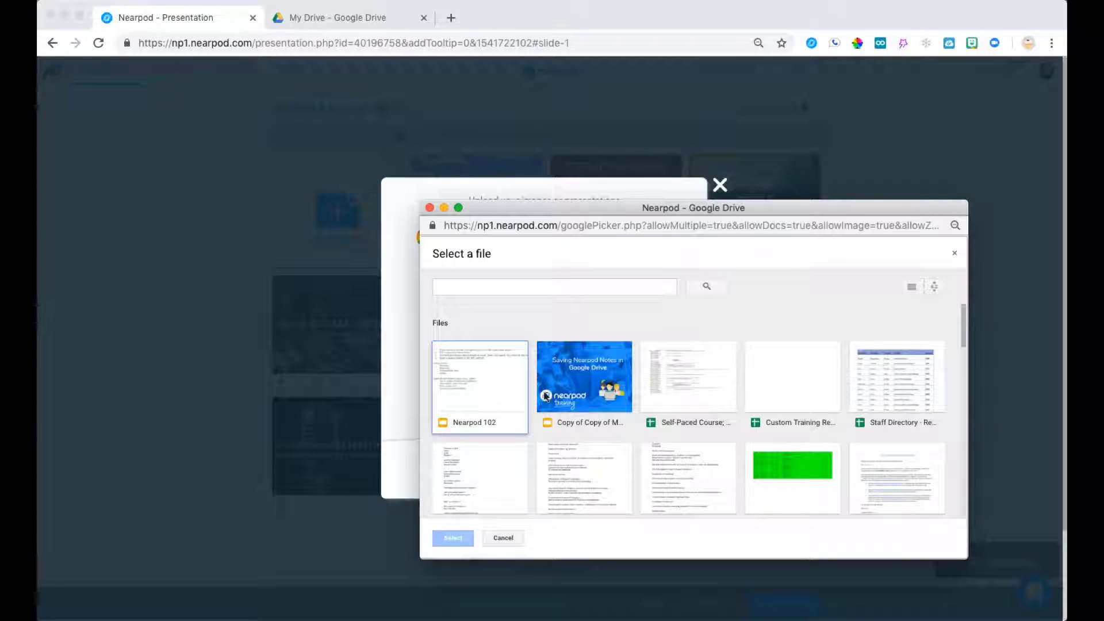
left_click(583, 384)
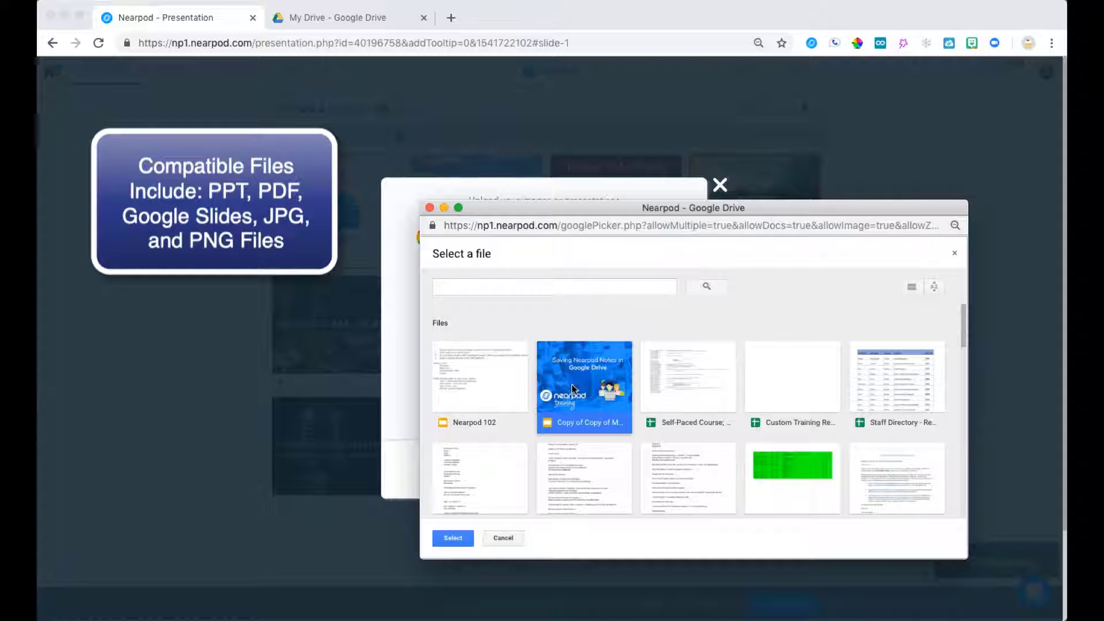
left_click(451, 538)
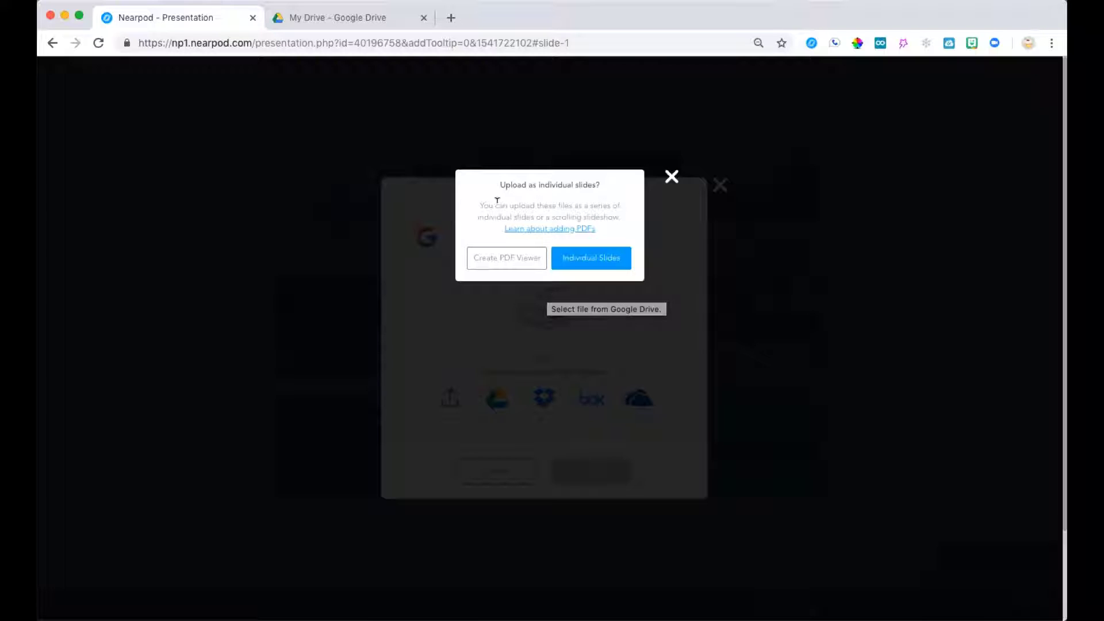
left_click(529, 257)
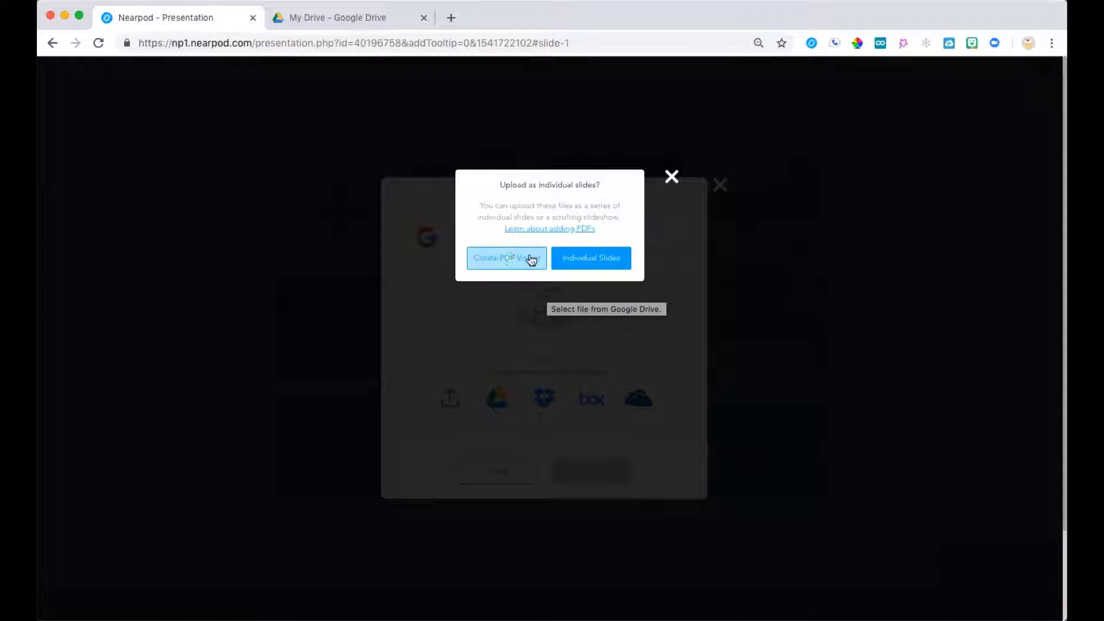
left_click(591, 258)
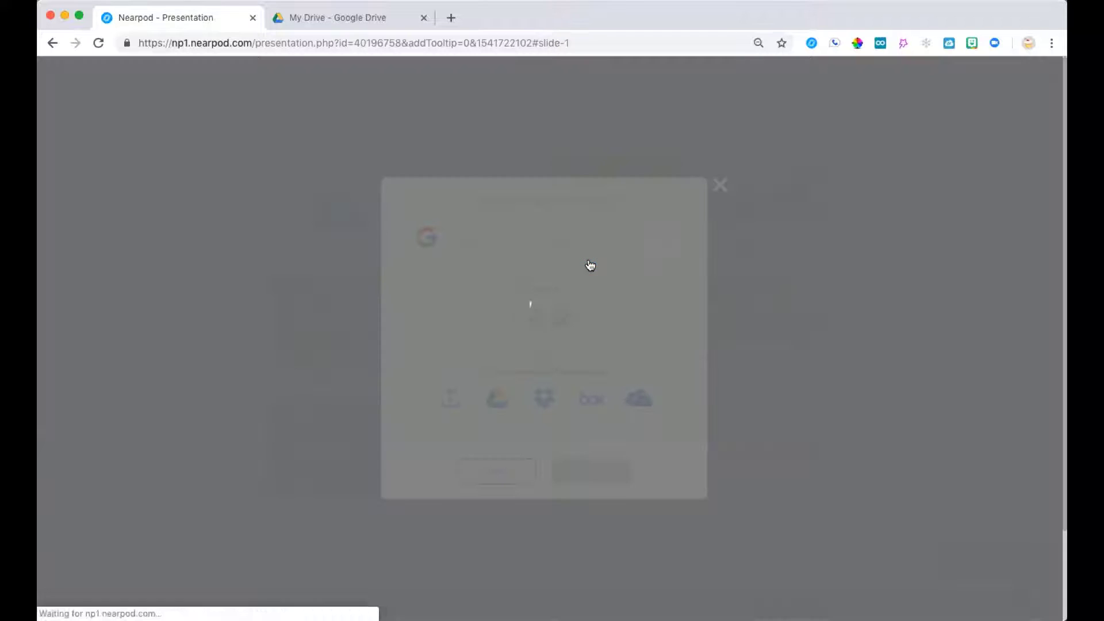
scroll(788, 453, "down", 3)
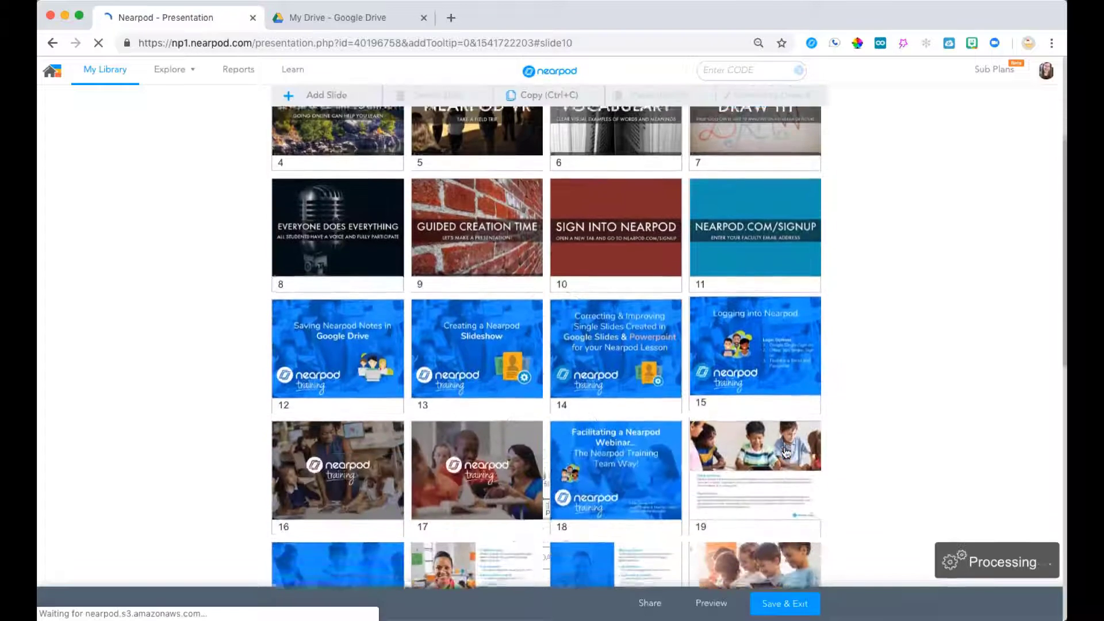
left_click_drag(483, 342, 363, 345)
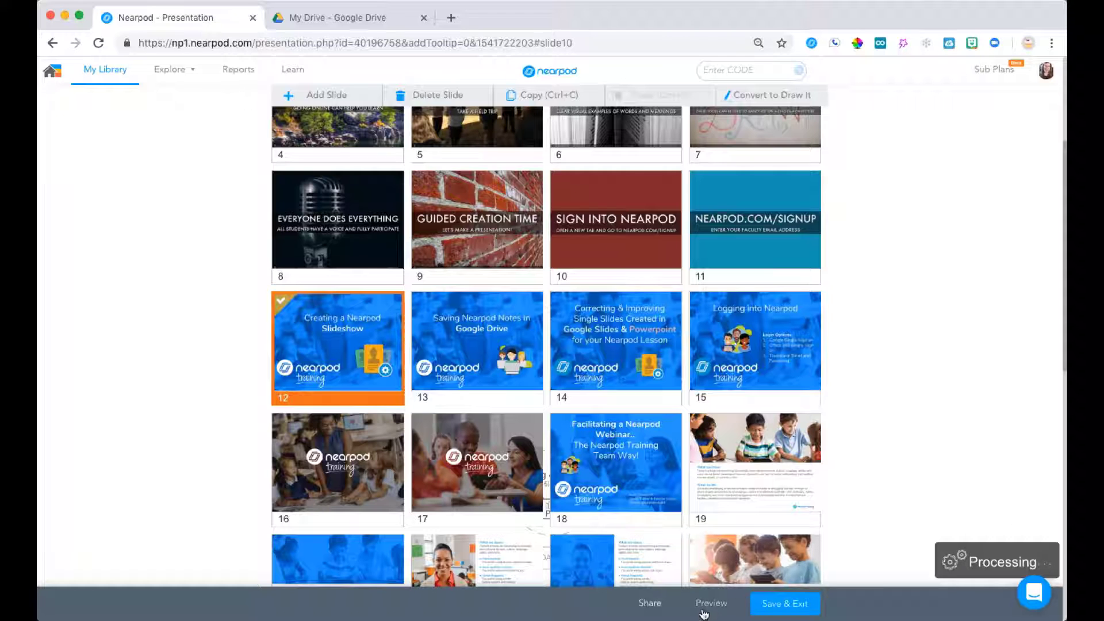
Step: Upload the local U.S. v. Nixon notes PDF from the Training folder into the lesson as individual slides
scroll(754, 486, "down", 10)
left_click(565, 558)
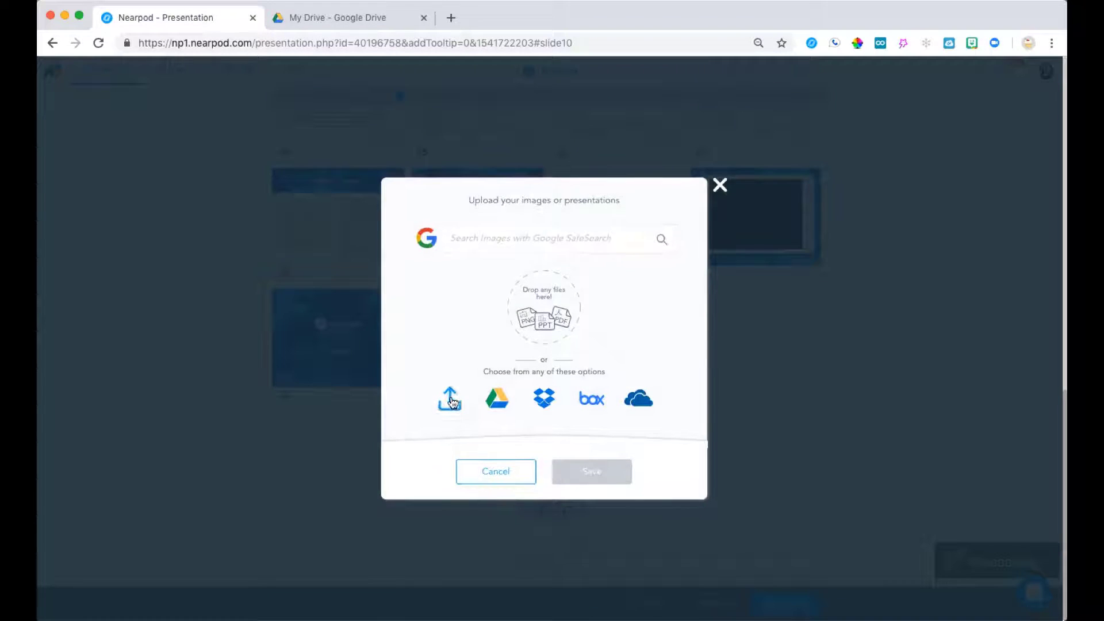
left_click(452, 402)
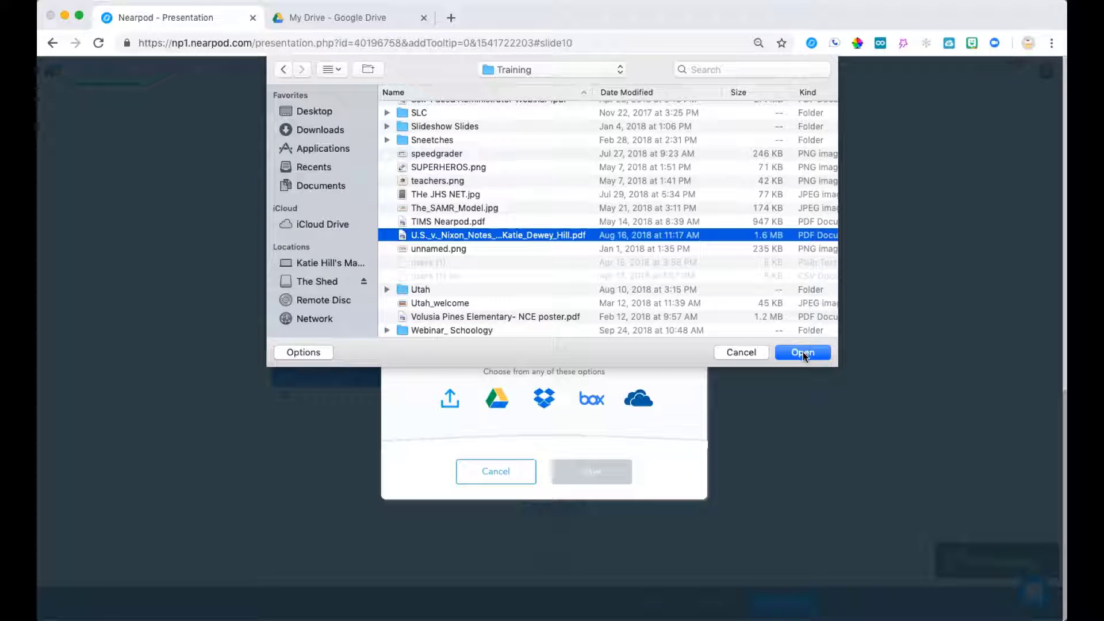
left_click(803, 352)
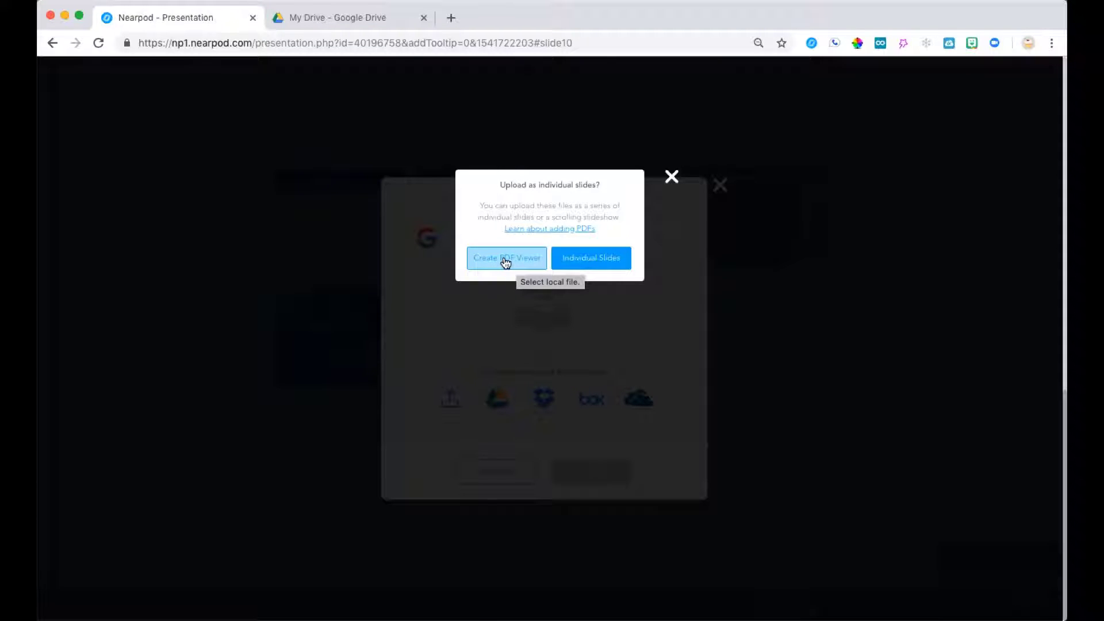
left_click(581, 264)
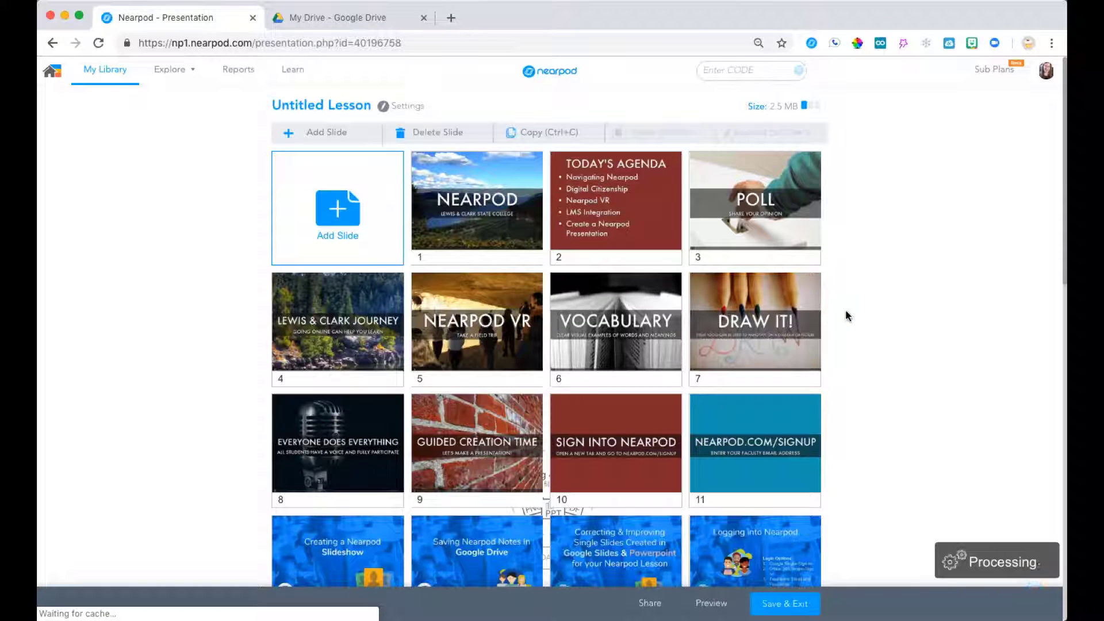
Step: Add a new content slide to the lesson and title it "Unique Slides"
left_click(355, 223)
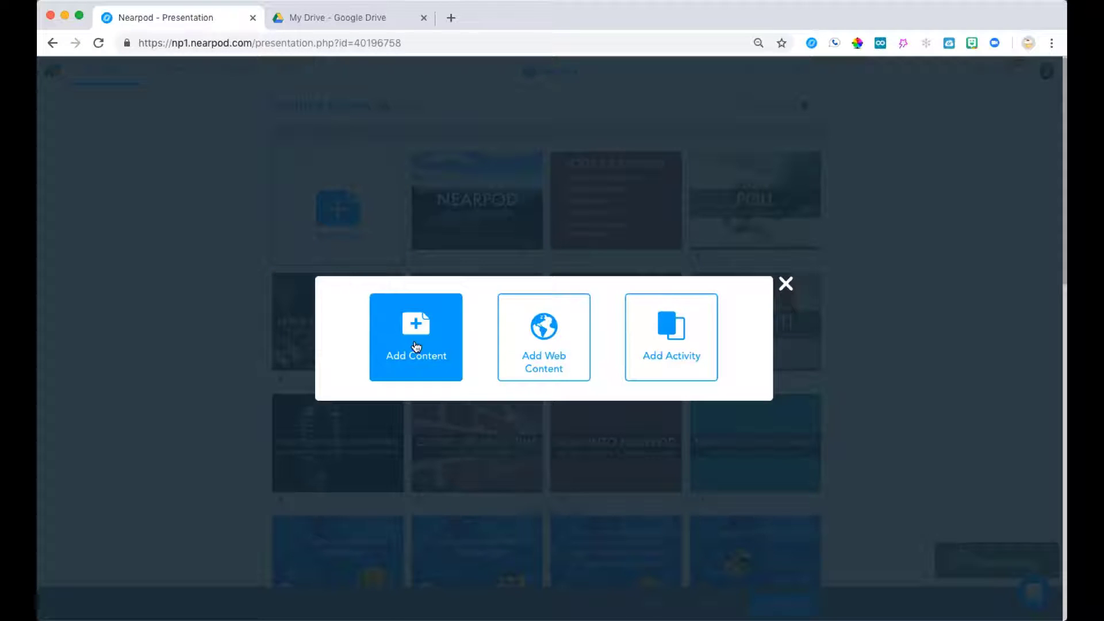
left_click(417, 347)
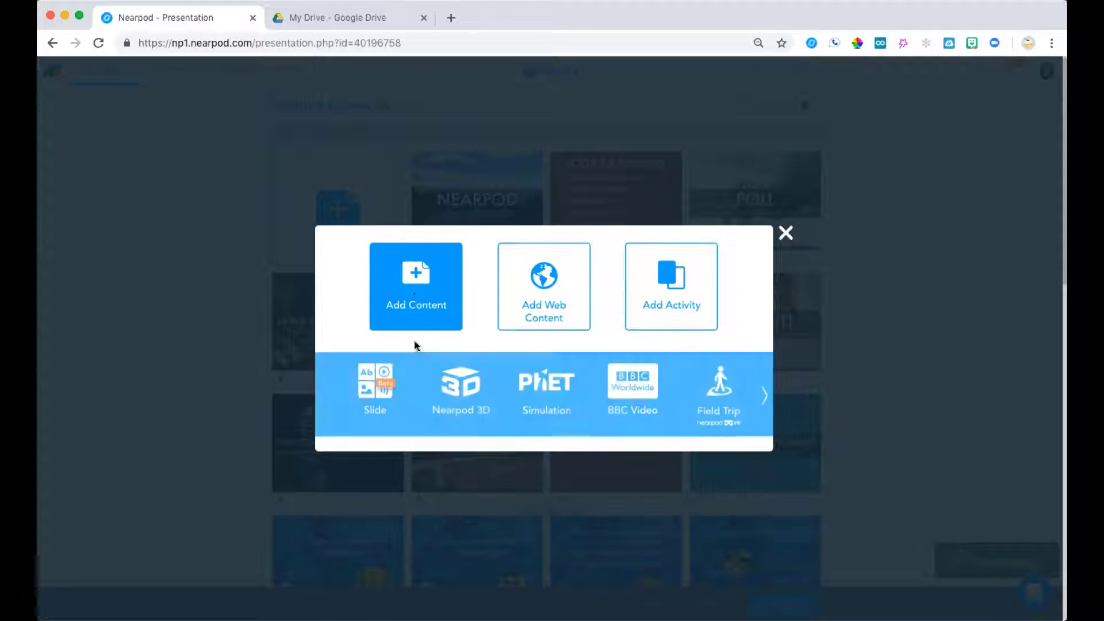
left_click(383, 388)
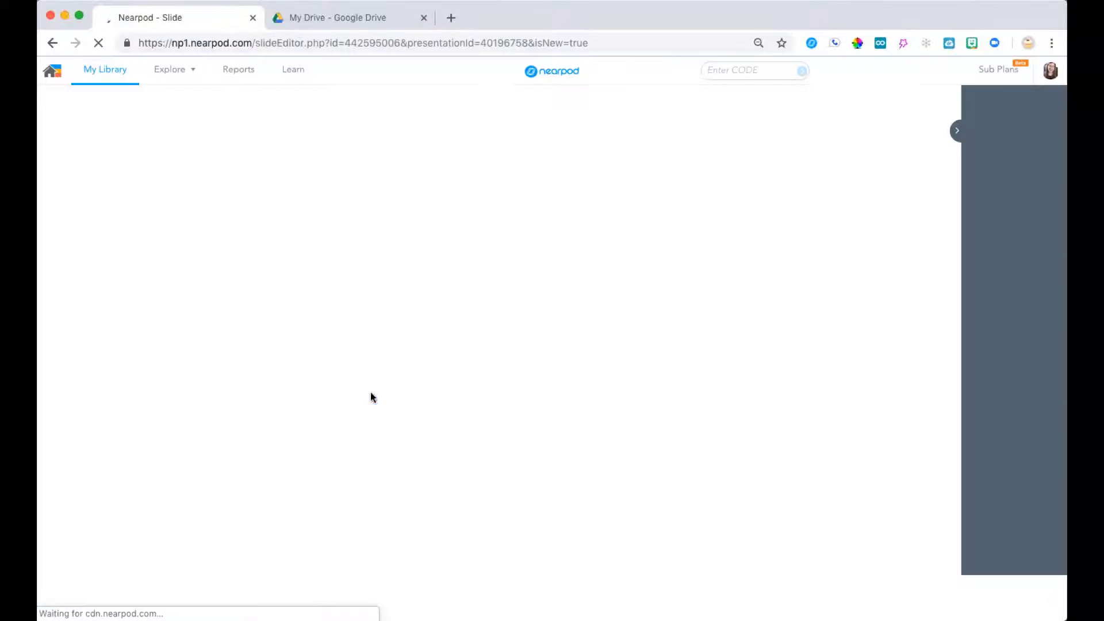
left_click(459, 166)
type("Uni")
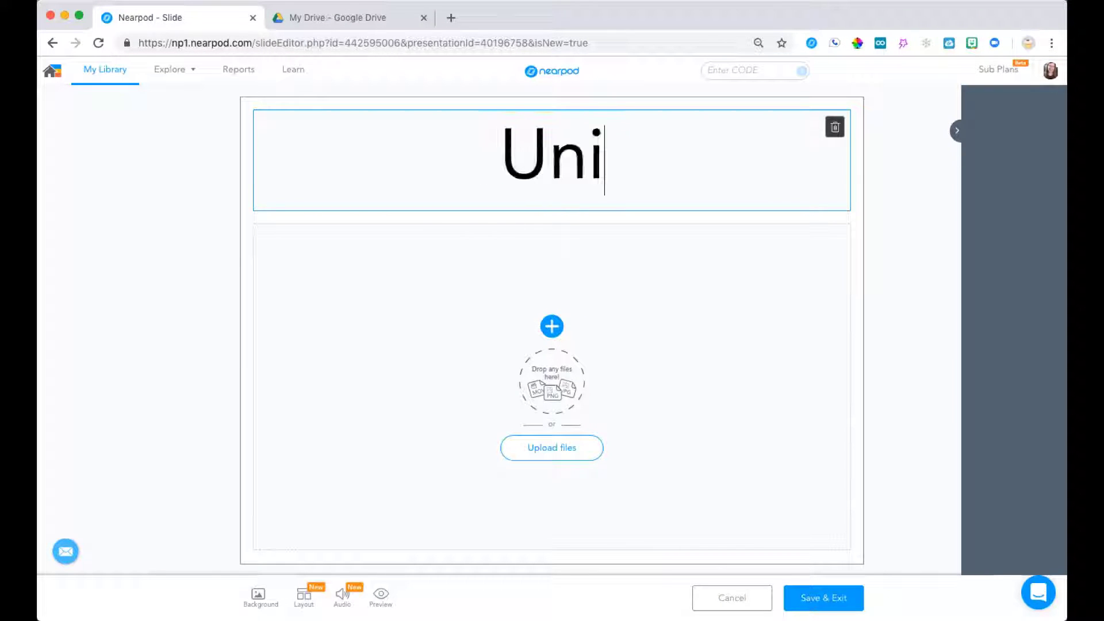
type("que Slides")
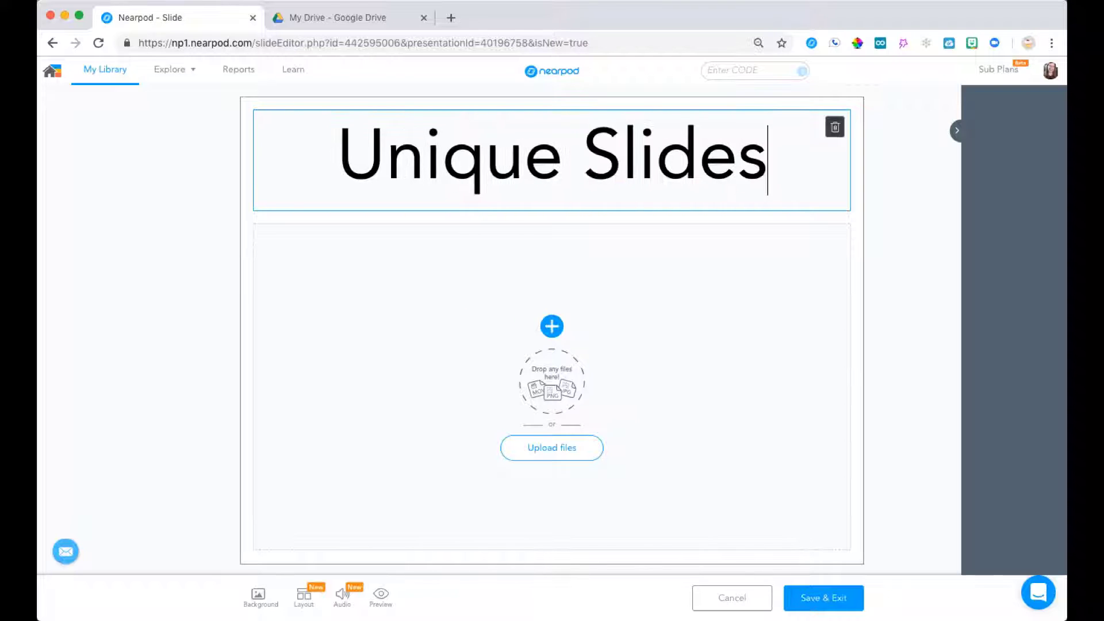
Step: Insert the first result of a Google image search for "Elephant" below the title, view the audio options, and save the slide
left_click(553, 326)
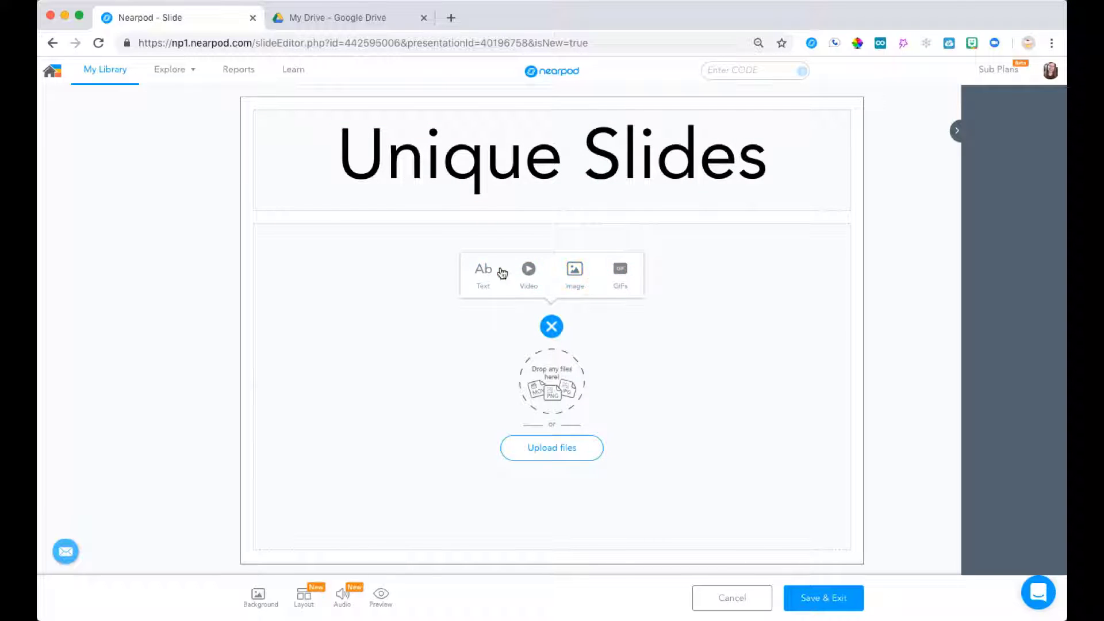
left_click(575, 270)
left_click(520, 235)
type("Elephant'")
key("Return")
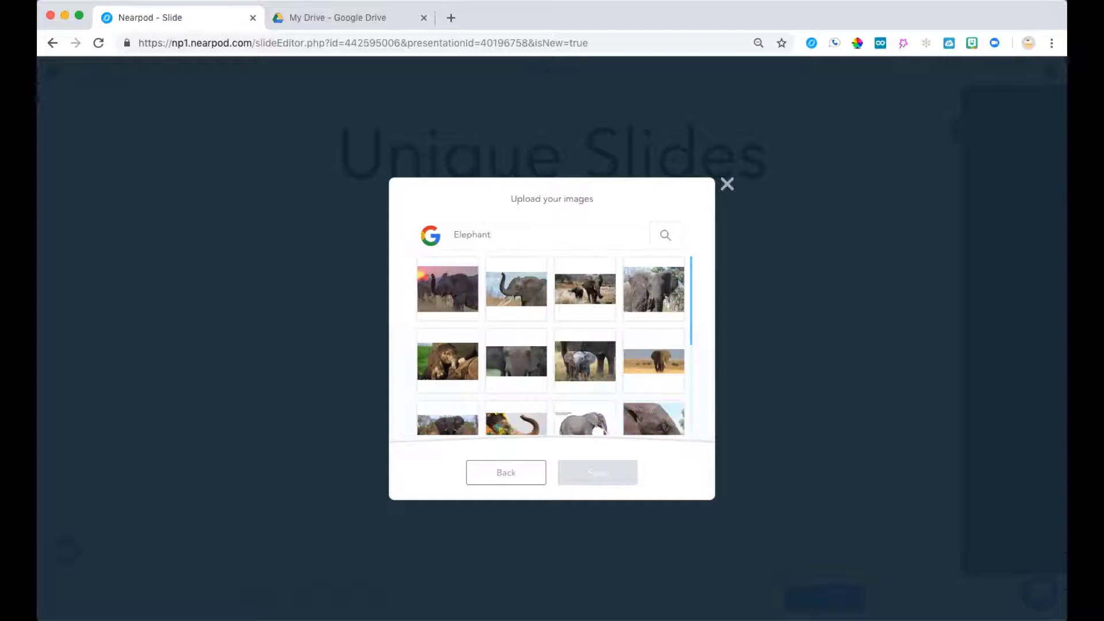
left_click(448, 289)
left_click(596, 474)
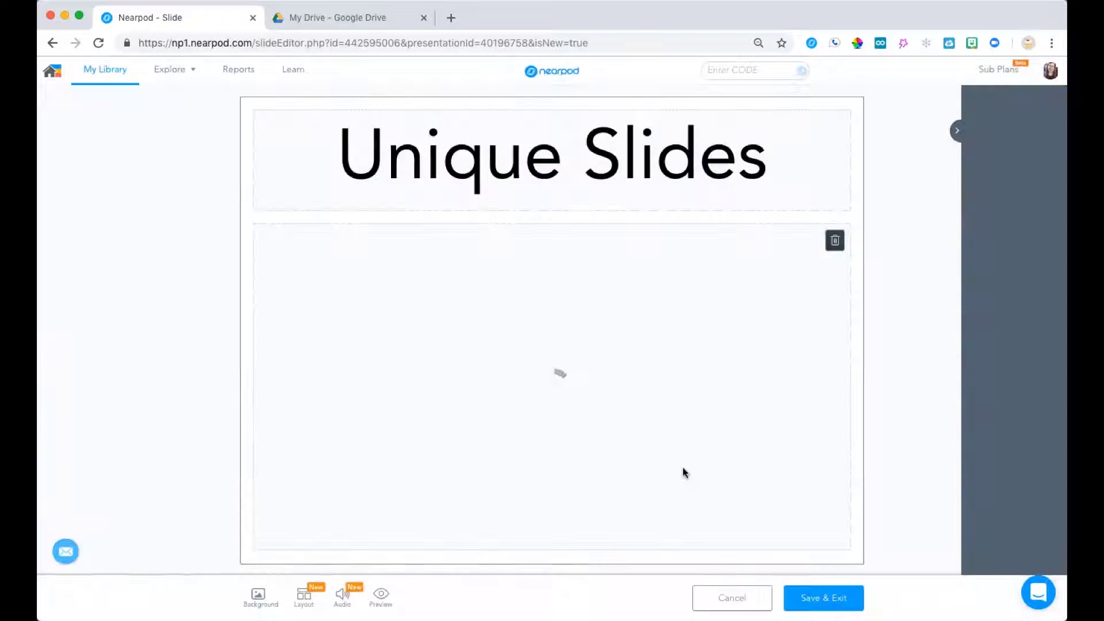
left_click(343, 603)
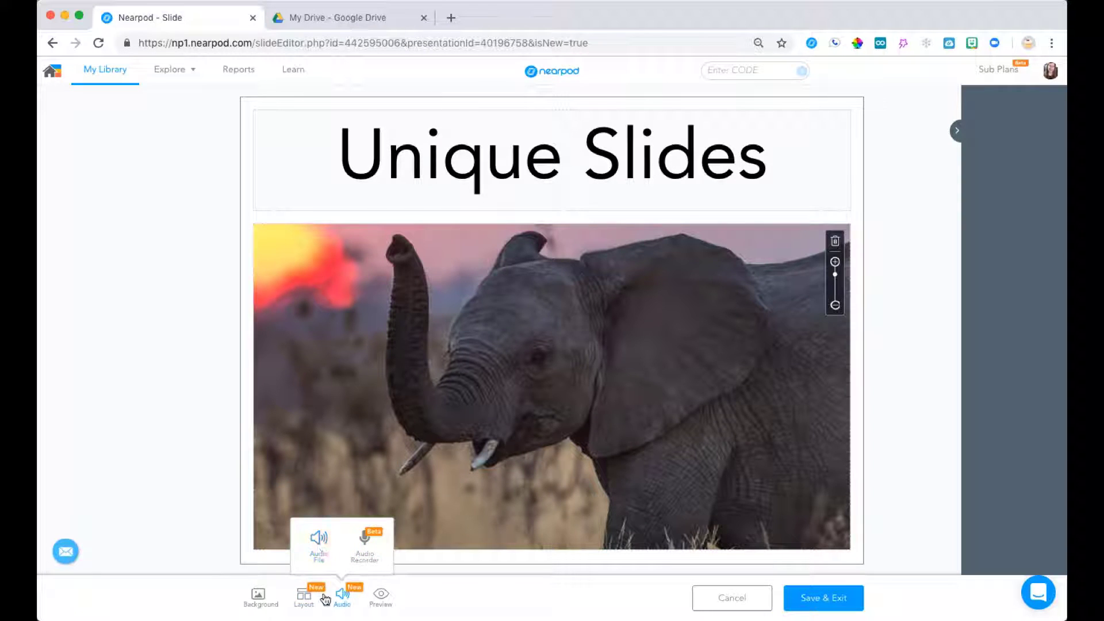
left_click(817, 598)
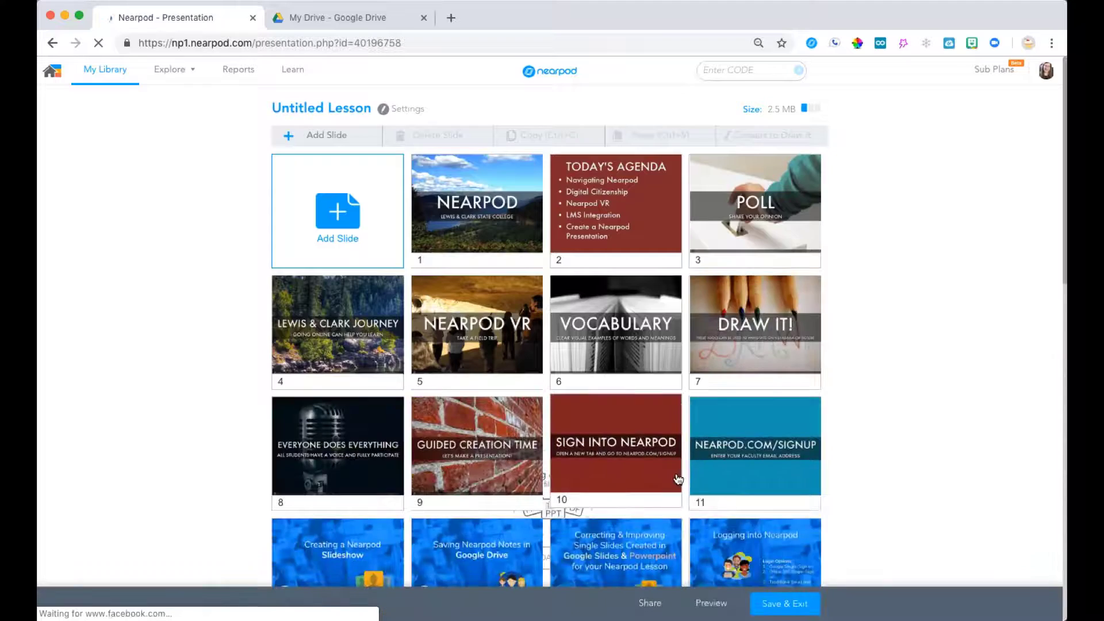
Step: Move the Unique Slides slide from the end of the lesson to position 1
scroll(620, 490, "down", 6)
scroll(618, 490, "down", 5)
left_click_drag(472, 528, 457, 236)
scroll(561, 308, "up", 11)
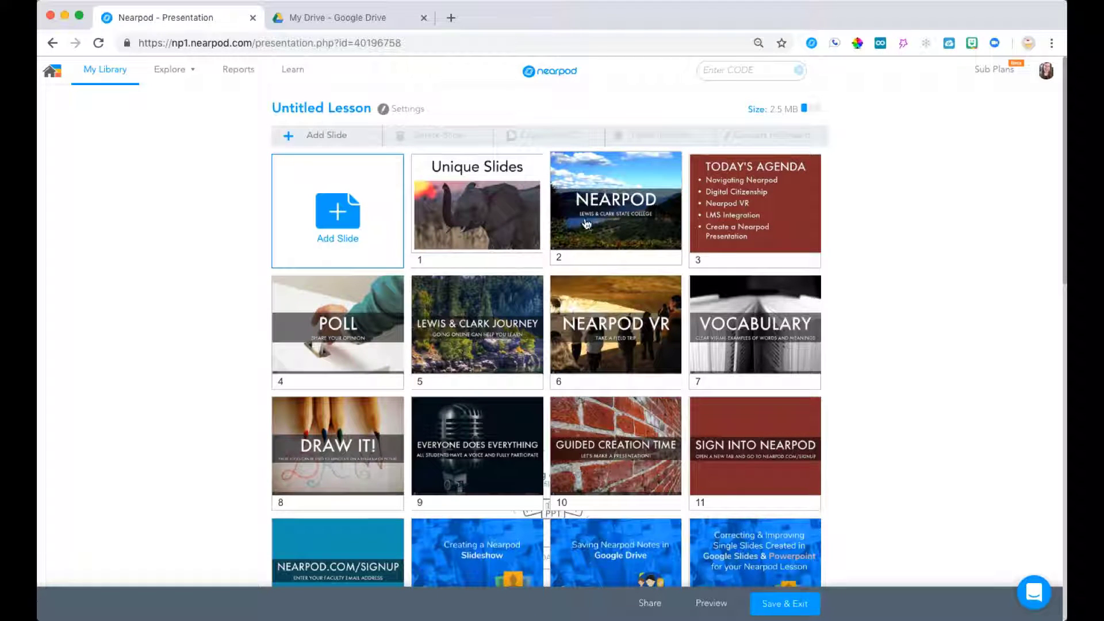
Step: Open the Nearpod slide in position 2 for editing, view its audio options, choose the title and two elements layout, and save it
left_click(607, 220)
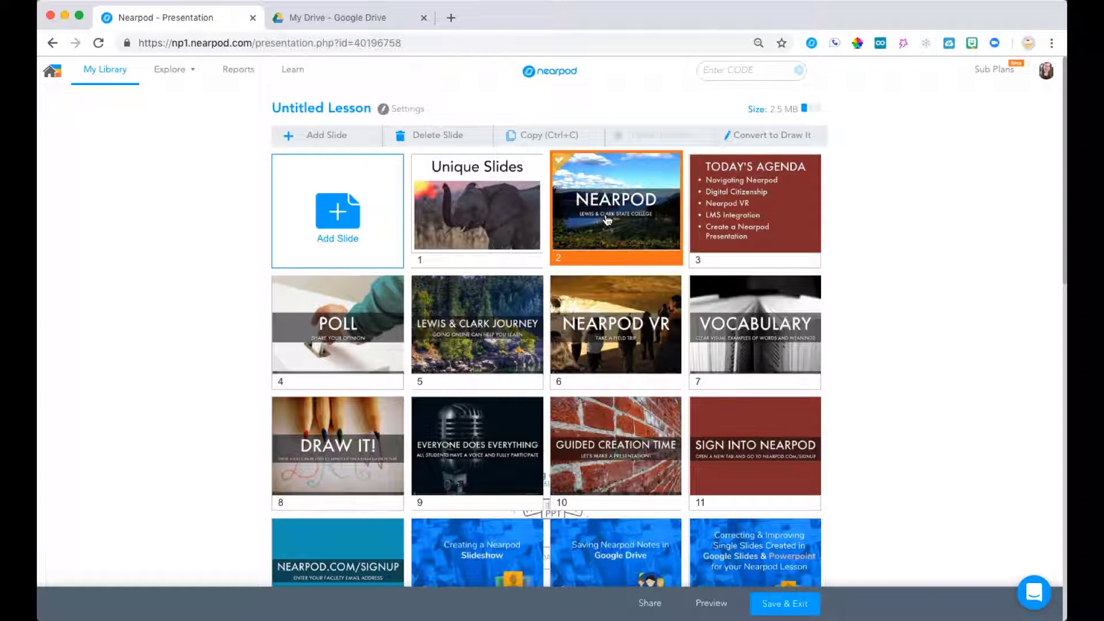
double_click(607, 222)
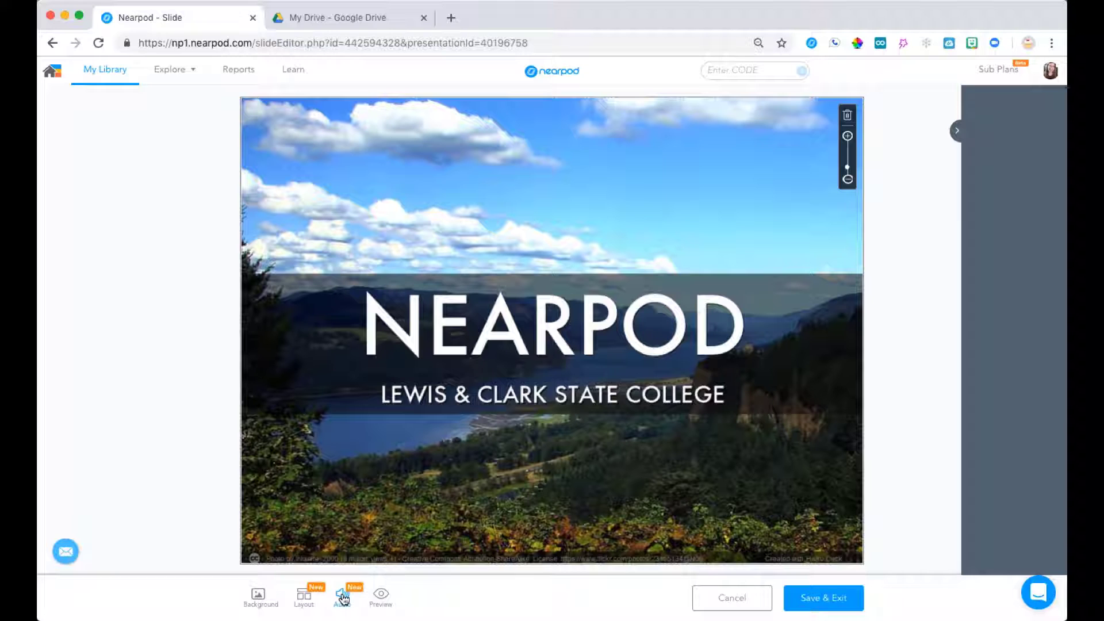
left_click(344, 600)
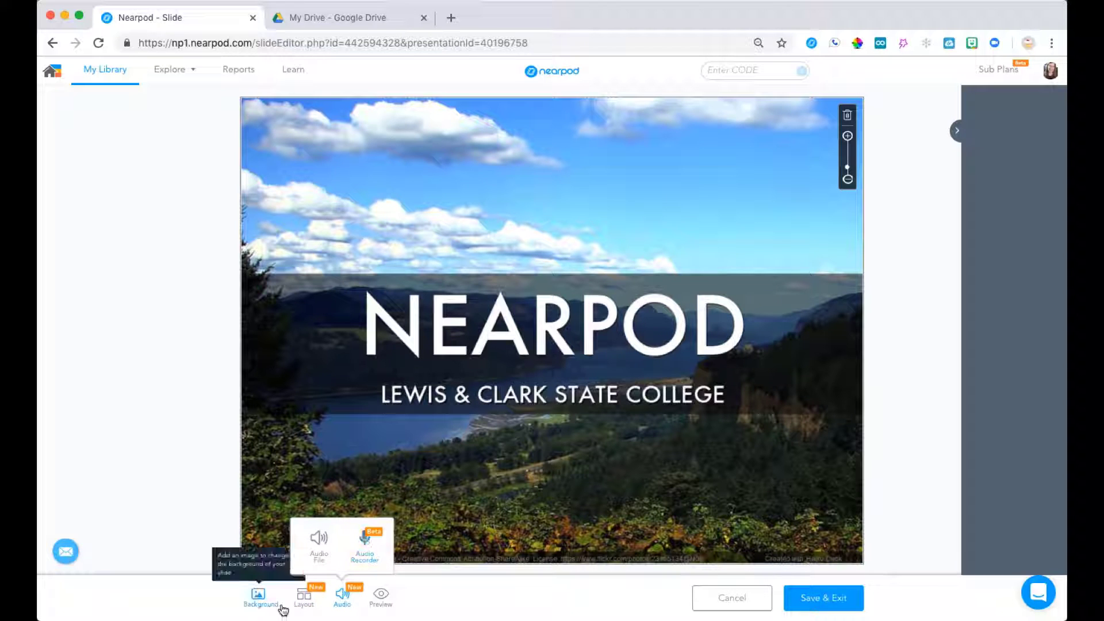
left_click(303, 600)
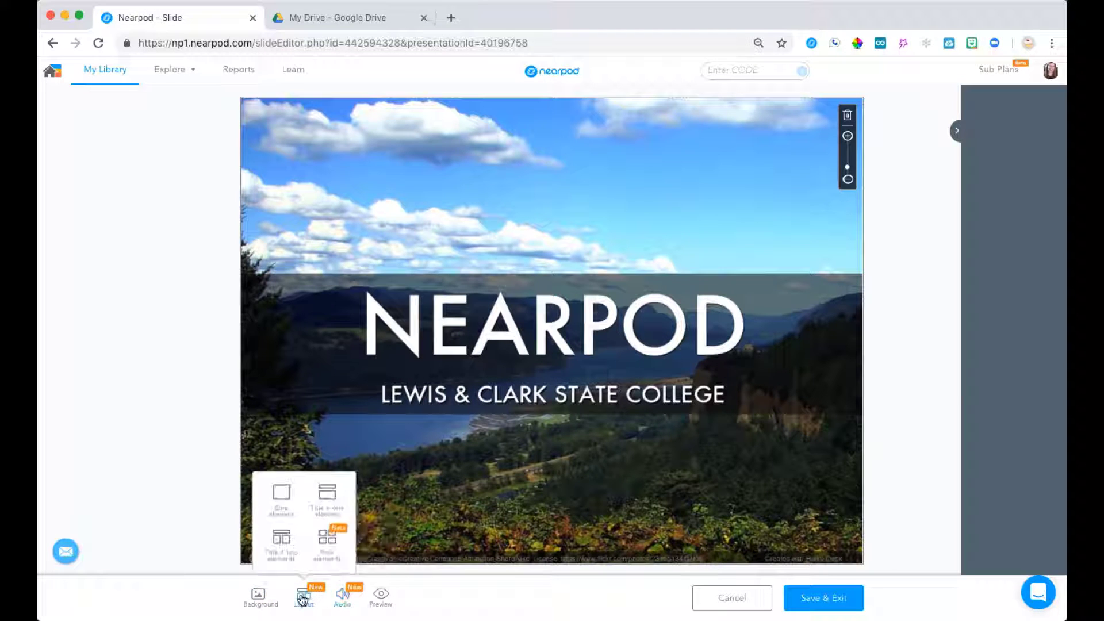
left_click(281, 544)
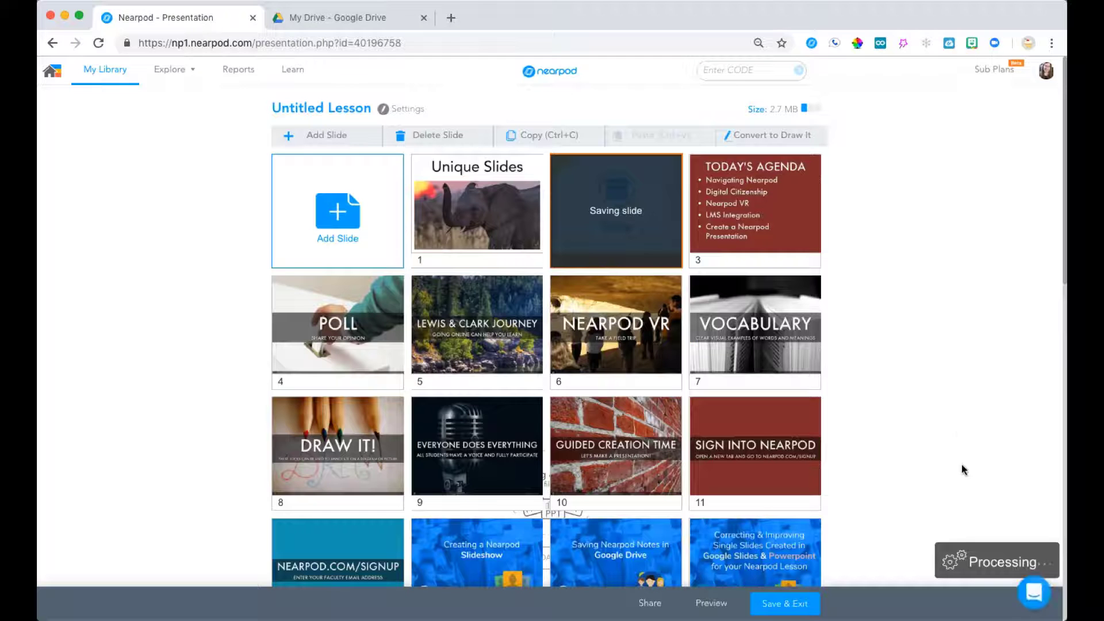
scroll(786, 492, "down", 3)
scroll(785, 491, "up", 3)
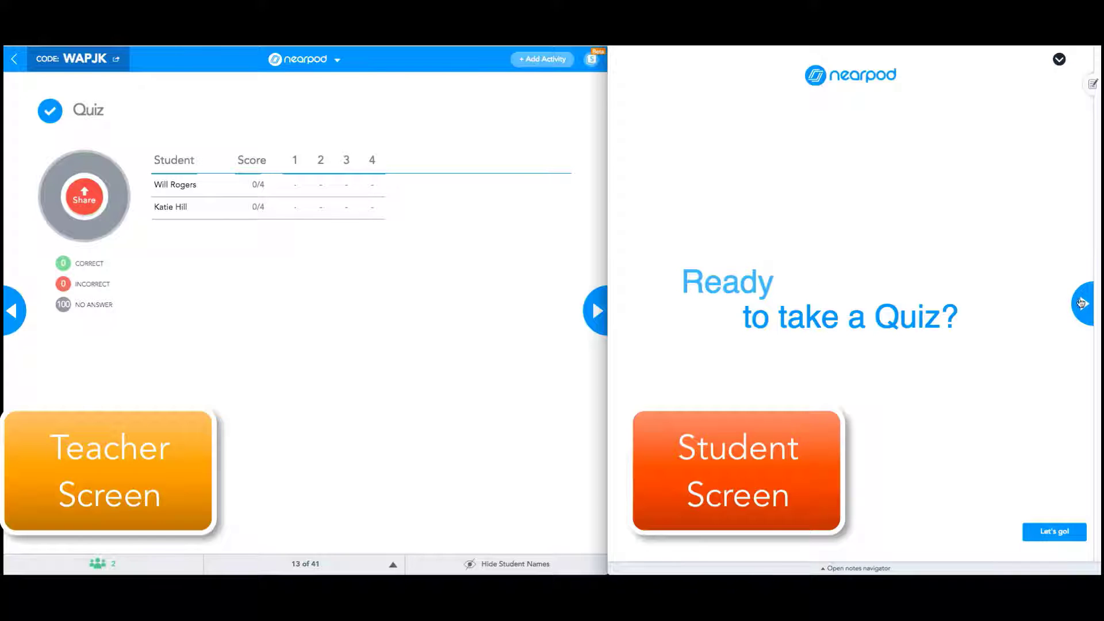
Step: Start the quiz as the student and answer its questions, choosing the 400th anniversary of Christopher Columbus sailing across the Atlantic Ocean for the first
left_click(1083, 300)
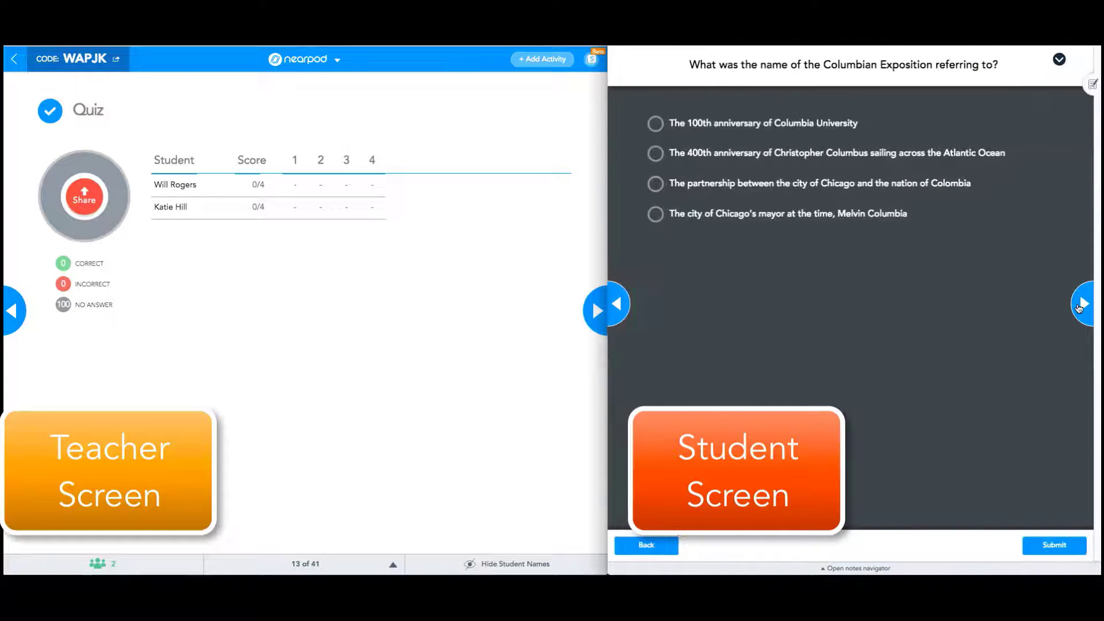
left_click(656, 153)
left_click(1082, 303)
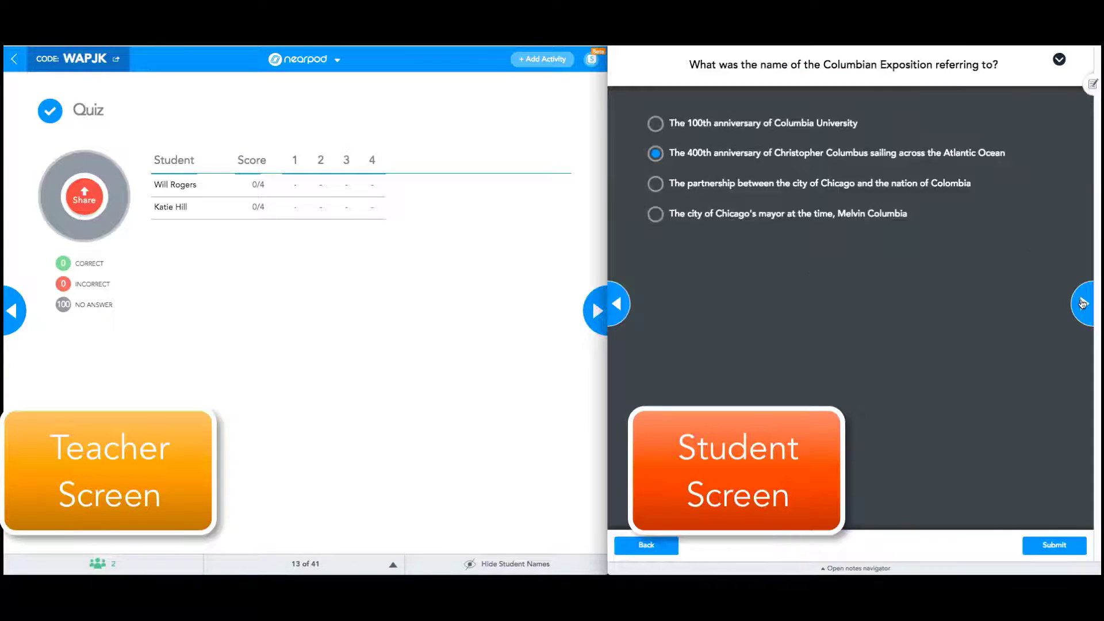
left_click(699, 166)
left_click(1076, 304)
left_click(656, 137)
left_click(1076, 303)
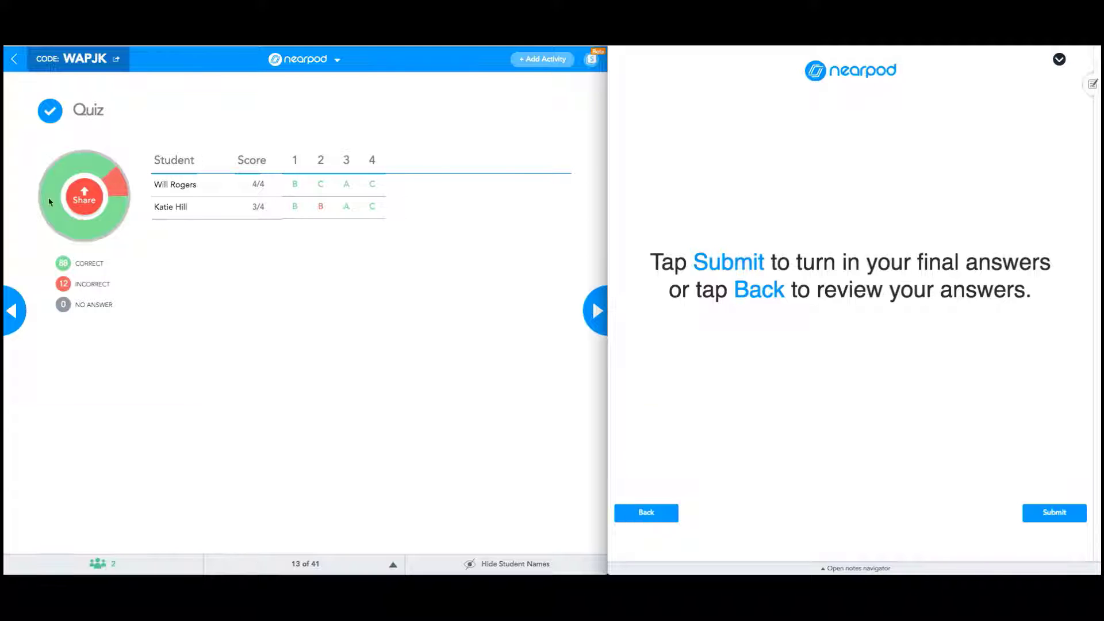
Step: Share the quiz results from the teacher screen and review the marked answers on the student screen
left_click(78, 200)
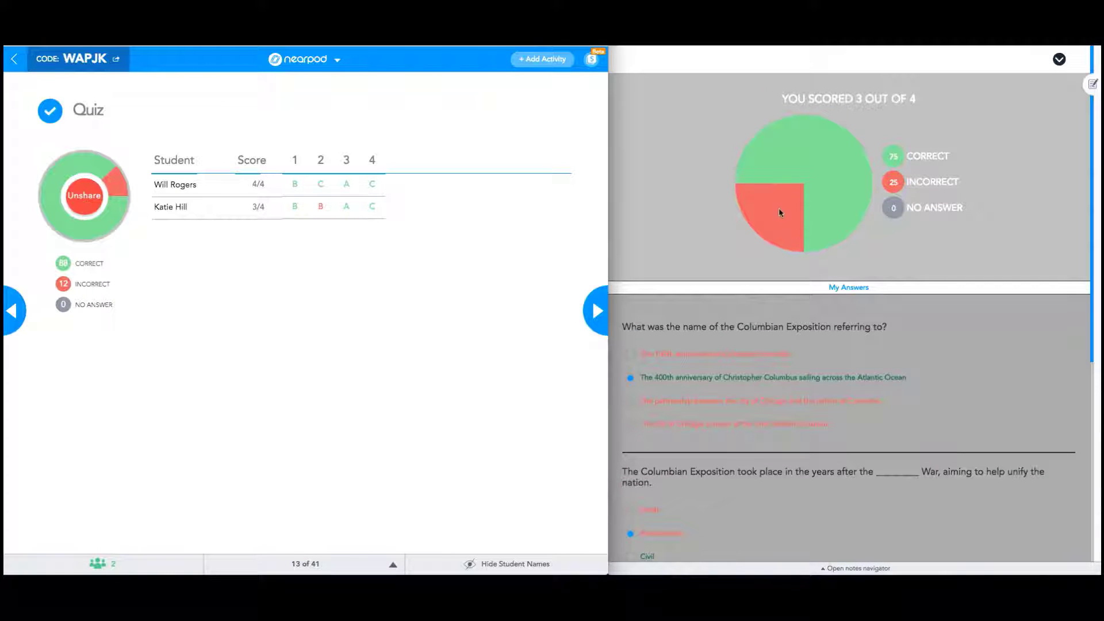
scroll(792, 378, "down", 6)
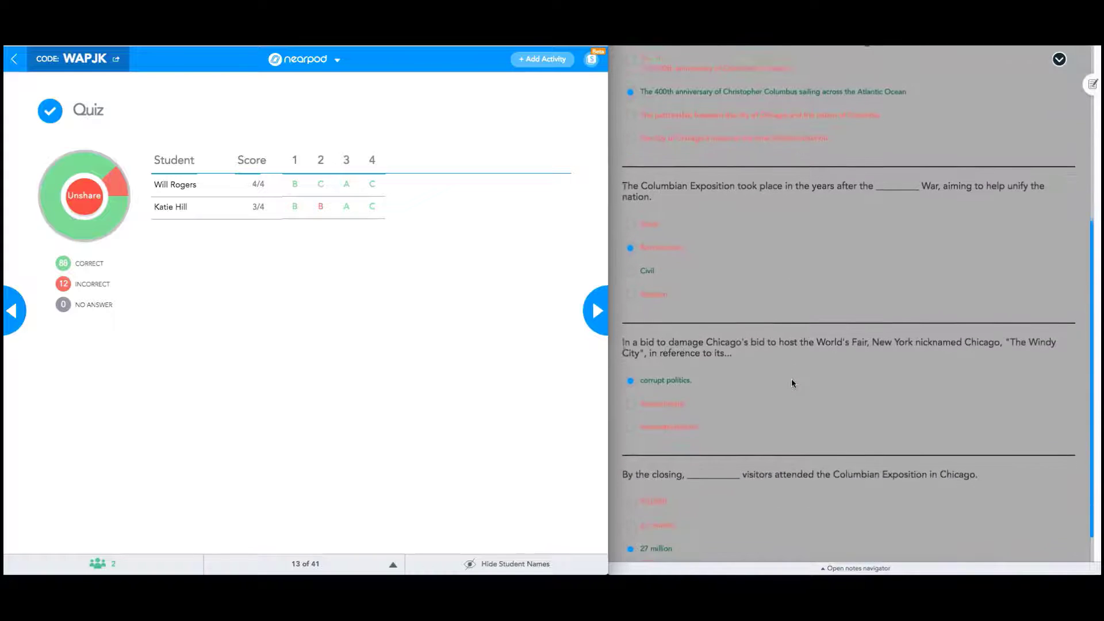
scroll(791, 378, "up", 5)
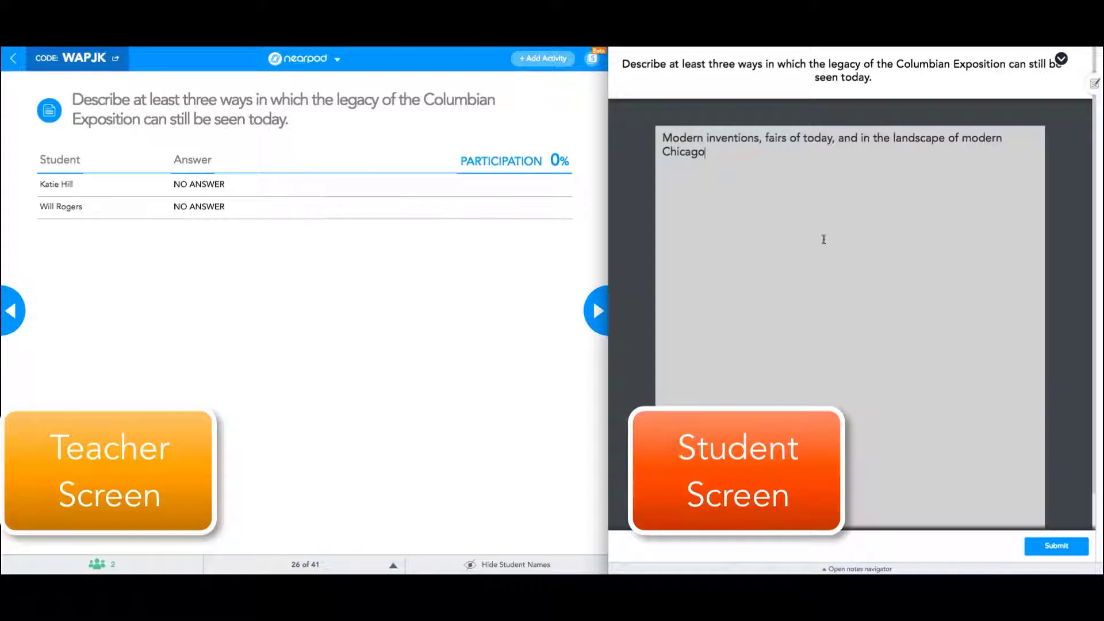
Step: Submit the student's open-ended answer about the Columbian Exposition's legacy and share both students' responses in turn from the teacher screen
left_click(1050, 554)
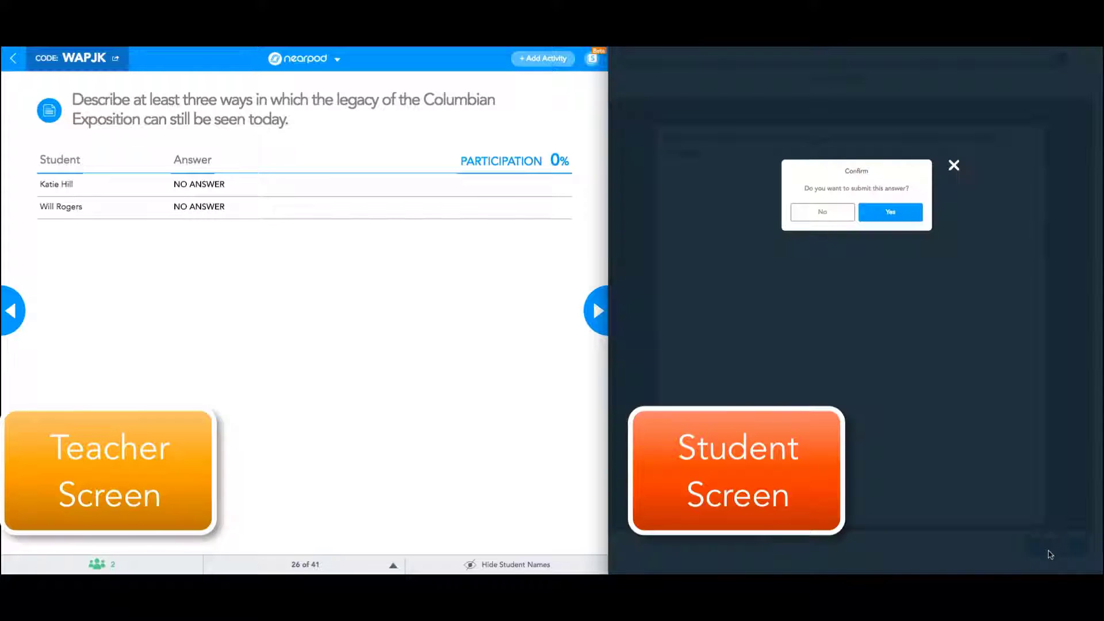
left_click(891, 212)
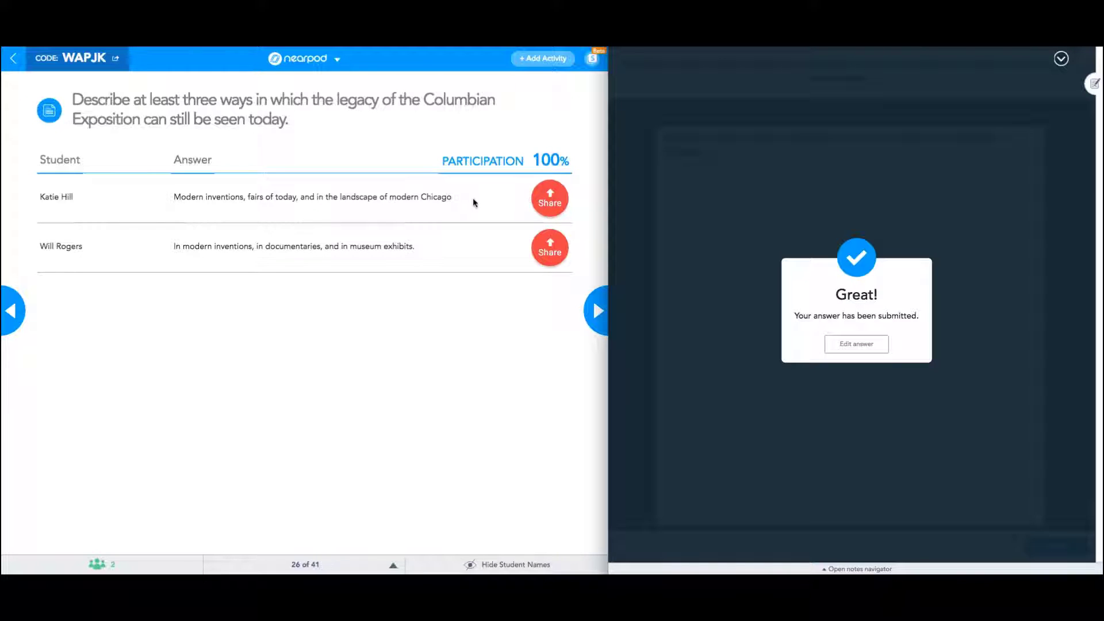
left_click(549, 201)
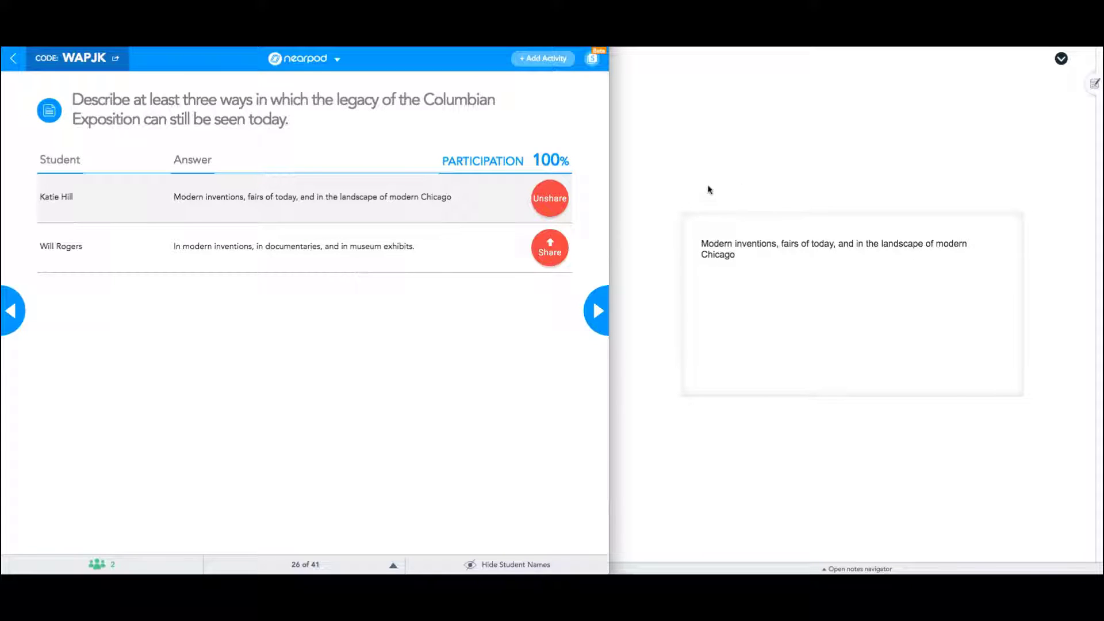
left_click(562, 253)
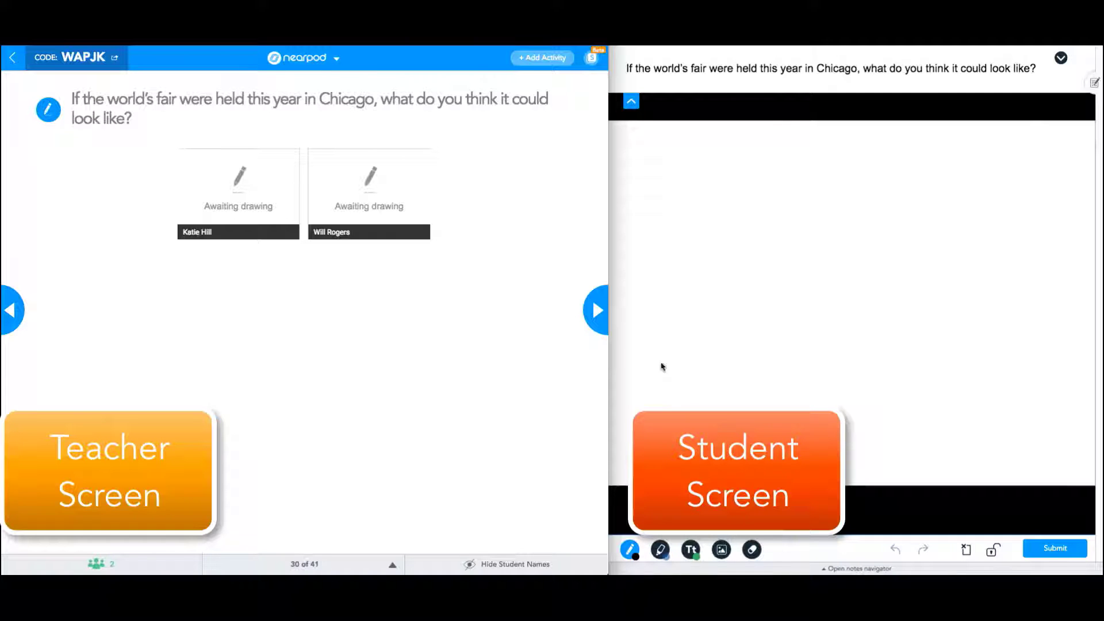
Step: Draw a tall building outline with the blue pen on the student's canvas, using two vertical lines joined across the top
left_click(630, 551)
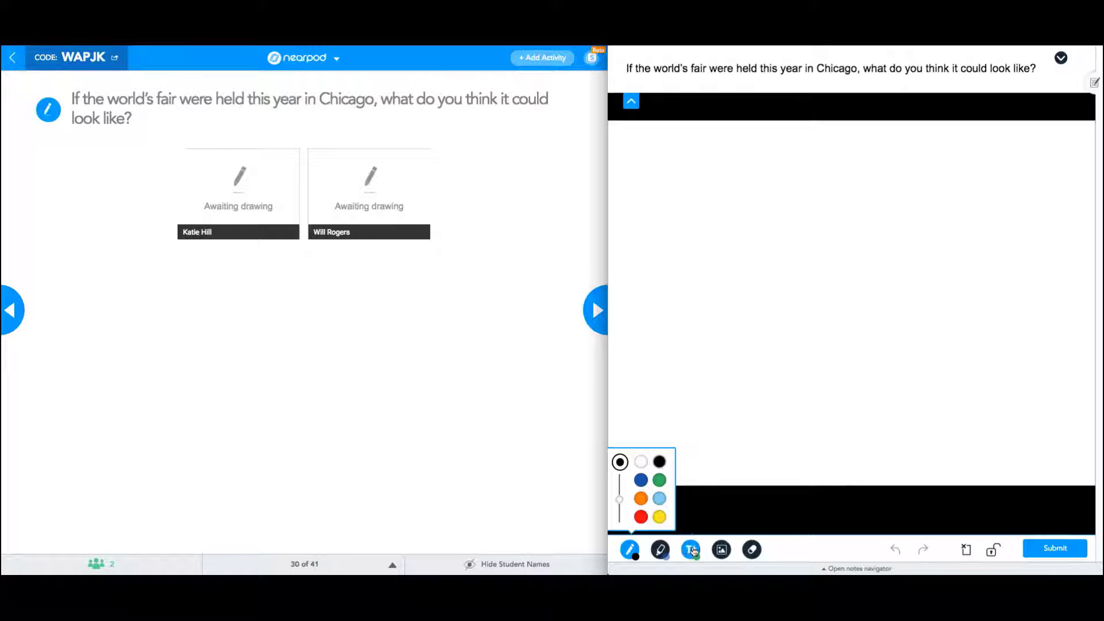
left_click_drag(643, 194, 643, 409)
left_click_drag(702, 195, 702, 381)
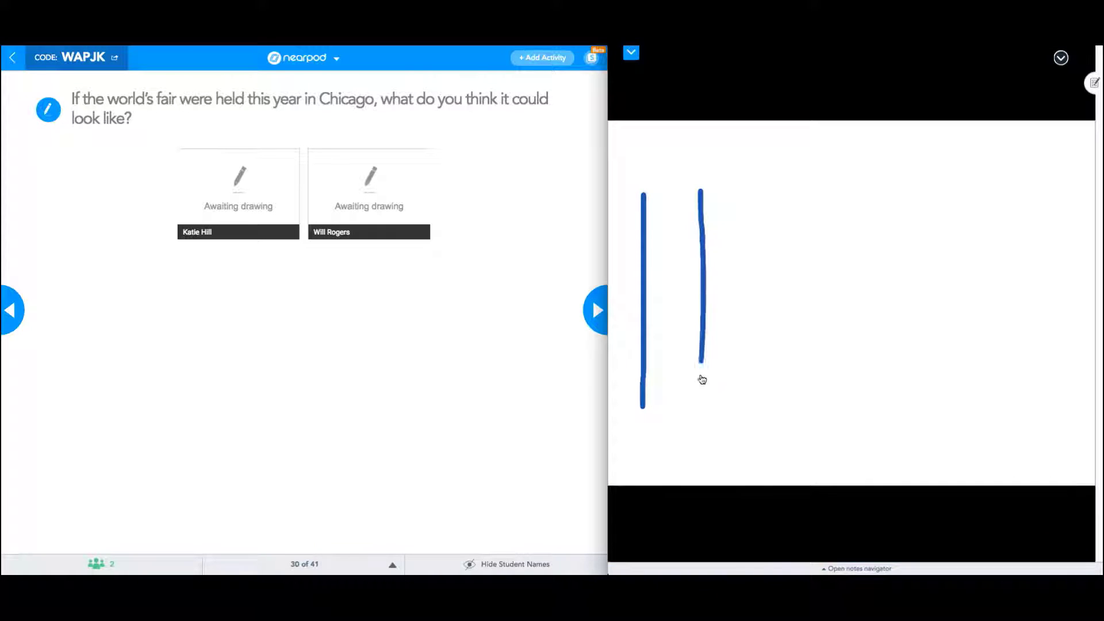
left_click_drag(643, 194, 708, 191)
Step: Add several short orange highlighter strokes at the base of the building outline
left_click(662, 551)
left_click(667, 504)
left_click(644, 406)
left_click_drag(658, 384, 663, 362)
mouse_move(653, 402)
left_mouse_down()
mouse_move(682, 362)
mouse_move(699, 378)
mouse_move(714, 359)
left_mouse_up()
left_click_drag(687, 394, 734, 376)
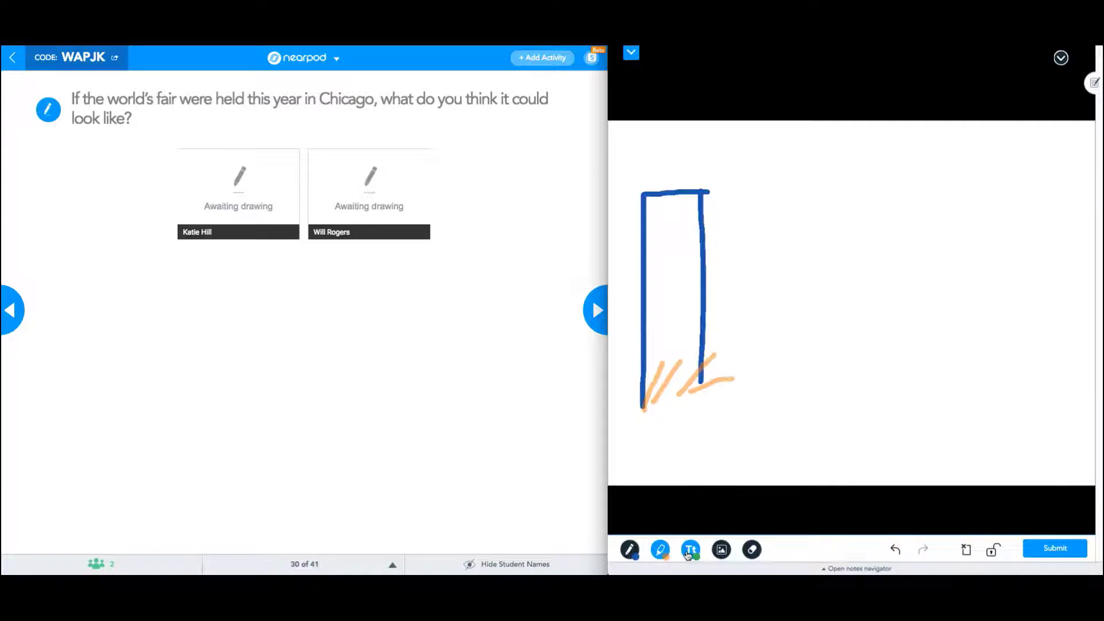
Step: Add a small green text box above the drawing, just right of the building, reading "Chicago 2019!"
left_click(691, 549)
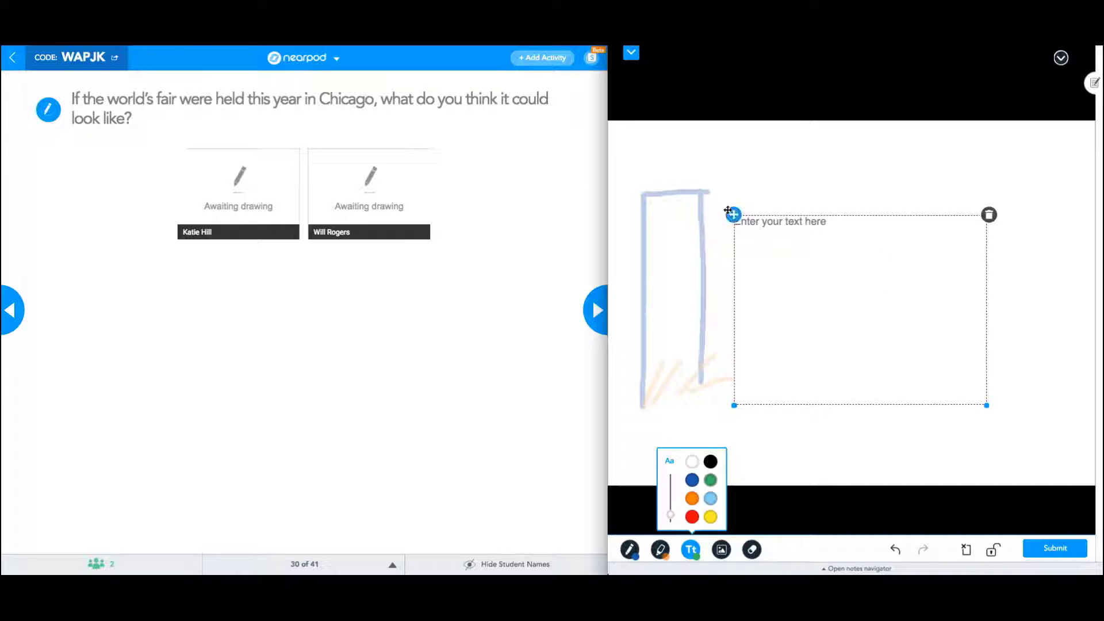
left_click_drag(733, 214, 722, 137)
left_click_drag(973, 330, 875, 174)
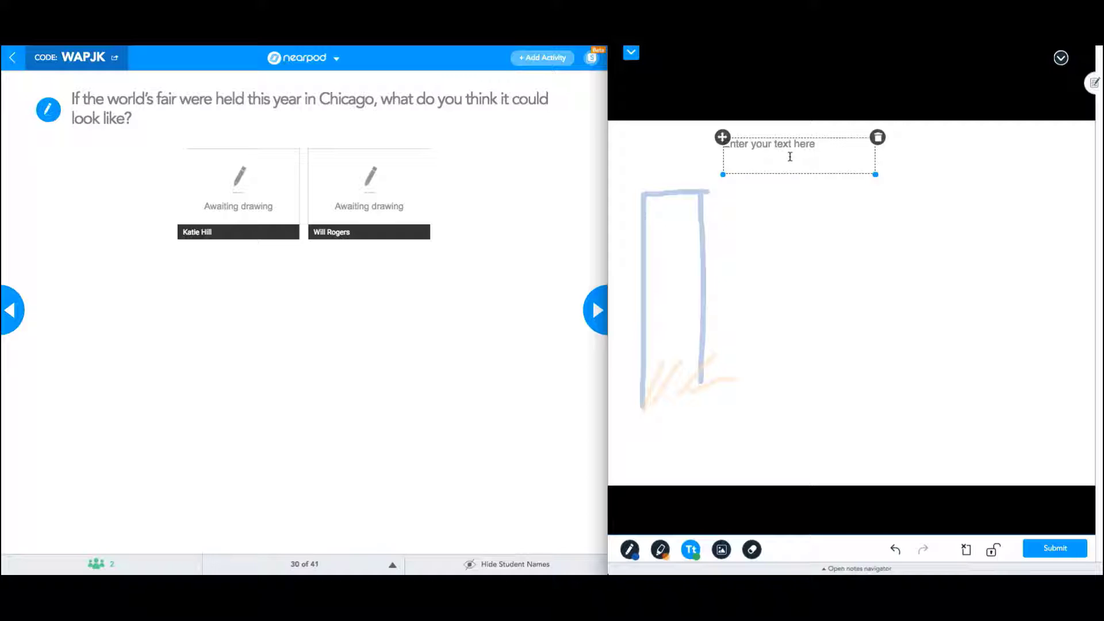
left_click(790, 157)
type("Chicago 2019!")
Step: Search Google Images for "tech fair" and insert the wide exhibition hall photo beside the building on the student's canvas
left_click(727, 548)
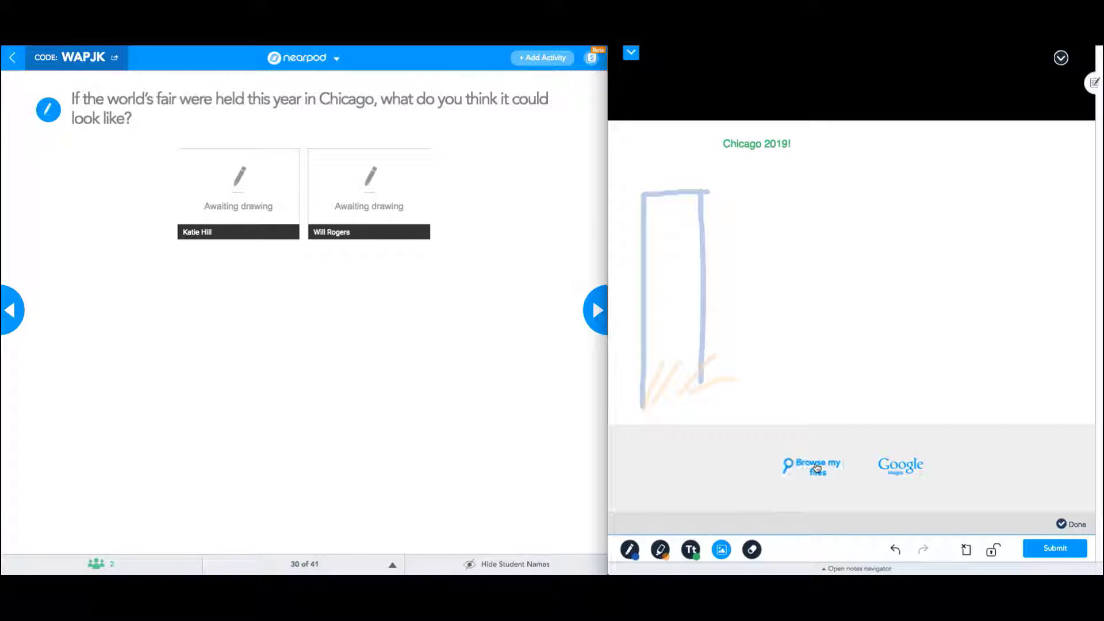
left_click(901, 471)
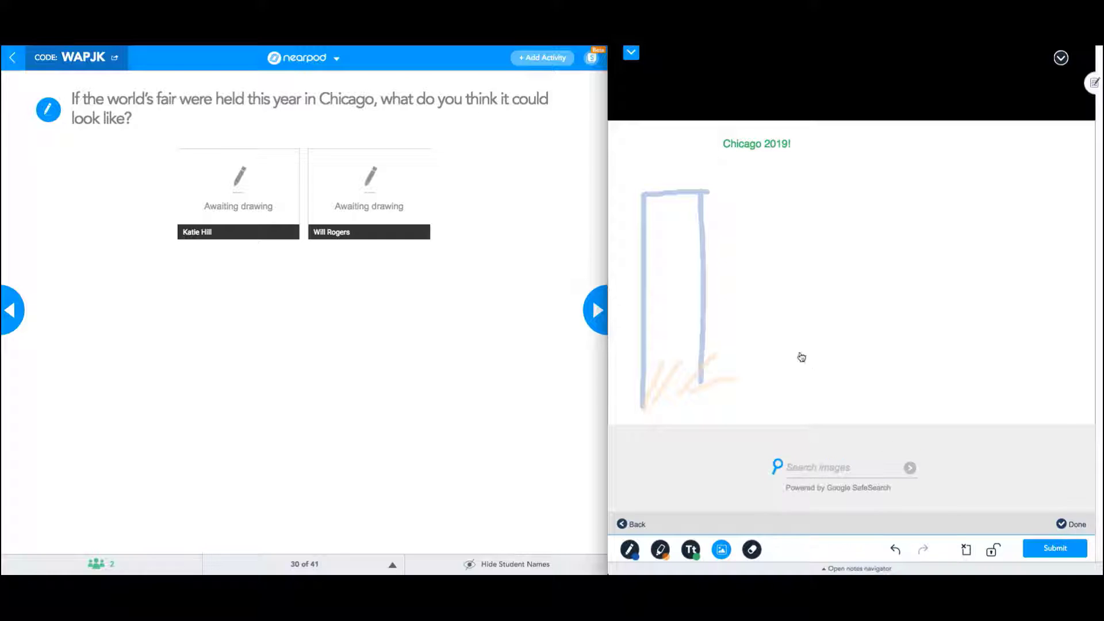
left_click(818, 465)
type("tech fair")
key("Return")
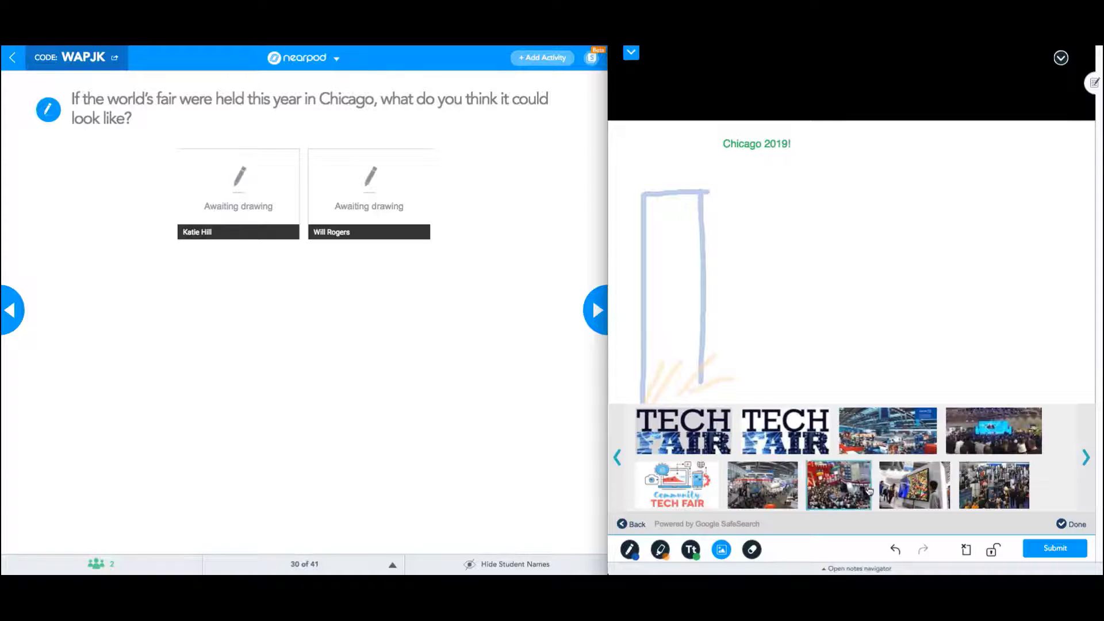
left_click(759, 487)
Step: Erase part of the building's base with an enlarged eraser, undo the erasure, and dismiss the request to erase the whole drawing
left_click(750, 553)
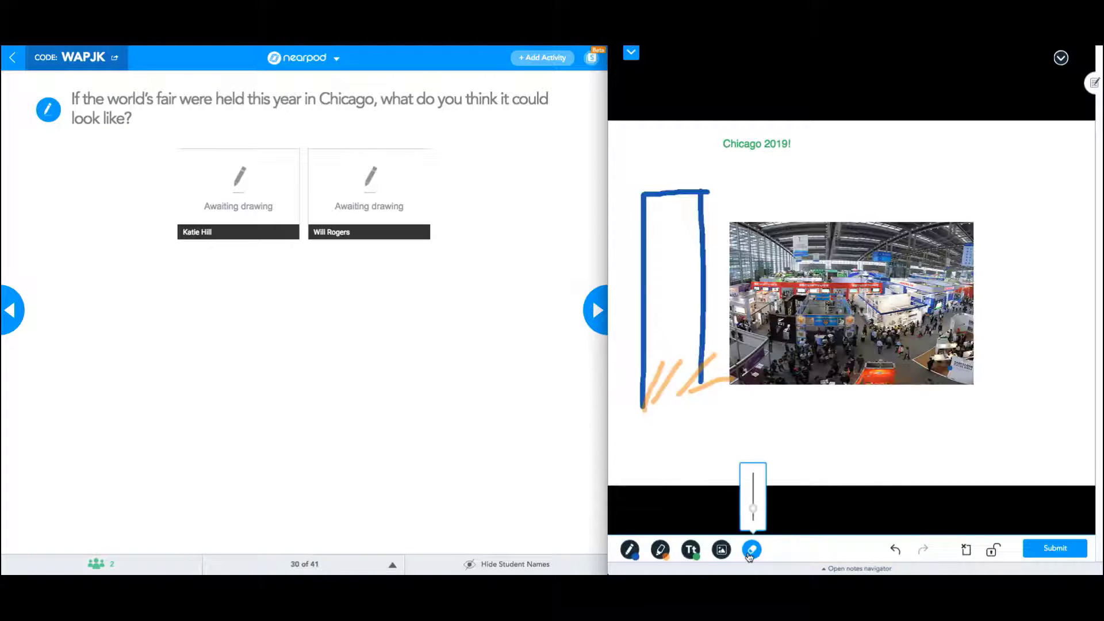
left_click_drag(752, 510, 753, 488)
mouse_move(682, 379)
left_mouse_down()
mouse_move(736, 414)
mouse_move(691, 366)
left_mouse_up()
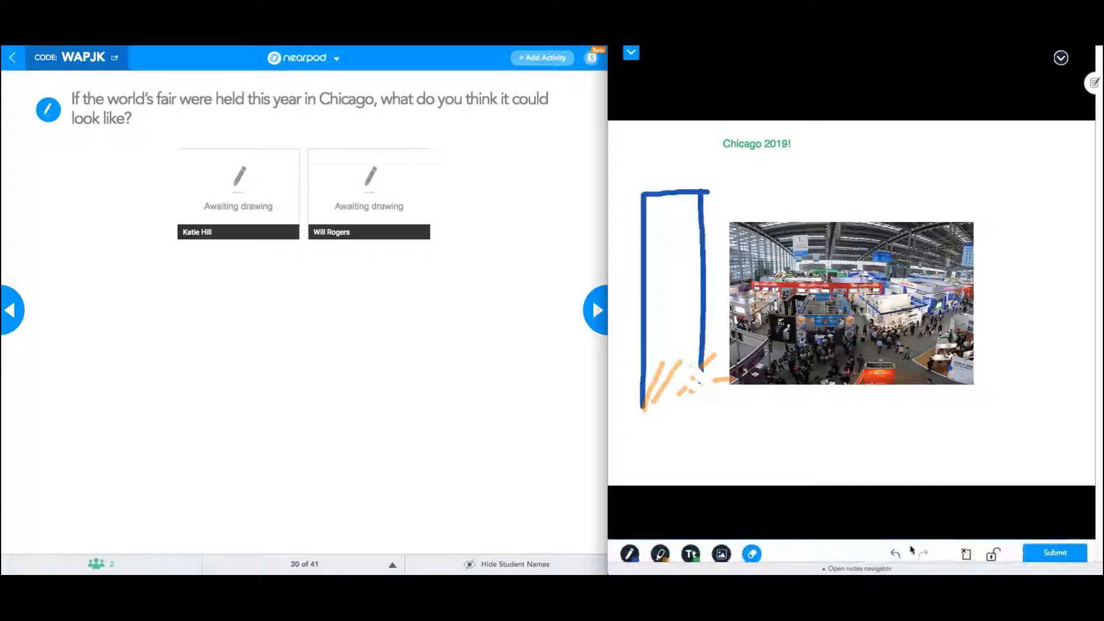
left_click(898, 551)
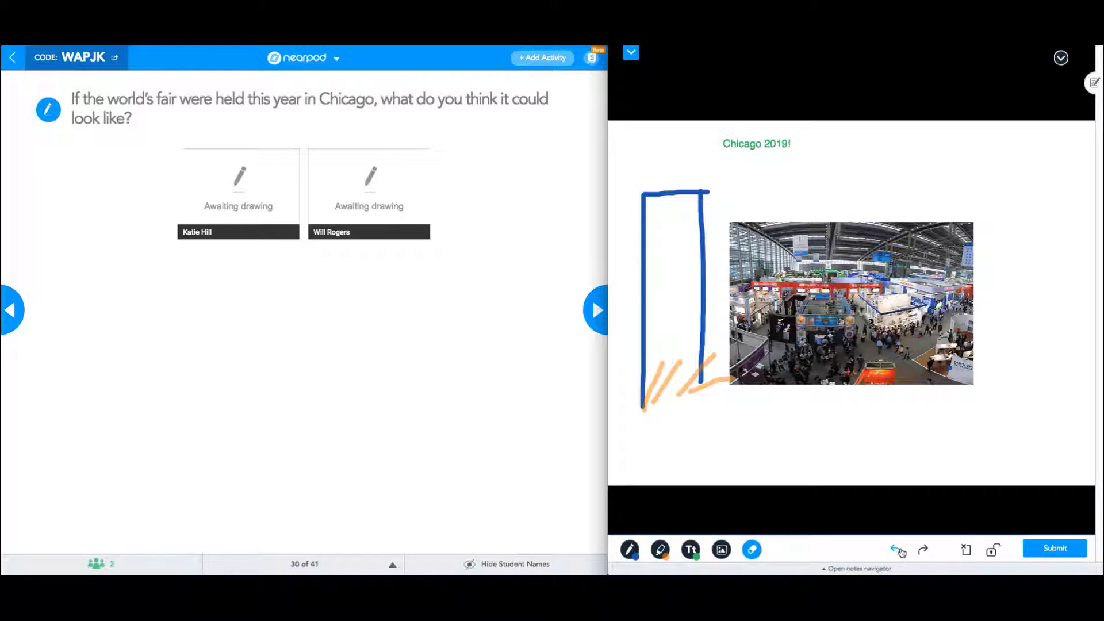
left_click(921, 550)
left_click(895, 551)
left_click(967, 553)
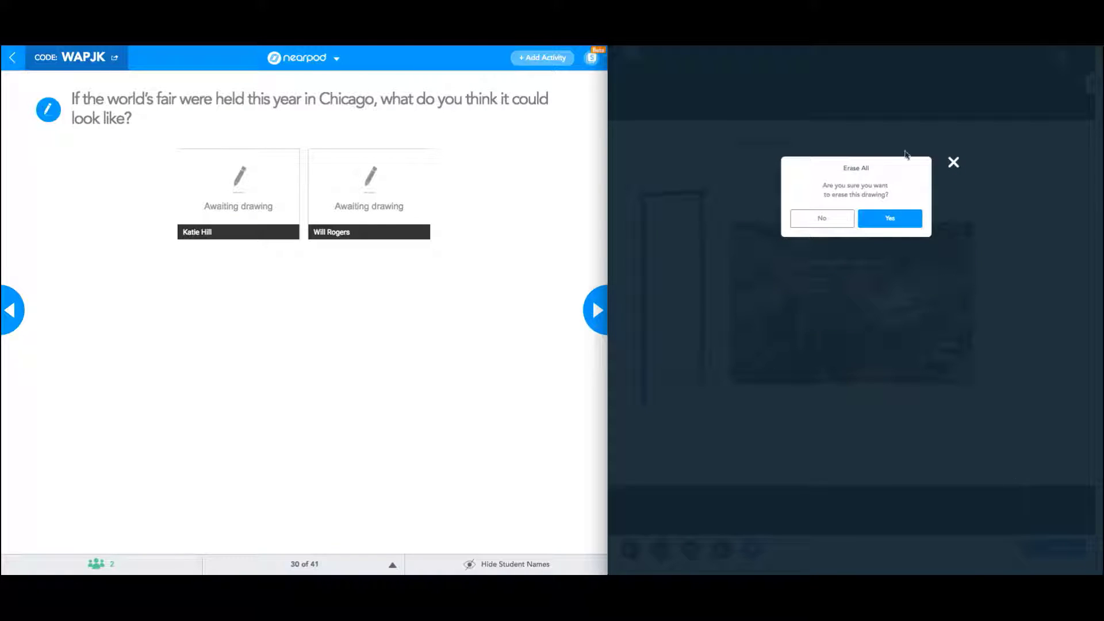
left_click(953, 164)
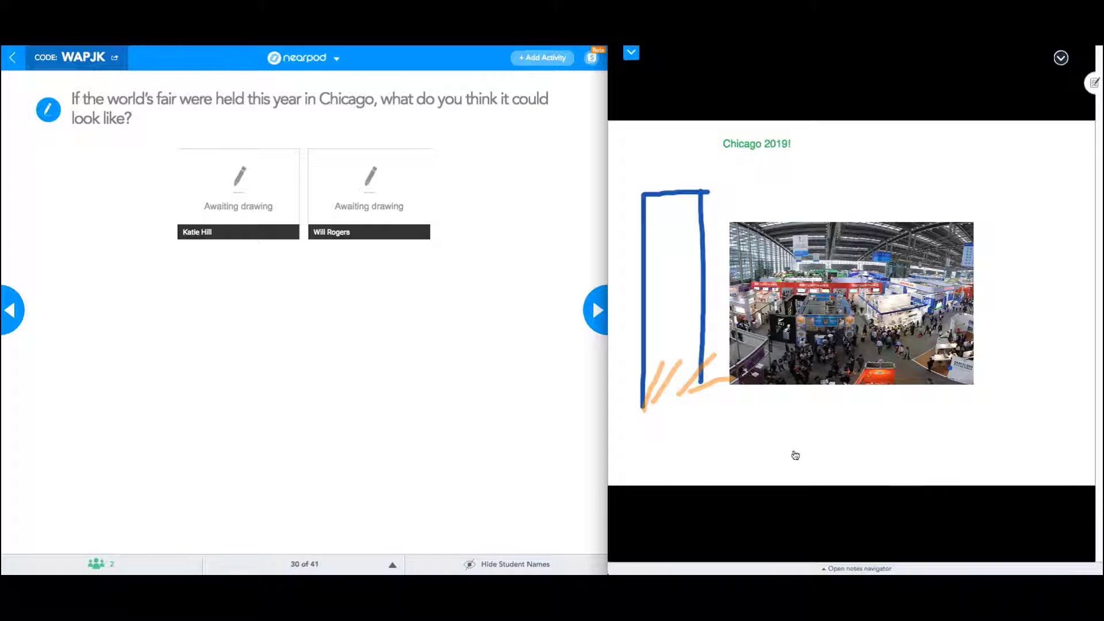
Step: Draw a blue zigzag line with the pen below the exhibition photo, spanning about its width
mouse_move(919, 532)
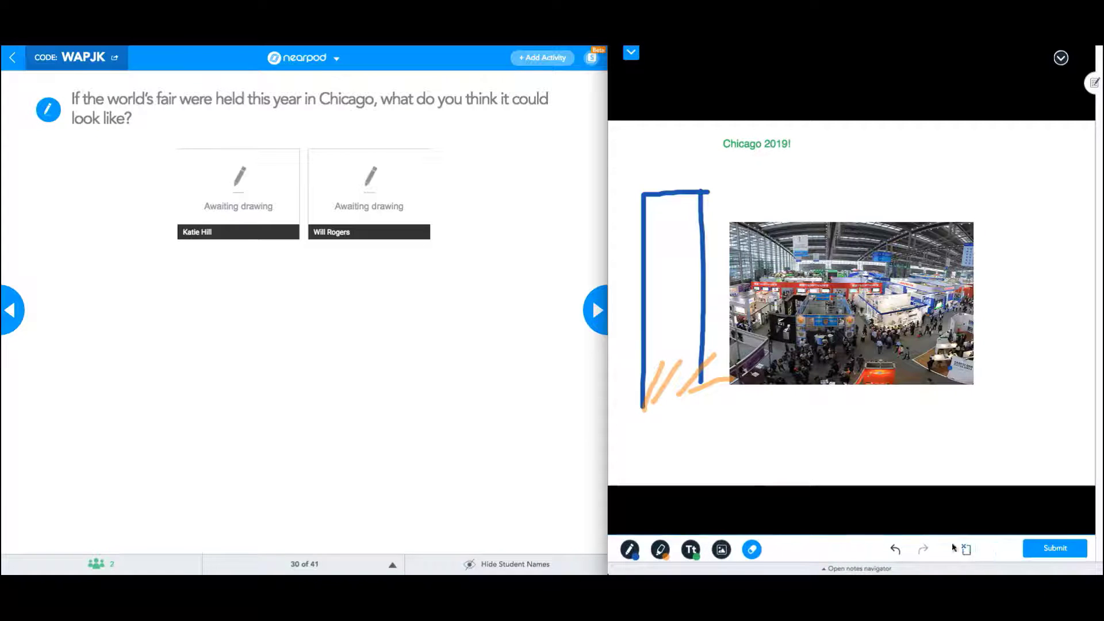
left_click(631, 551)
mouse_move(748, 444)
left_mouse_down()
mouse_move(855, 441)
mouse_move(912, 459)
mouse_move(956, 439)
mouse_move(977, 478)
left_mouse_up()
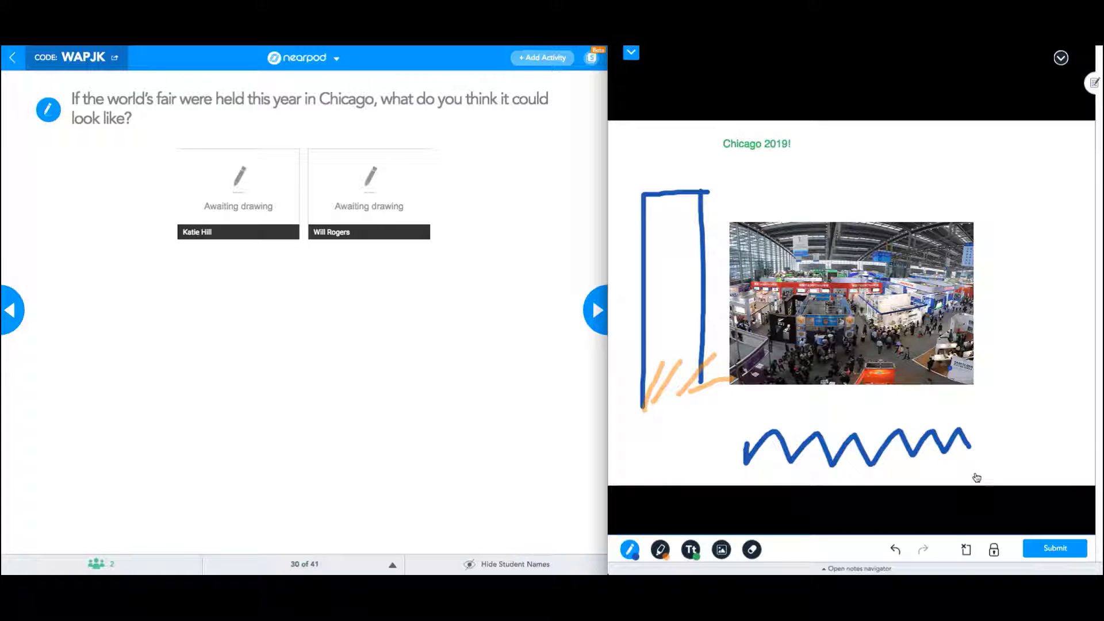
Step: Submit the student's world's fair drawing and share it with the class from the teacher screen
left_click(1056, 549)
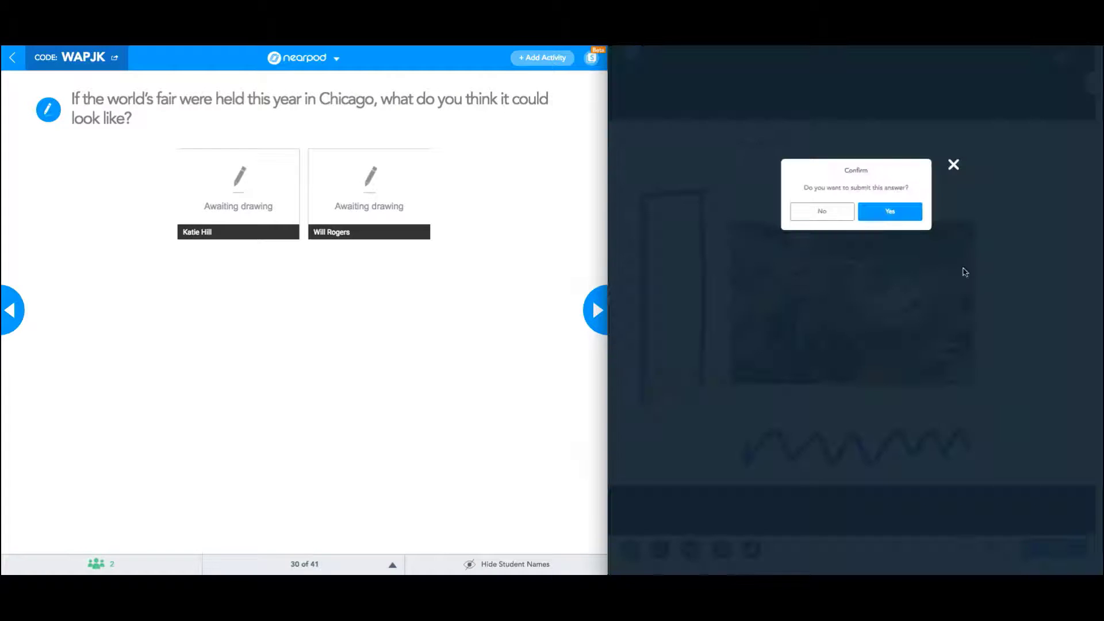
left_click(889, 214)
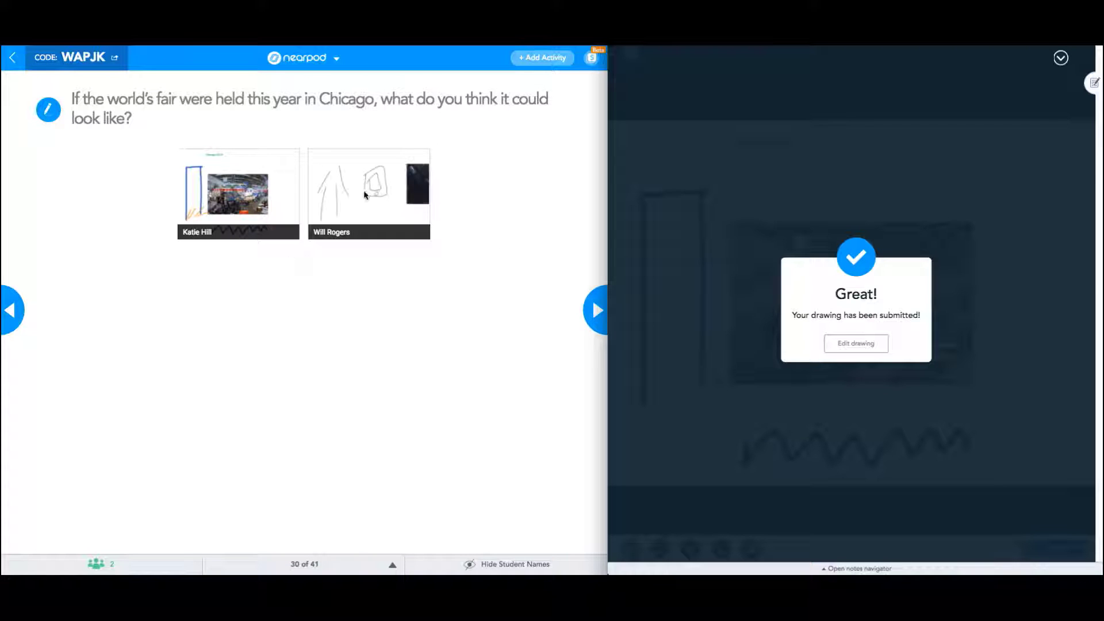
left_click(230, 187)
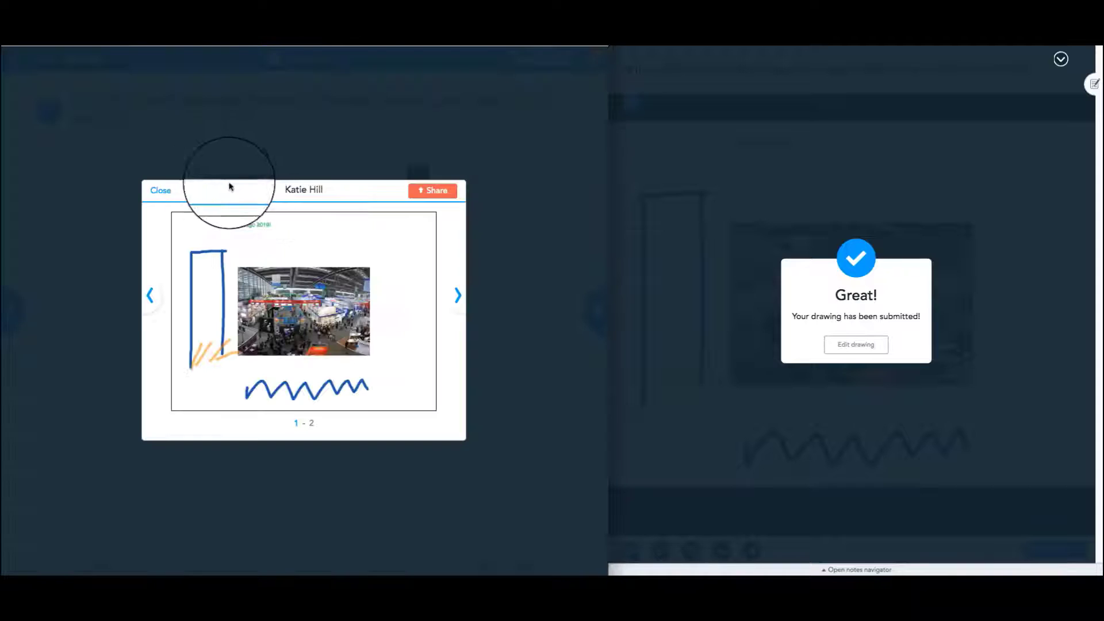
left_click(421, 195)
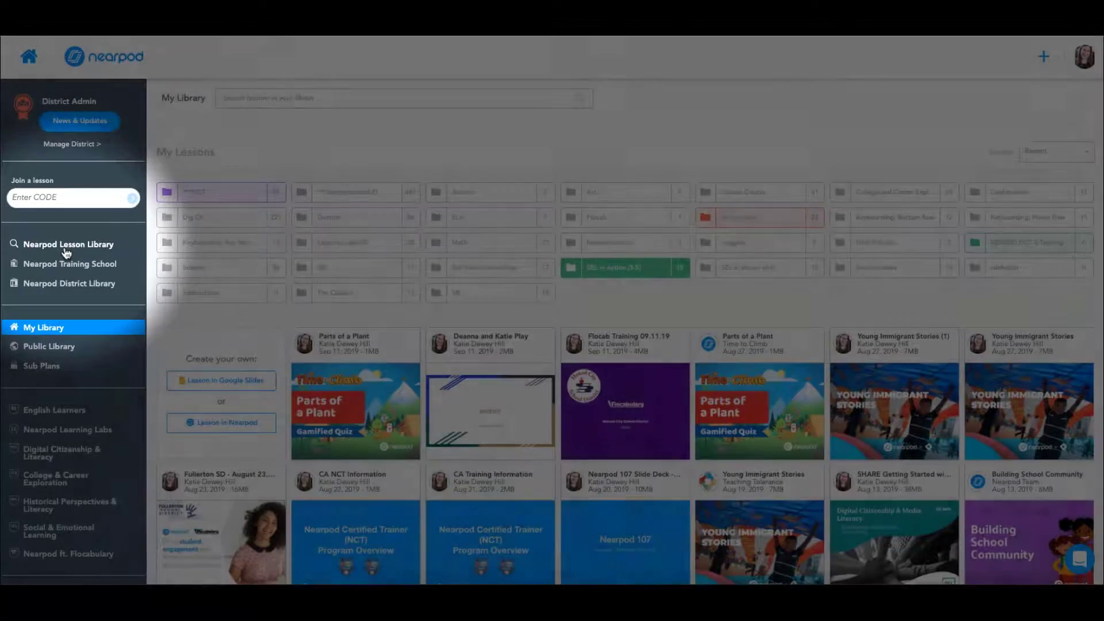
Step: Open the Nearpod Lesson Library and filter the lessons by California standards, Math and 7th grade
left_click(66, 244)
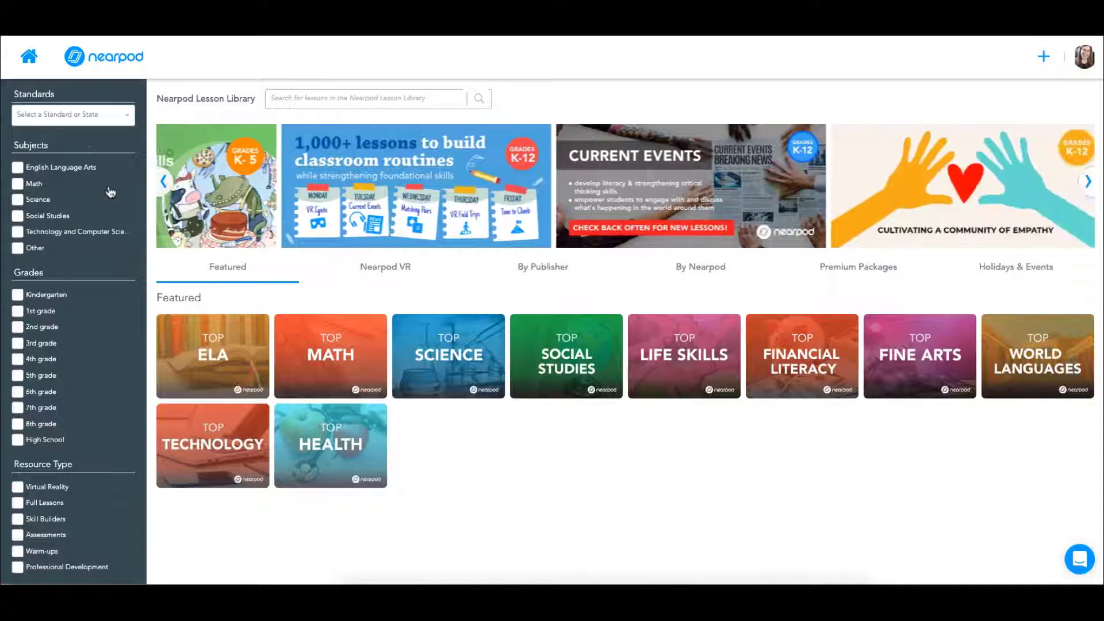
left_click(104, 121)
scroll(79, 182, "down", 2)
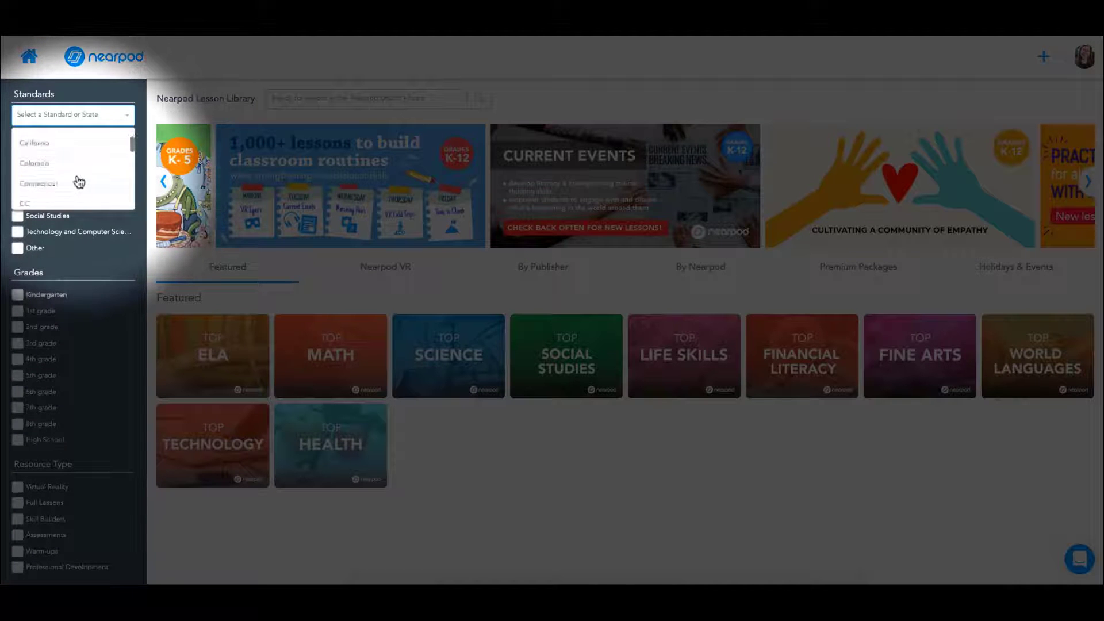
left_click(42, 143)
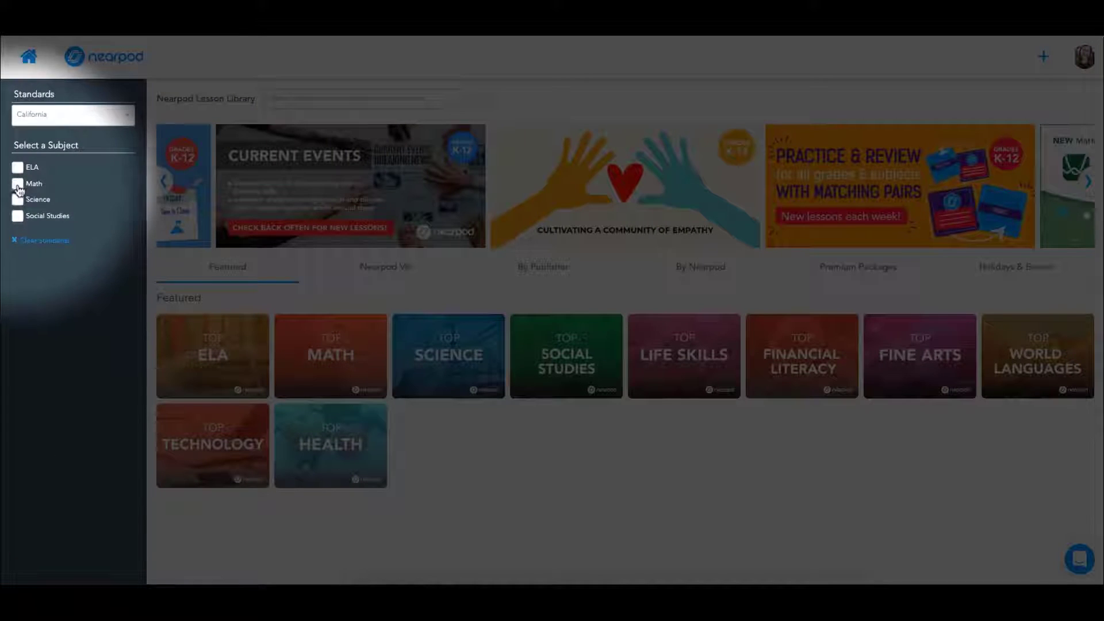
left_click(18, 185)
left_click(40, 375)
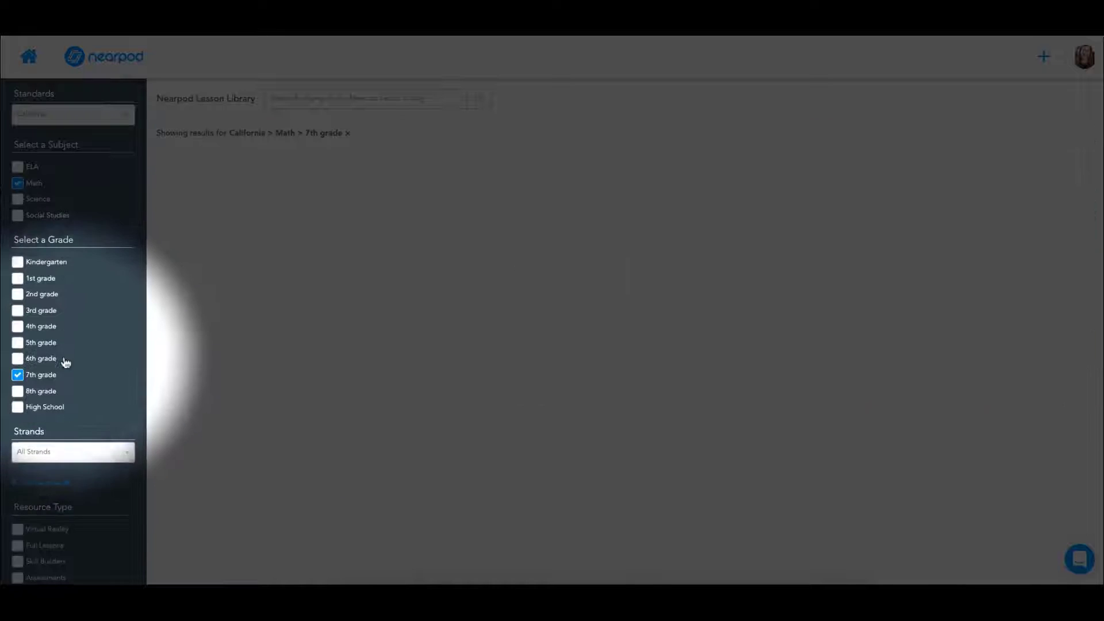
Step: Narrow the 7th grade math lessons to the strand CCSS.Math.Content.7.G.B.6
scroll(66, 362, "down", 1)
left_click(125, 415)
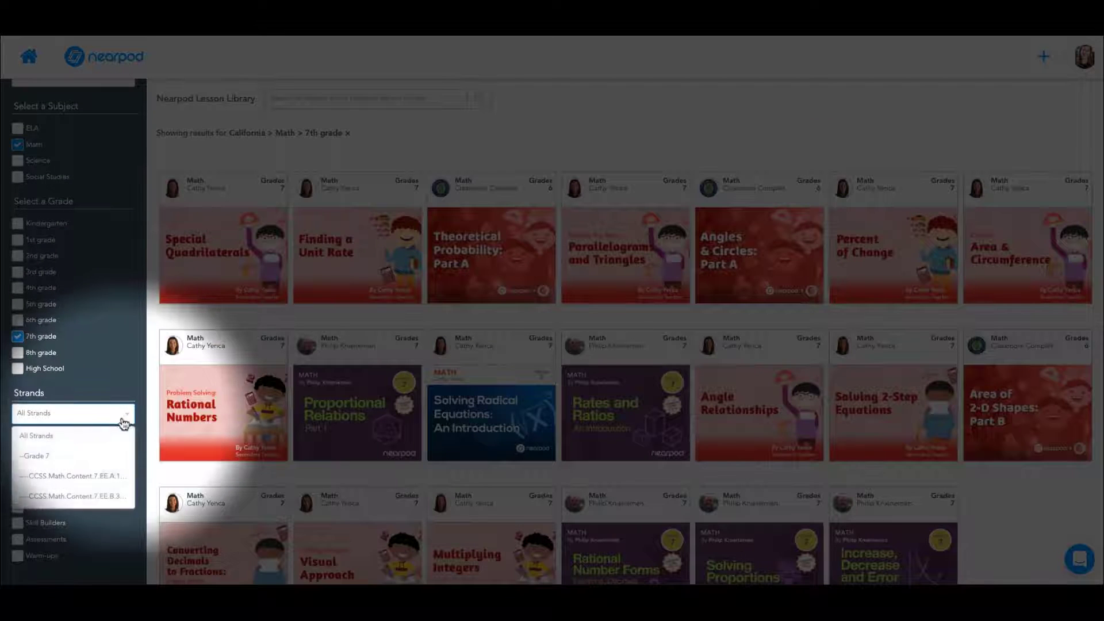
scroll(109, 478, "down", 5)
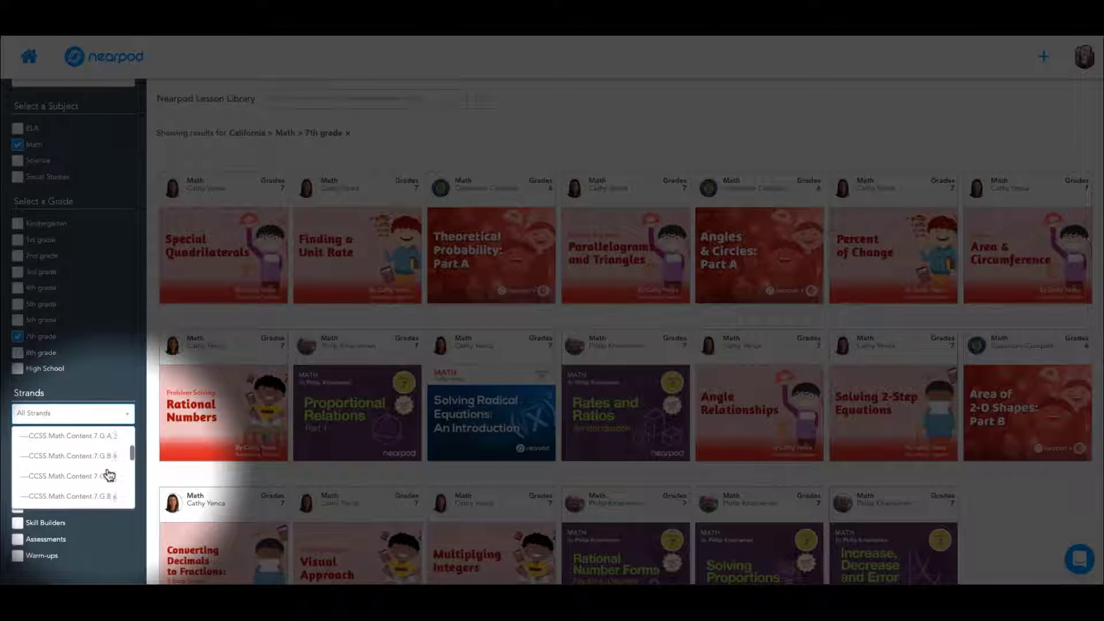
scroll(109, 474, "down", 1)
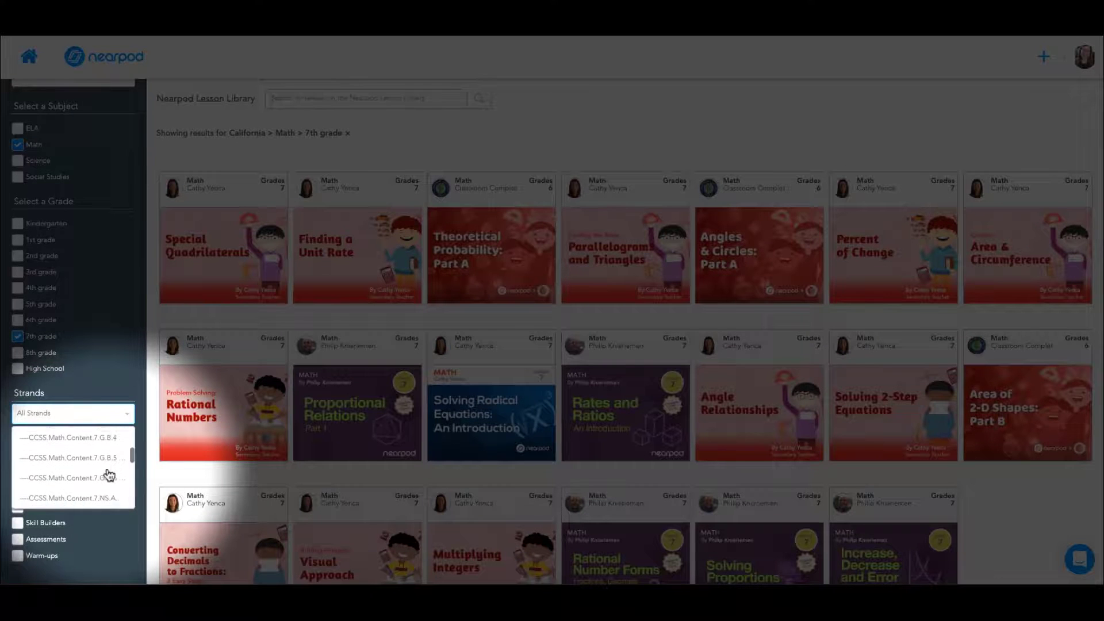
left_click(95, 471)
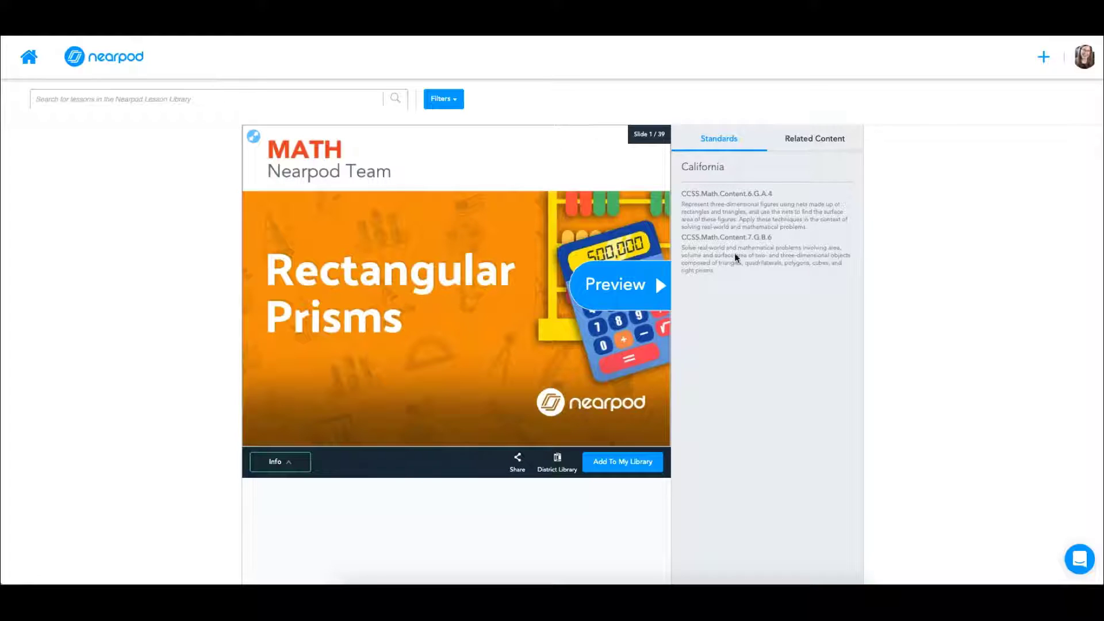
Step: Review the California standards of the Rectangular Prisms lesson and preview its slides up to slide 8
left_click_drag(682, 242, 781, 278)
left_click(732, 203)
left_click(662, 284)
left_click(662, 285)
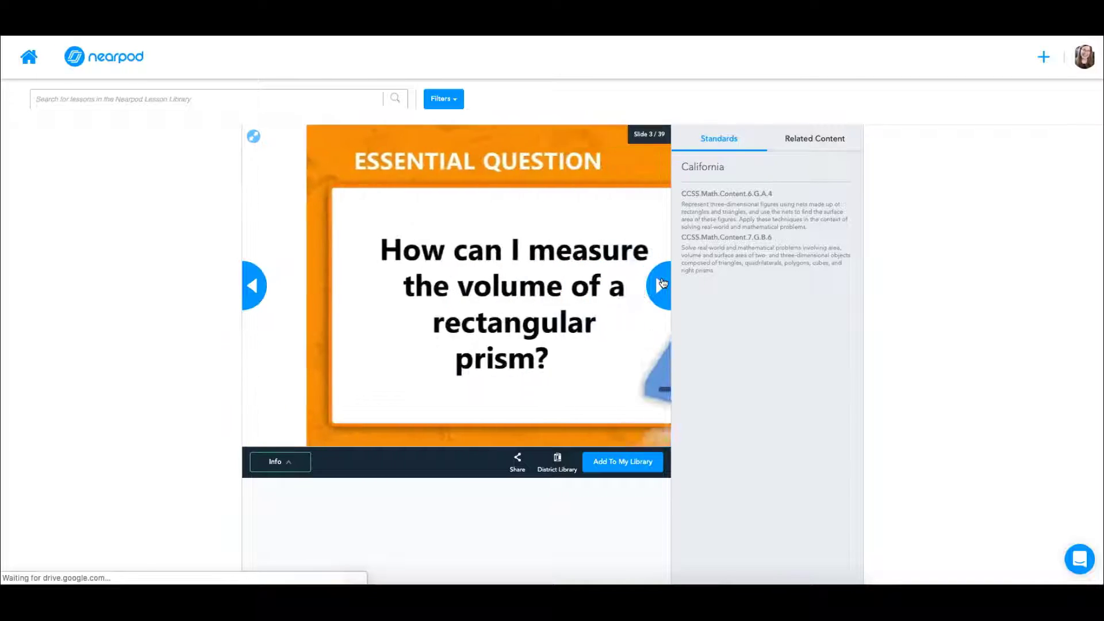
left_click(661, 284)
left_click(662, 284)
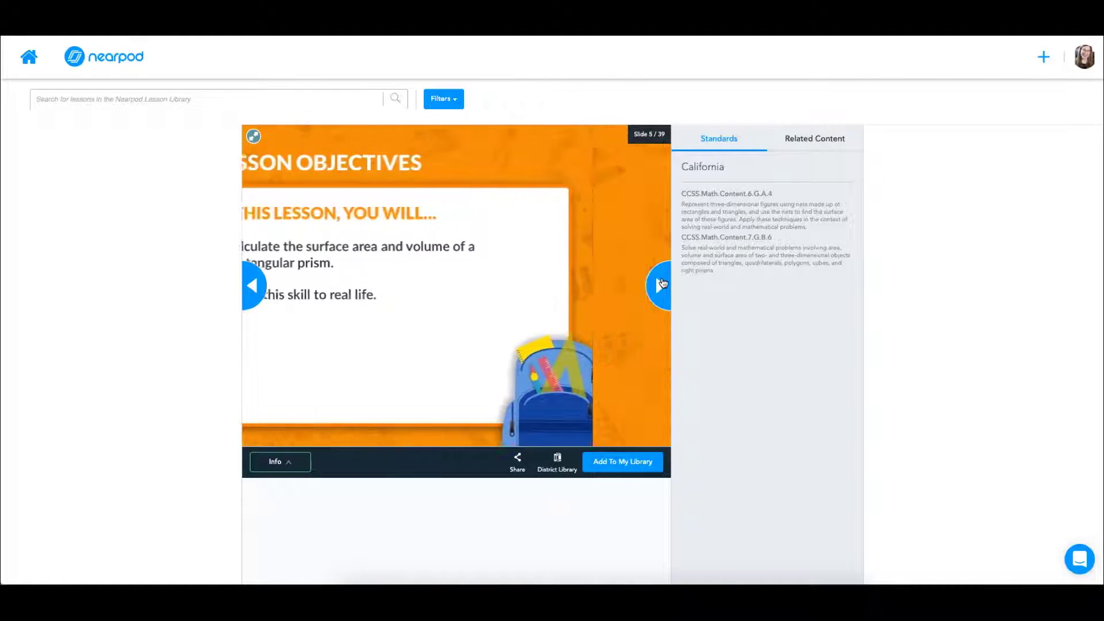
left_click(661, 284)
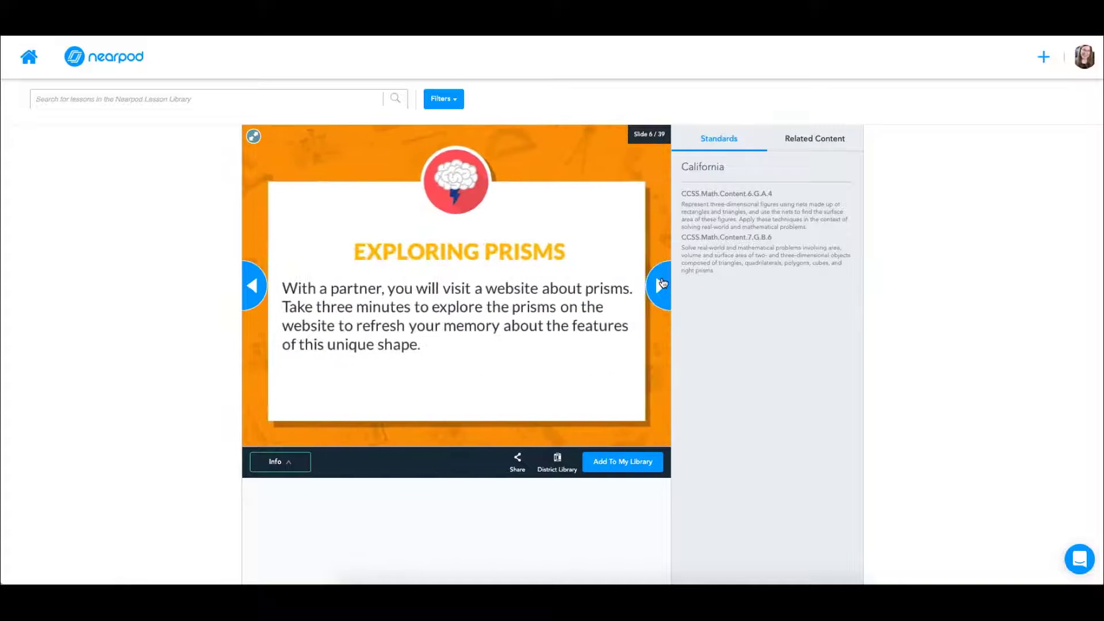
left_click(661, 284)
left_click(661, 284)
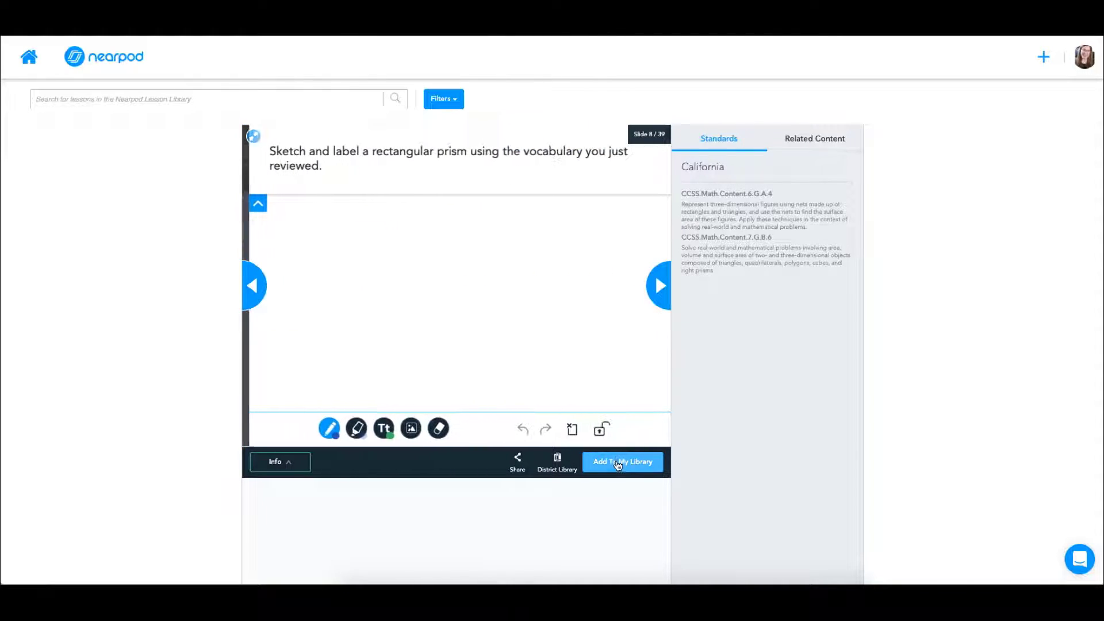
Step: Add the Rectangular Prisms lesson to My Library and show it there
left_click(621, 464)
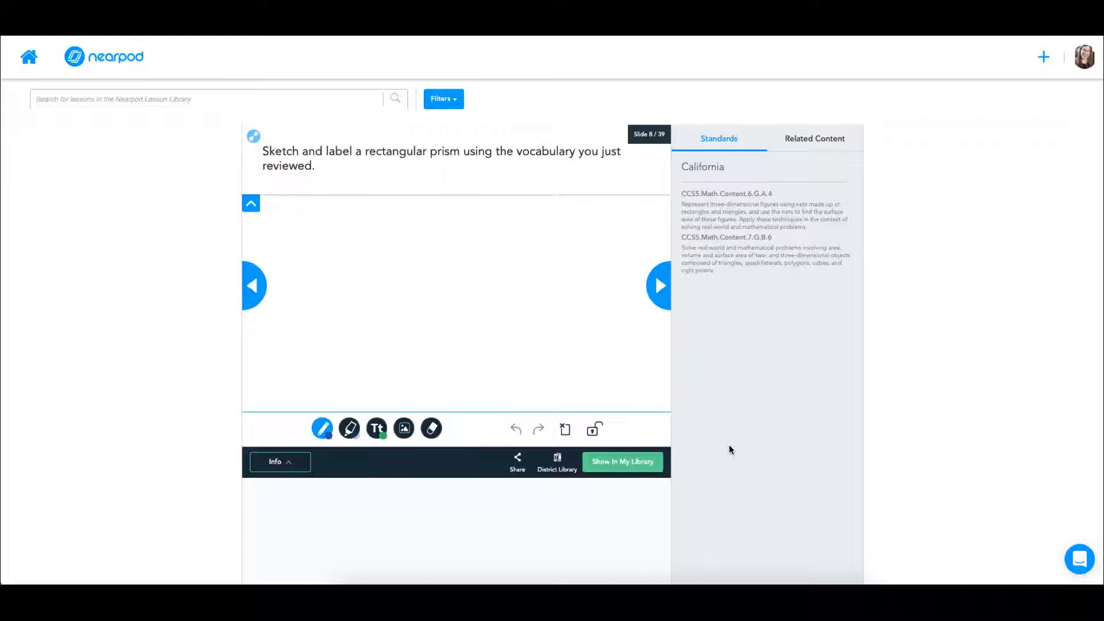
left_click(626, 467)
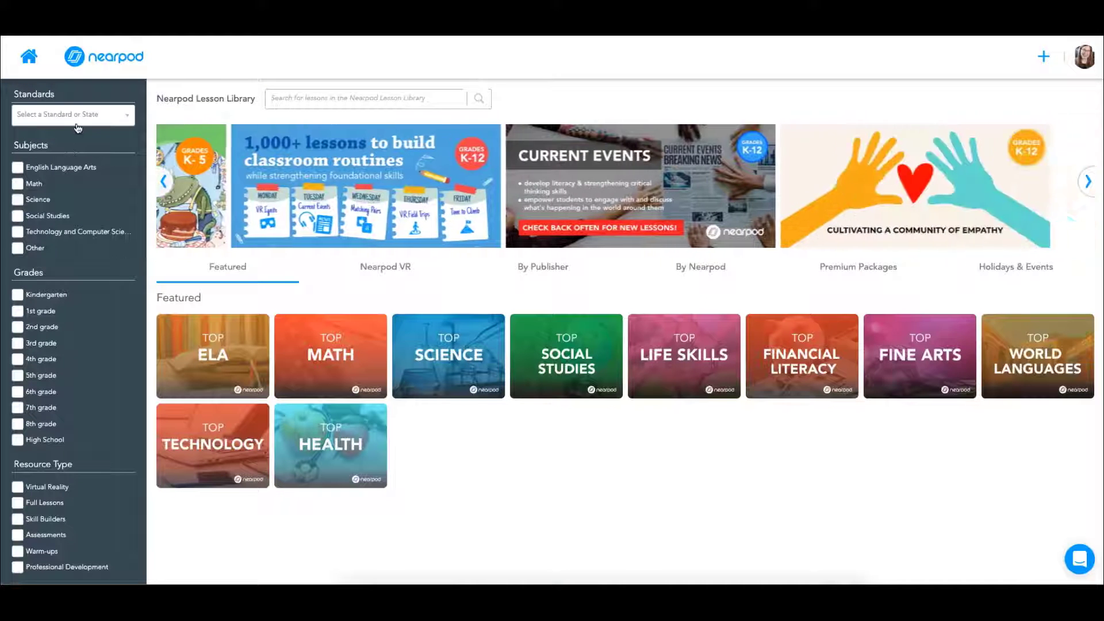
Step: Filter the Nearpod Lesson Library by Math and 7th grade and search it for "algebra"
left_click(18, 184)
left_click(23, 413)
scroll(89, 465, "down", 1)
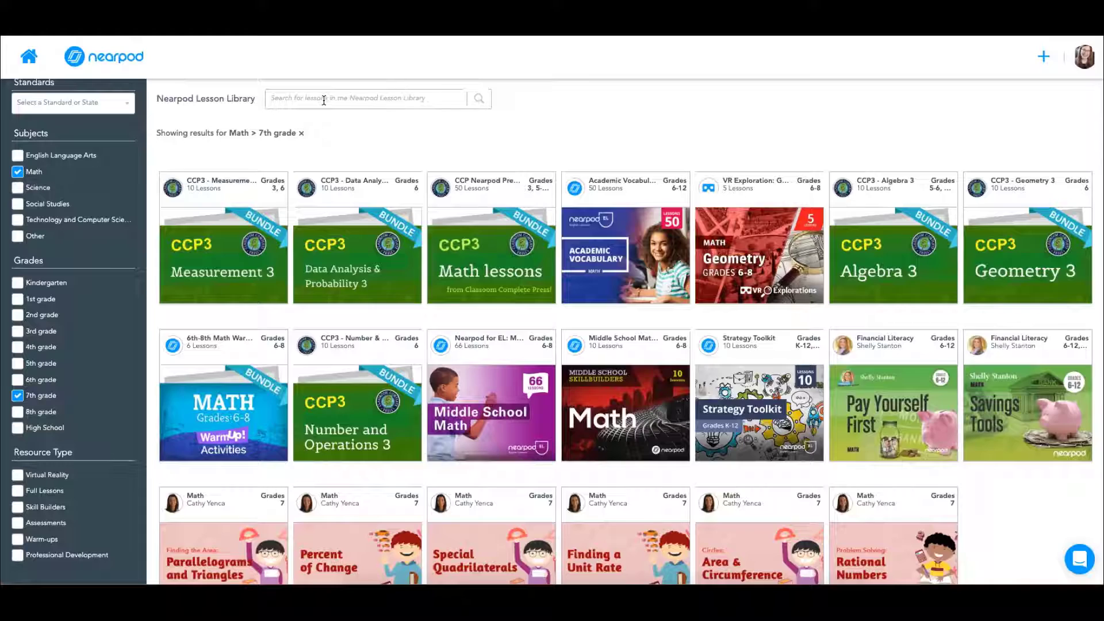
left_click(324, 100)
type("algebra")
key("Return")
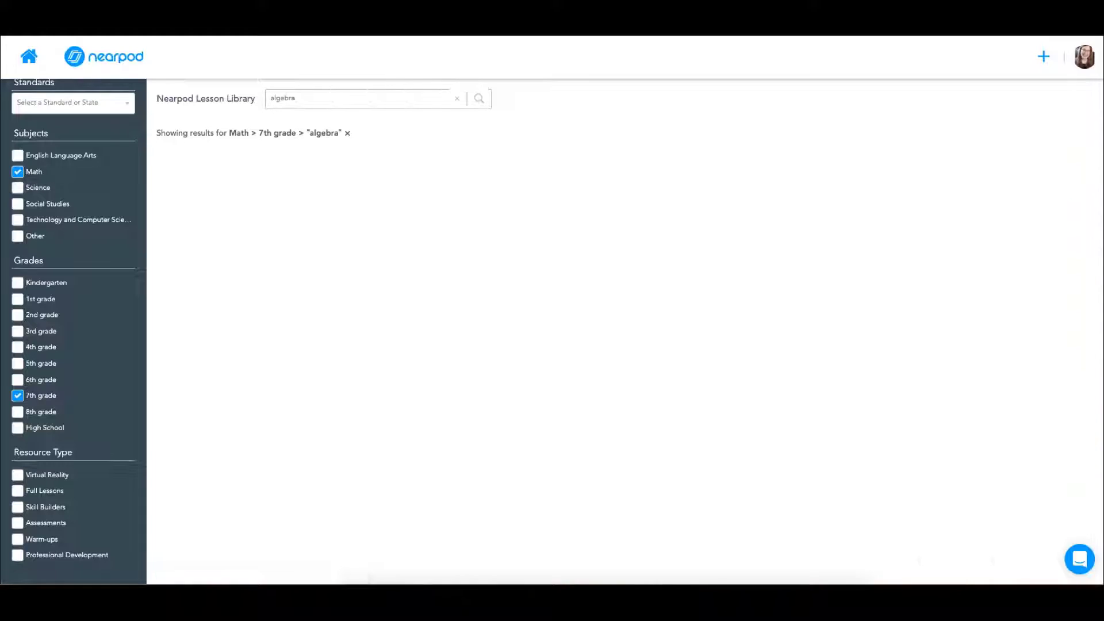
Step: Browse the algebra lesson results and clear the search together with its filters
scroll(723, 389, "down", 2)
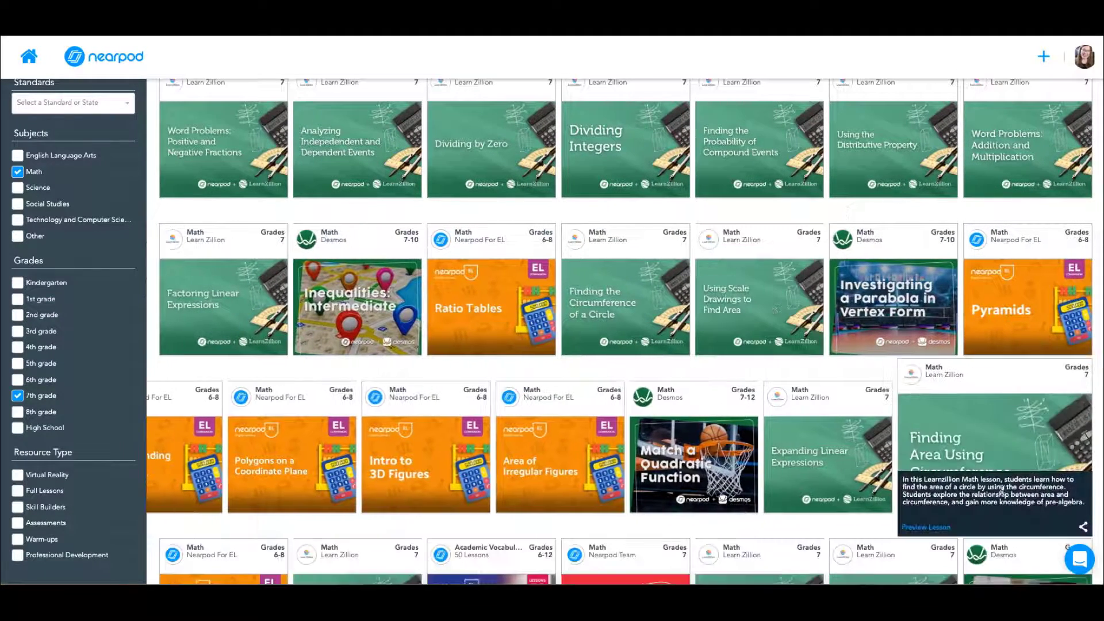
scroll(863, 461, "down", 6)
scroll(688, 423, "down", 5)
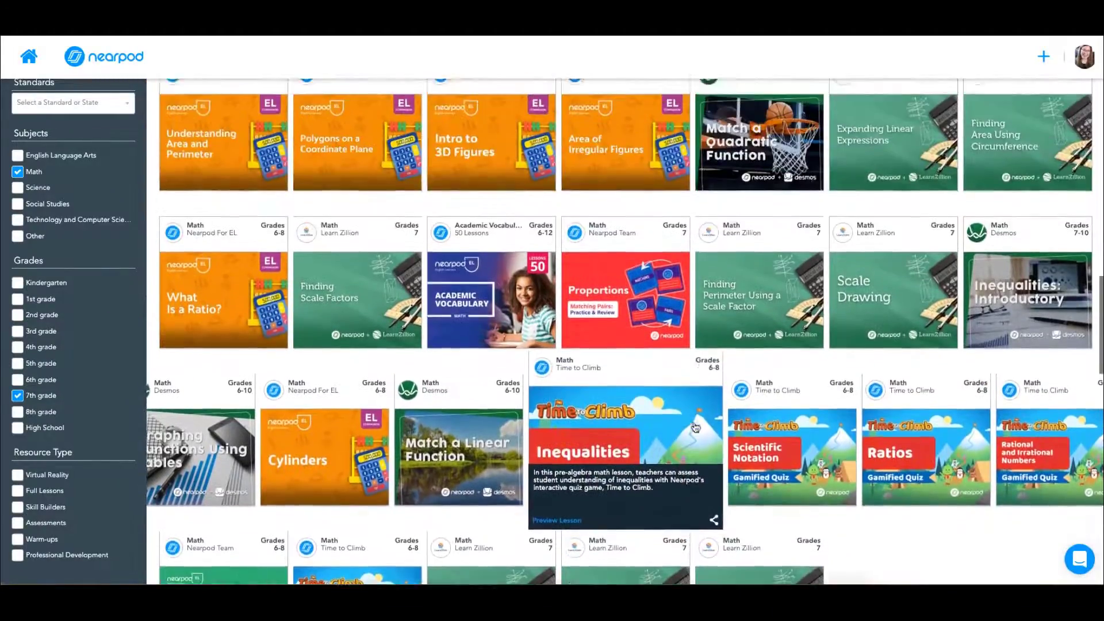
scroll(711, 429, "up", 20)
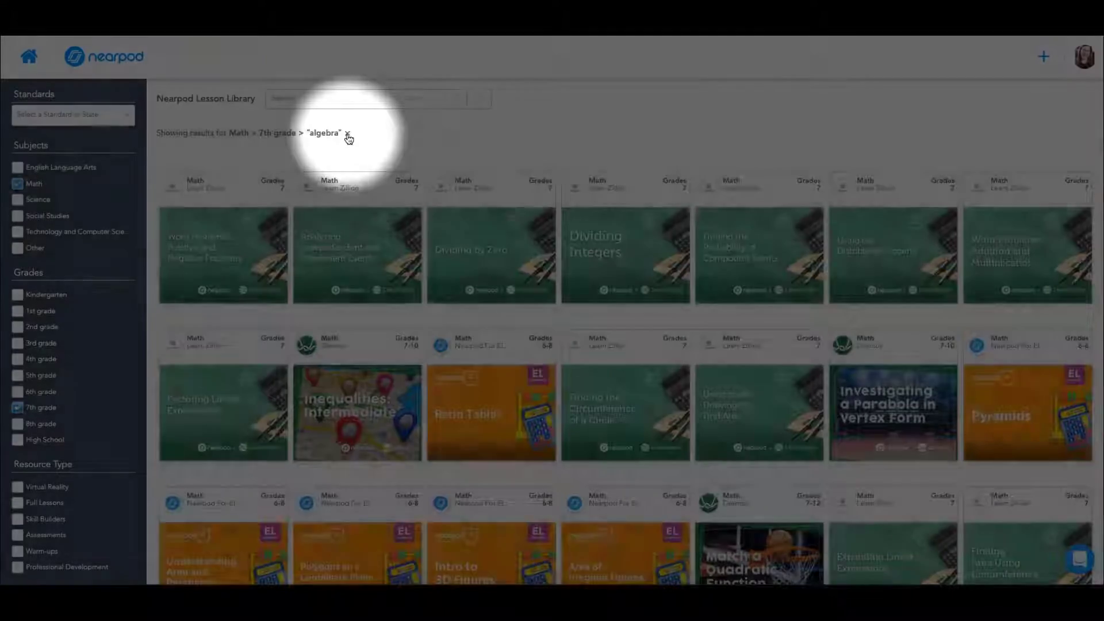
left_click(348, 134)
scroll(40, 259, "down", 1)
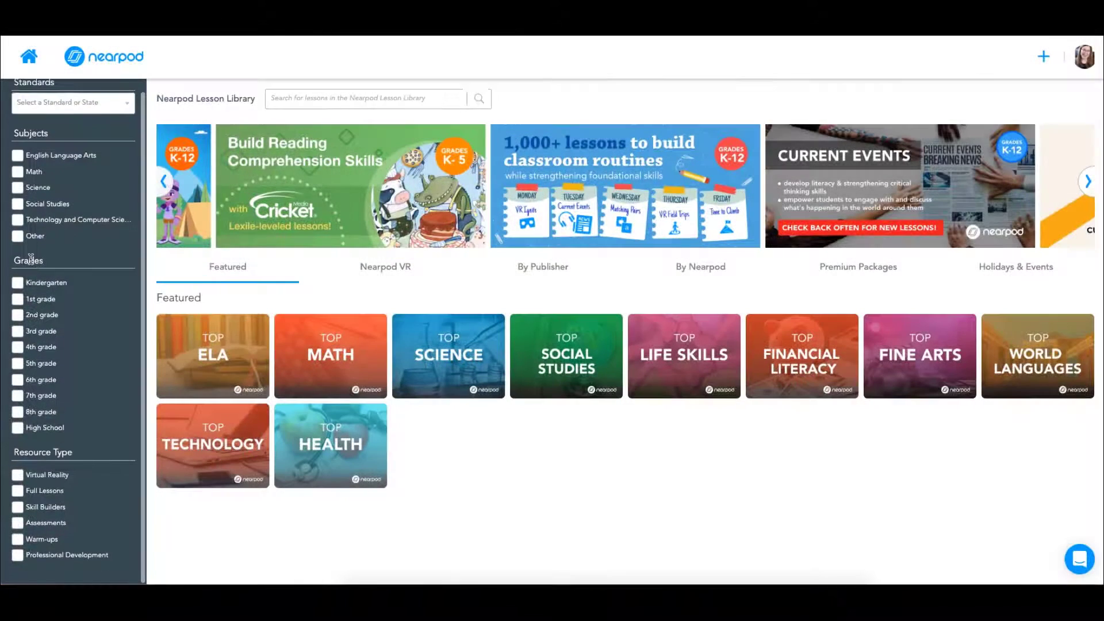
scroll(40, 258, "up", 1)
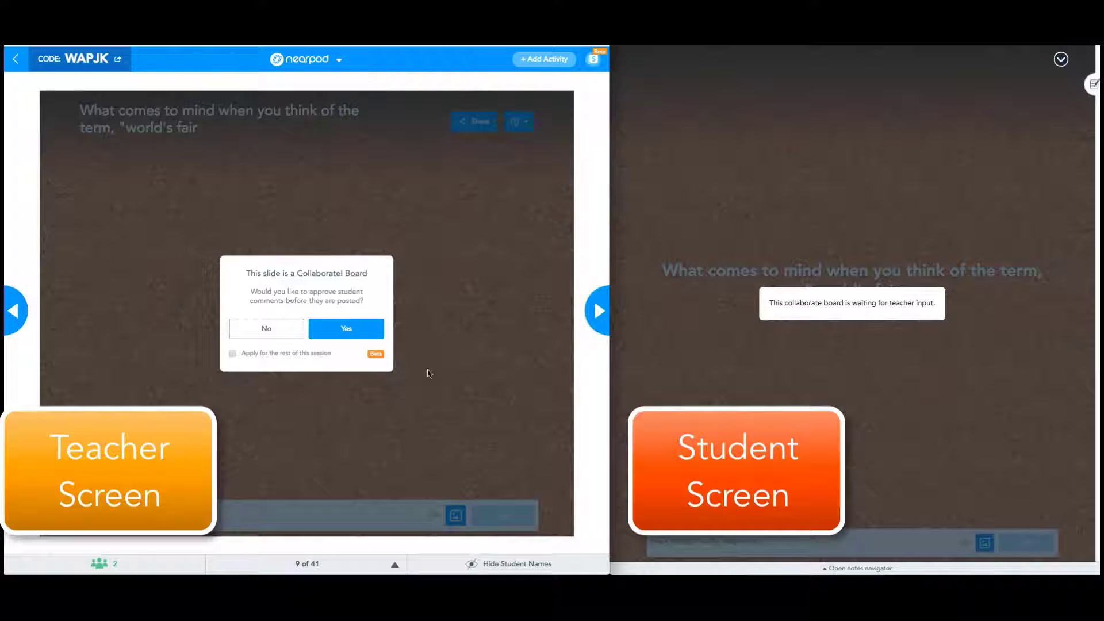
Step: Open the Collaborate board without requiring approval of comments and post "Awesome new discoveries!" from the student screen
left_click(264, 331)
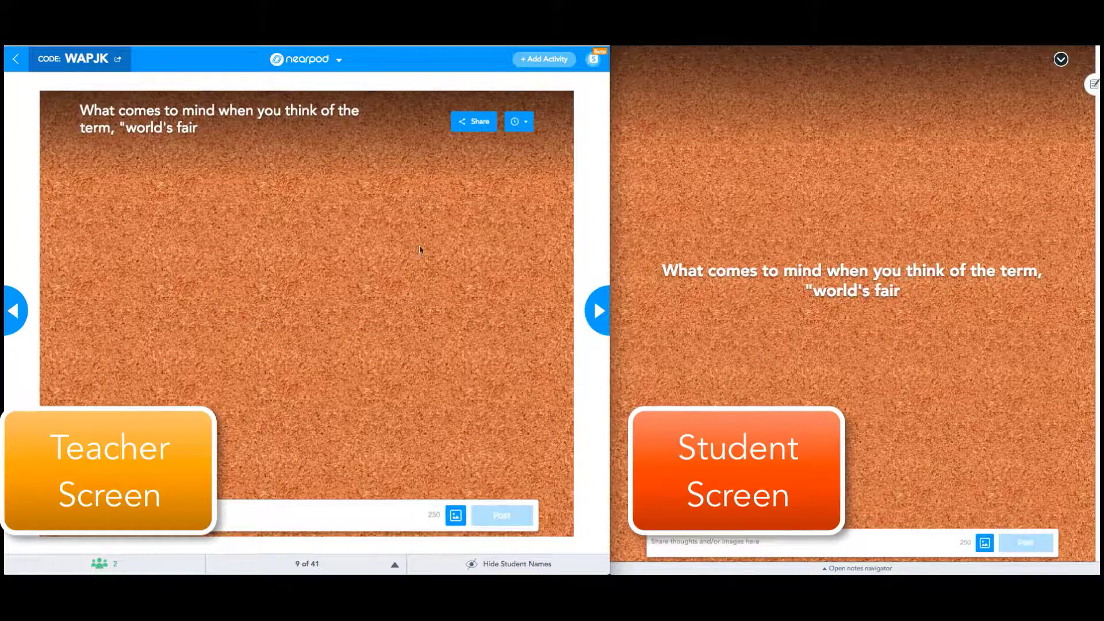
left_click(698, 542)
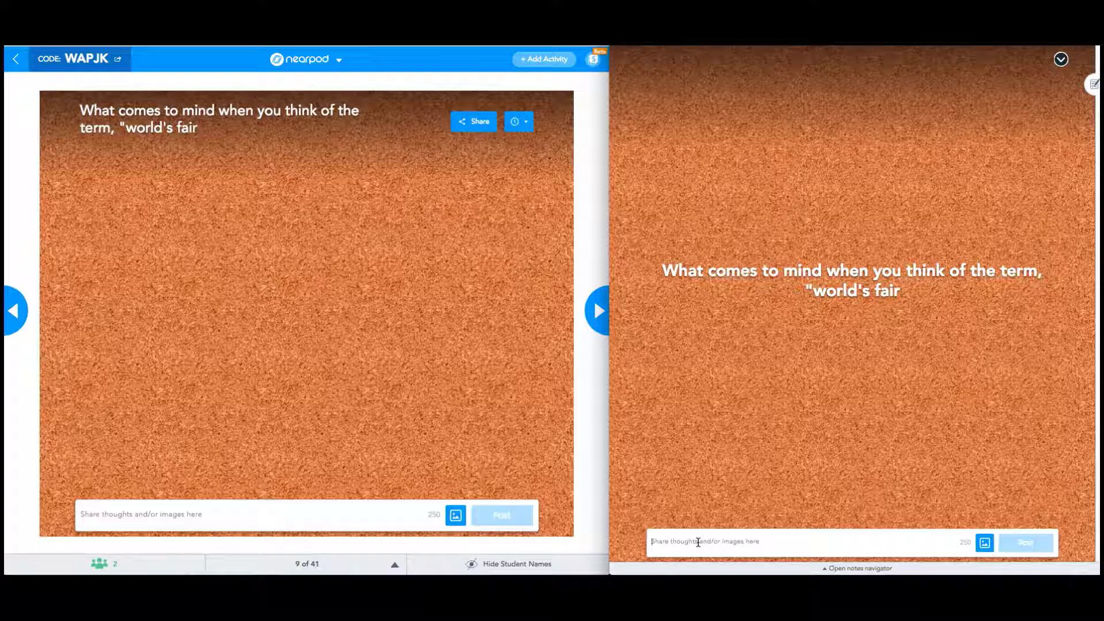
type("Awesome new discoveries!")
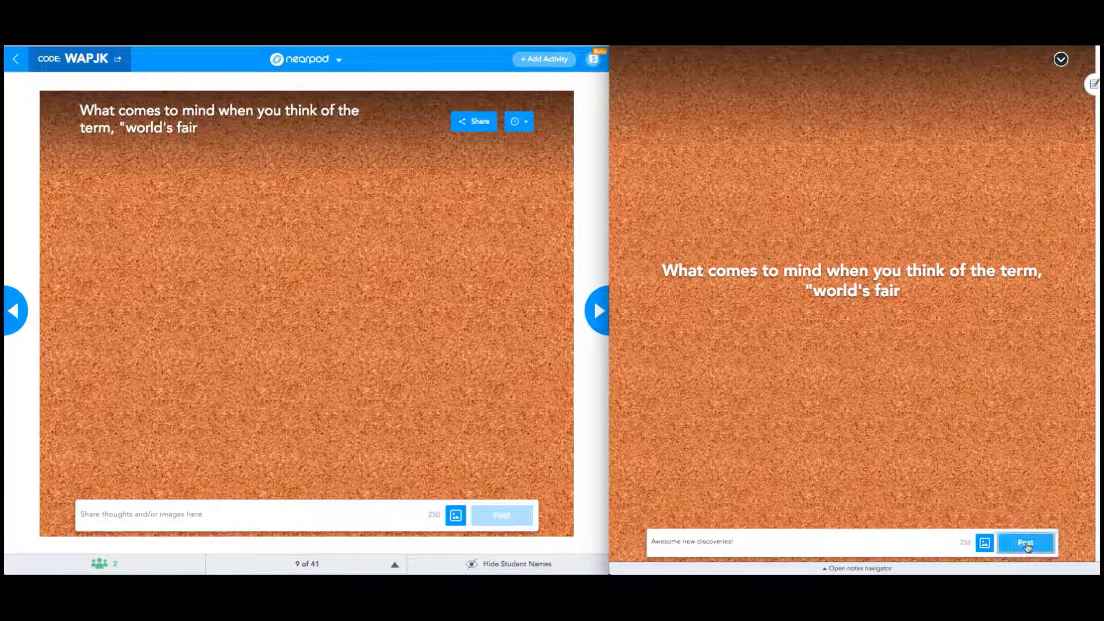
left_click(1028, 539)
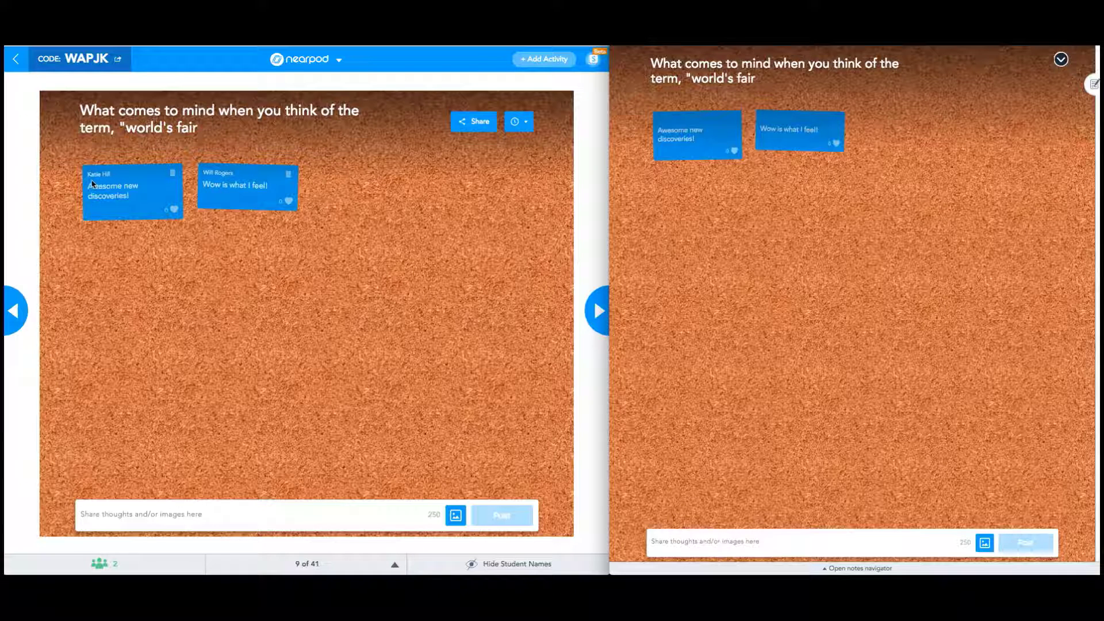
Step: Like the "Wow is what I feel!" post as the student and sort the teacher's board by likes
left_click(837, 145)
left_click(518, 123)
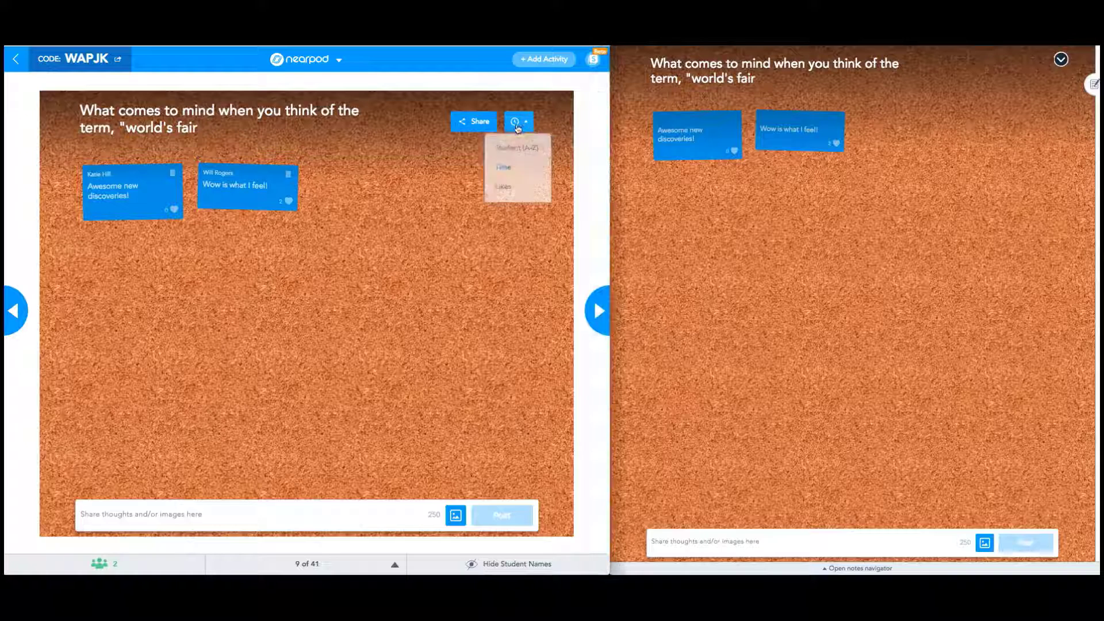
left_click(506, 188)
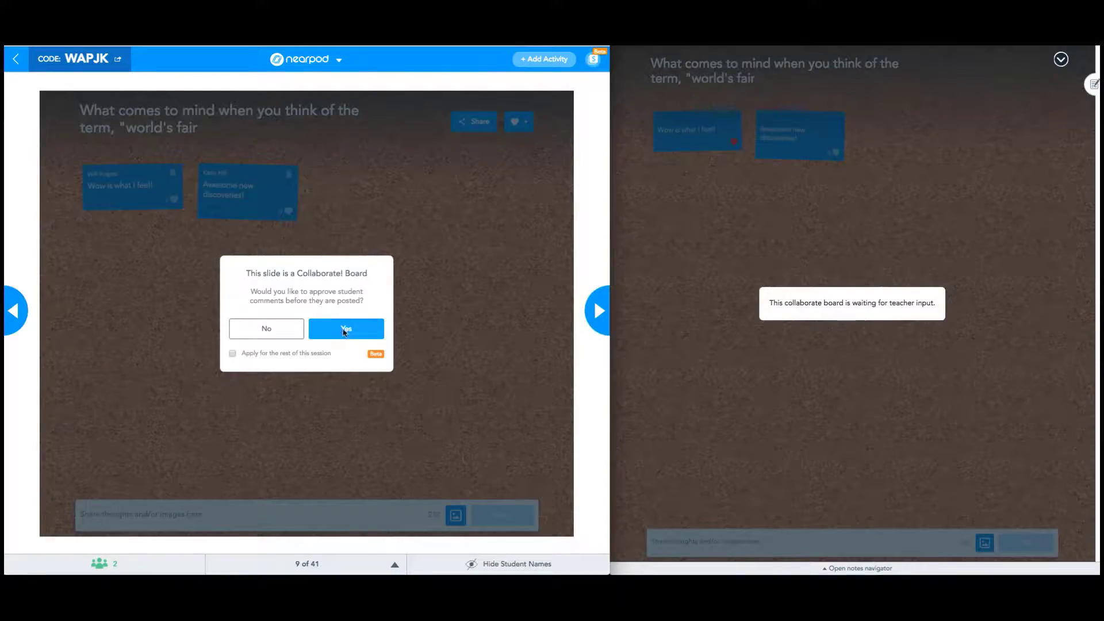
Step: Require teacher approval for comments on the Collaborate board and submit "A new idea!" from the student screen
left_click(345, 332)
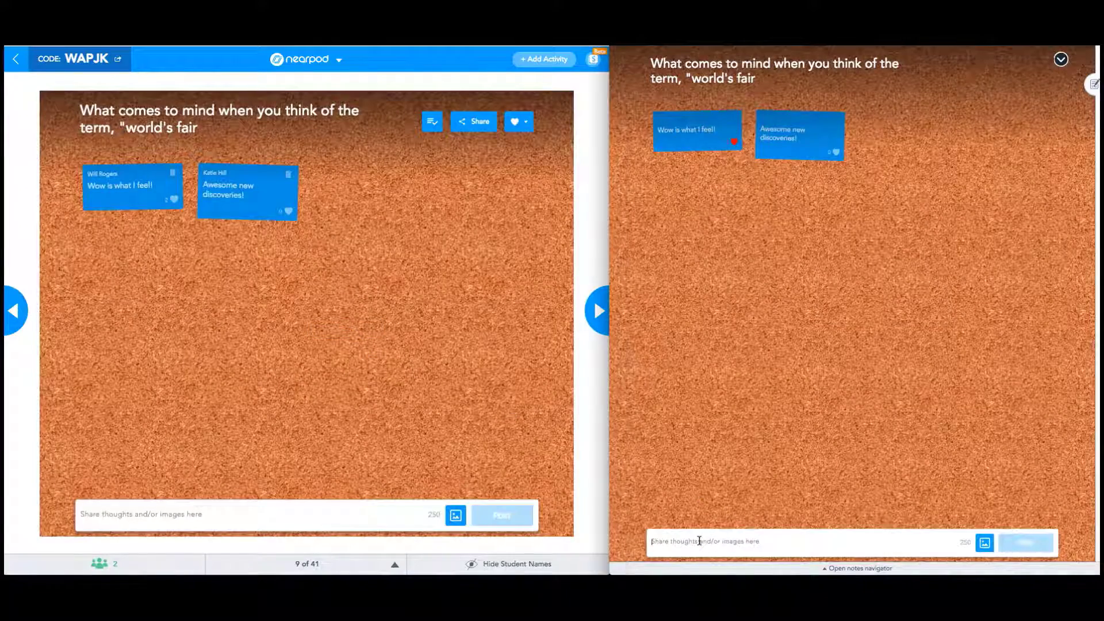
type("A new idea!")
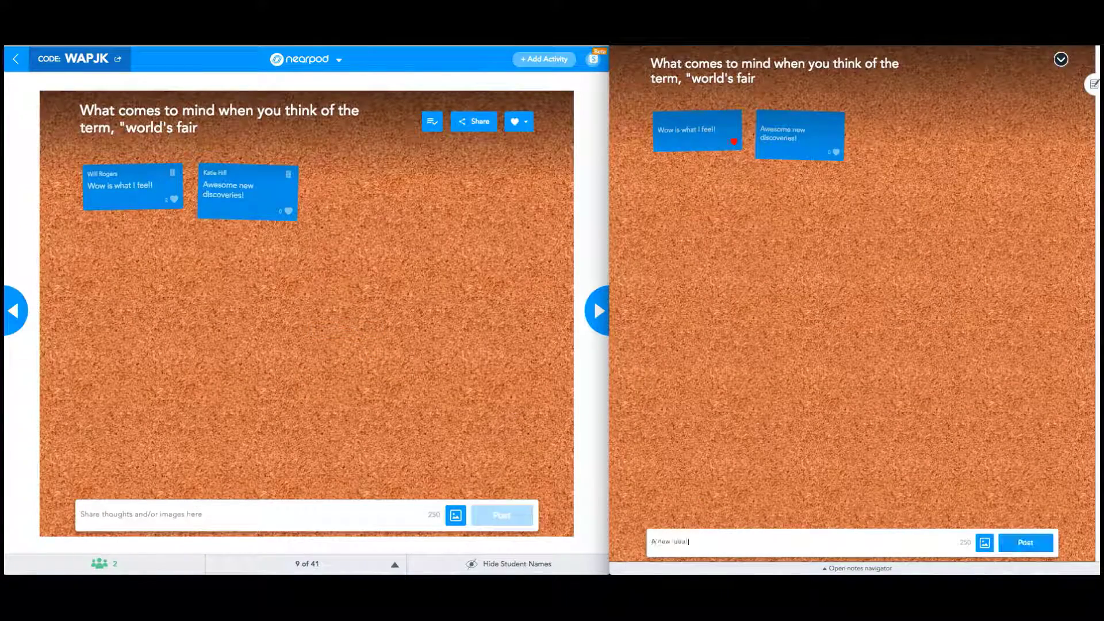
key("Return")
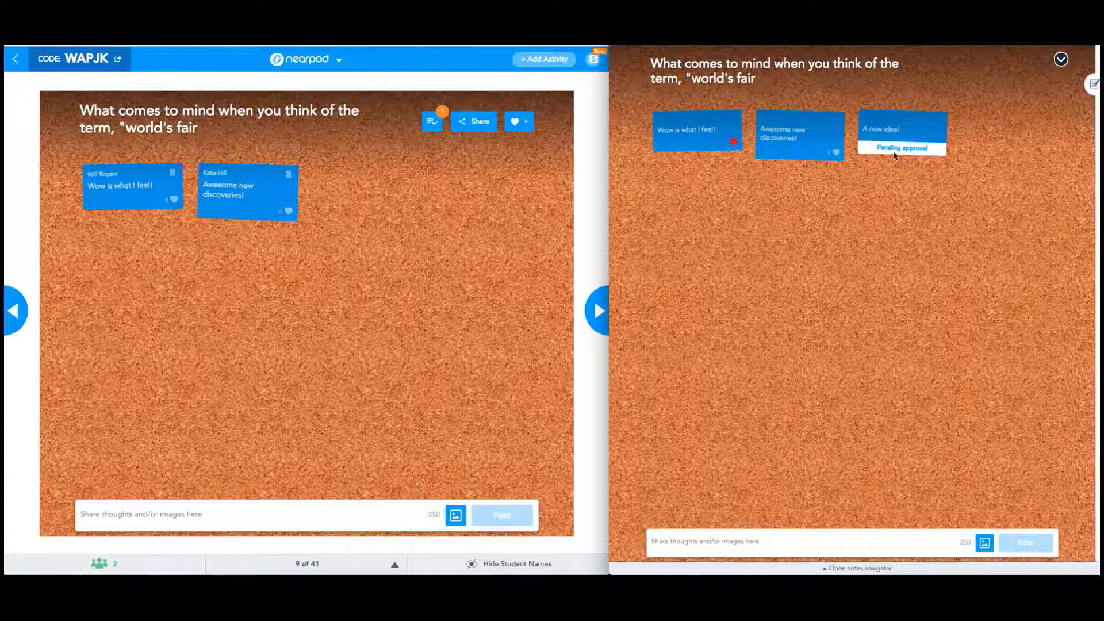
Step: Approve the pending post "A new idea!" and reject the pending post "not correct" on the teacher screen
left_click(433, 122)
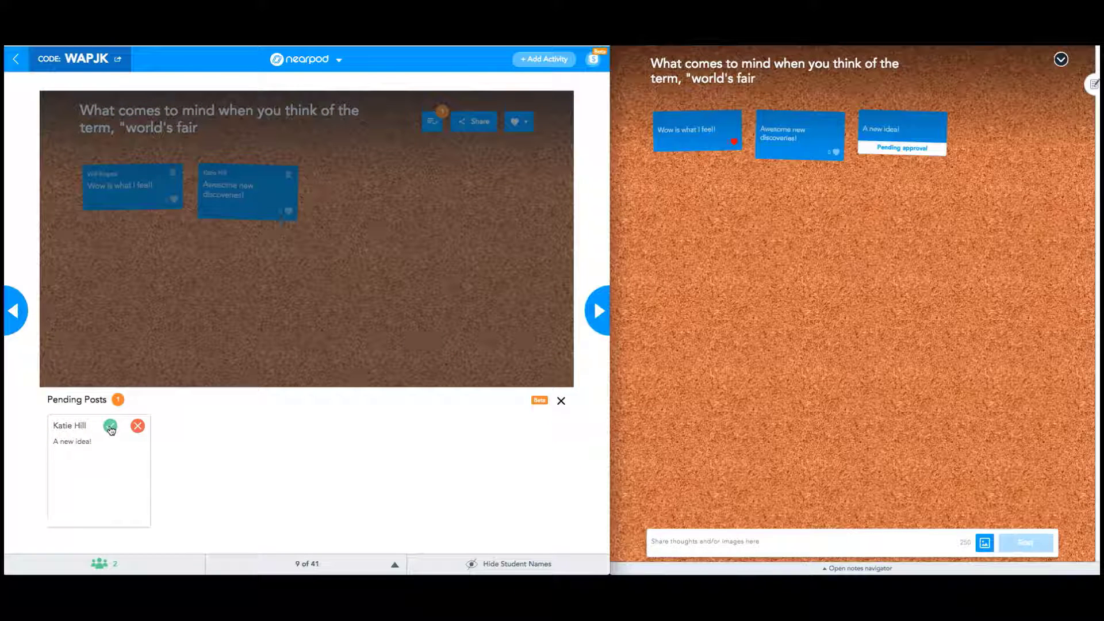
left_click(111, 426)
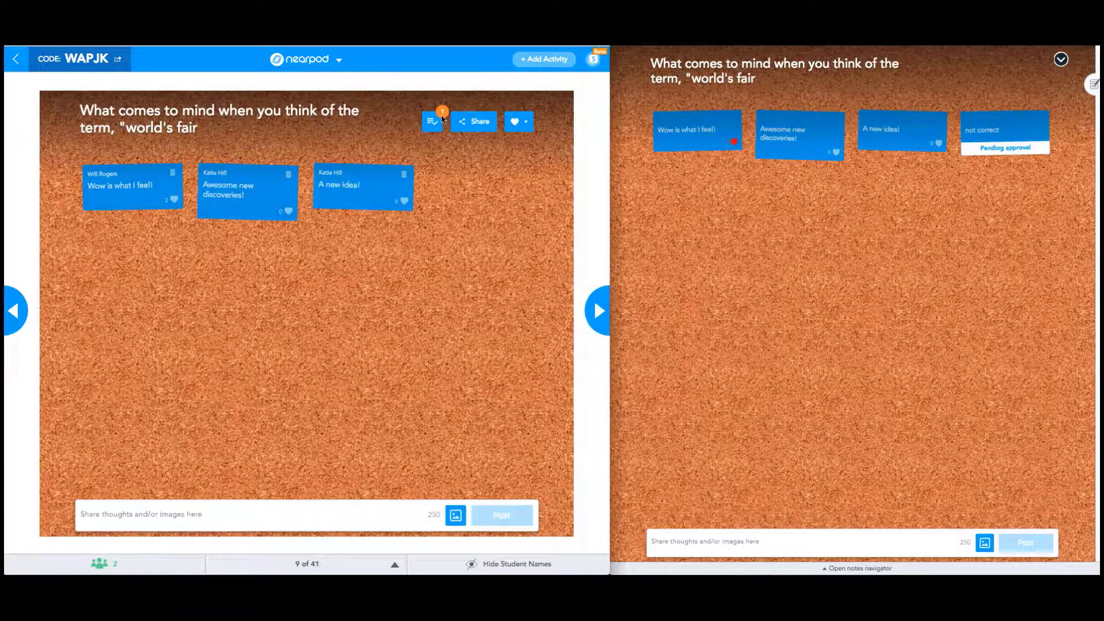
left_click(432, 128)
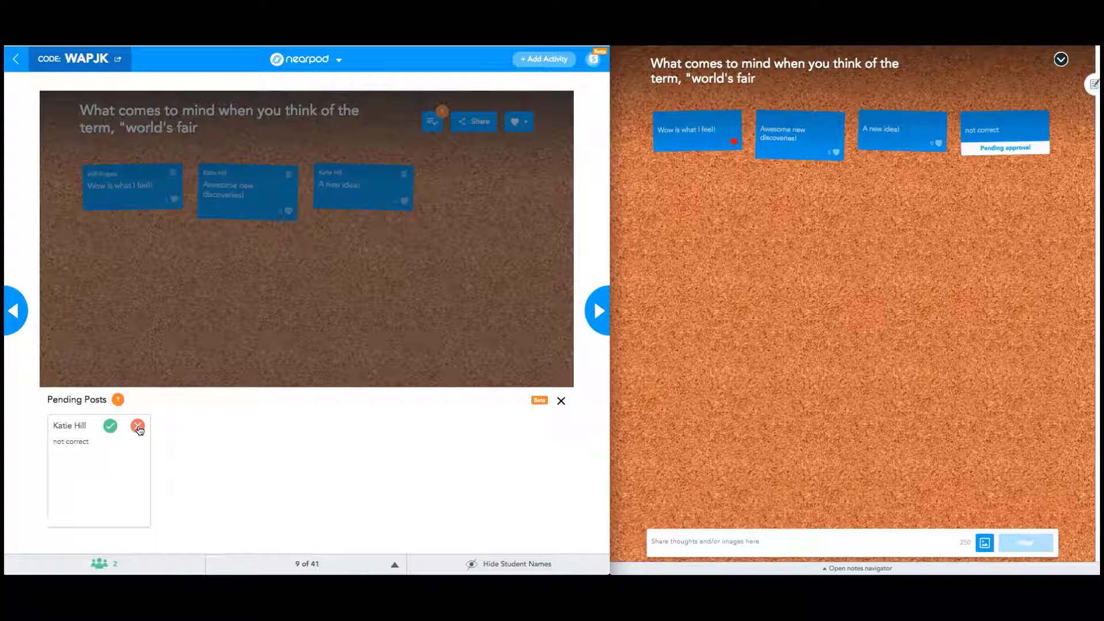
left_click(138, 427)
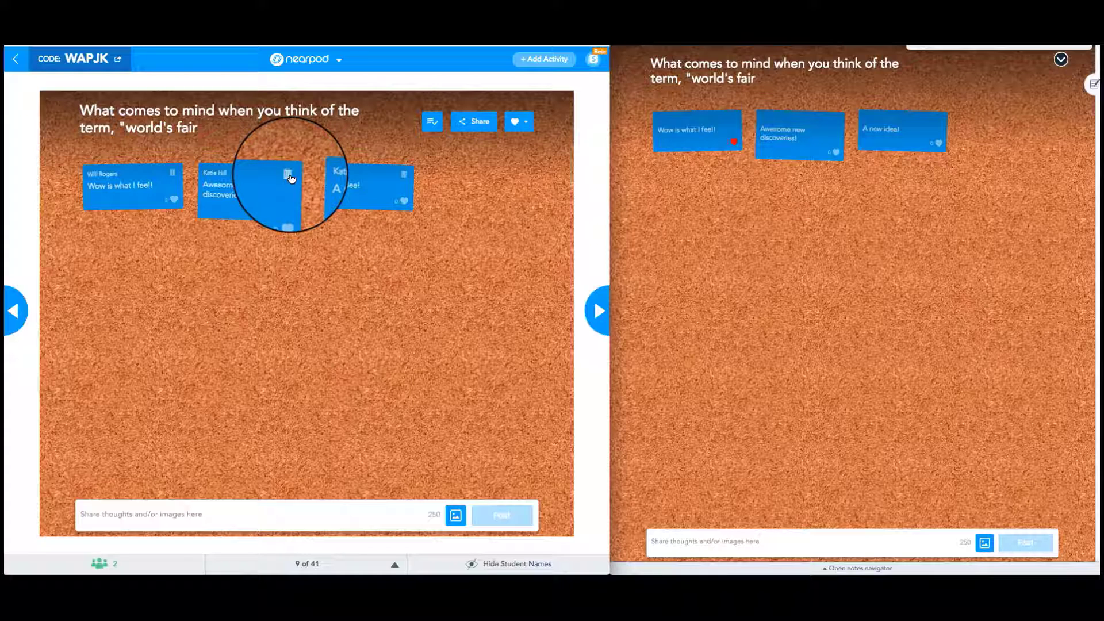
Step: Delete the "A new idea!" card from the teacher's board and restore it
left_click(404, 179)
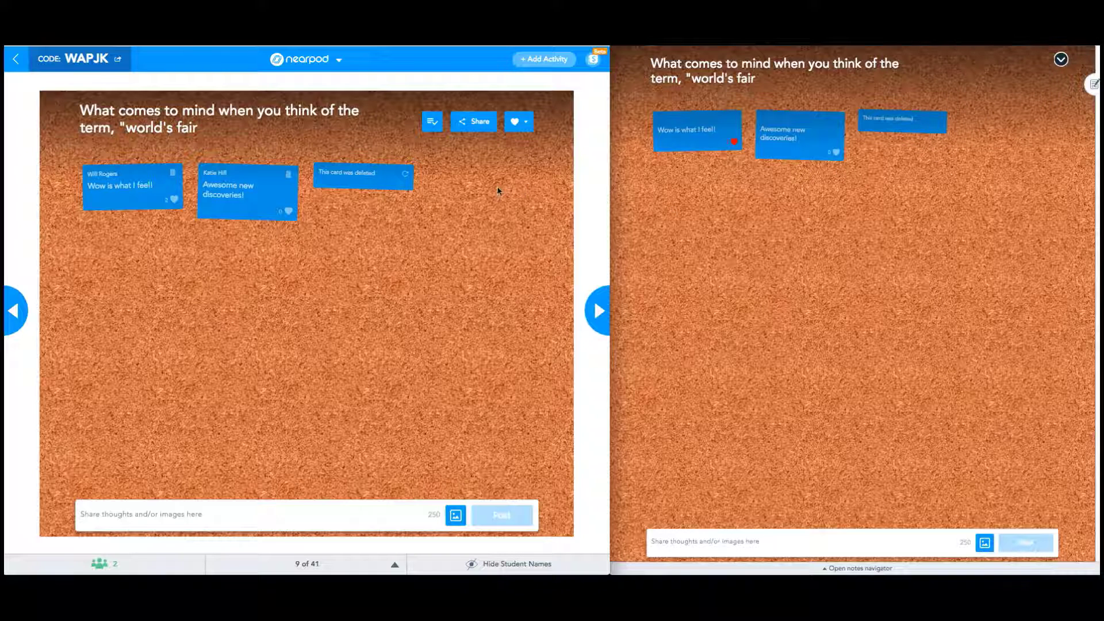
left_click(405, 177)
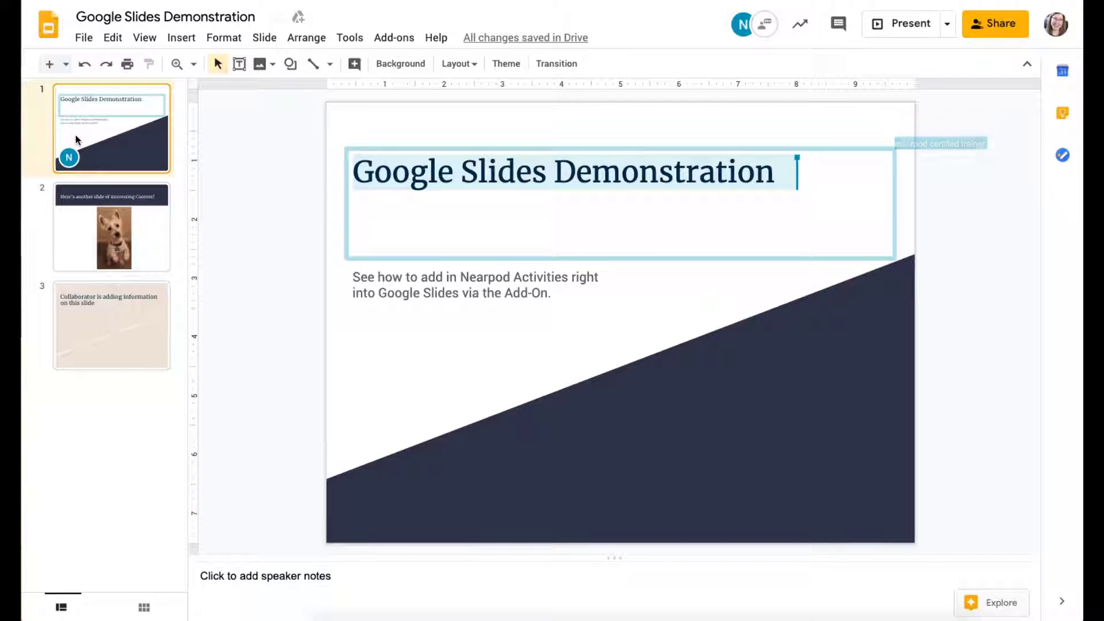
Step: Switch to the Google Slides Demonstration deck in Google Slides, look through its three slides and return to slide 1
mouse_move(68, 161)
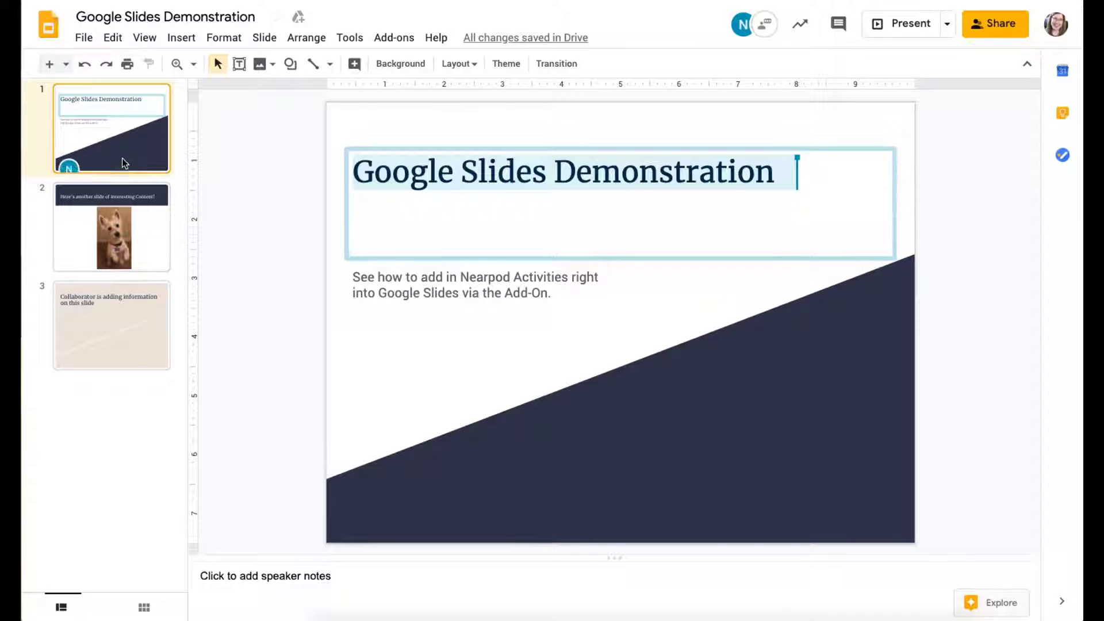
left_click(145, 228)
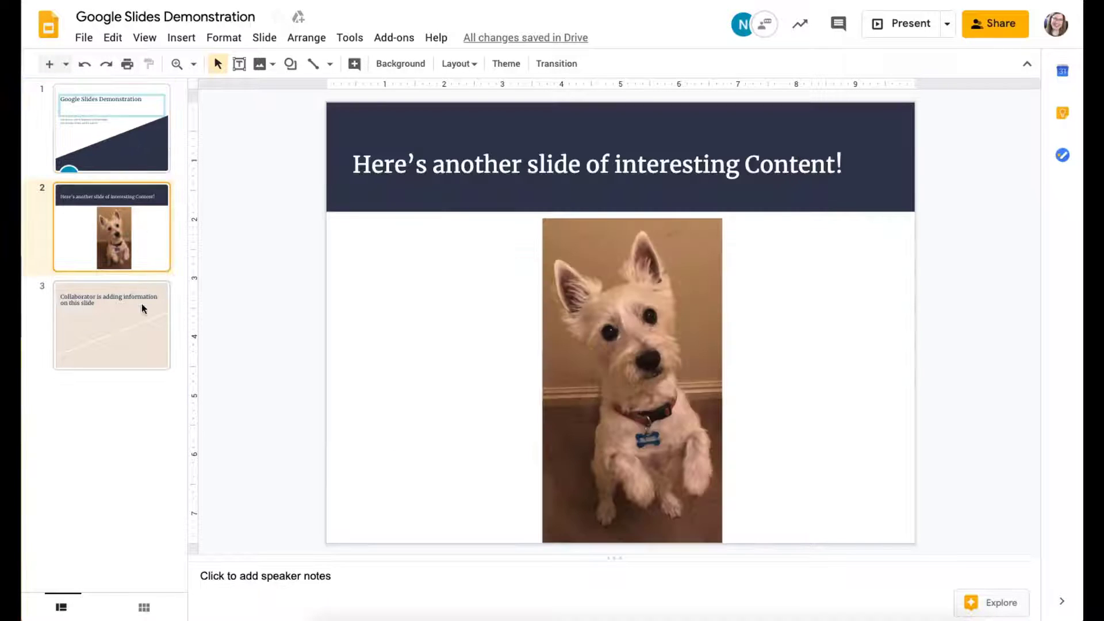
left_click(141, 304)
left_click(121, 150)
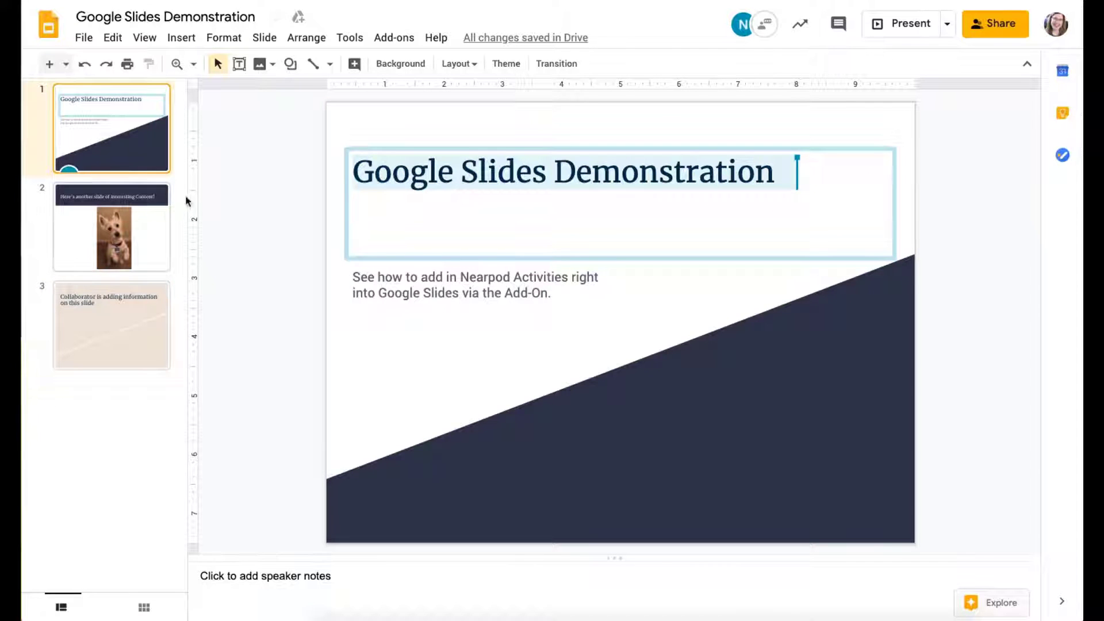
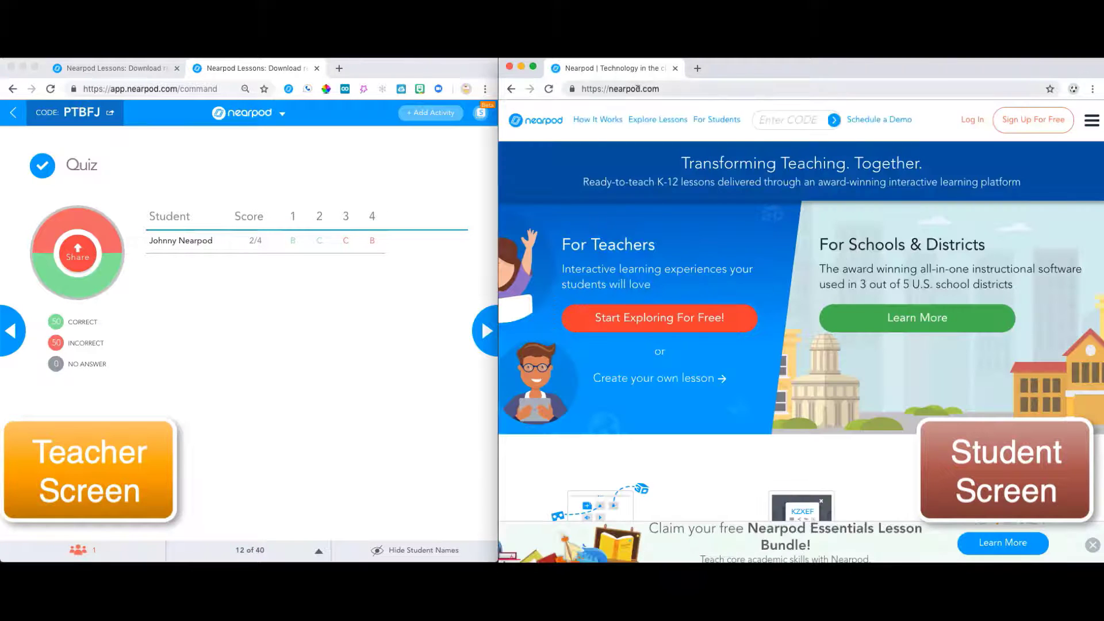
Step: On the student screen, go to Google Drive and open the Columbian Exposition notes document from the Social Studies Class folder
left_click(637, 88)
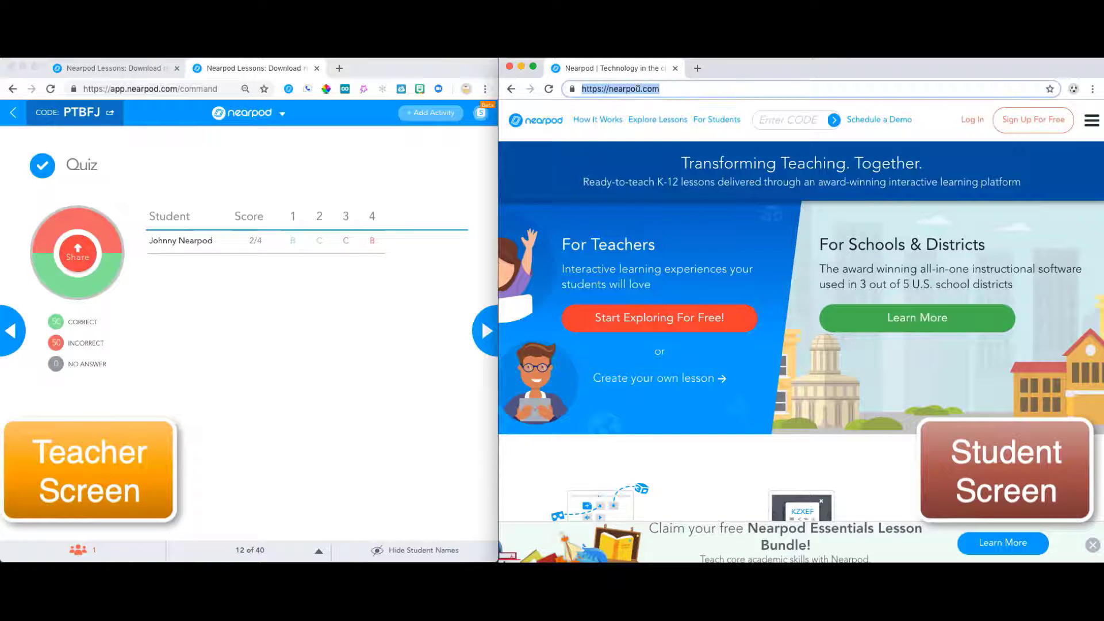
type("dri")
key("Return")
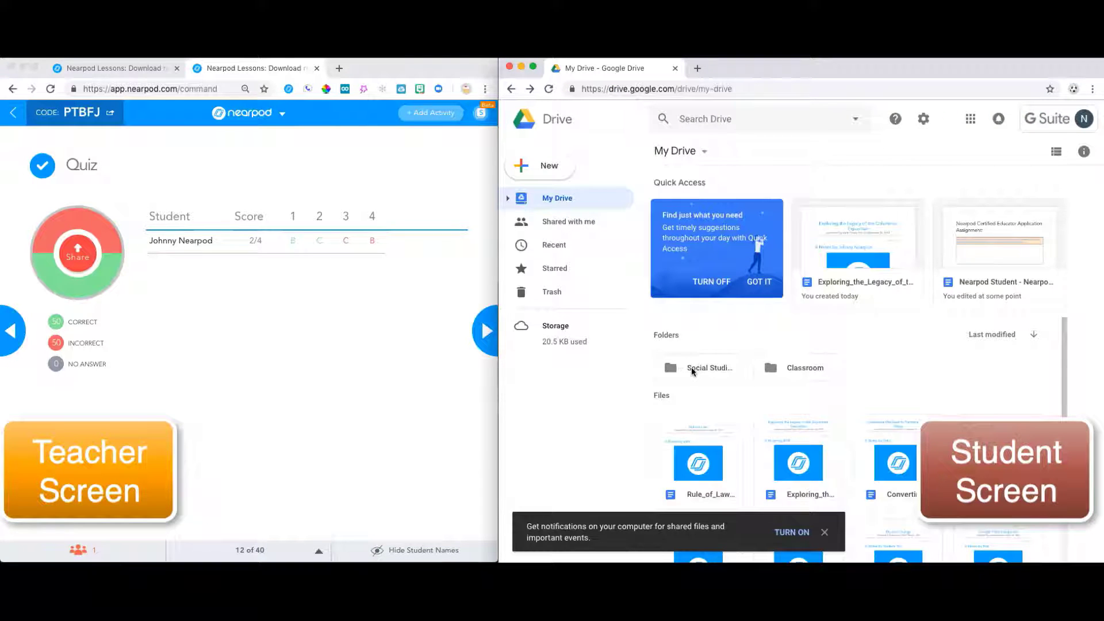
double_click(692, 367)
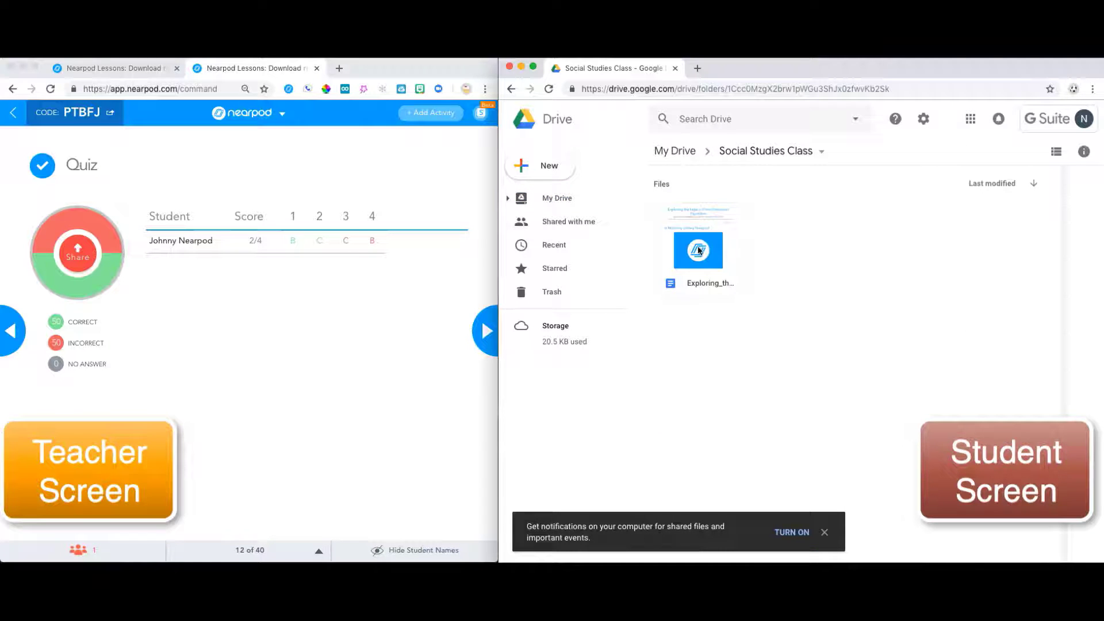
left_click(700, 250)
double_click(698, 250)
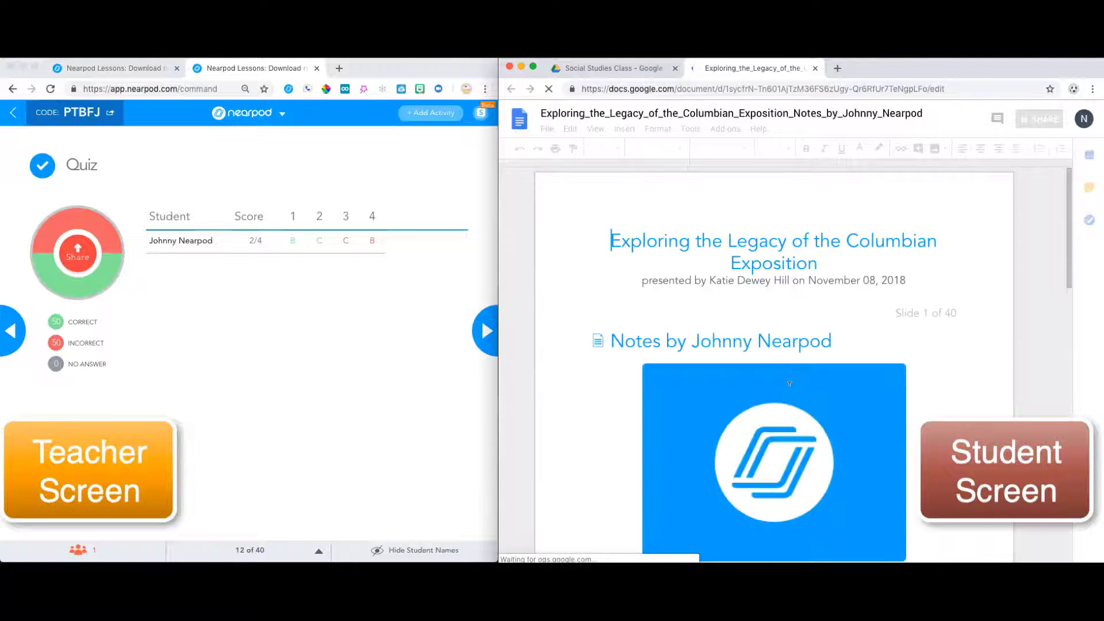
Step: Examine the slide notes, quiz answers and lesson slides saved in the student's Columbian Exposition notes document
scroll(790, 384, "down", 10)
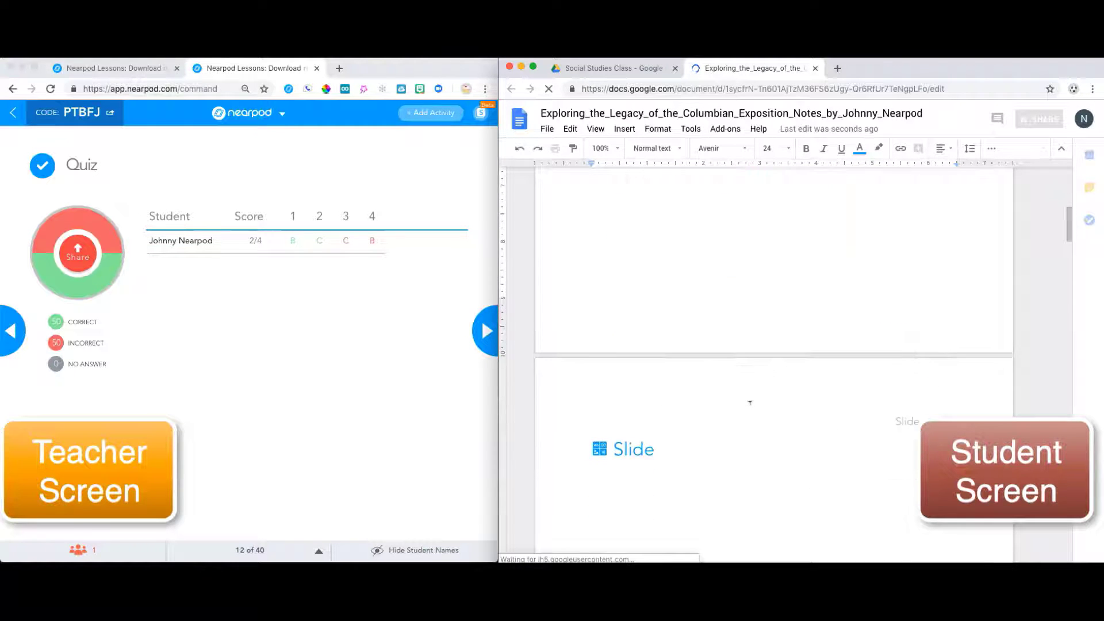
scroll(750, 403, "down", 3)
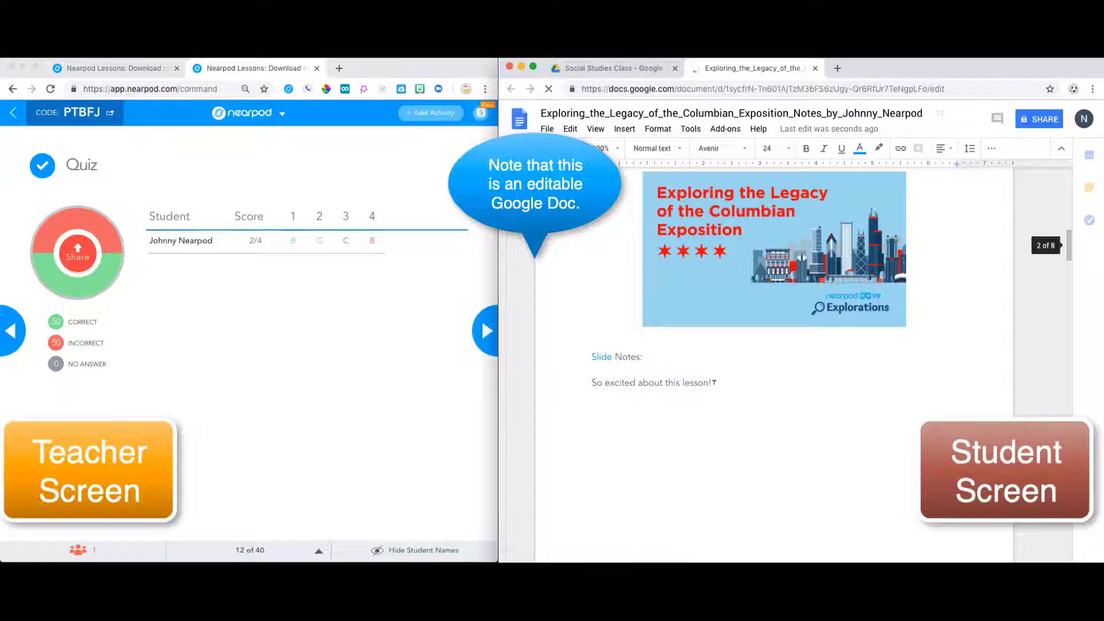
scroll(747, 423, "down", 5)
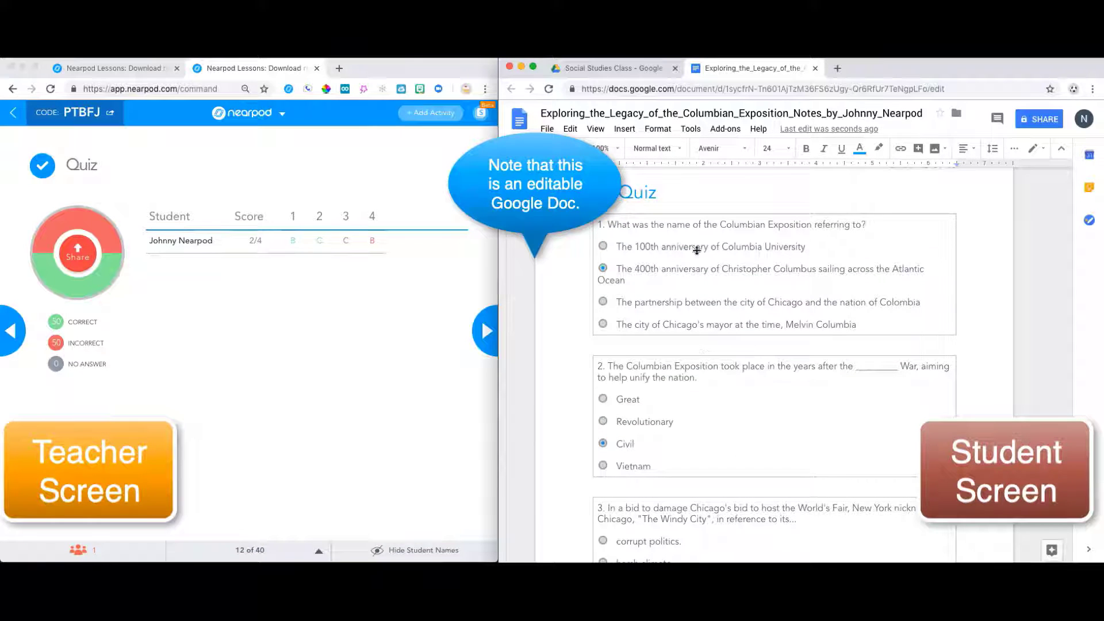
scroll(703, 458, "down", 3)
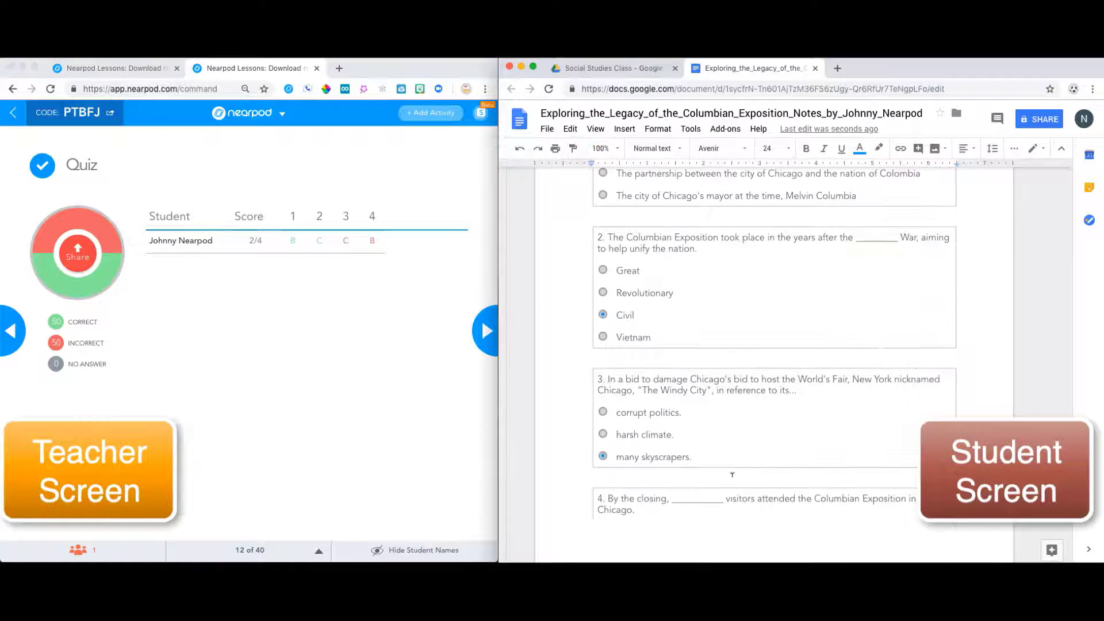
scroll(732, 474, "down", 5)
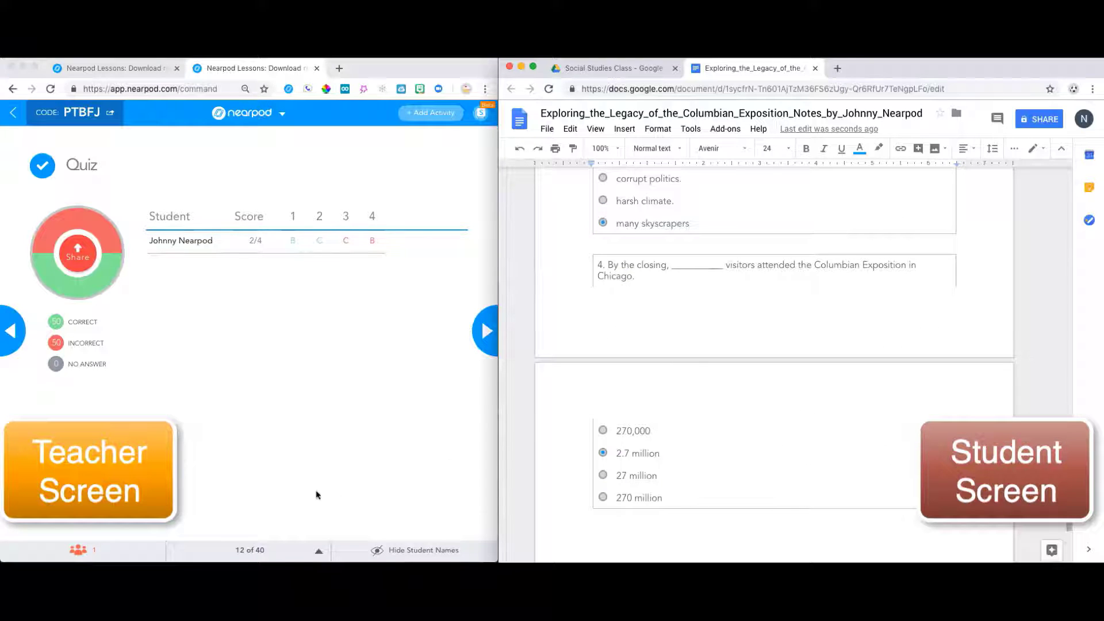
scroll(619, 337, "up", 15)
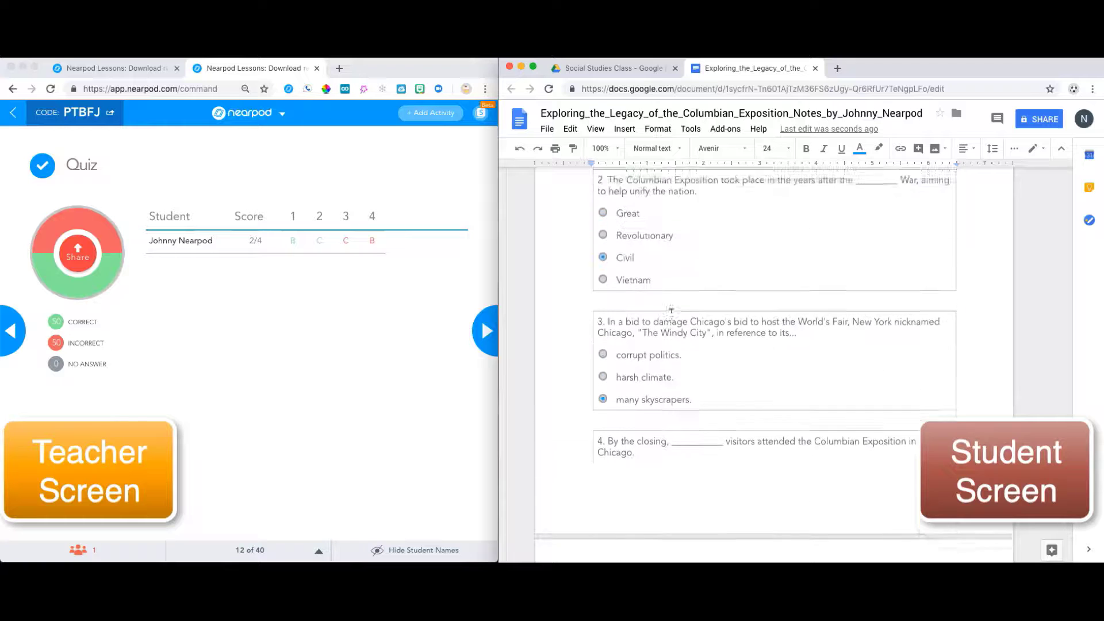
scroll(671, 311, "up", 15)
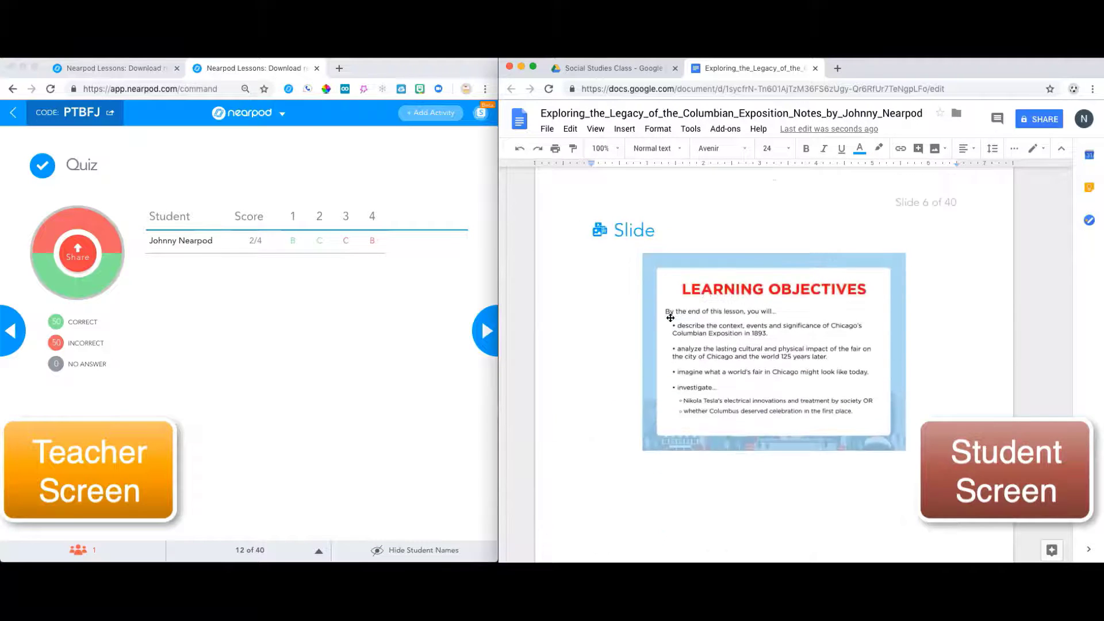
scroll(668, 316, "up", 5)
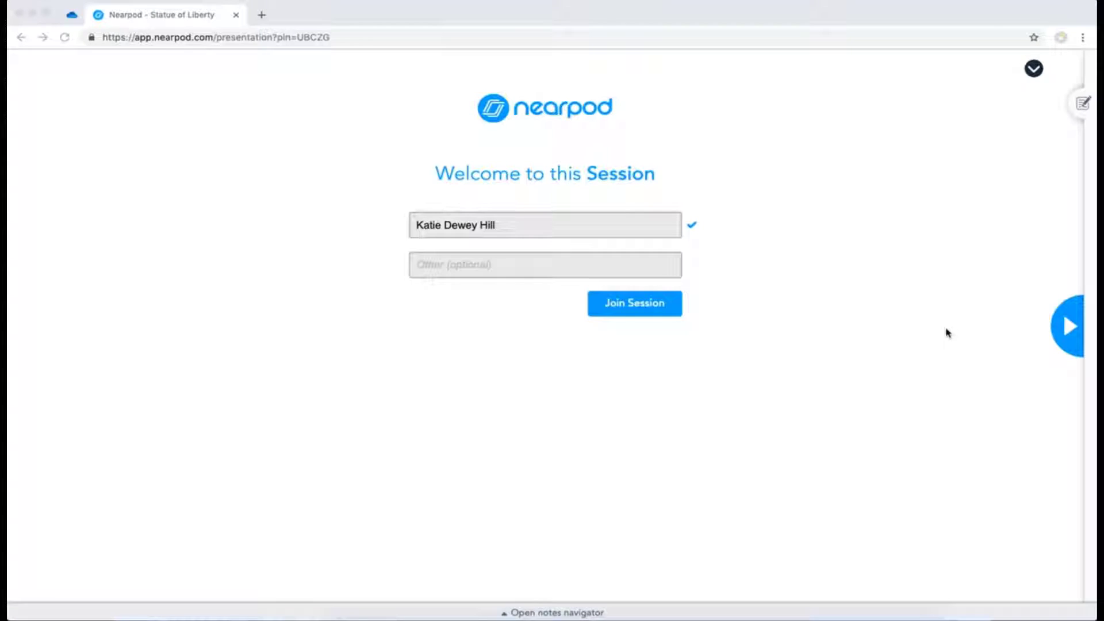
Step: Join the Statue of Liberty session as a student and save its notes to the Nearpod Notes folder in OneDrive
left_click(625, 309)
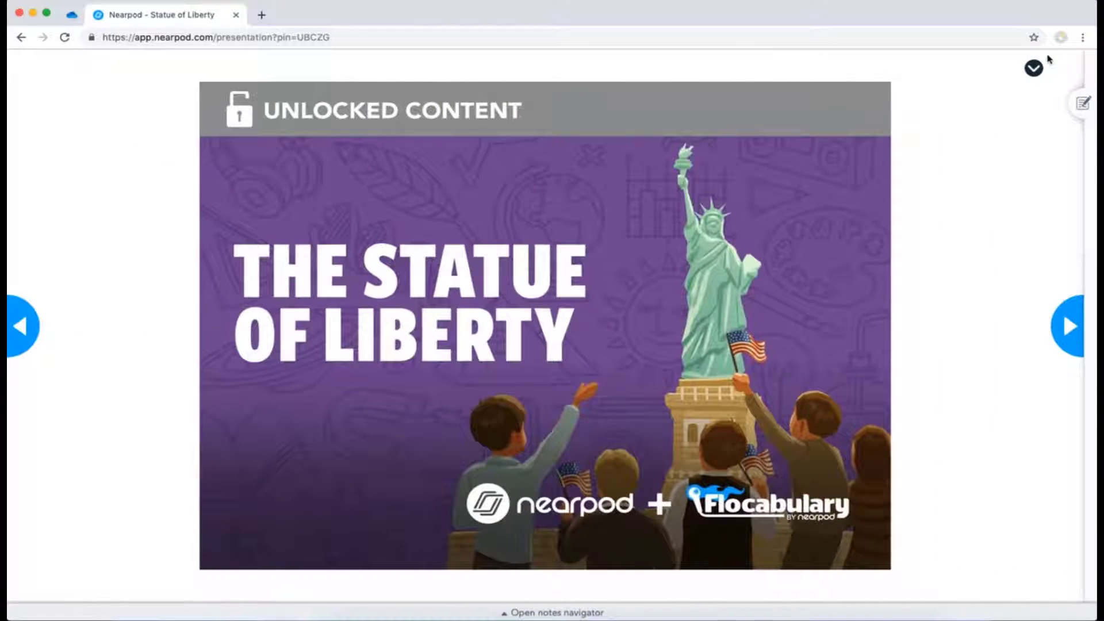
left_click(1083, 105)
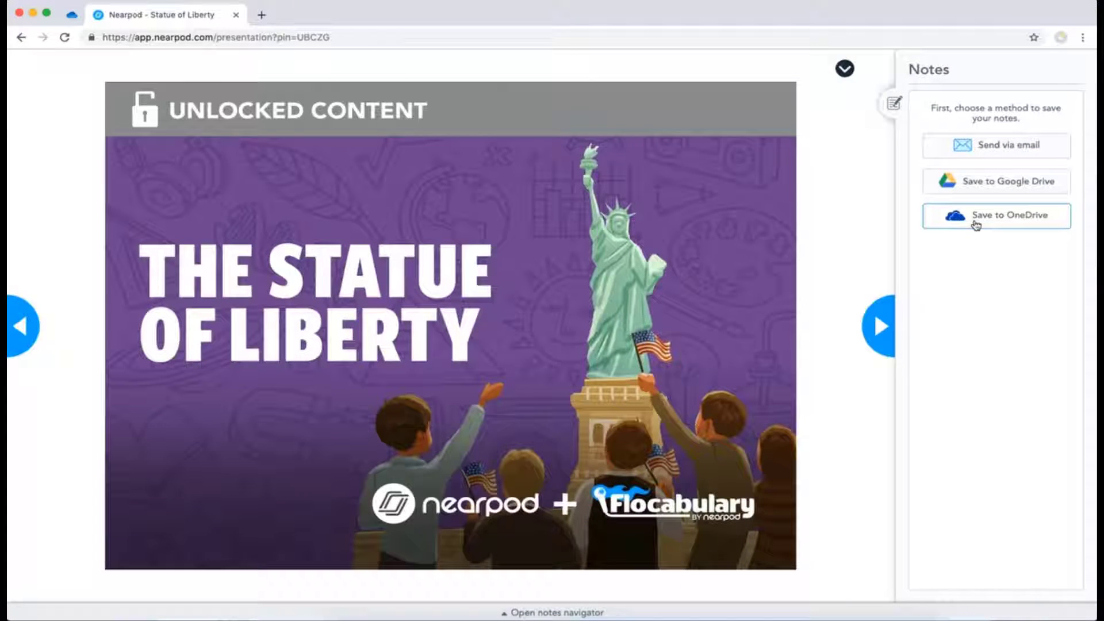
left_click(976, 225)
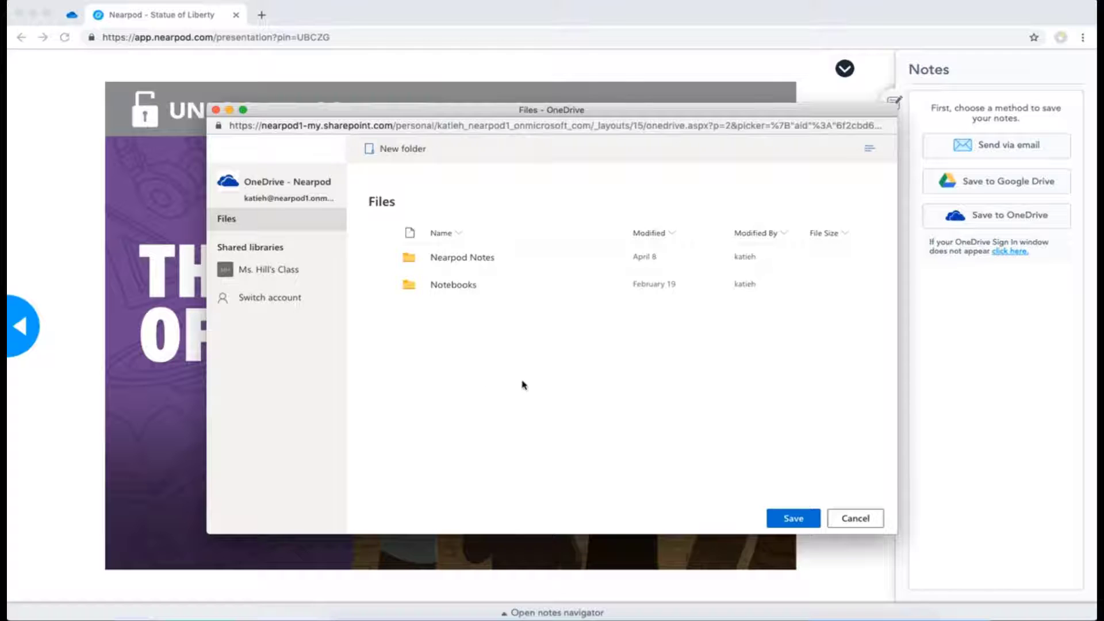
left_click(382, 257)
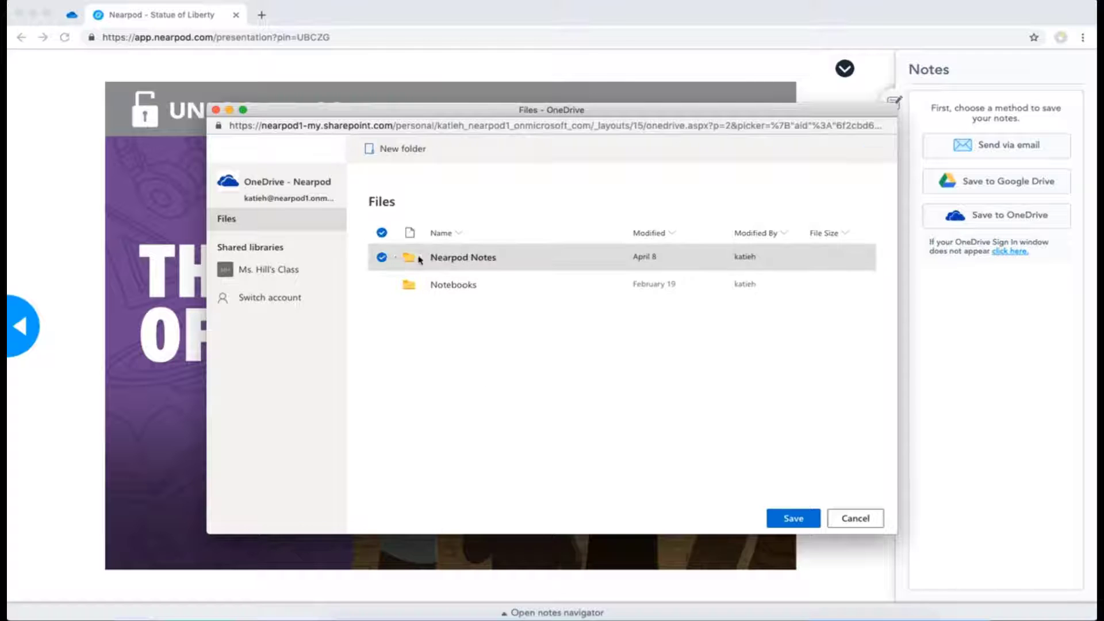
left_click(796, 520)
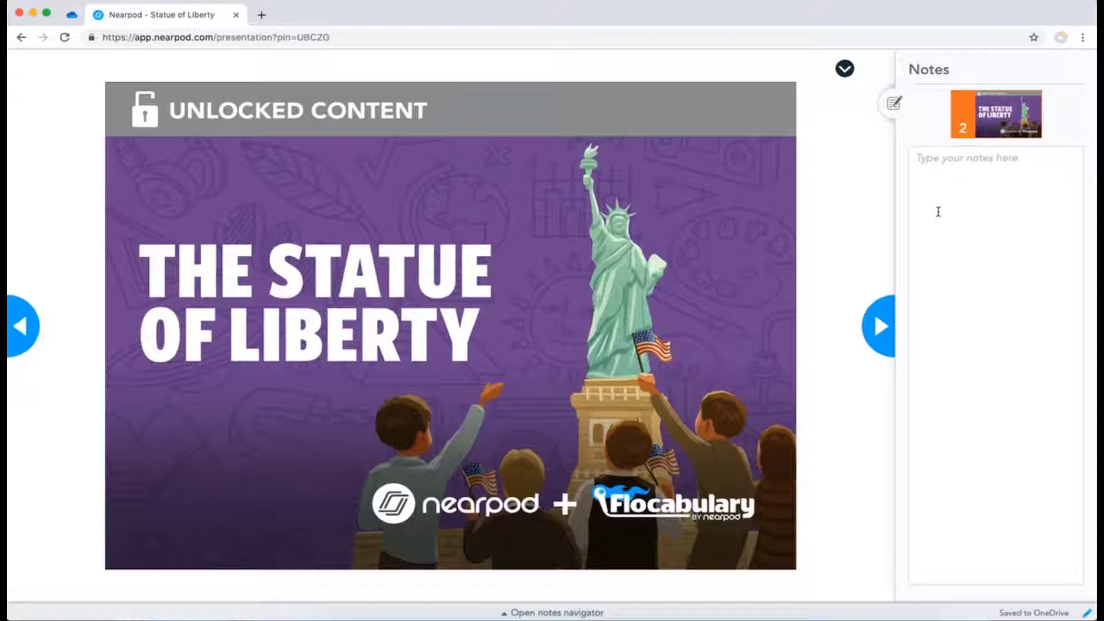
Step: Add the note "Excited for this lesson!" to the Statue of Liberty title slide and close the notes
left_click(939, 212)
type("Excited for this lesson!")
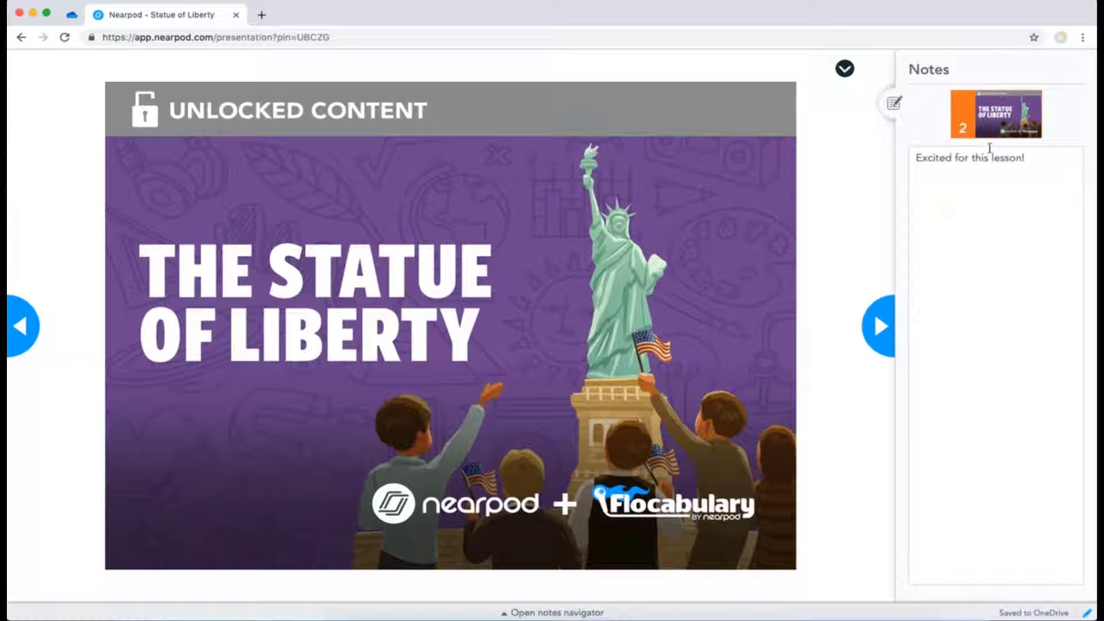
left_click(896, 106)
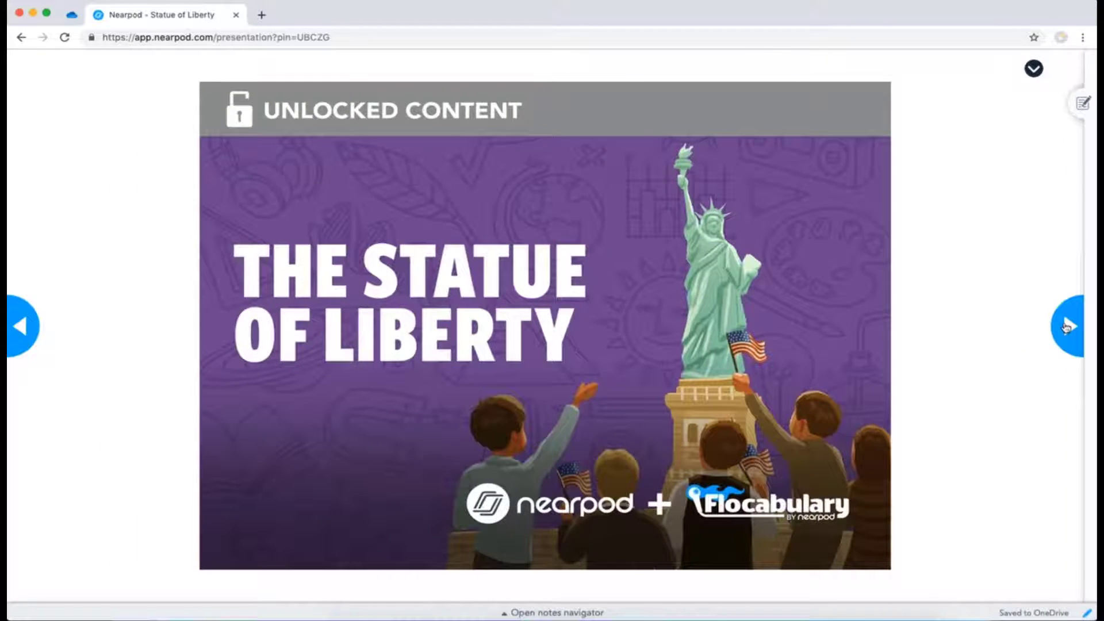
Step: Page forward through the student lesson from the title slide past Today's Lesson to the Flocabulary video
left_click(1066, 326)
left_click(1065, 325)
left_click(1065, 325)
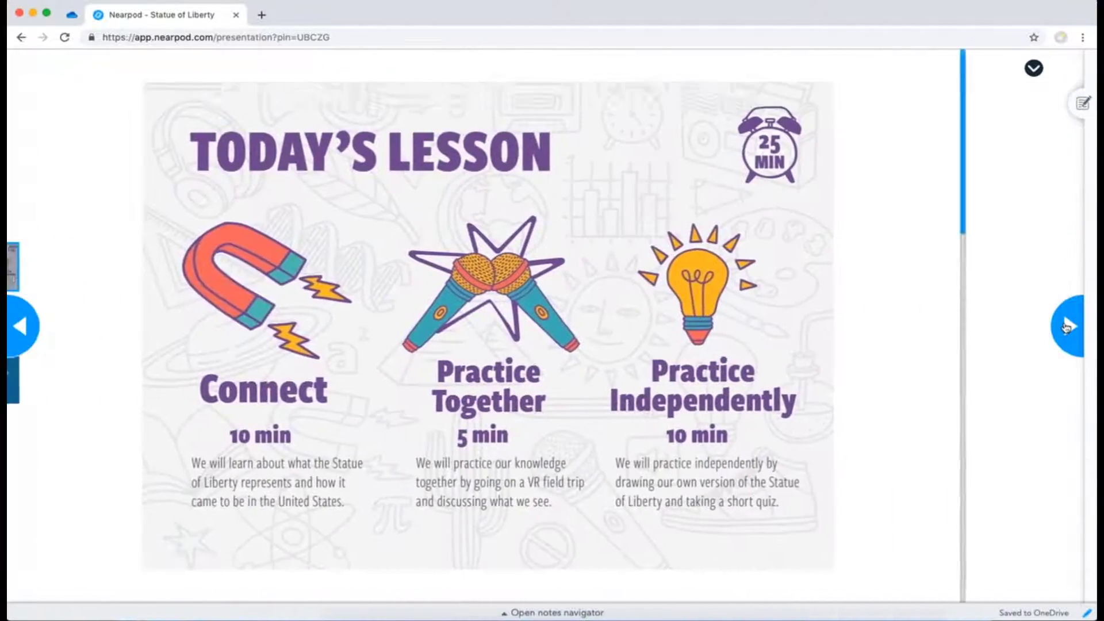
left_click(1065, 326)
left_click(1065, 326)
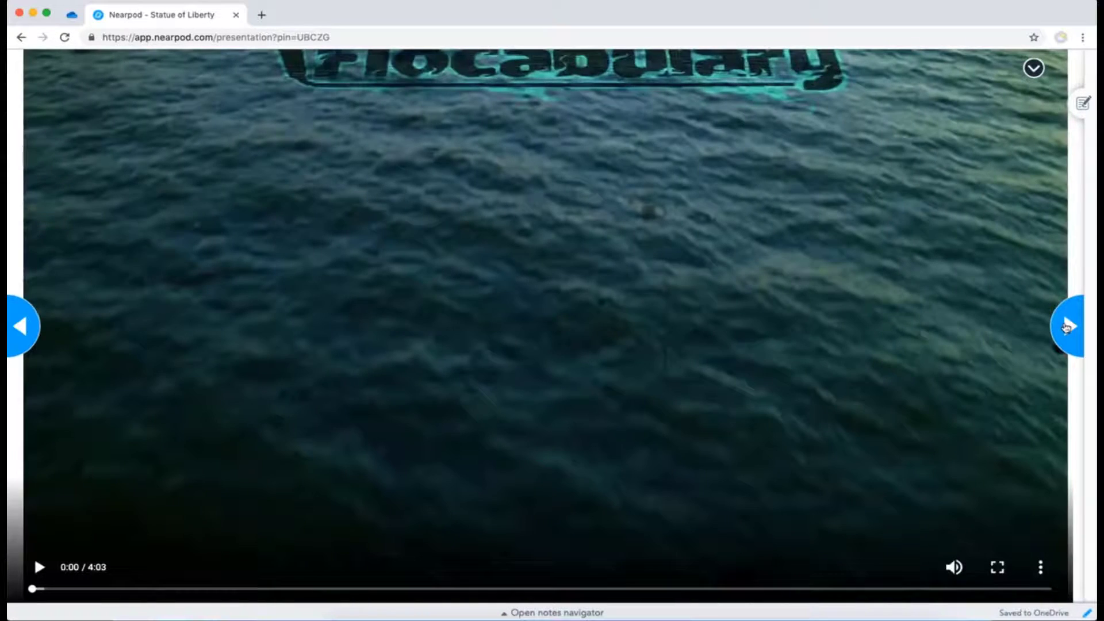
left_click(1067, 326)
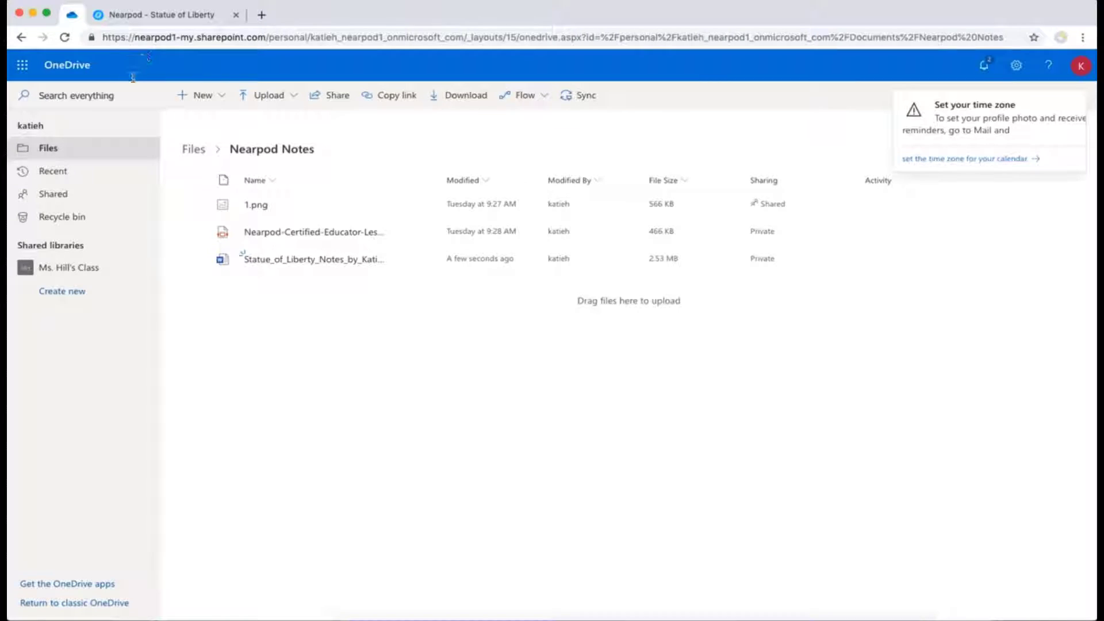
Step: Open the Statue of Liberty notes document from OneDrive's Nearpod Notes folder and review its slides, video, Matching Pairs and Collaborate pages
left_click(338, 259)
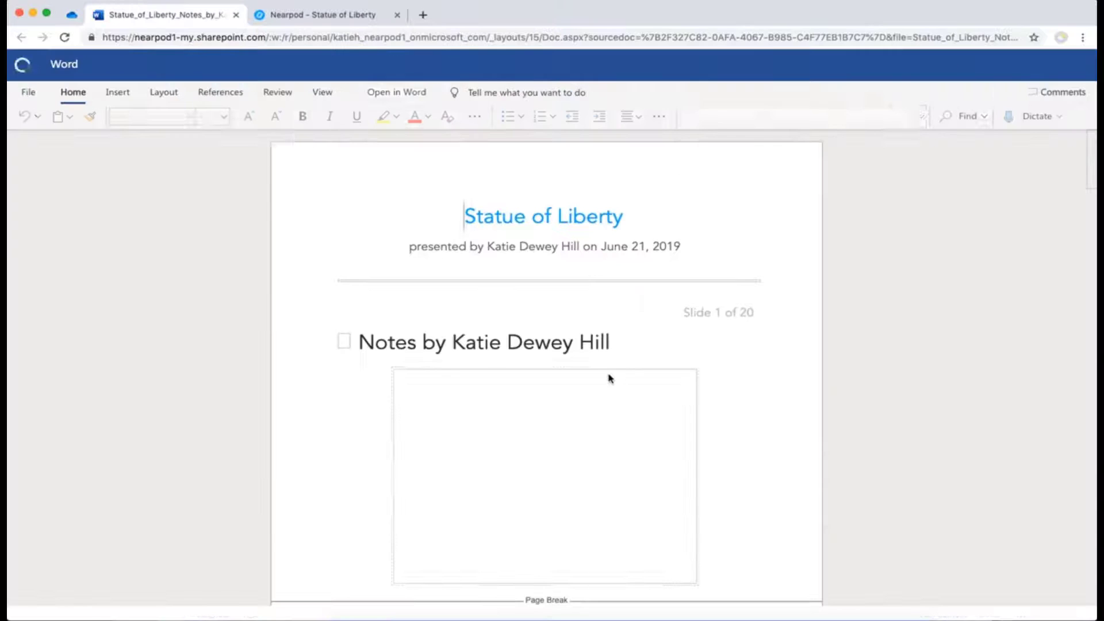
scroll(755, 385, "down", 15)
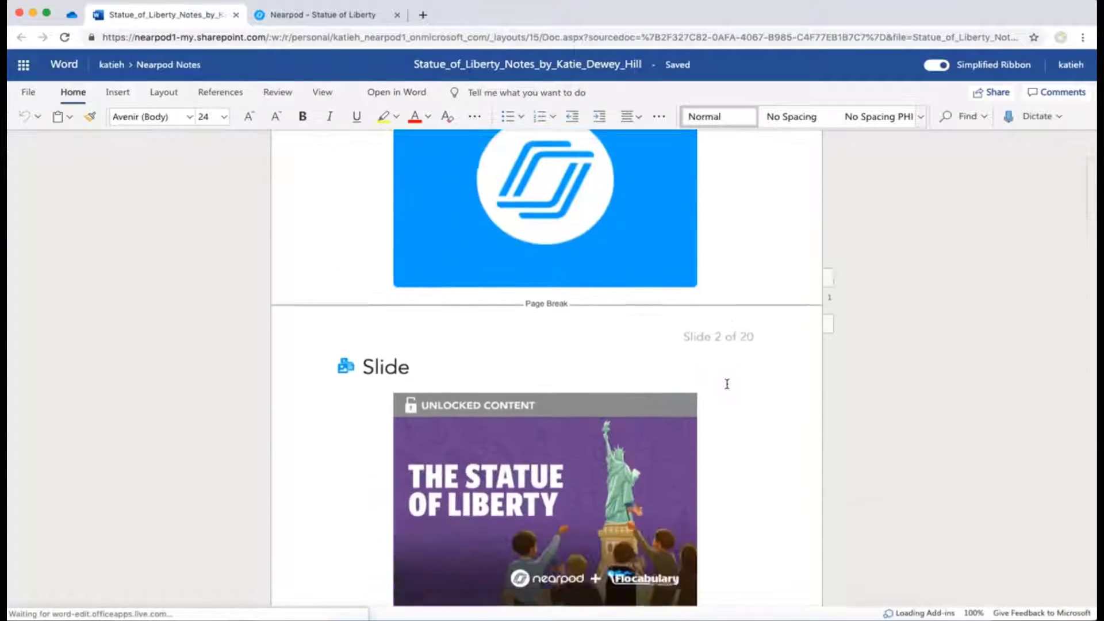
scroll(727, 384, "down", 12)
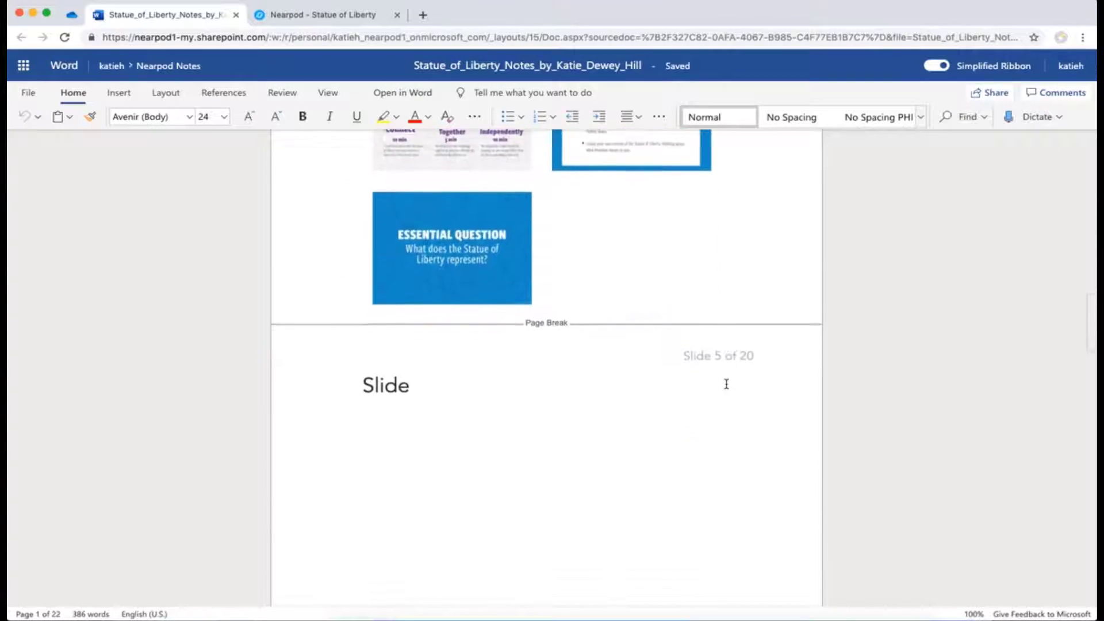
scroll(727, 385, "down", 15)
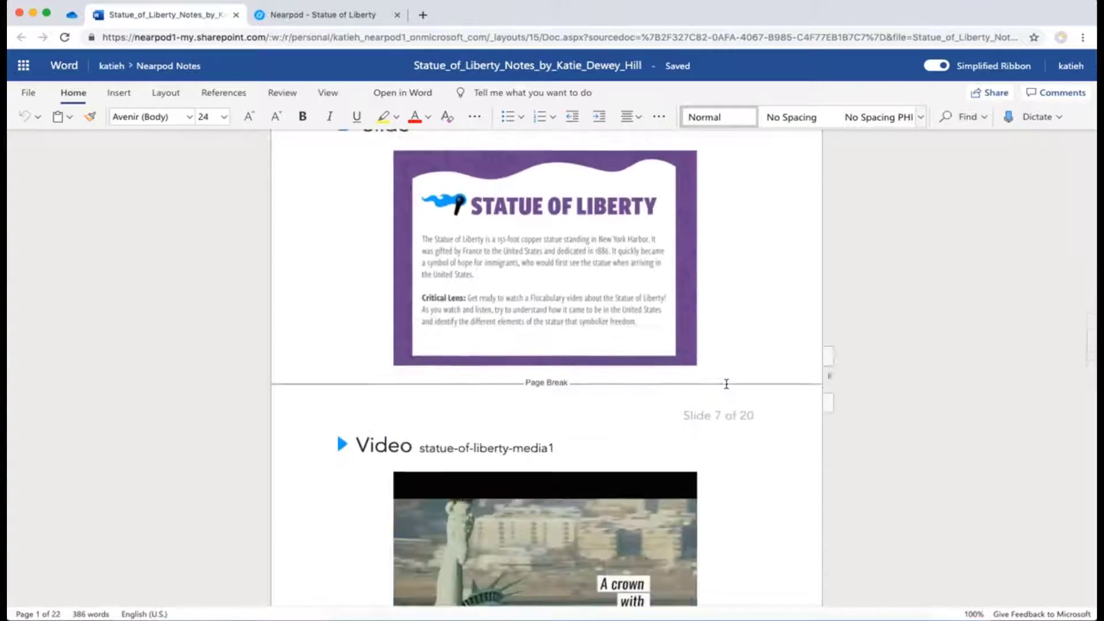
scroll(597, 343, "up", 3)
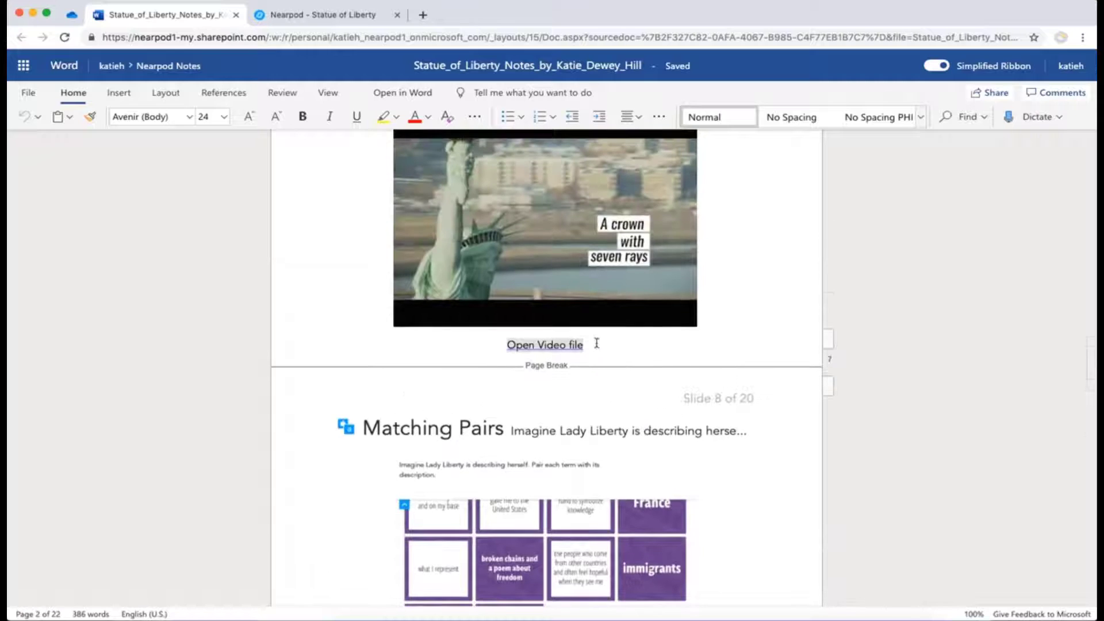
scroll(675, 426, "down", 9)
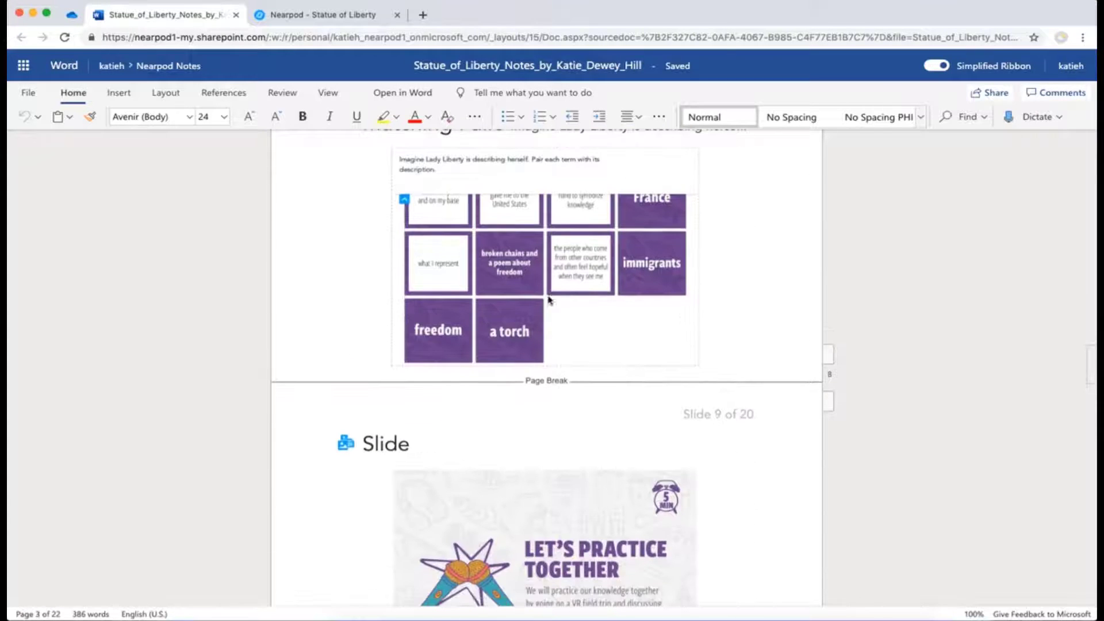
scroll(605, 365, "down", 20)
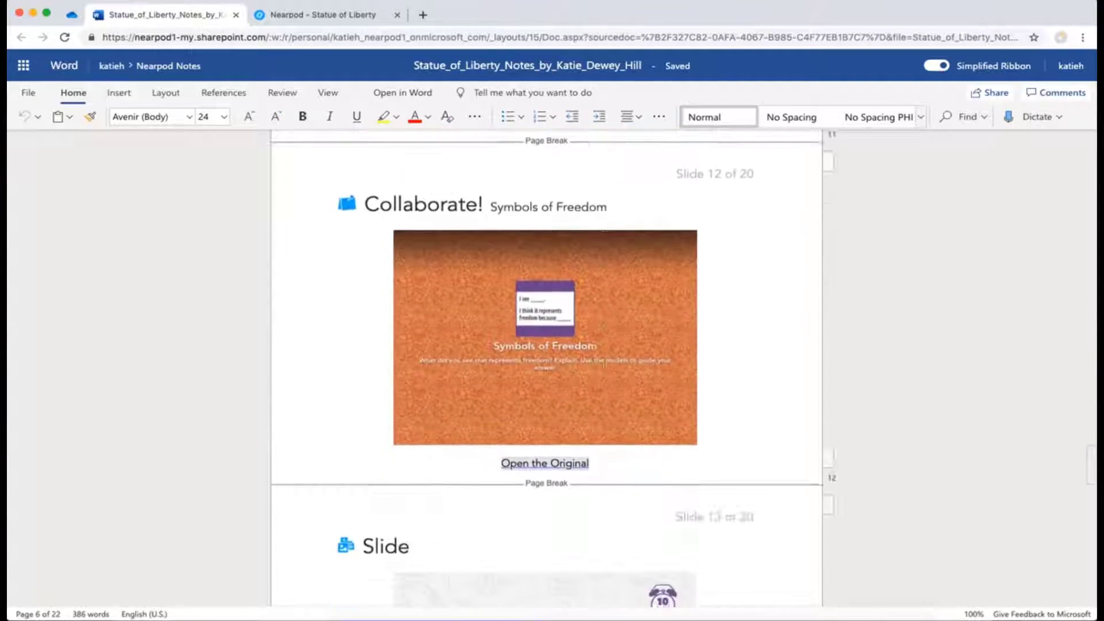
Step: Examine the quiz answers and the Draw It response saved in the Statue of Liberty notes document
scroll(604, 363, "down", 20)
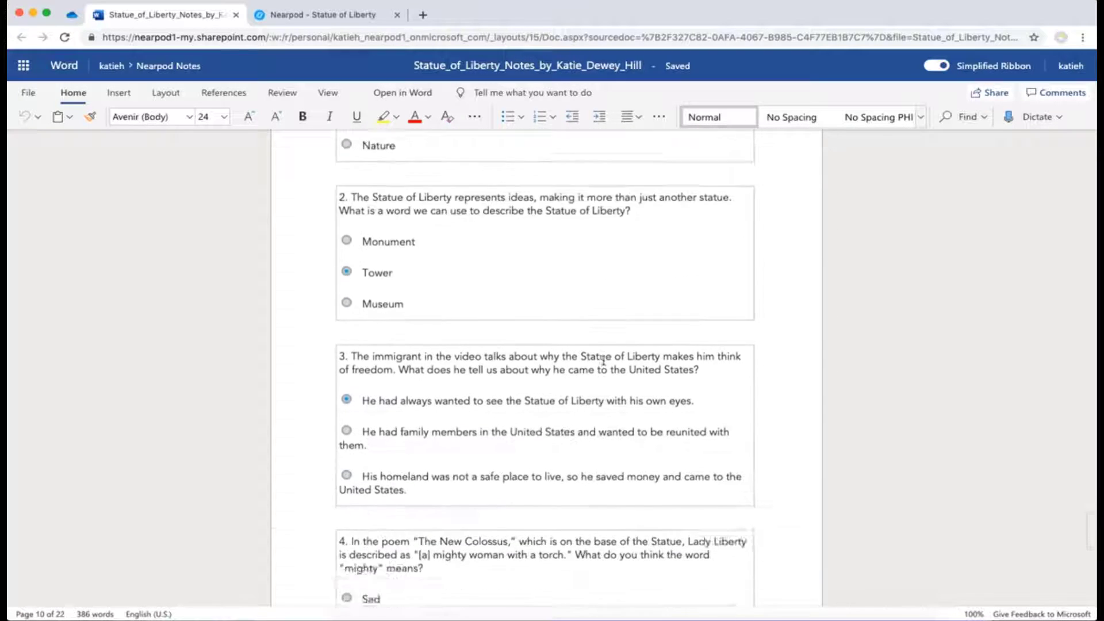
scroll(602, 359, "down", 10)
scroll(604, 357, "up", 6)
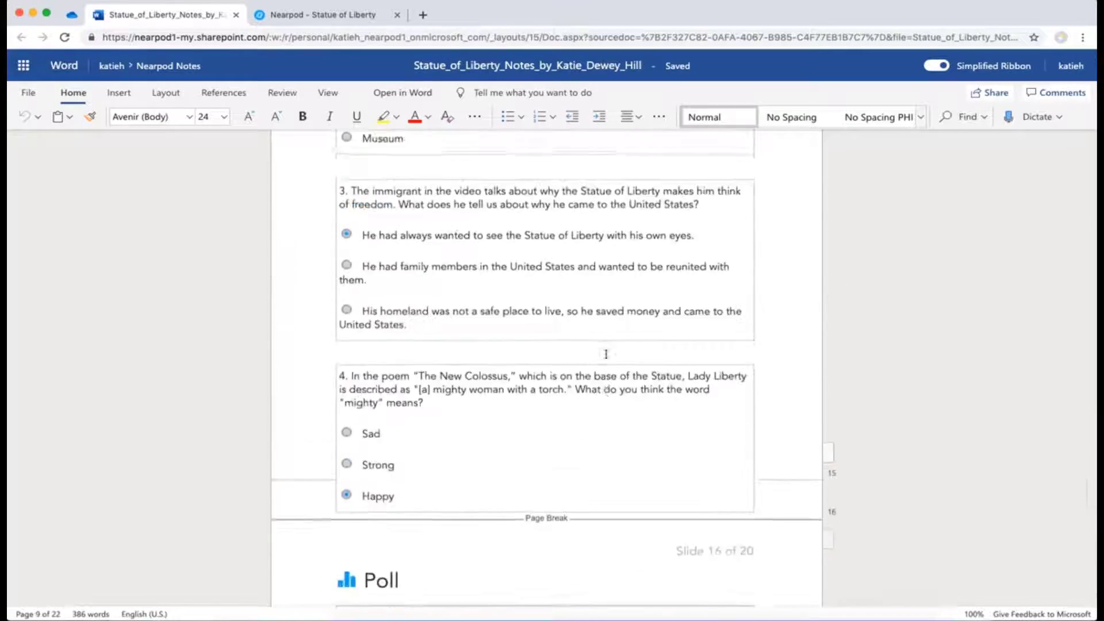
scroll(606, 353, "up", 15)
left_click(524, 316)
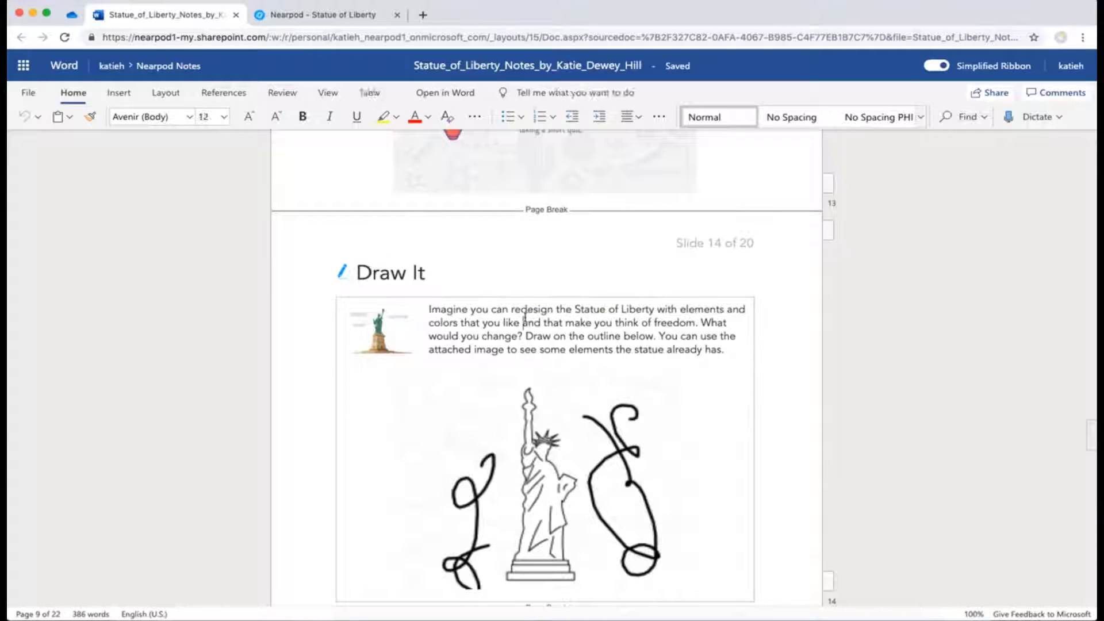
left_click_drag(525, 320, 597, 322)
left_click(619, 323)
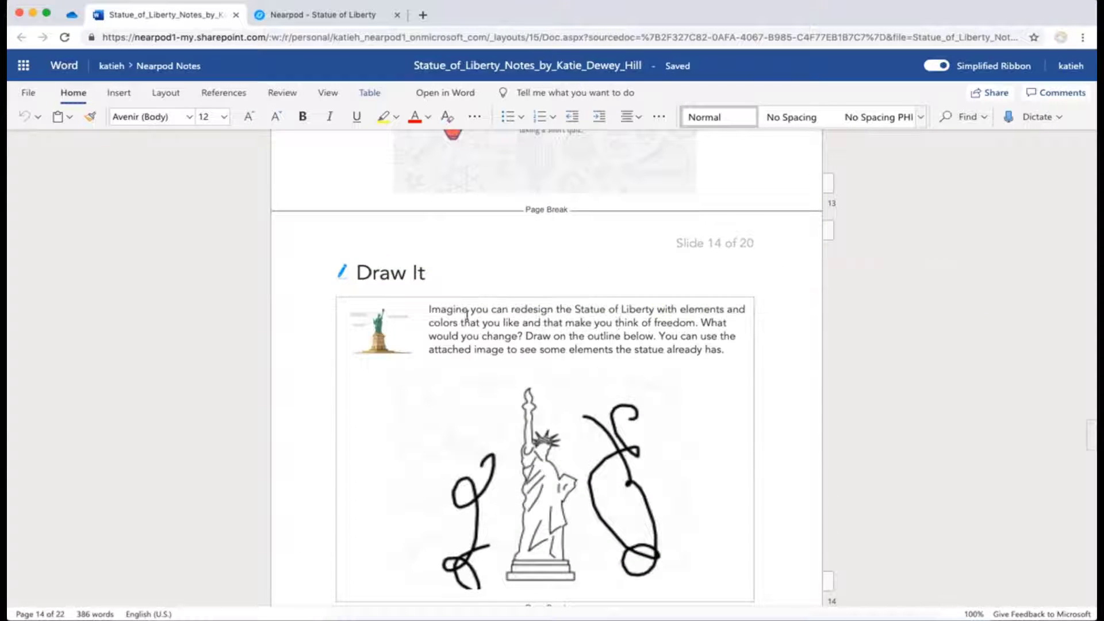
scroll(467, 315, "up", 8)
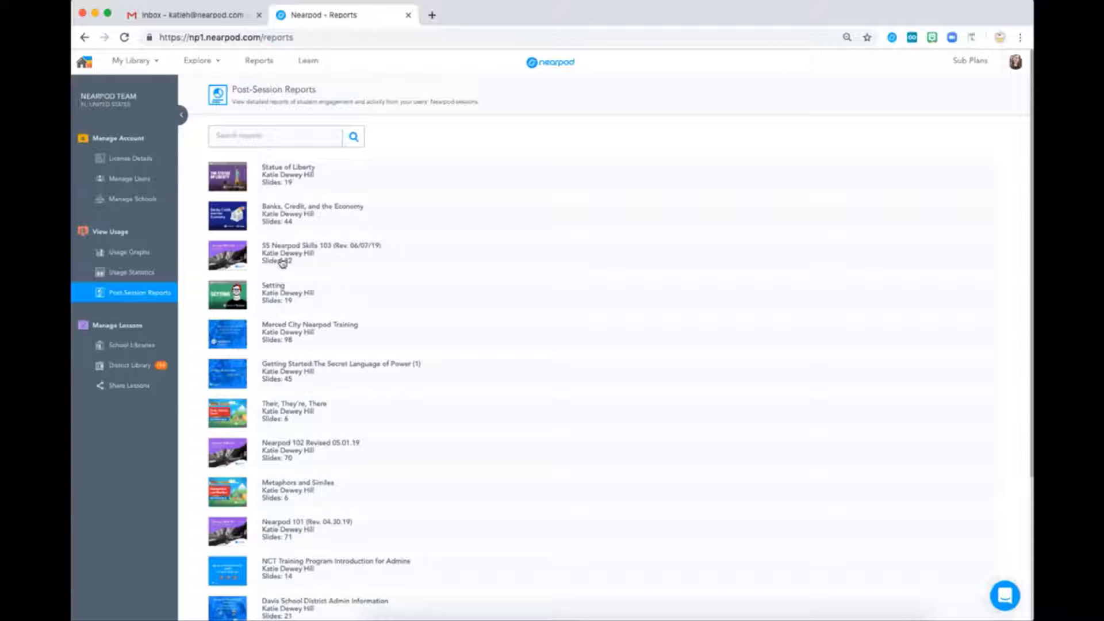
Step: Open the report of the 2019-6-18 9:25 am Banks, Credit, and the Economy session and share it by e-mail
left_click(290, 220)
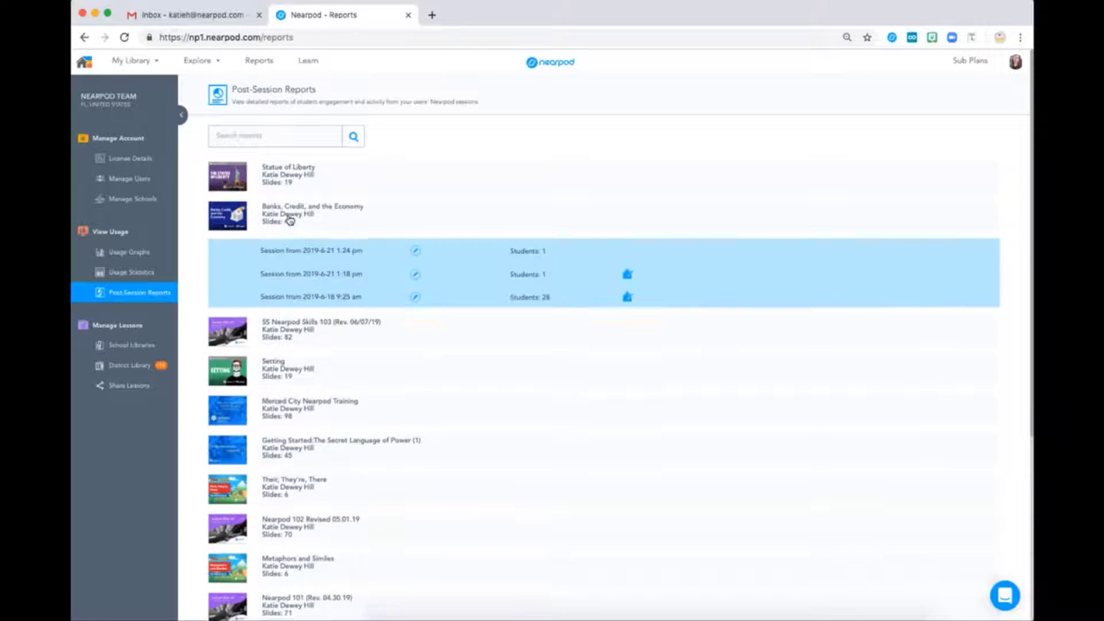
left_click(308, 299)
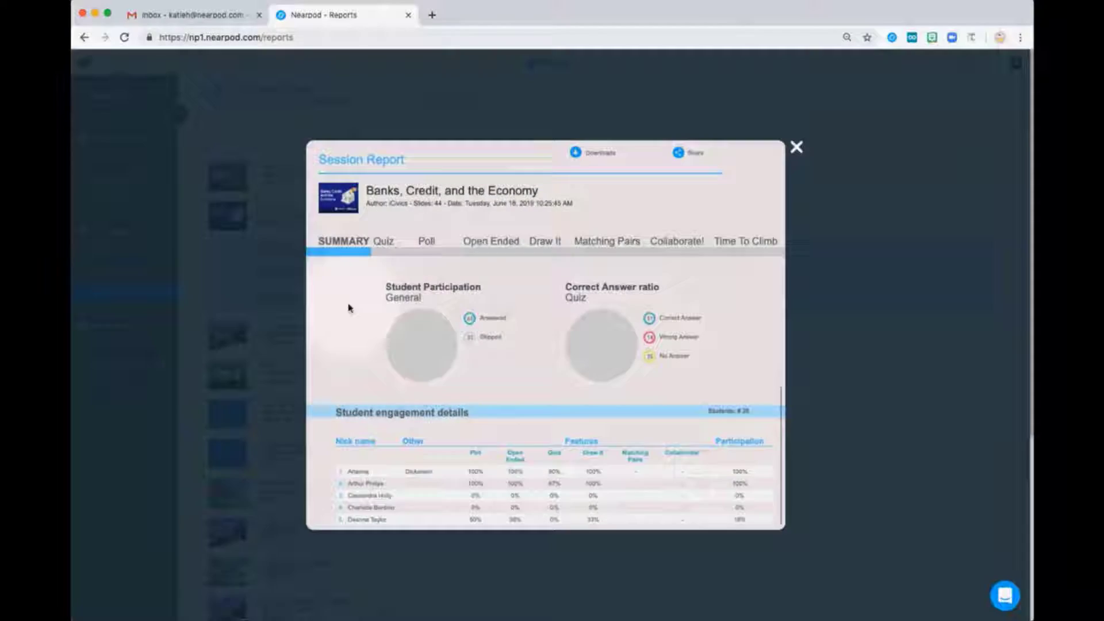
left_click(680, 153)
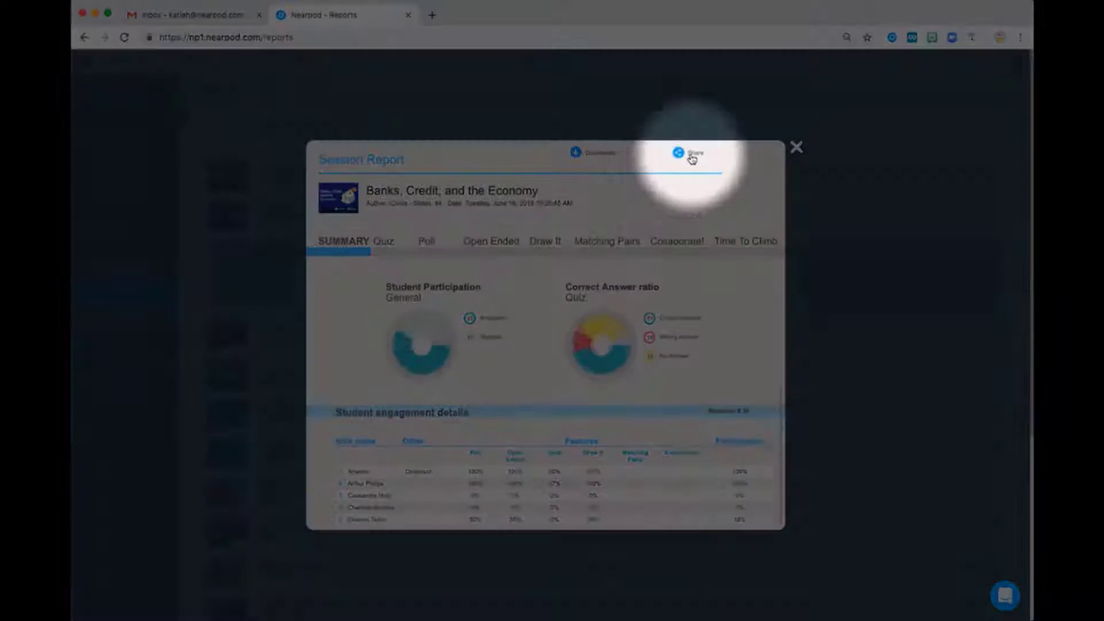
left_click(515, 281)
left_click(532, 306)
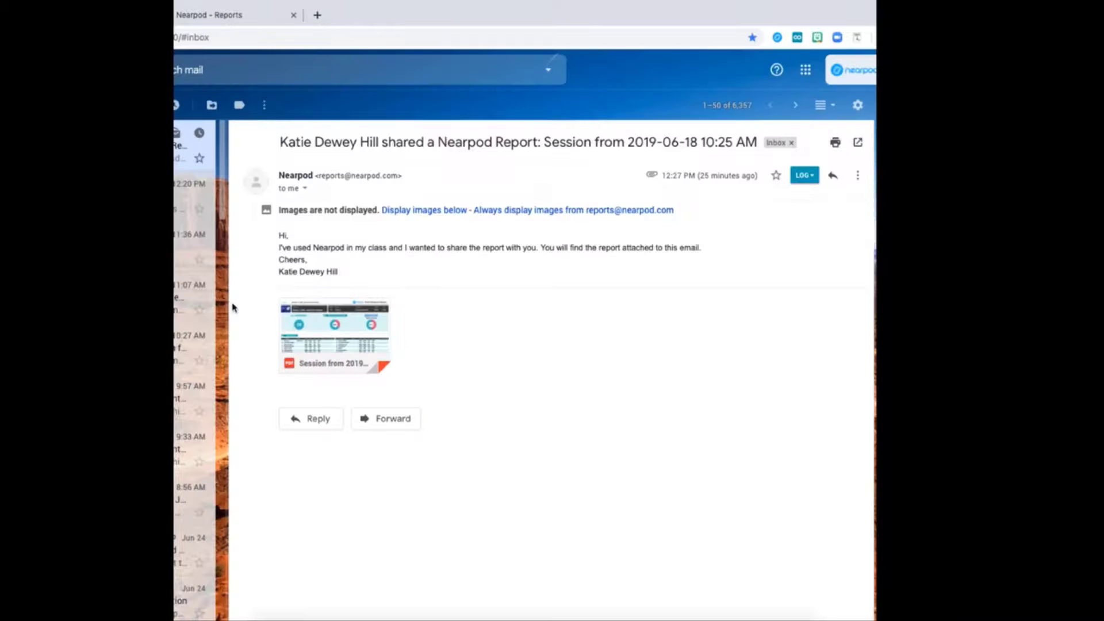
Step: View the session report PDF attached to the shared Nearpod report e-mail and close the preview
mouse_move(314, 314)
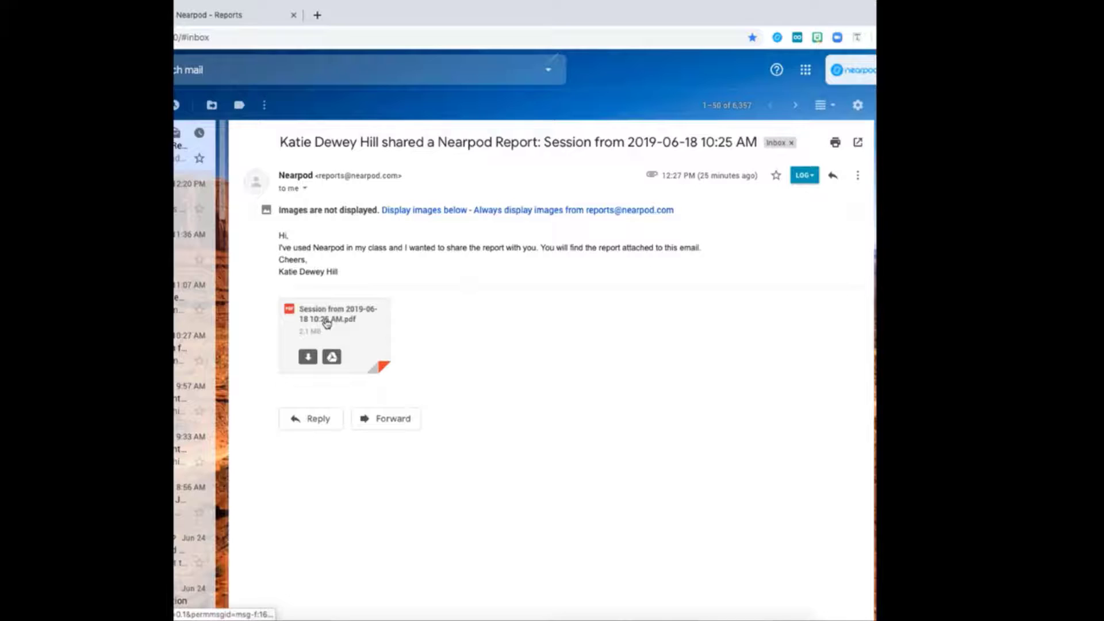
left_click(327, 323)
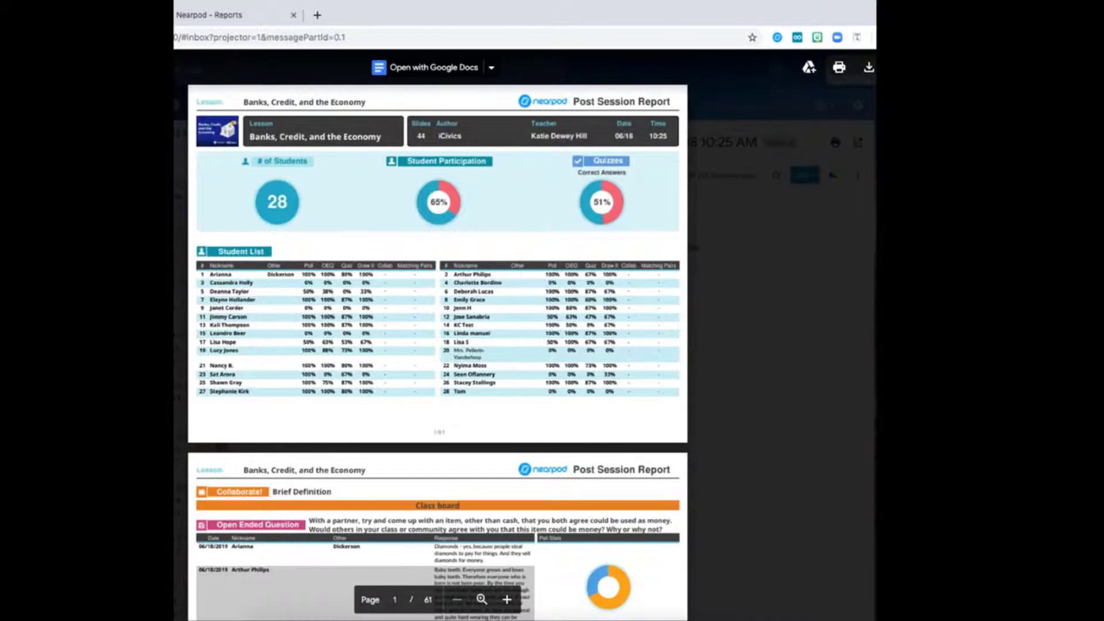
key("Escape")
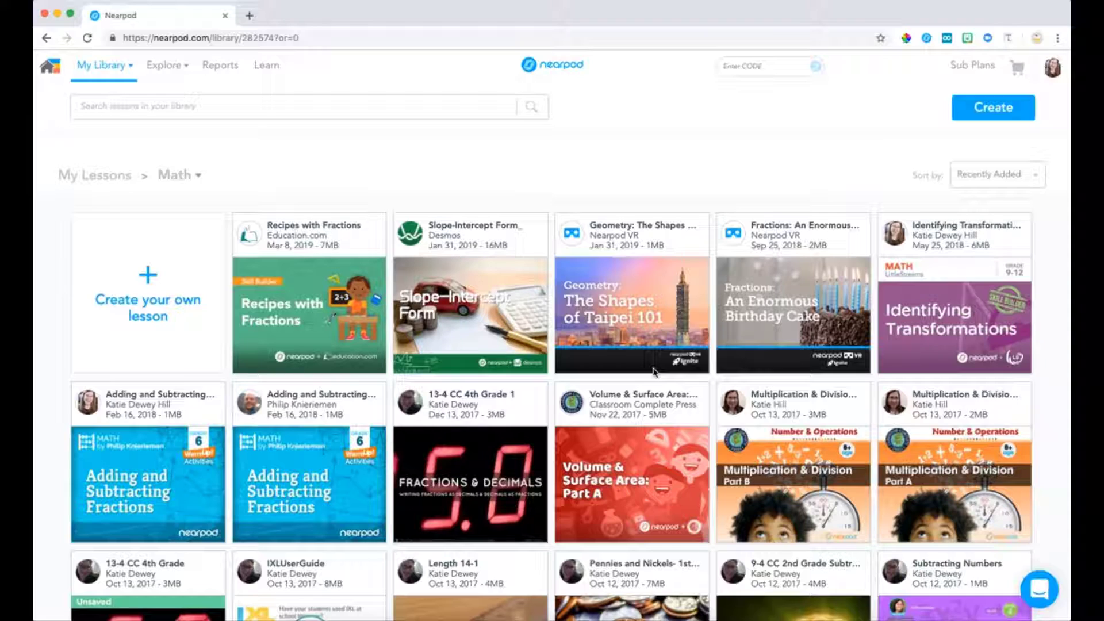
Step: Open the share options for the "13-4 CC 4th Grade 1" math lesson and enter the recipient's e-mail address
mouse_move(507, 406)
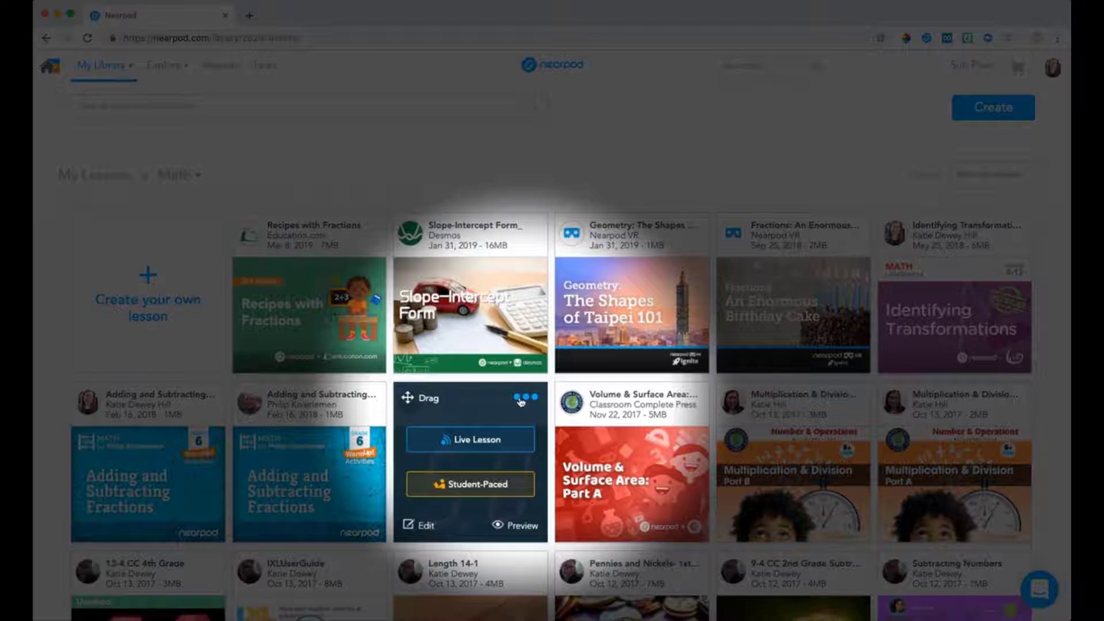
left_click(525, 401)
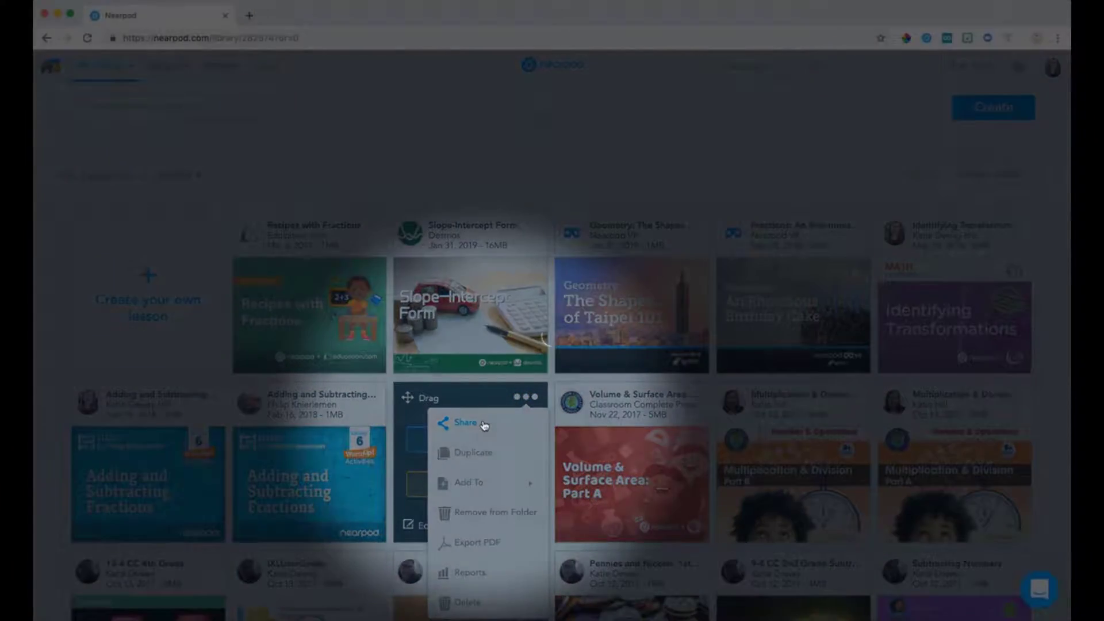
left_click(483, 423)
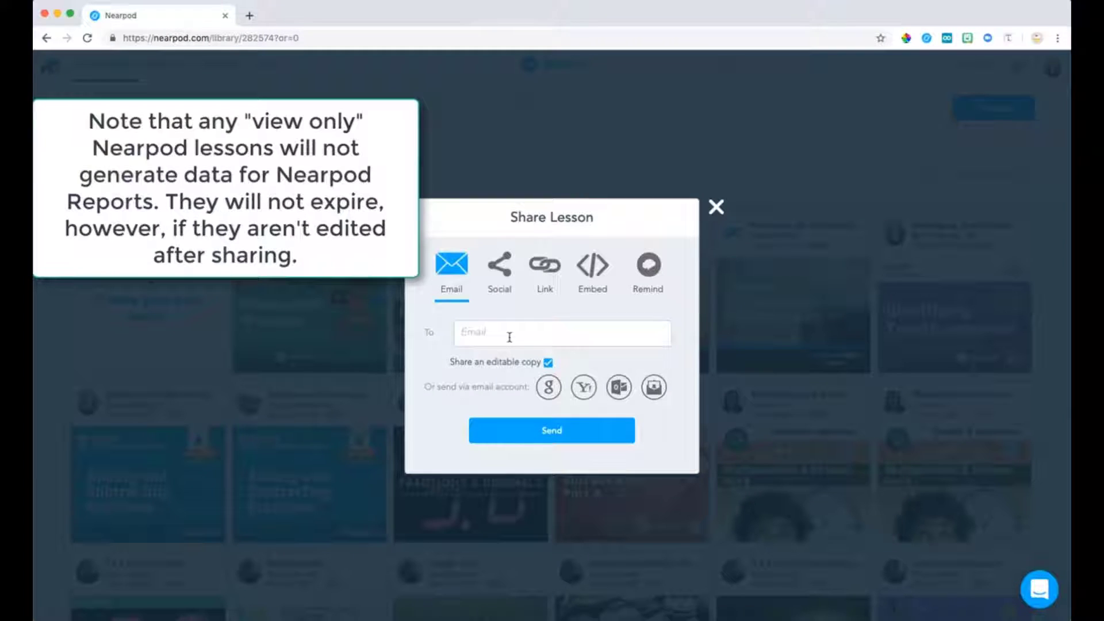
left_click(509, 337)
left_click(486, 364)
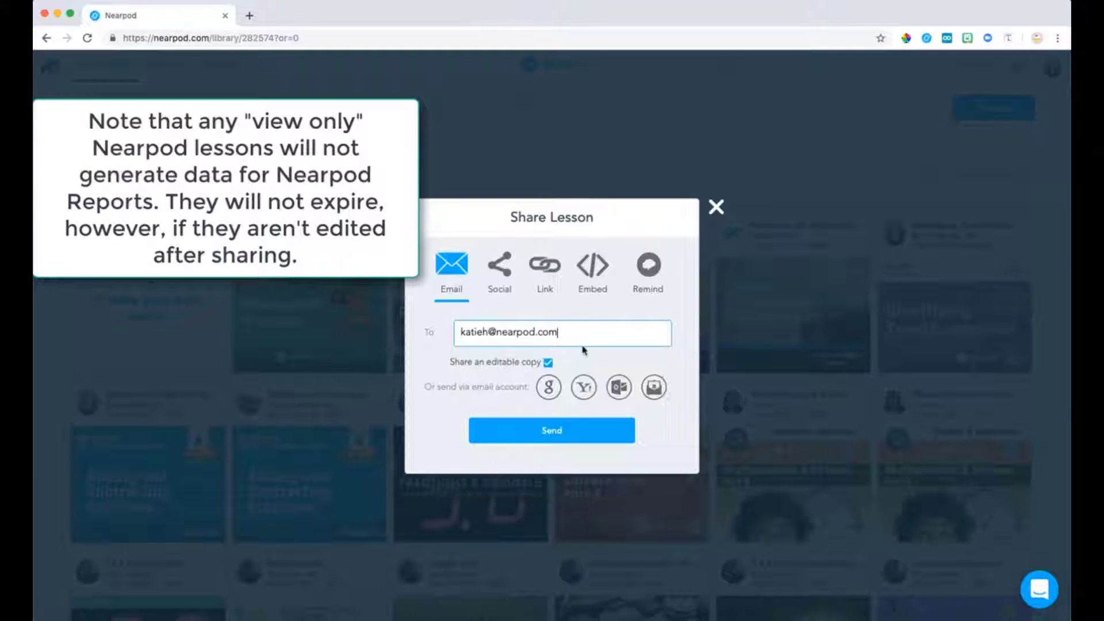
Step: Look through the Social, Link, Embed and Remind options for sharing the math lesson, closing the Remind page at the end
left_click(500, 268)
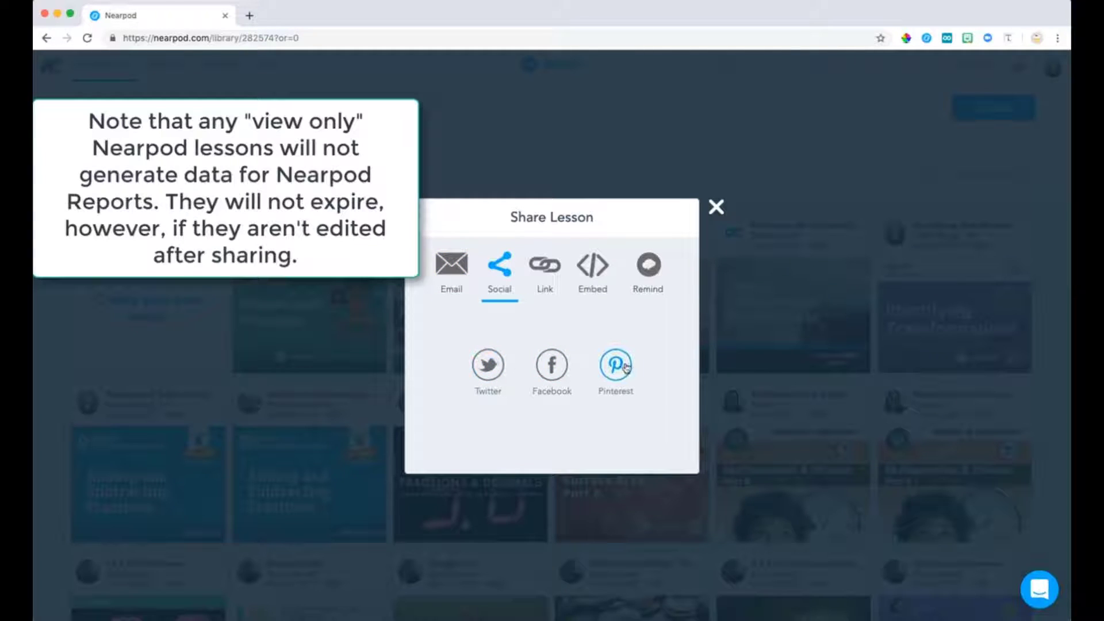
left_click(544, 269)
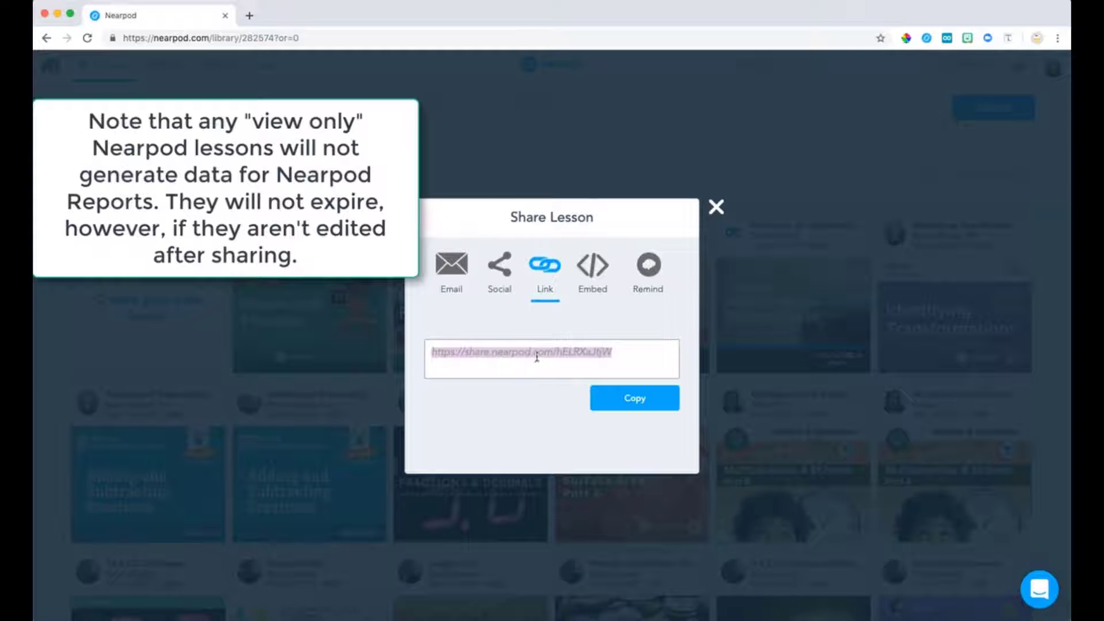
left_click(600, 273)
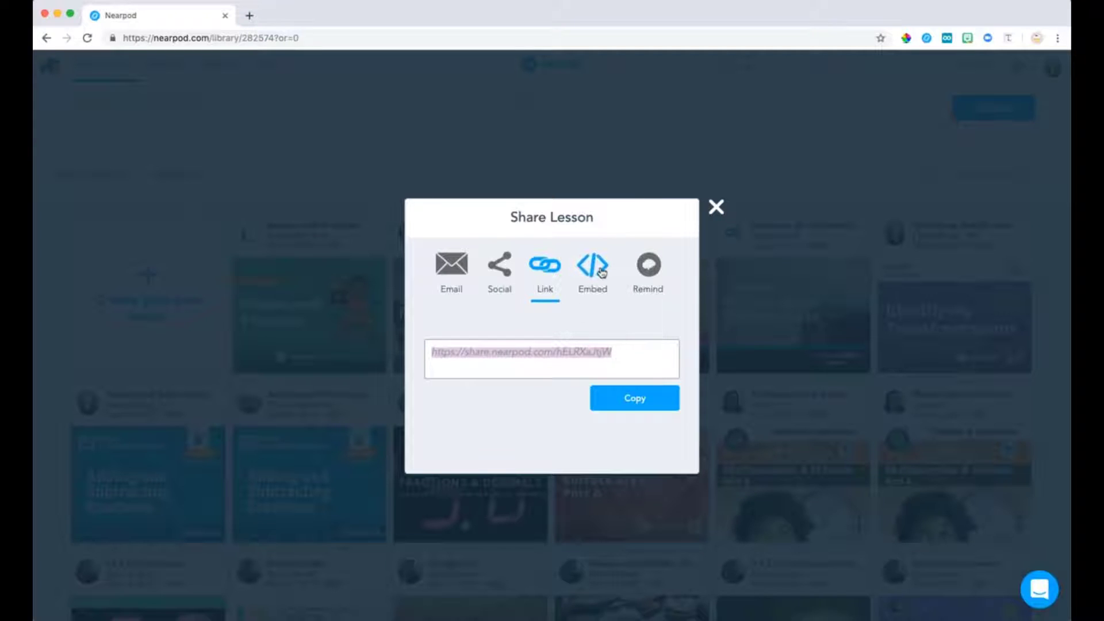
left_click(649, 269)
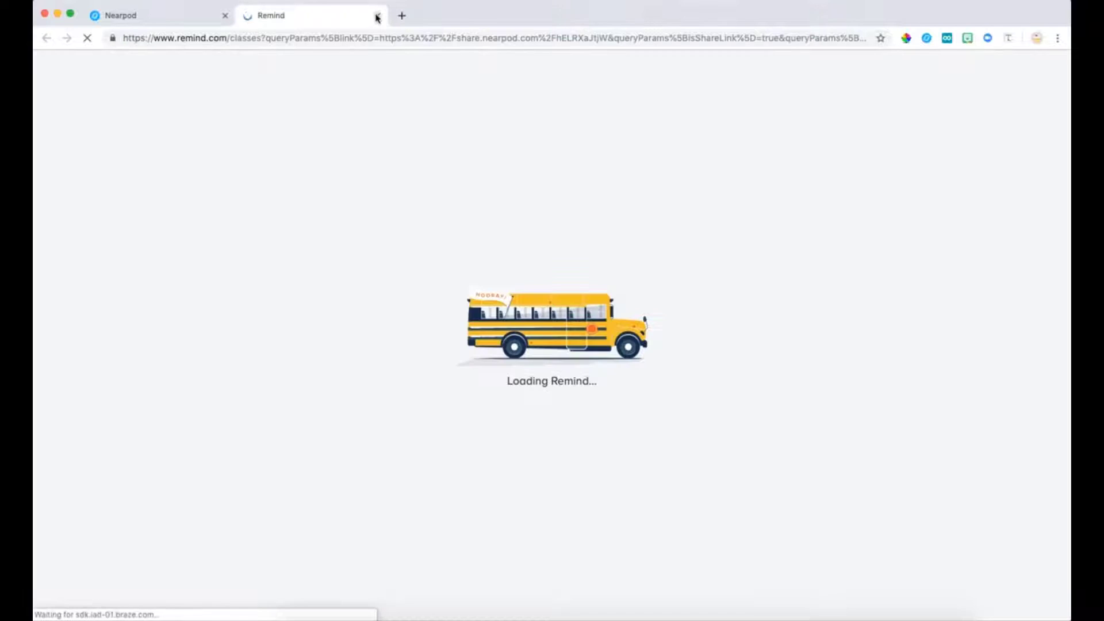
left_click(377, 17)
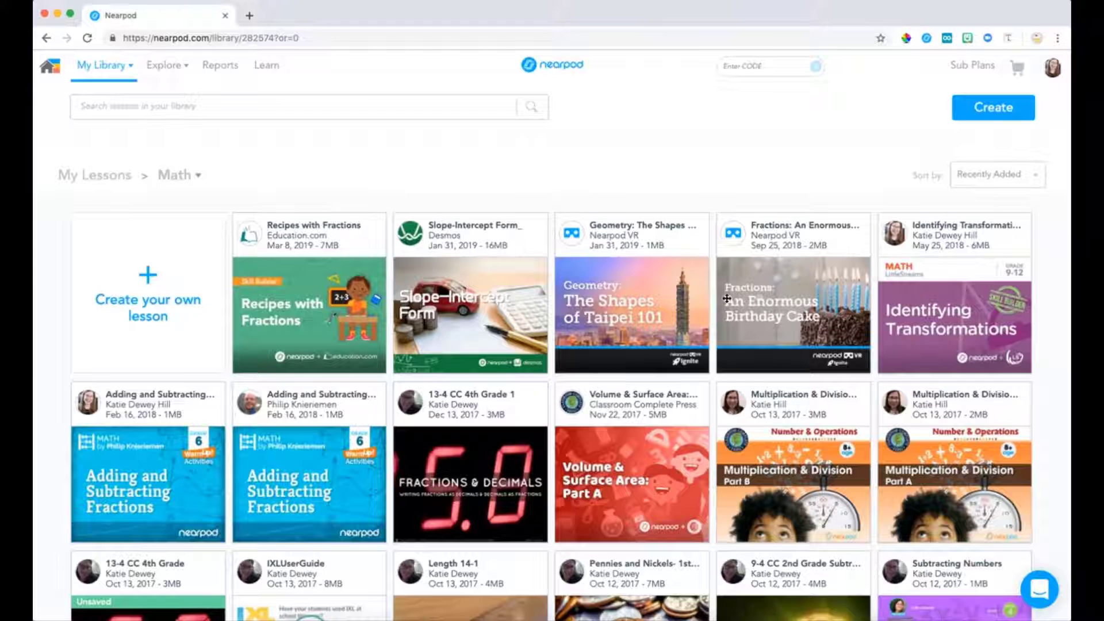
Step: Launch Recipes with Fractions as a Student-Paced session, review its Social, Link and Embed sharing options, and close the code window
mouse_move(344, 282)
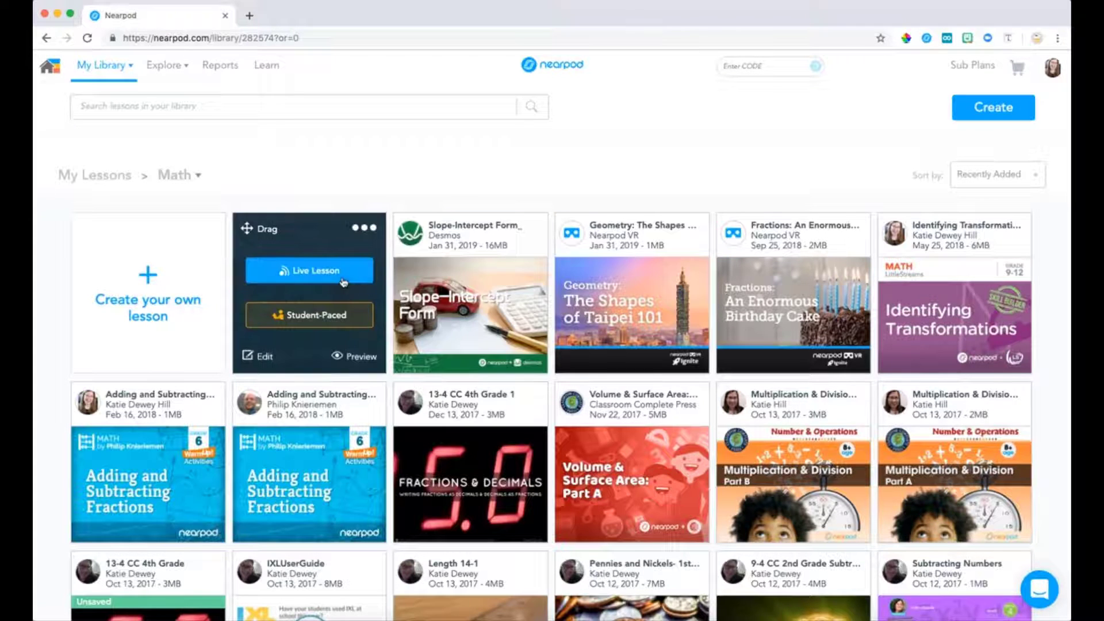
left_click(299, 319)
left_click(525, 228)
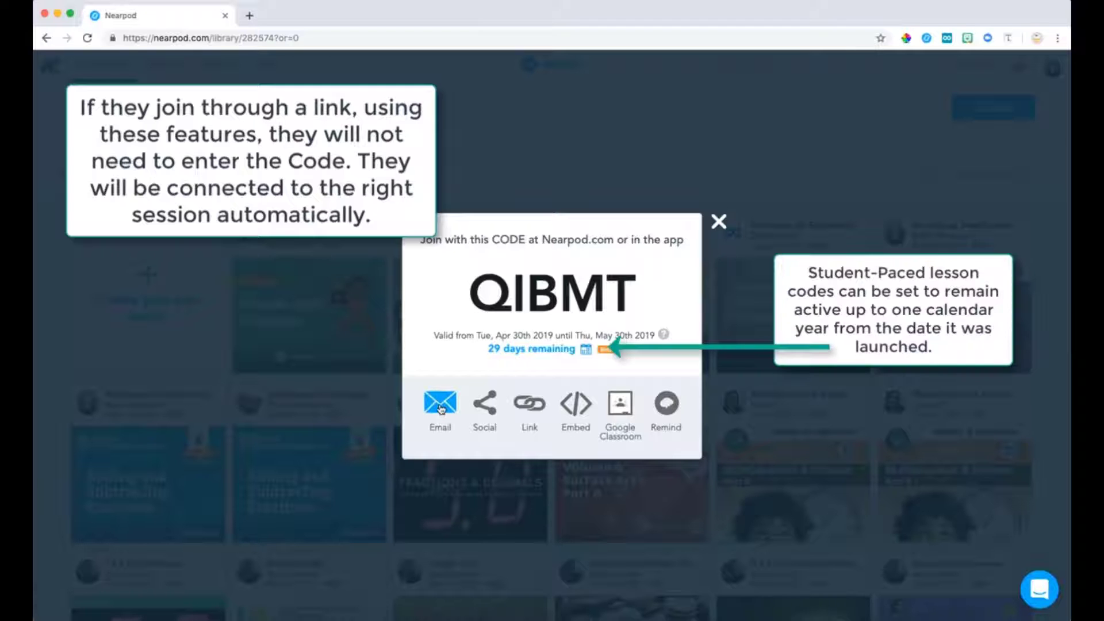
left_click(483, 409)
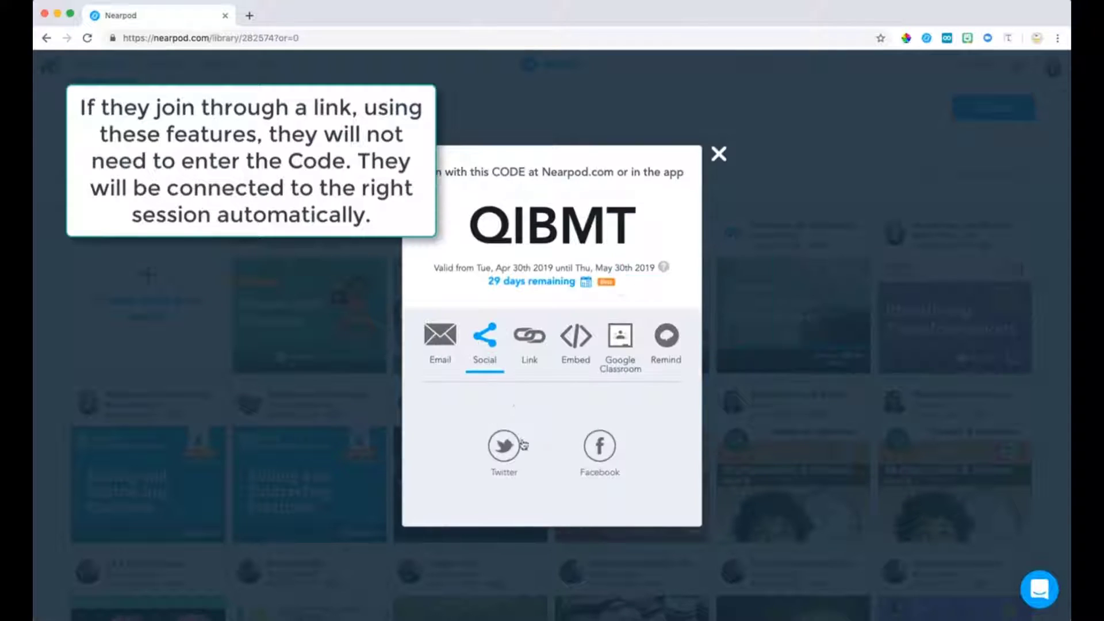
left_click(532, 340)
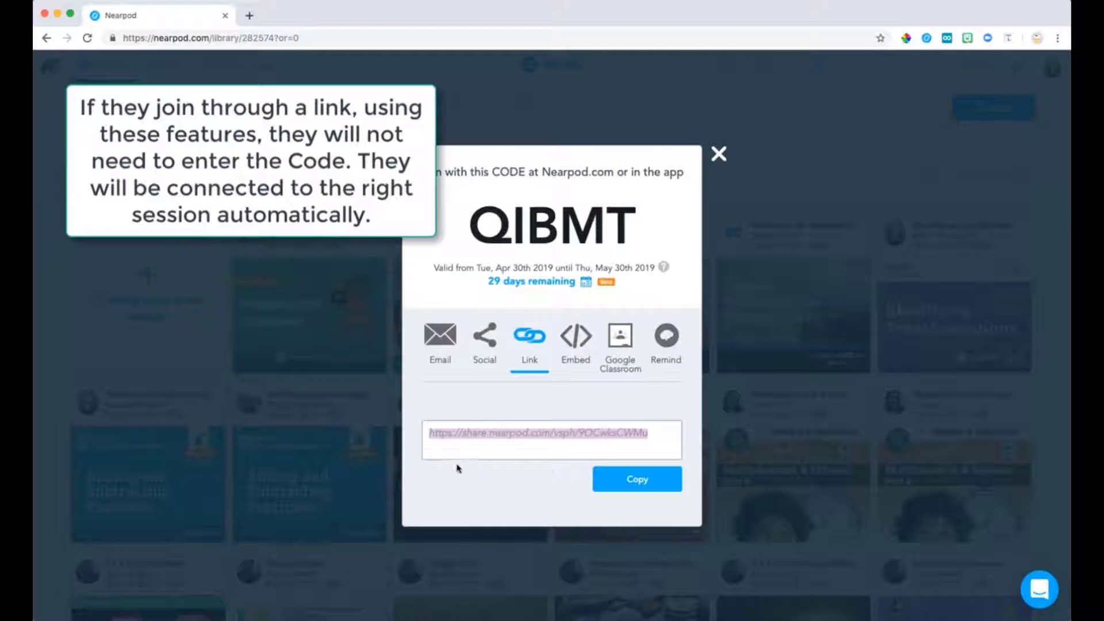
left_click(575, 336)
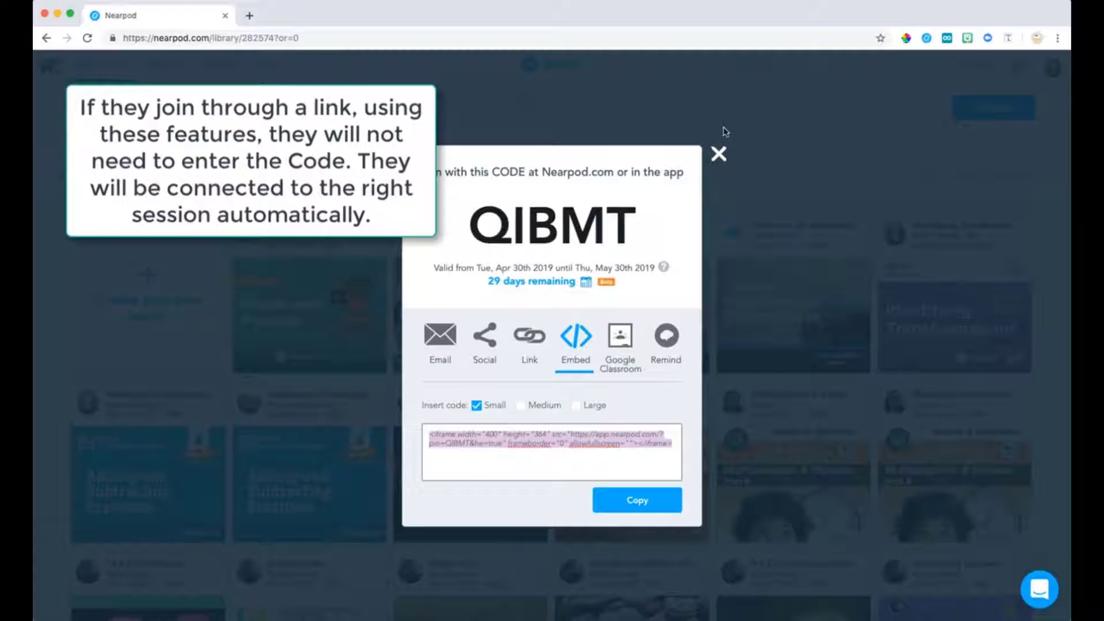
left_click(719, 155)
Step: Launch Recipes with Fractions as a Live Lesson
mouse_move(296, 280)
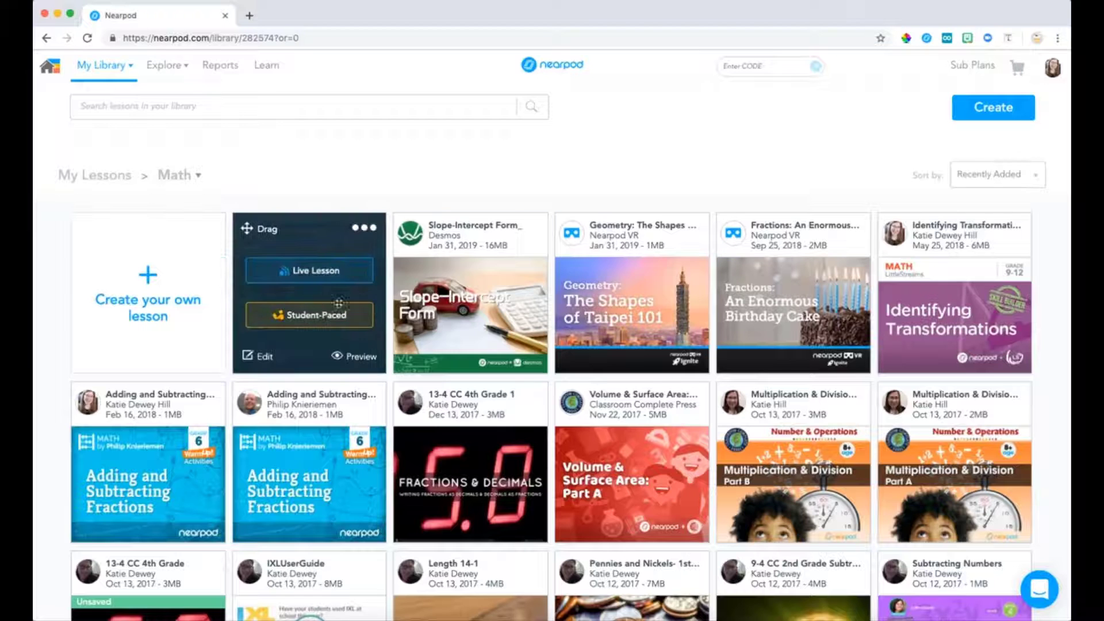
left_click(297, 276)
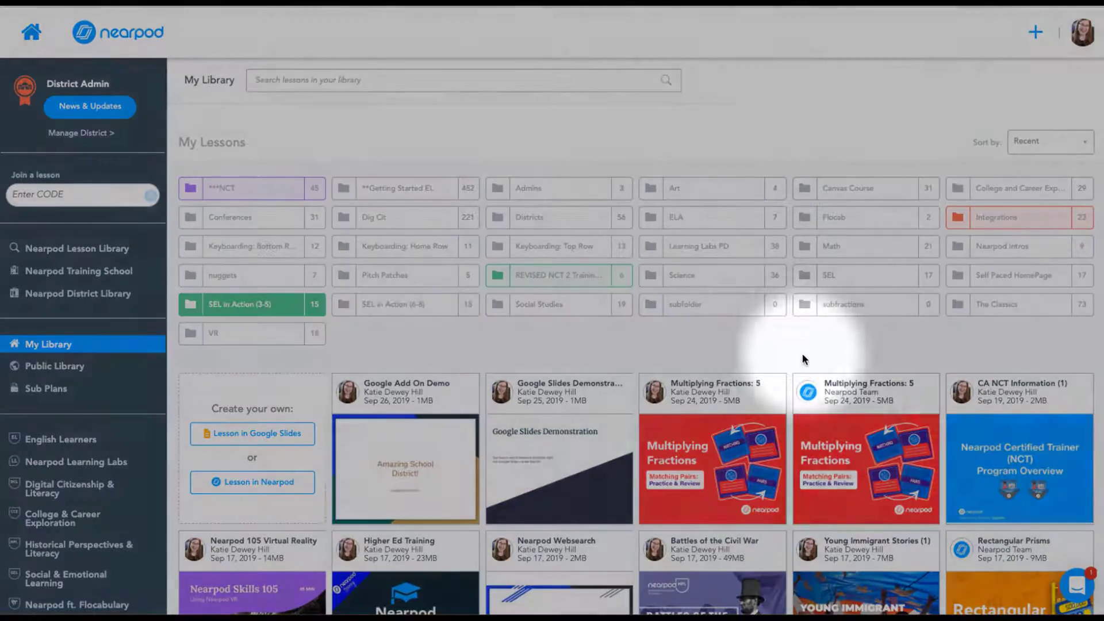
Step: Examine the Email, Link and Embed sharing options of the first Multiplying Fractions: 5 lesson, close them and reopen the lesson's list of actions
mouse_move(758, 391)
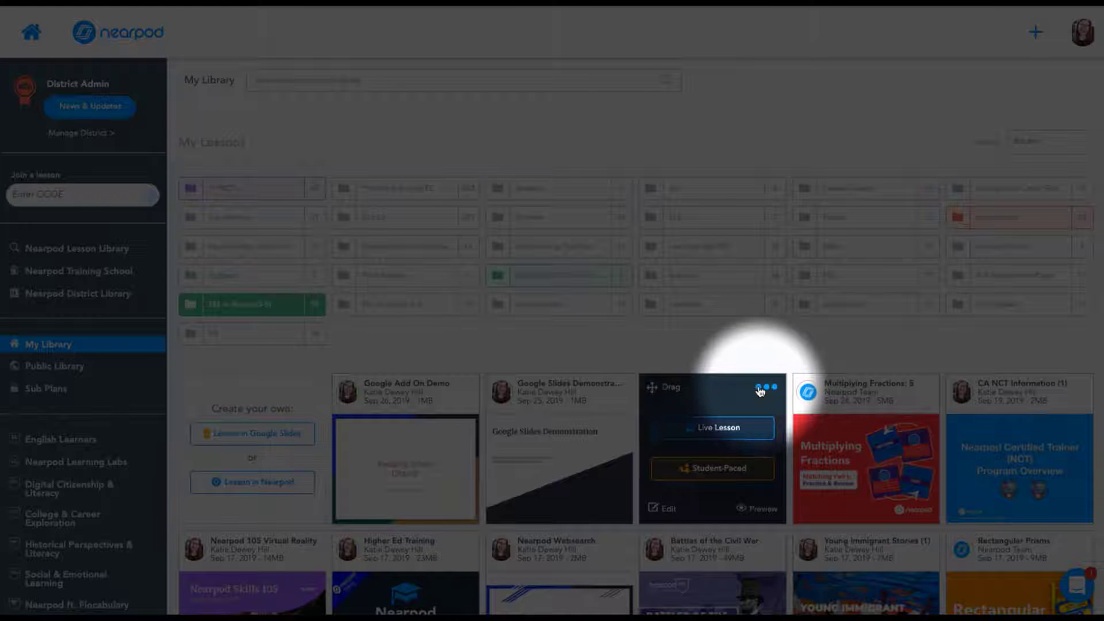
left_click(760, 391)
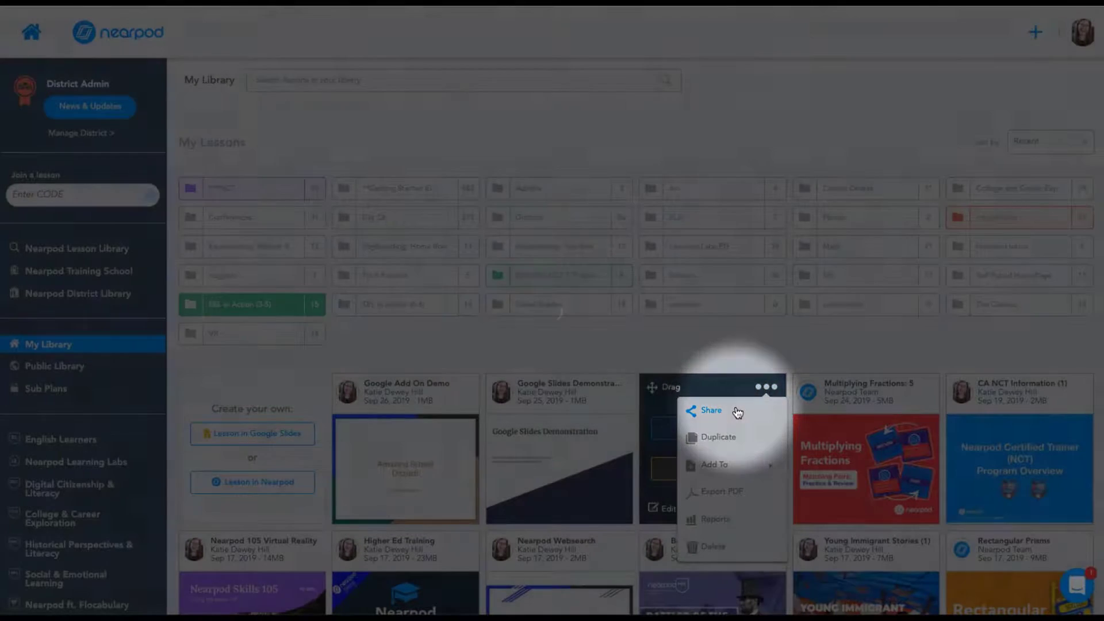
left_click(738, 412)
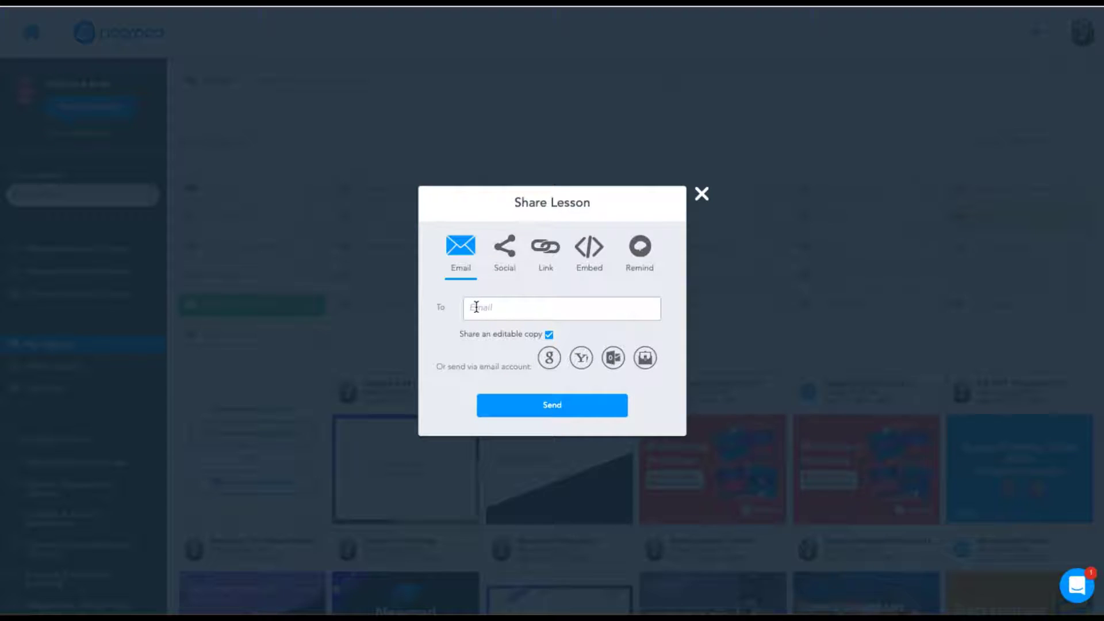
left_click(476, 307)
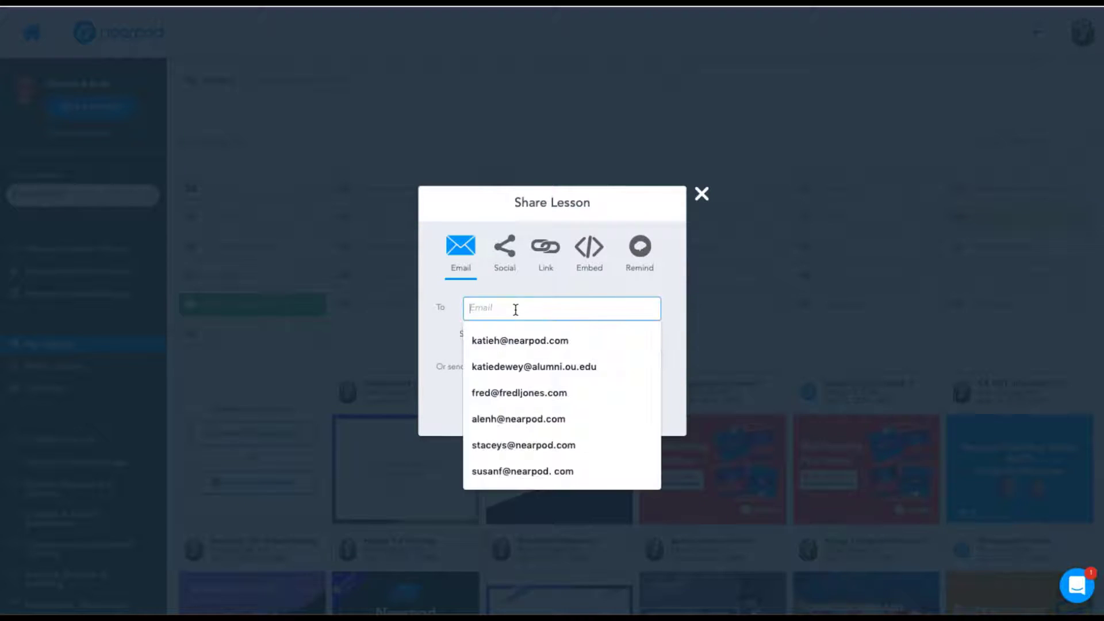
left_click(485, 286)
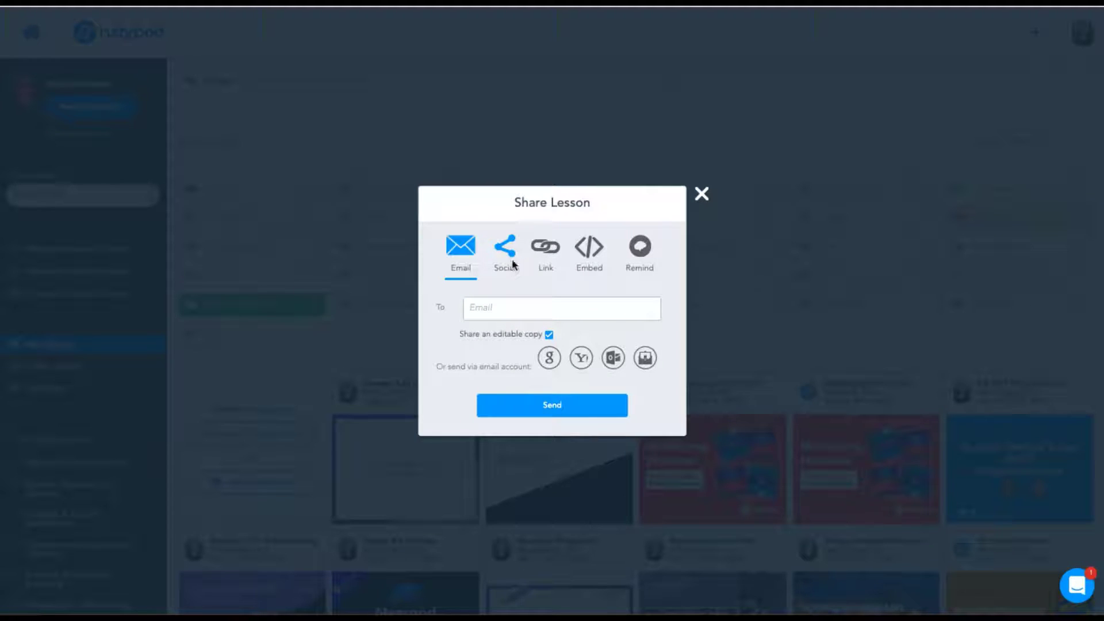
left_click(546, 259)
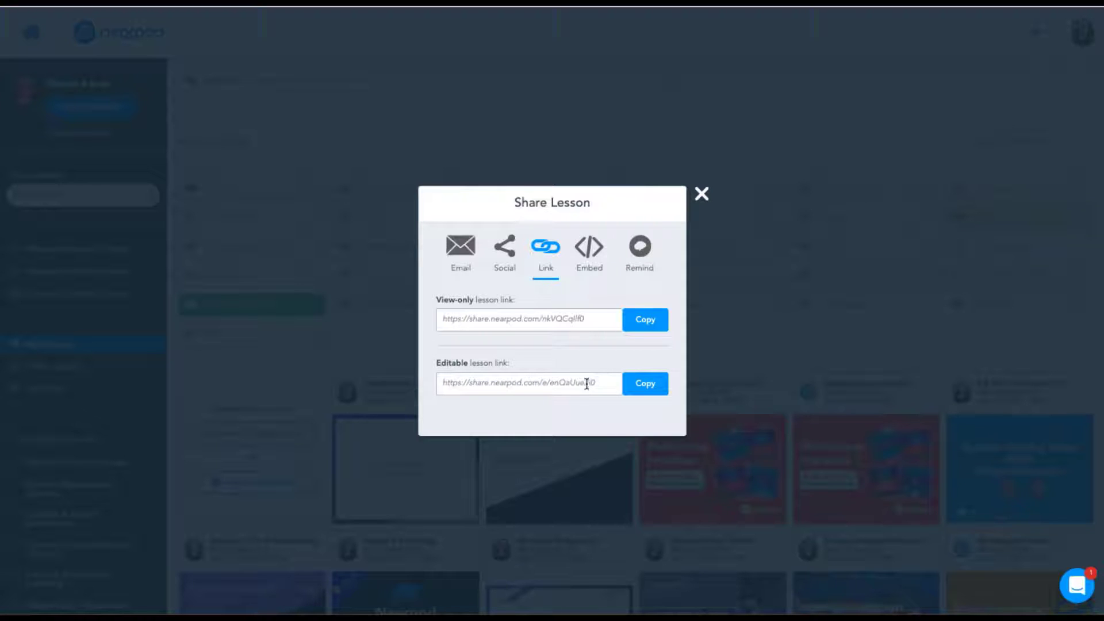
left_click(591, 247)
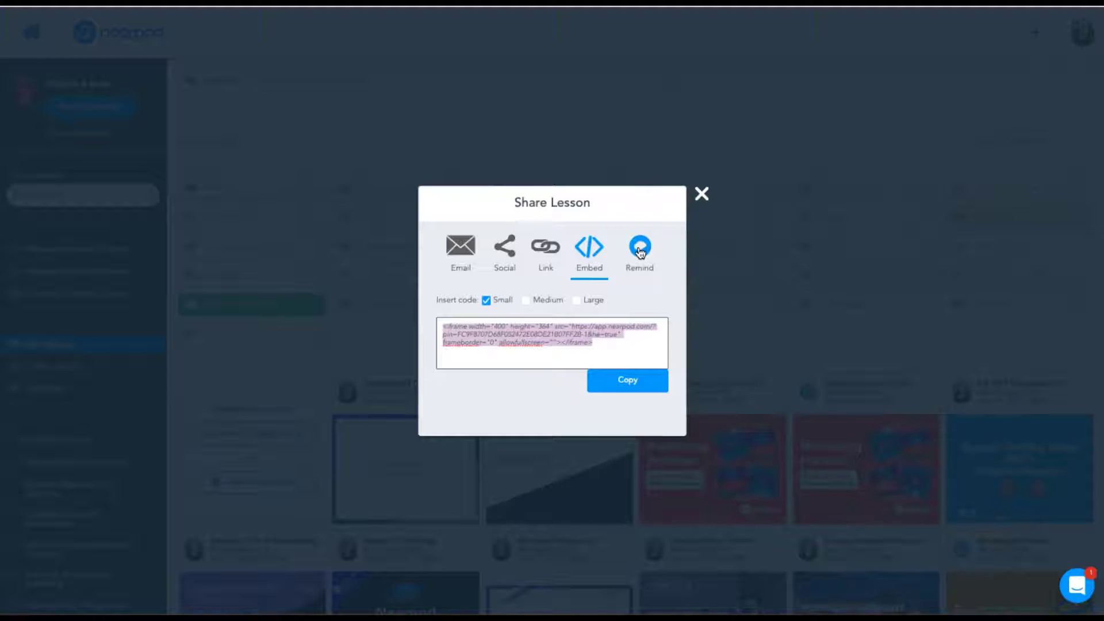
left_click(702, 196)
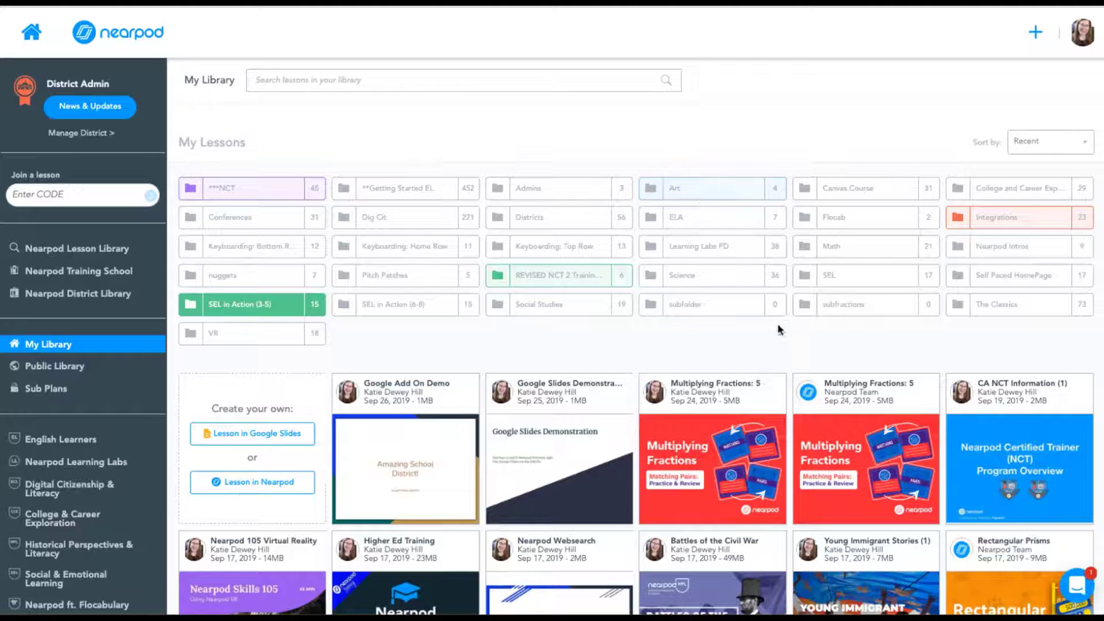
left_click(766, 394)
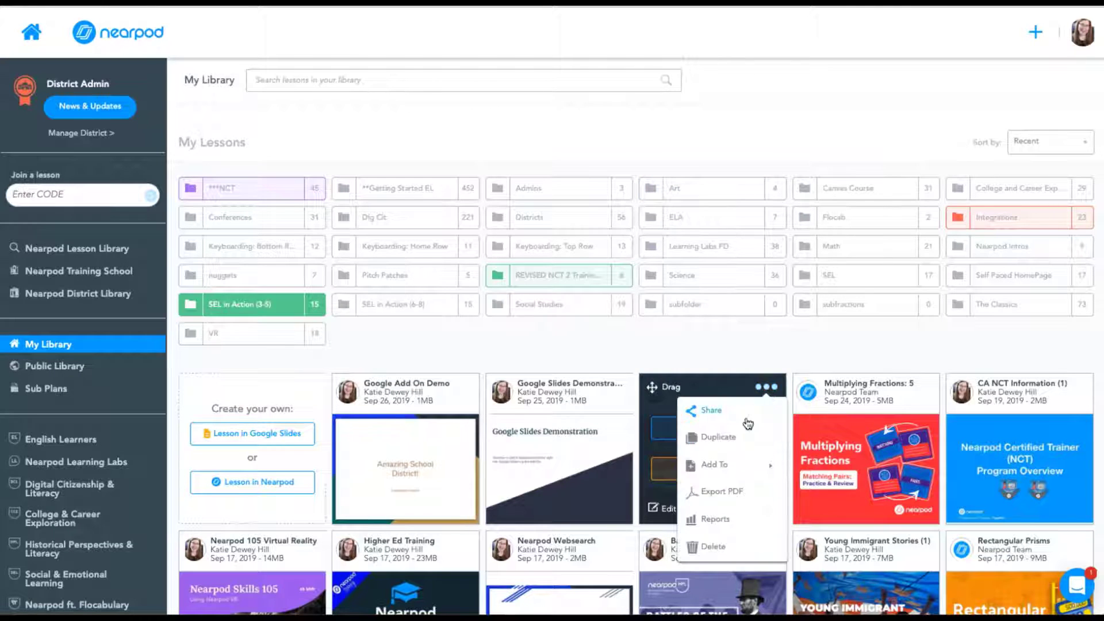
mouse_move(730, 467)
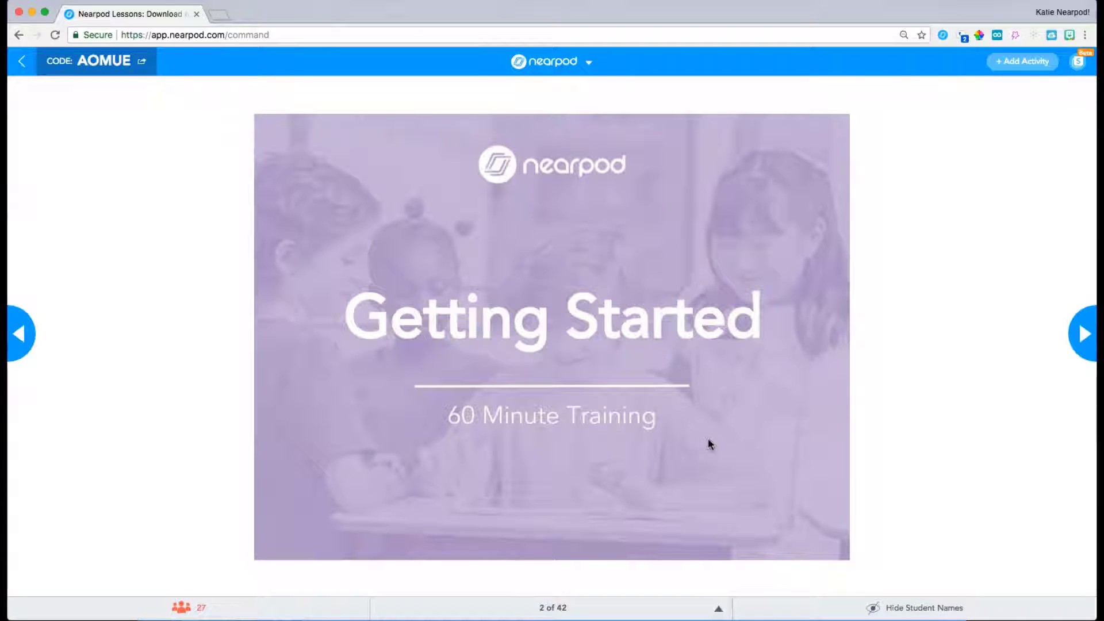
Step: Leave the Getting Started 60 Minute Training live session
left_click(22, 64)
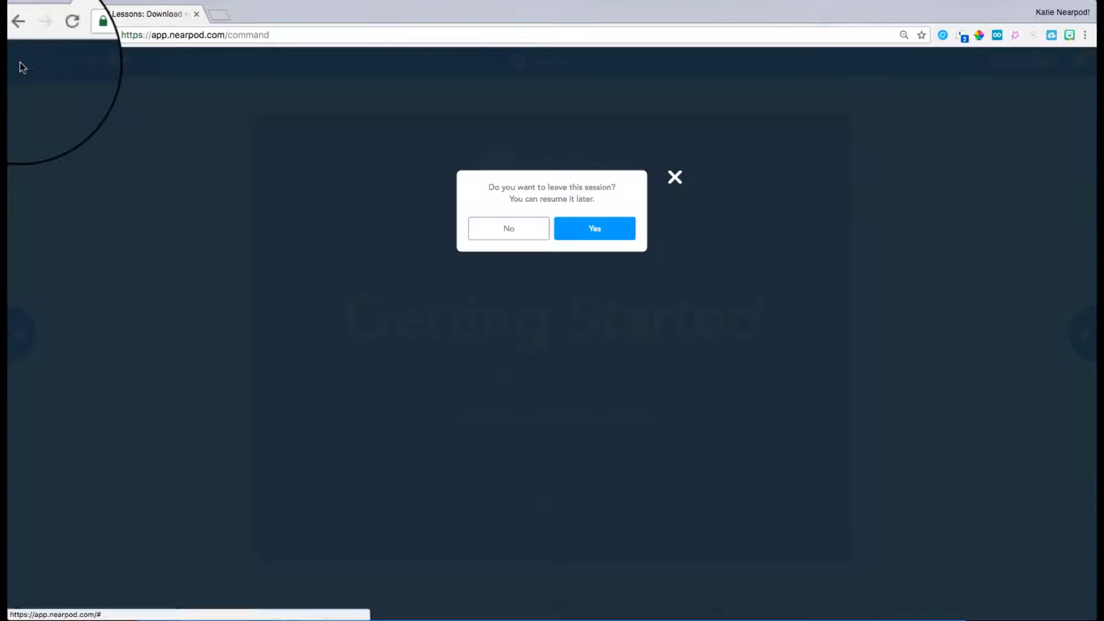
Step: Dismiss the prompt about leaving the session and view the ways to share the session code
left_click(675, 178)
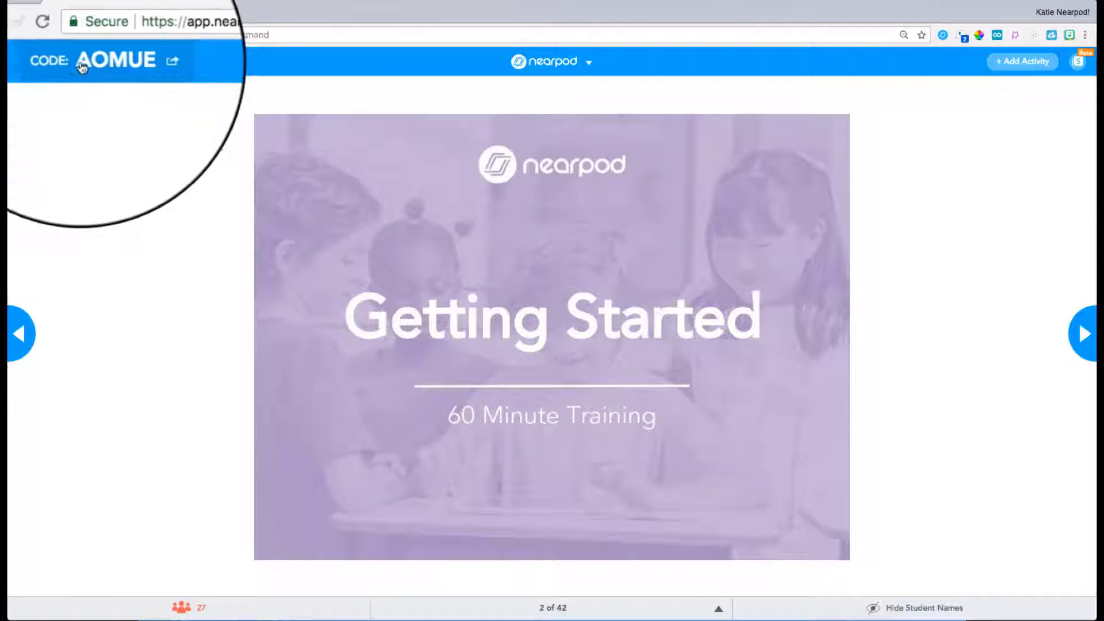
left_click(109, 69)
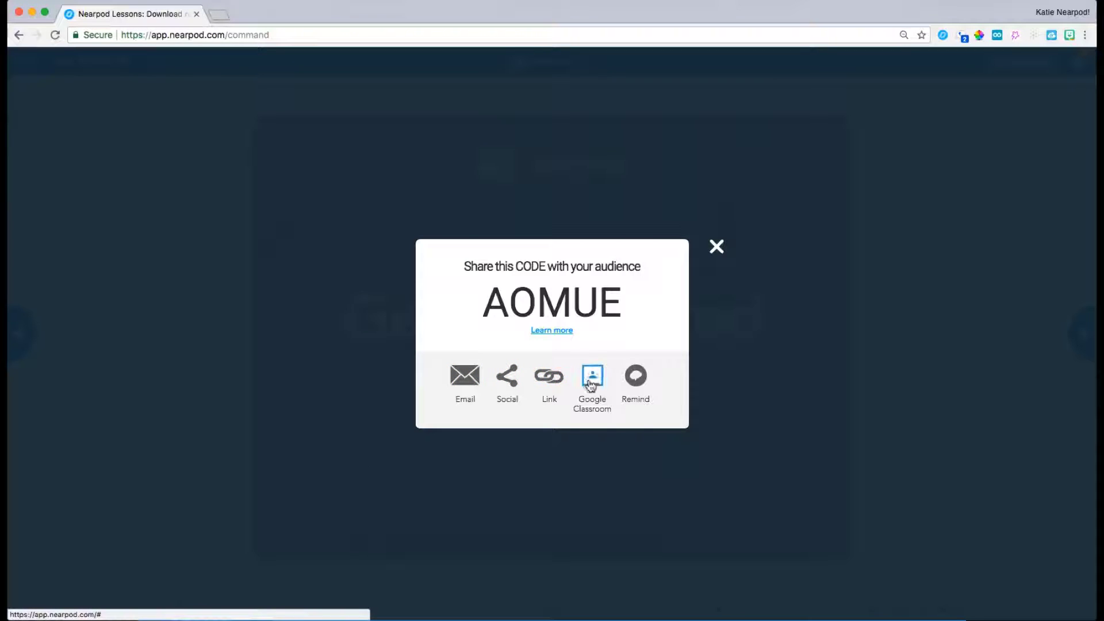
left_click(717, 248)
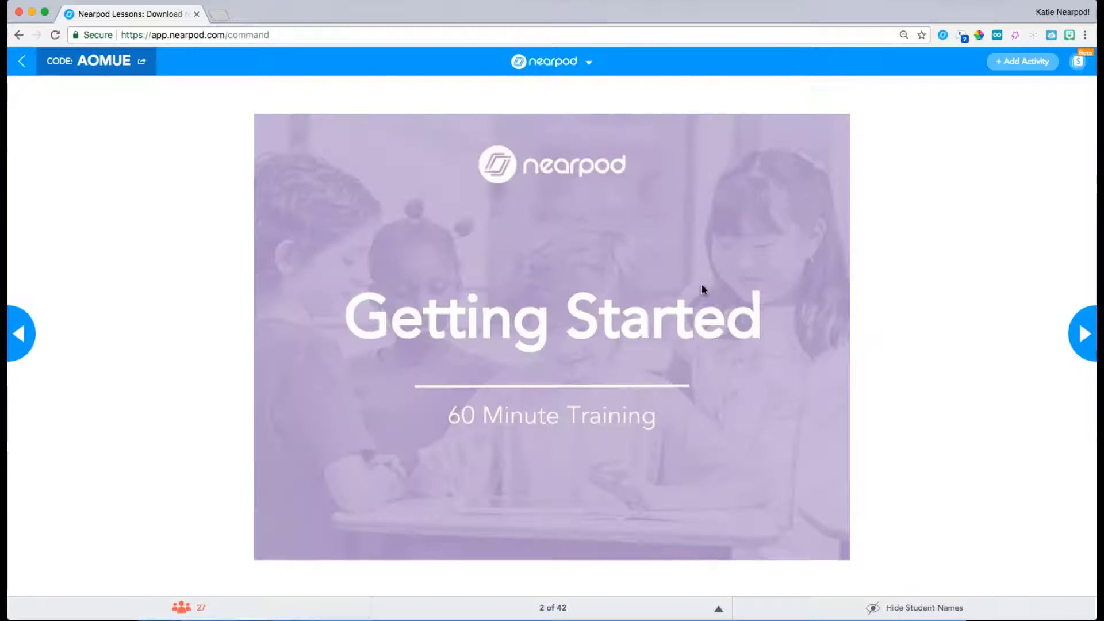
Step: View the session's Reports and End session options and the activity types that can be added to the live lesson
left_click(561, 60)
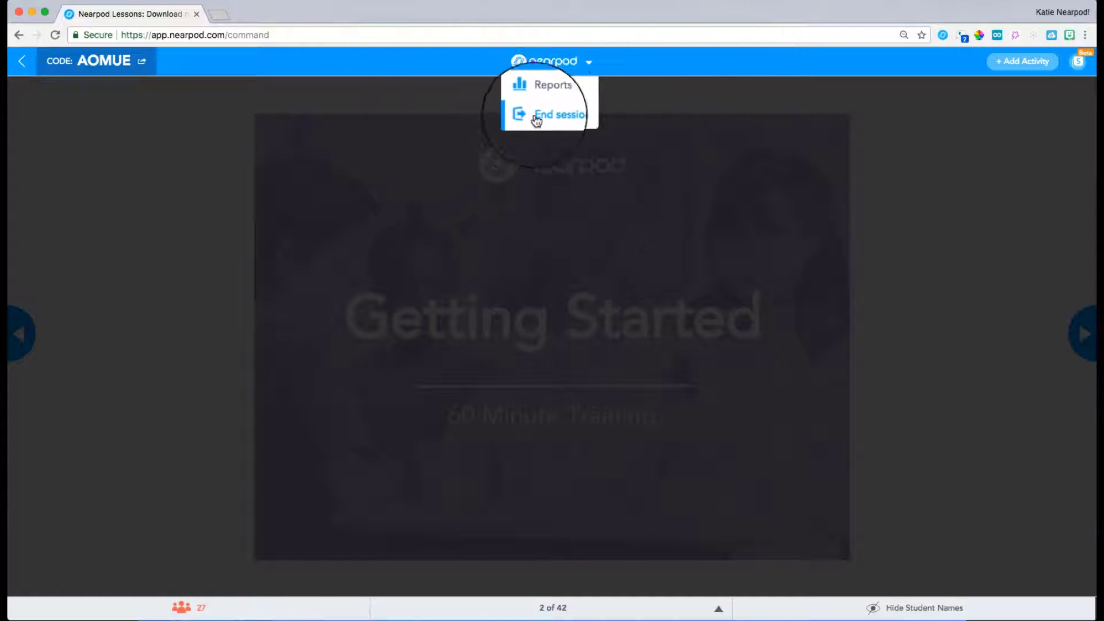
left_click(771, 135)
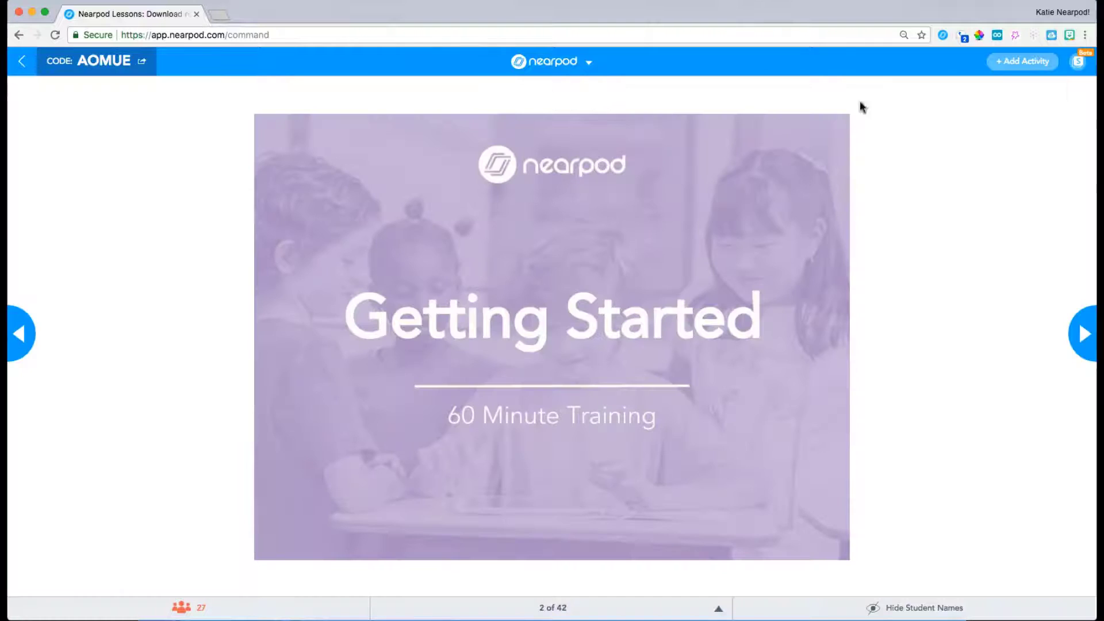
left_click(1022, 69)
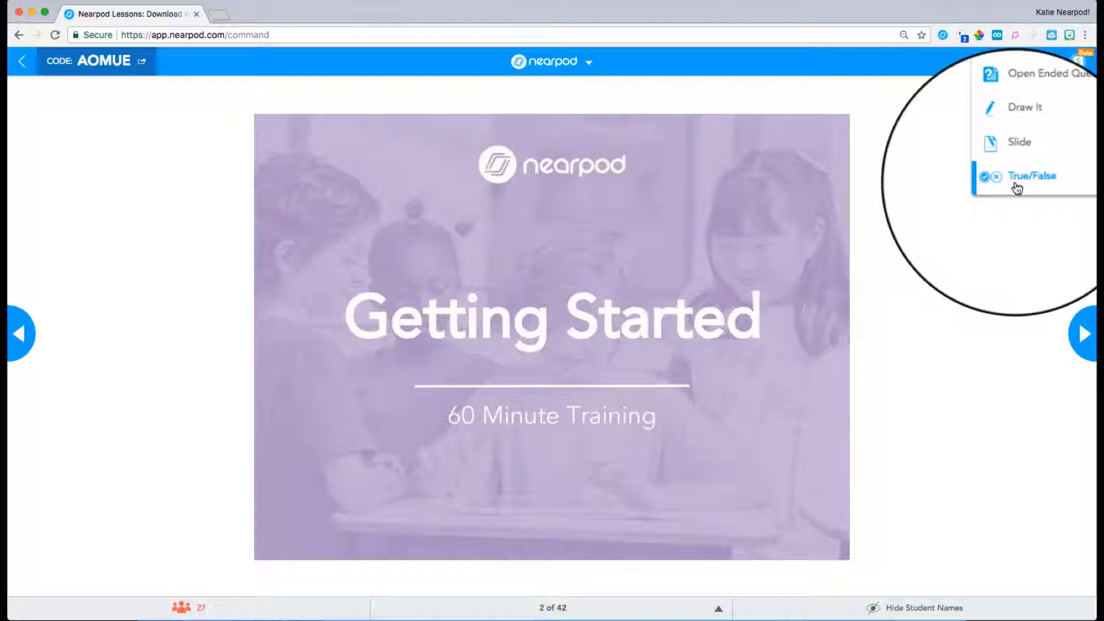
Step: Switch the live lesson to Student View and back to Teacher View
left_click(1077, 64)
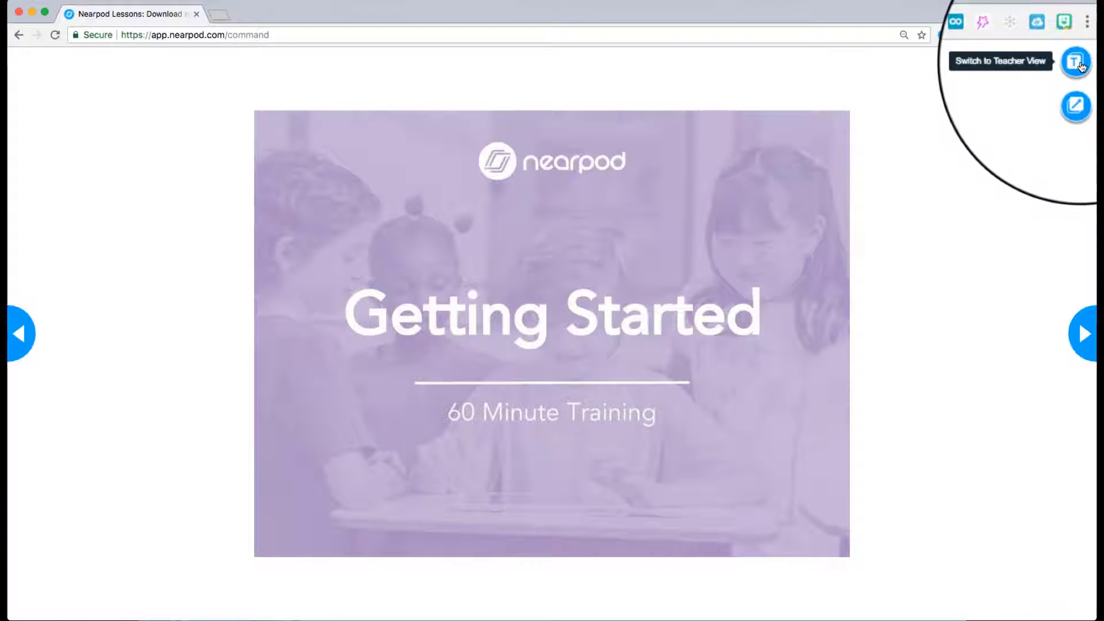
left_click(1076, 62)
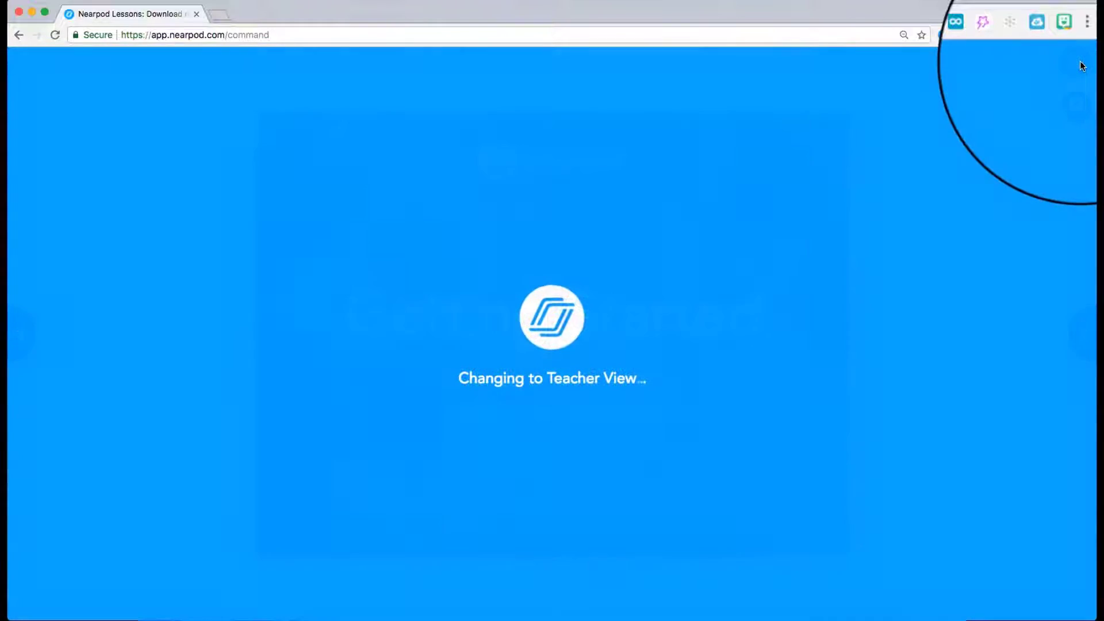
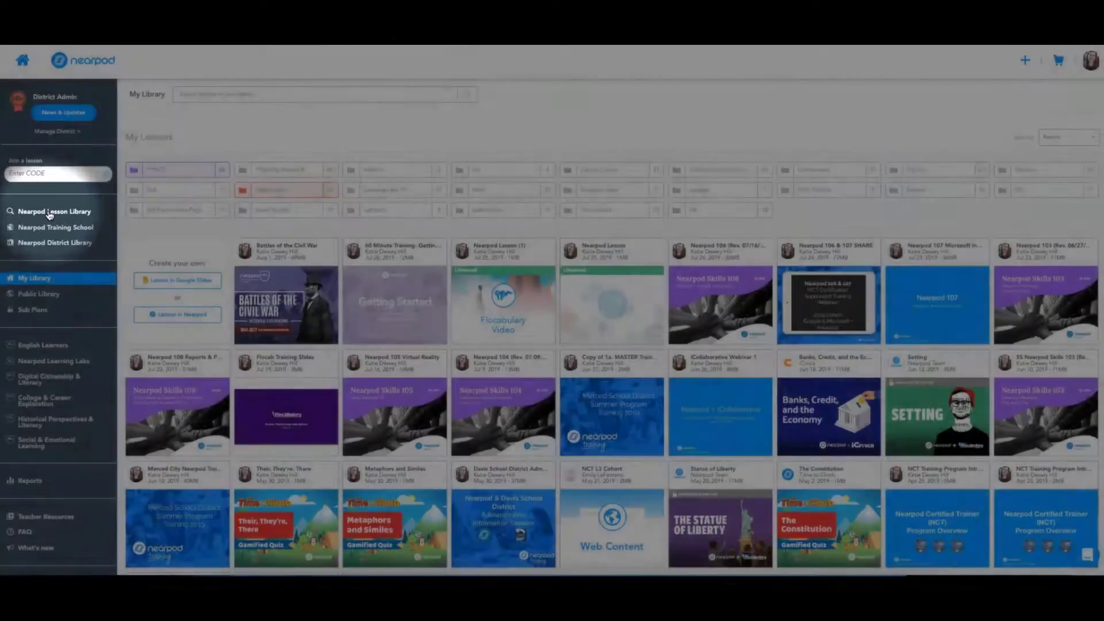
Step: Open the Explorations collection under Nearpod VR in the Nearpod Lesson Library
left_click(49, 213)
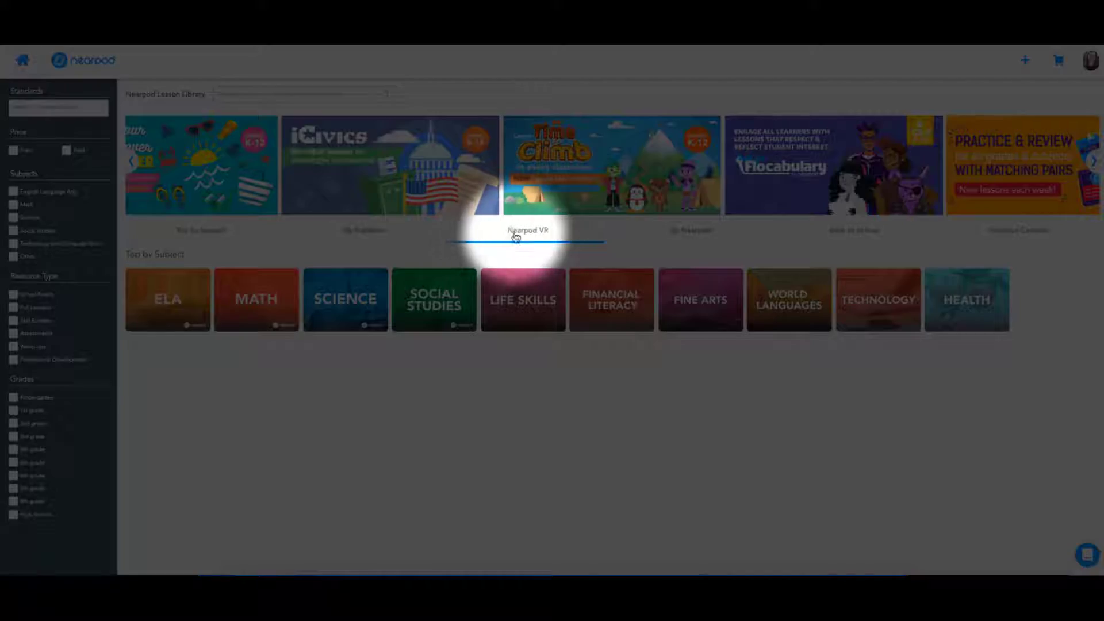
left_click(523, 233)
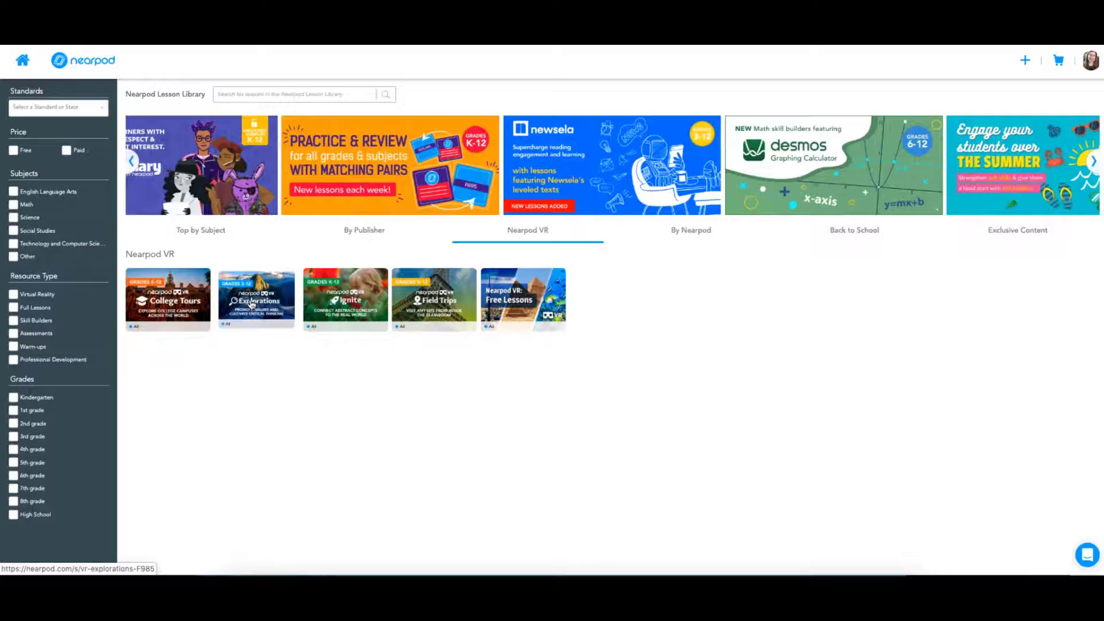
left_click(252, 304)
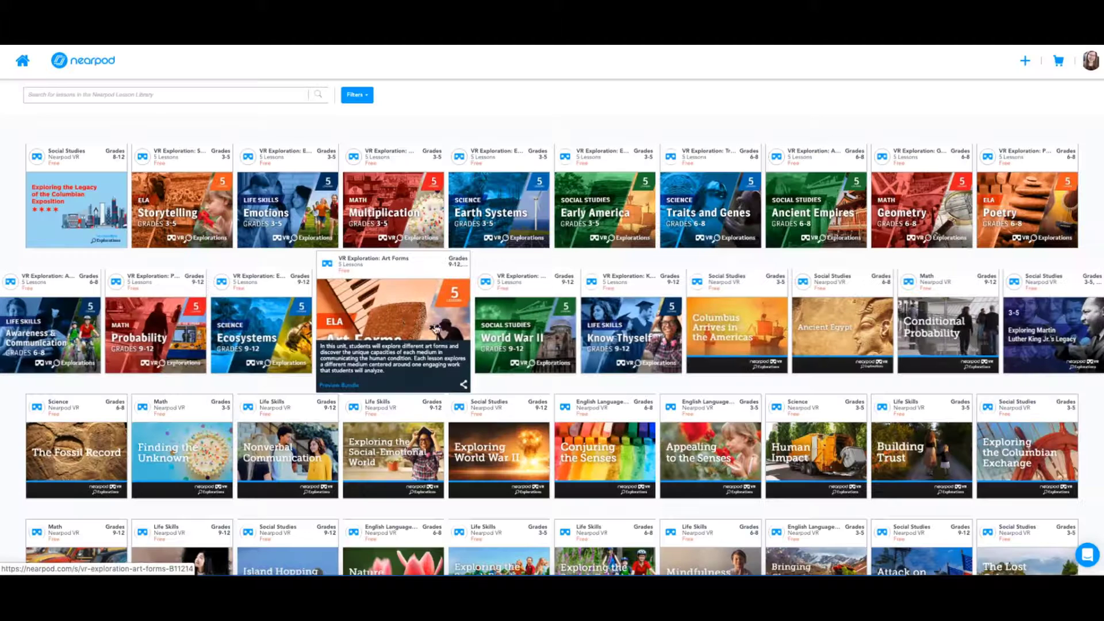
Step: Browse the VR Explorations lessons and open the World War II social studies bundle
scroll(447, 337, "down", 1)
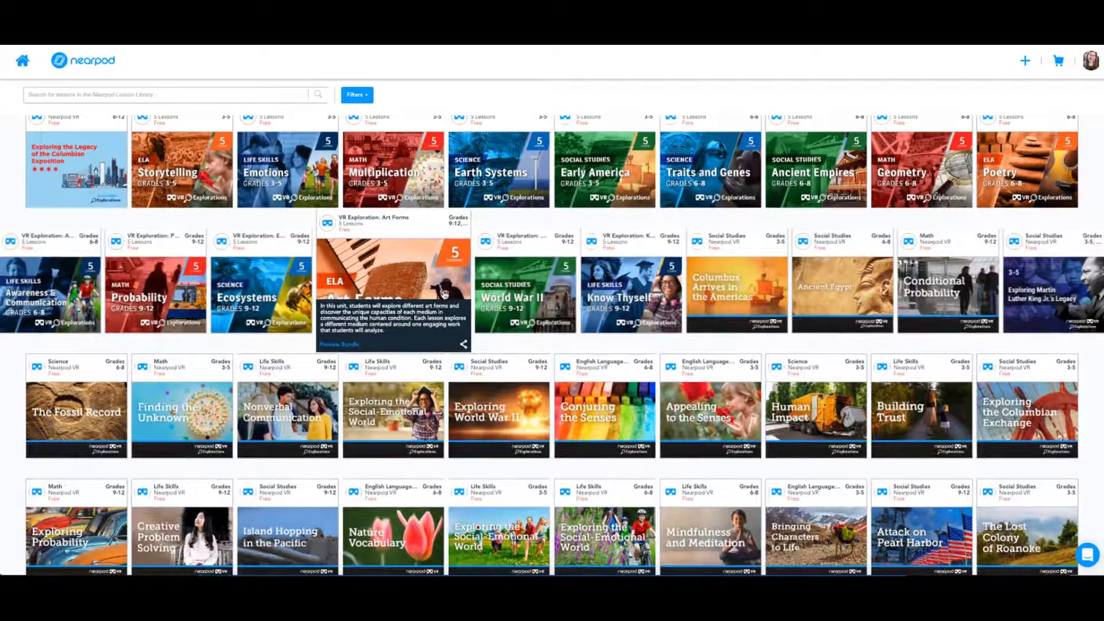
mouse_move(560, 286)
scroll(529, 291, "down", 3)
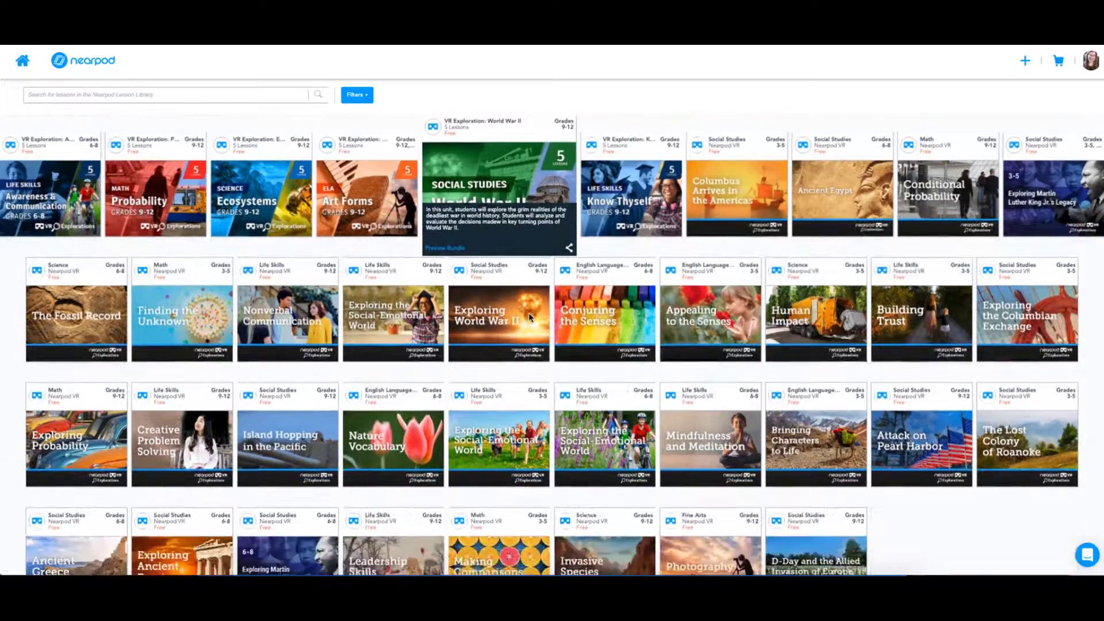
scroll(504, 295, "up", 3)
left_click(504, 294)
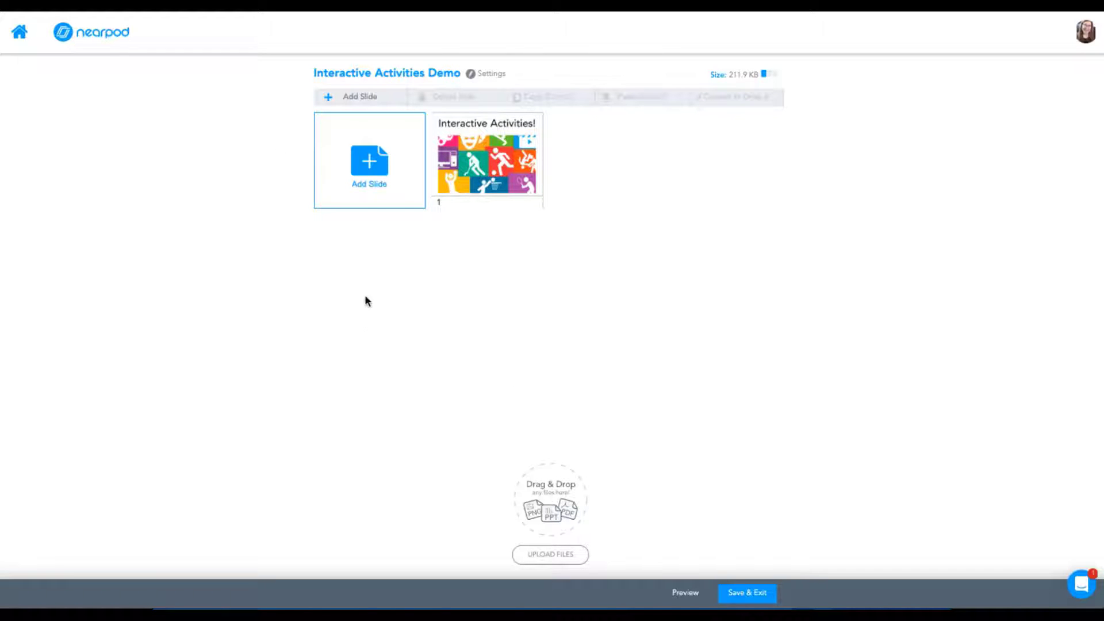
Step: Start adding an activity slide to Interactive Activities Demo and look through all the available activity types
left_click(365, 192)
left_click(627, 322)
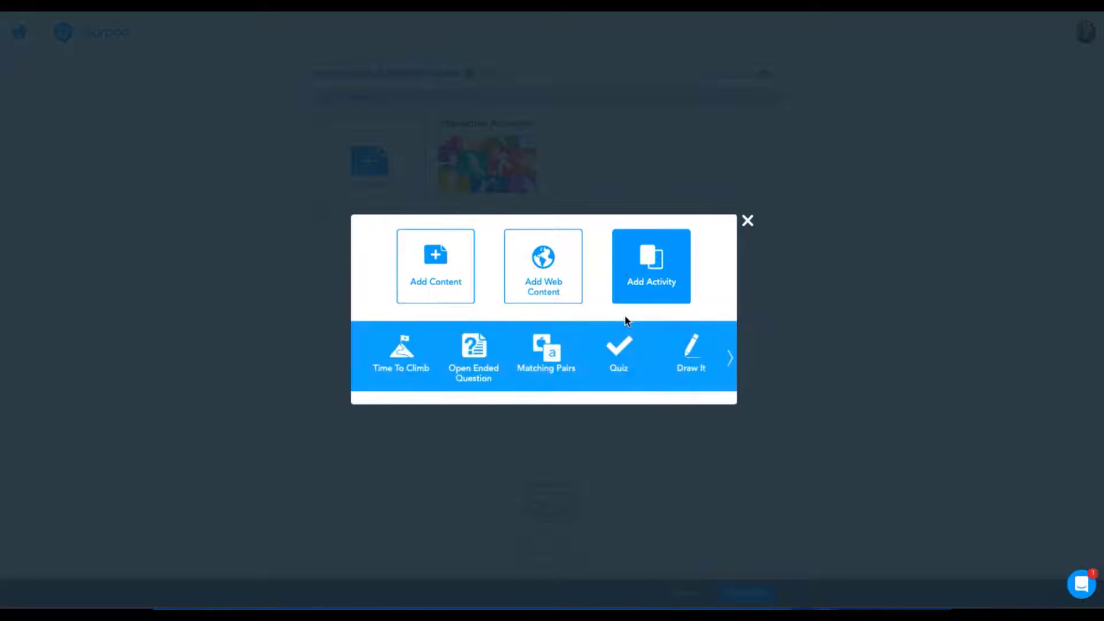
left_click(730, 358)
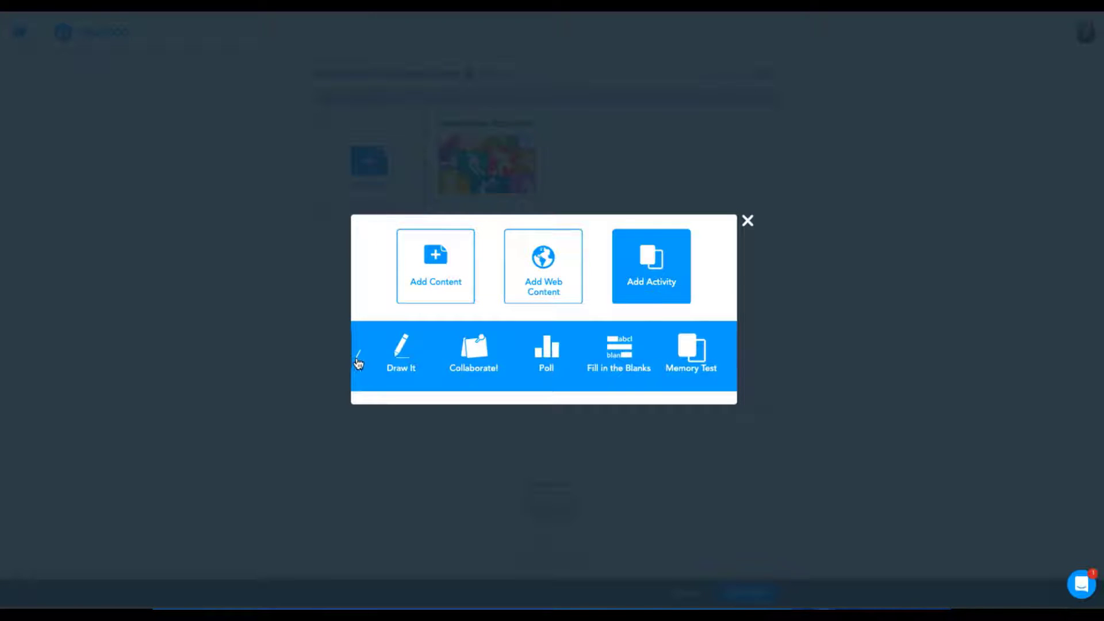
left_click(358, 362)
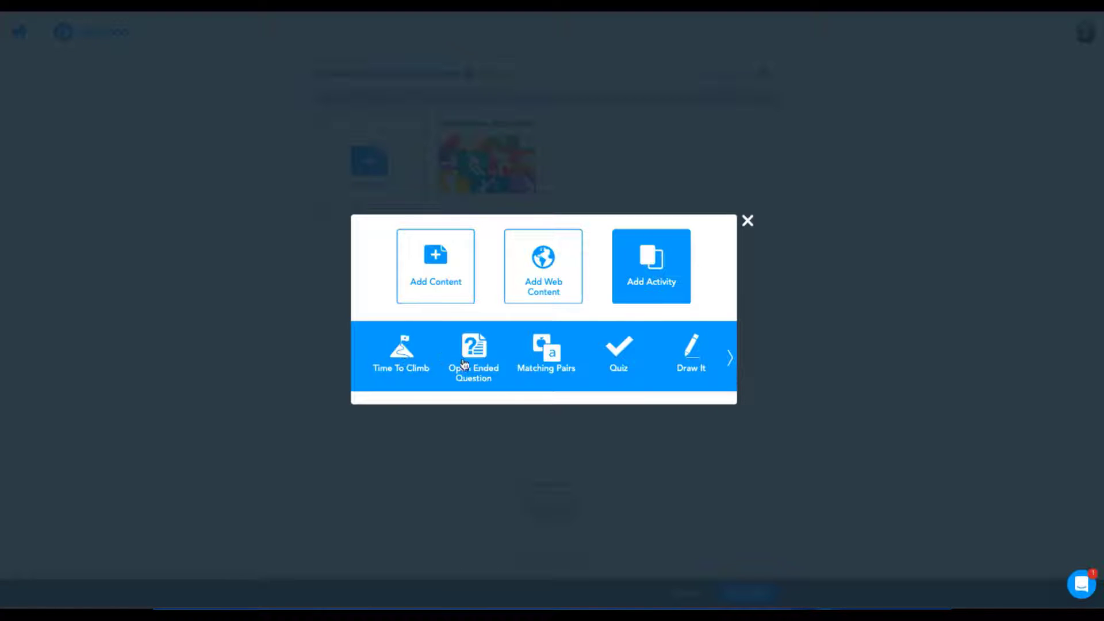
Step: Try a Time To Climb activity, switching its answer type to Images and back to Text, and cancel it
left_click(403, 360)
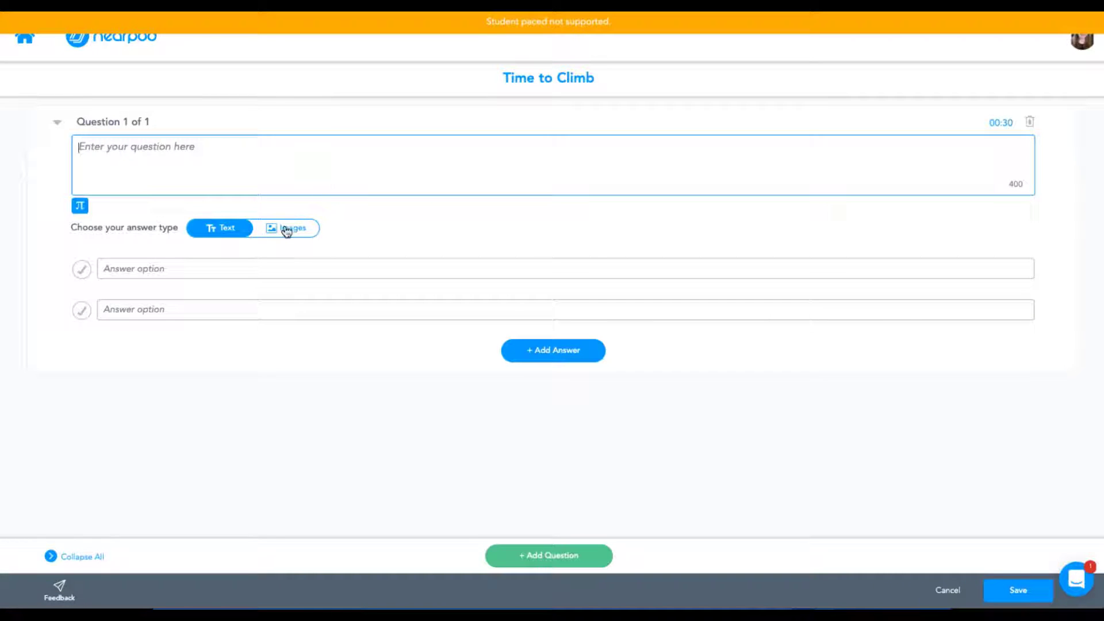
left_click(286, 230)
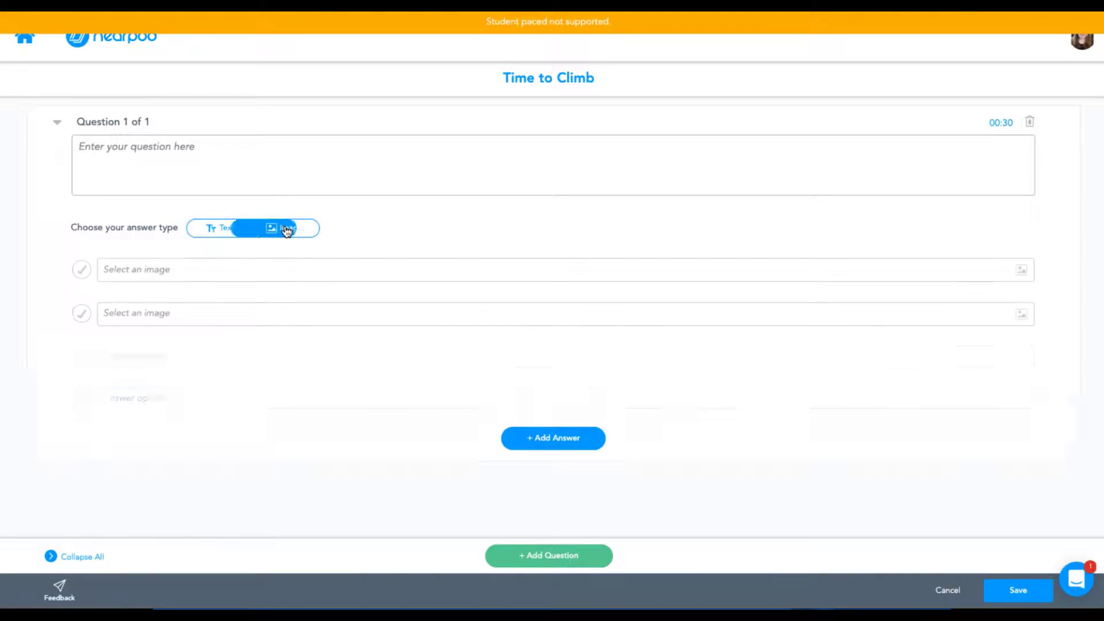
left_click(217, 229)
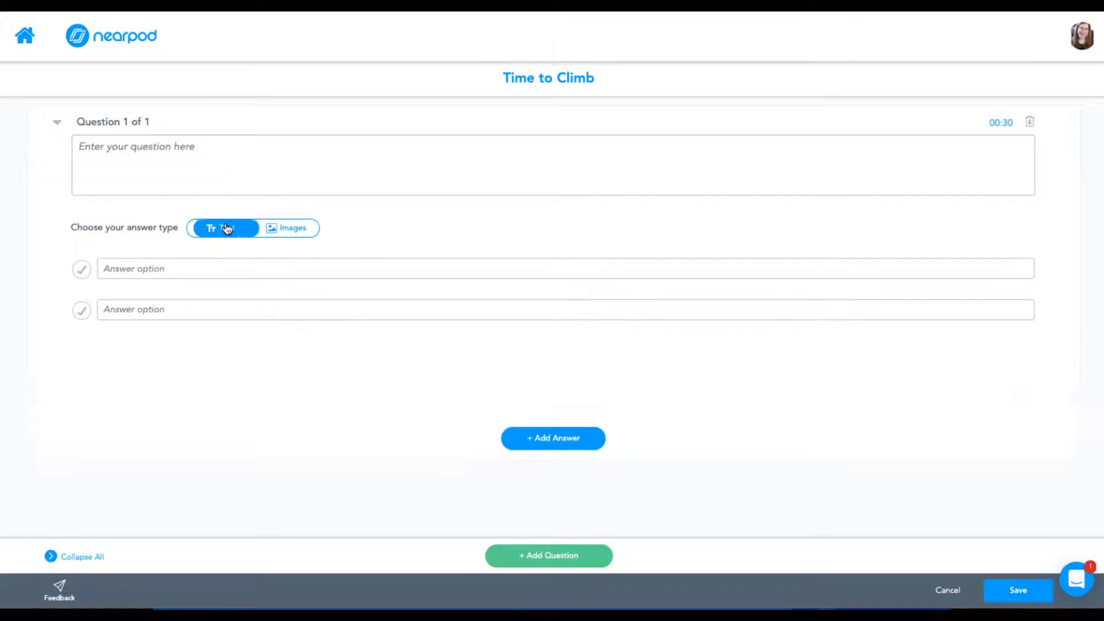
left_click(82, 270)
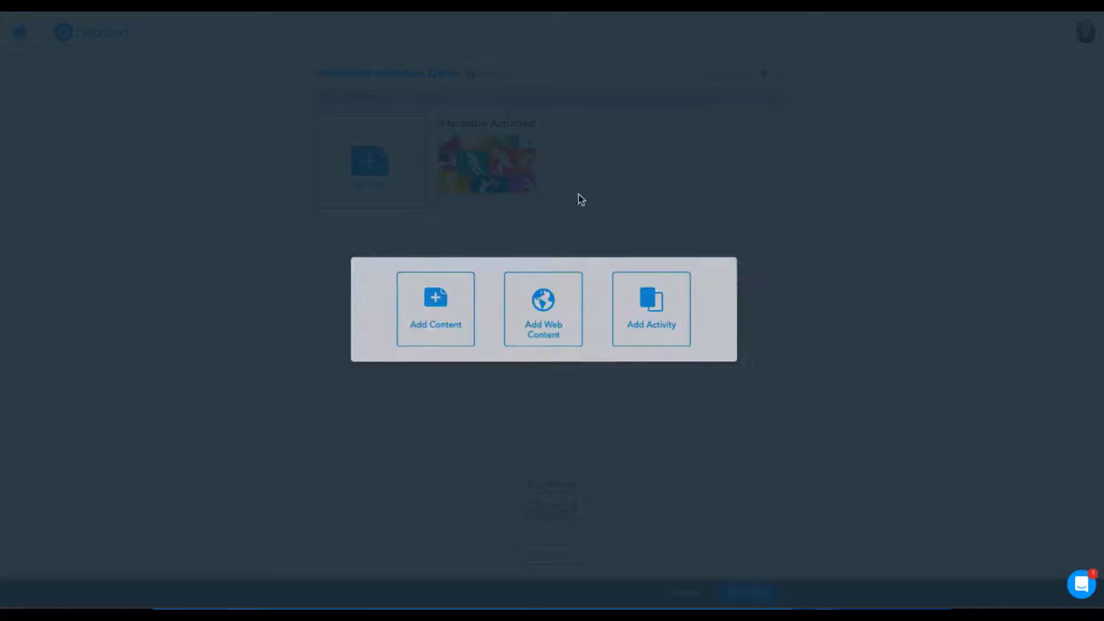
Step: Add an Open Ended Question activity asking "What is your favorite color and why?"
left_click(662, 298)
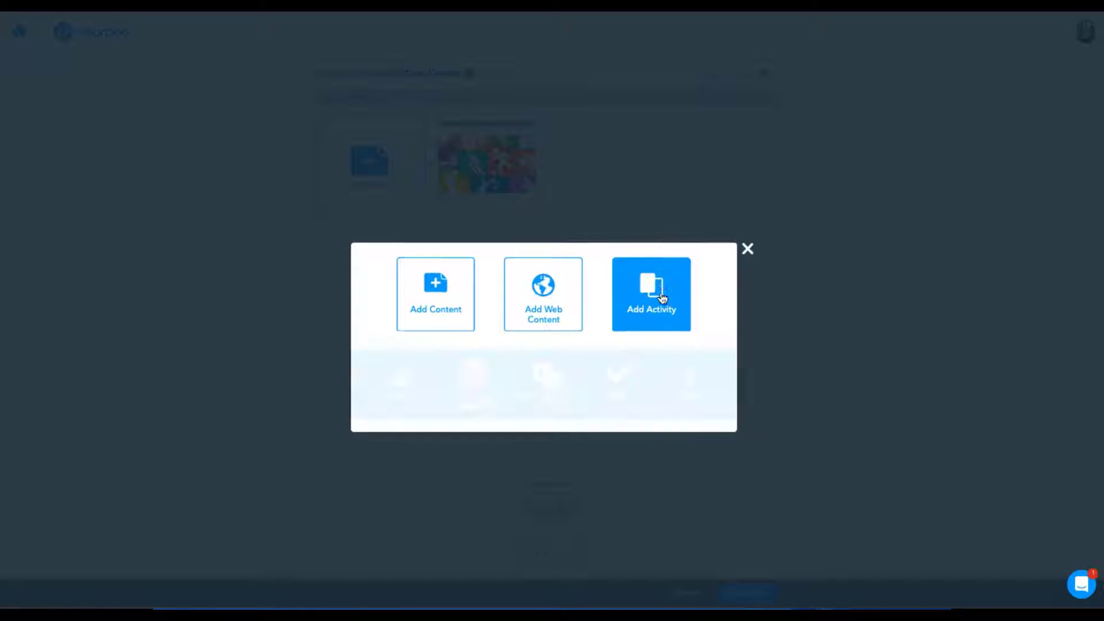
left_click(473, 344)
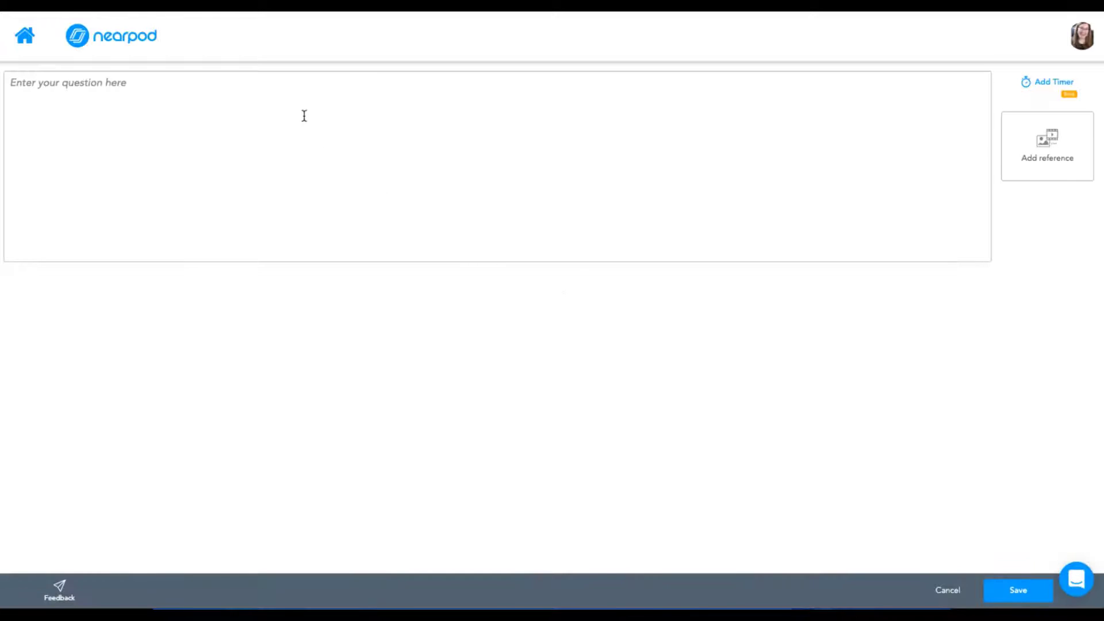
left_click(305, 116)
type("W")
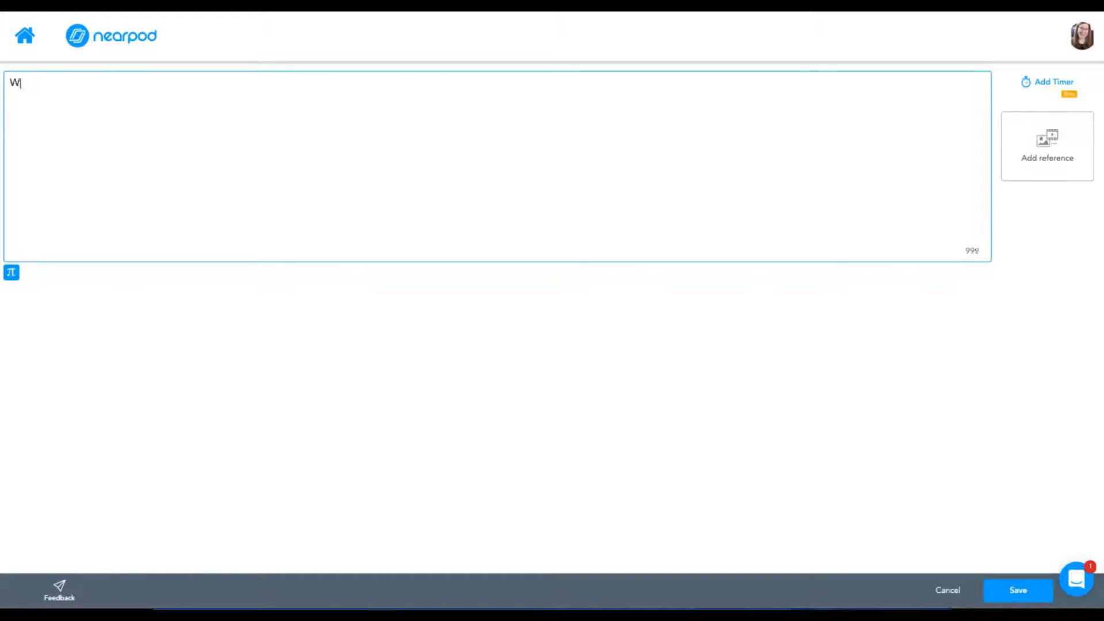
type("hat is your favorite color and why?")
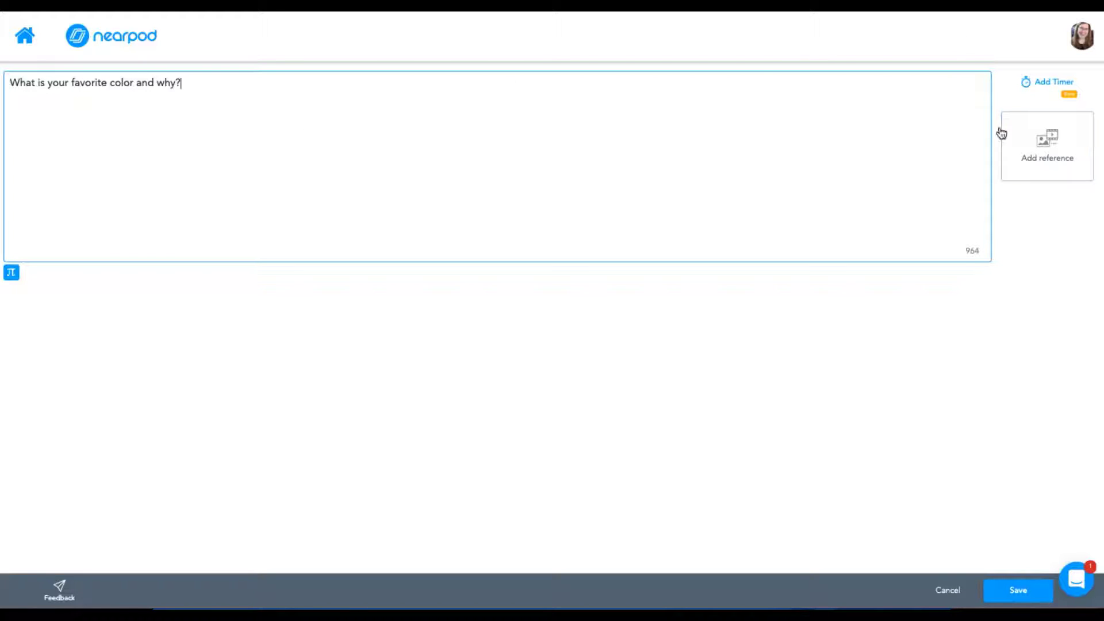
Step: Look through the reference media types and the math symbol sets available for the open-ended question
left_click(1043, 147)
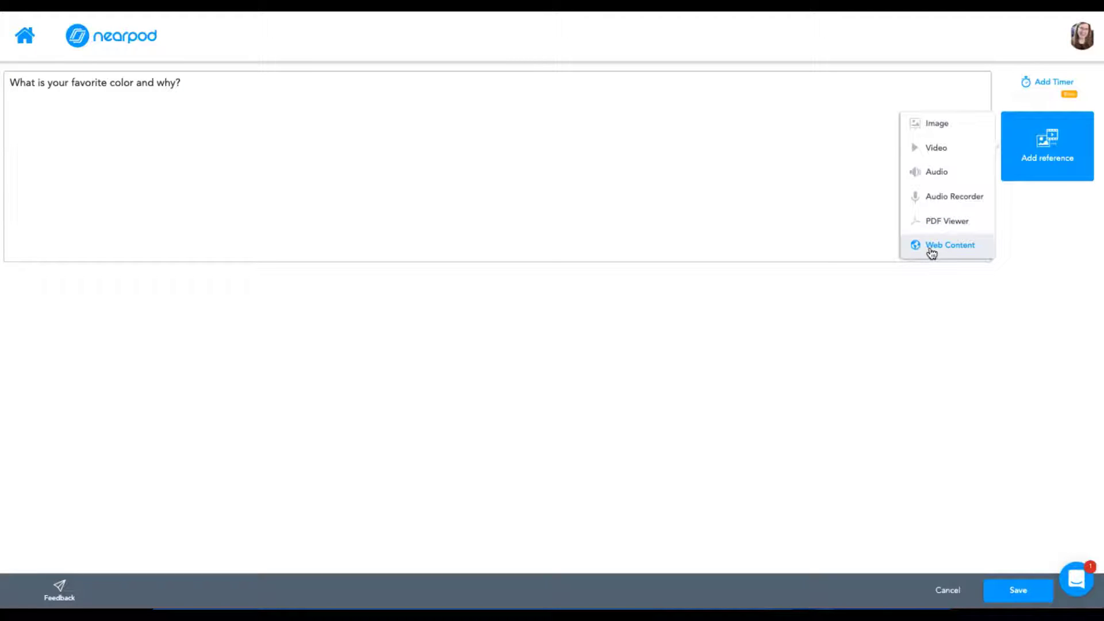
left_click(67, 163)
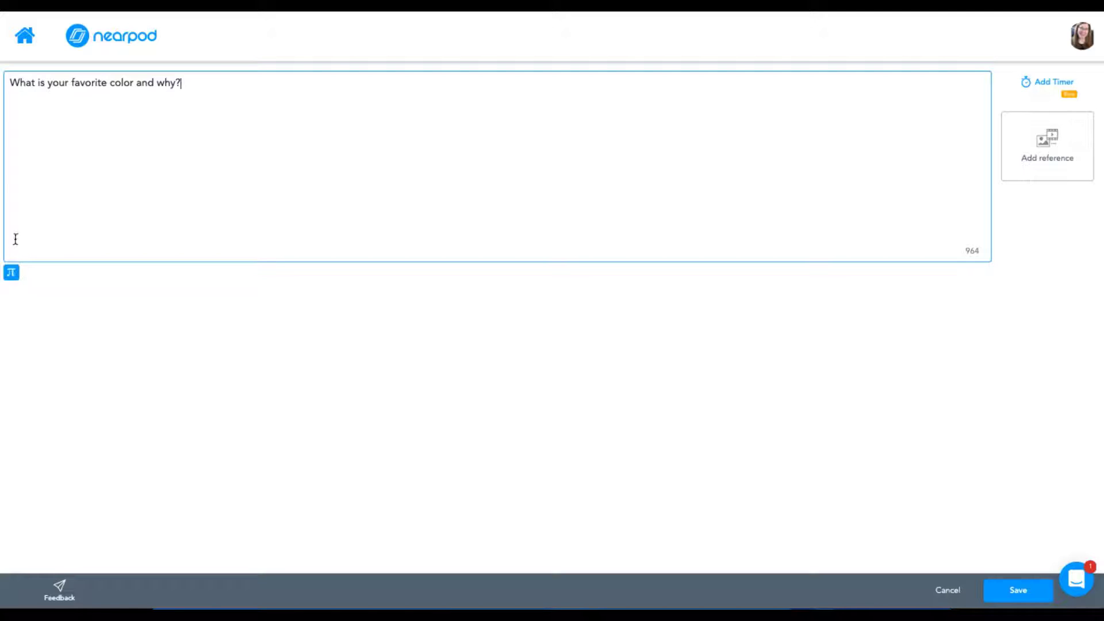
left_click(12, 275)
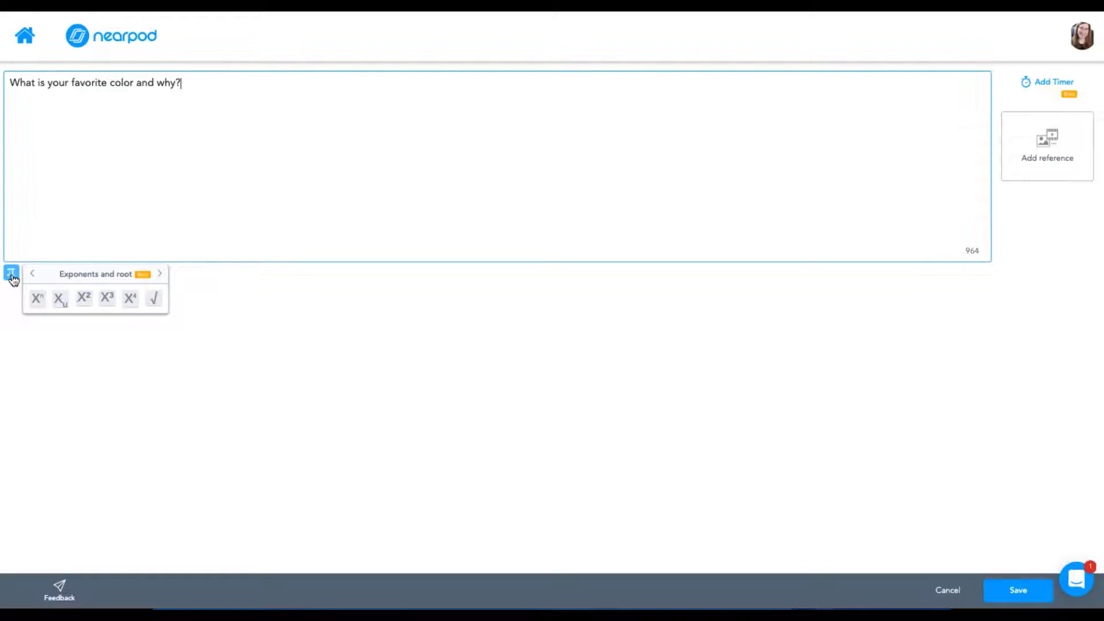
left_click(160, 275)
left_click(160, 275)
left_click(160, 275)
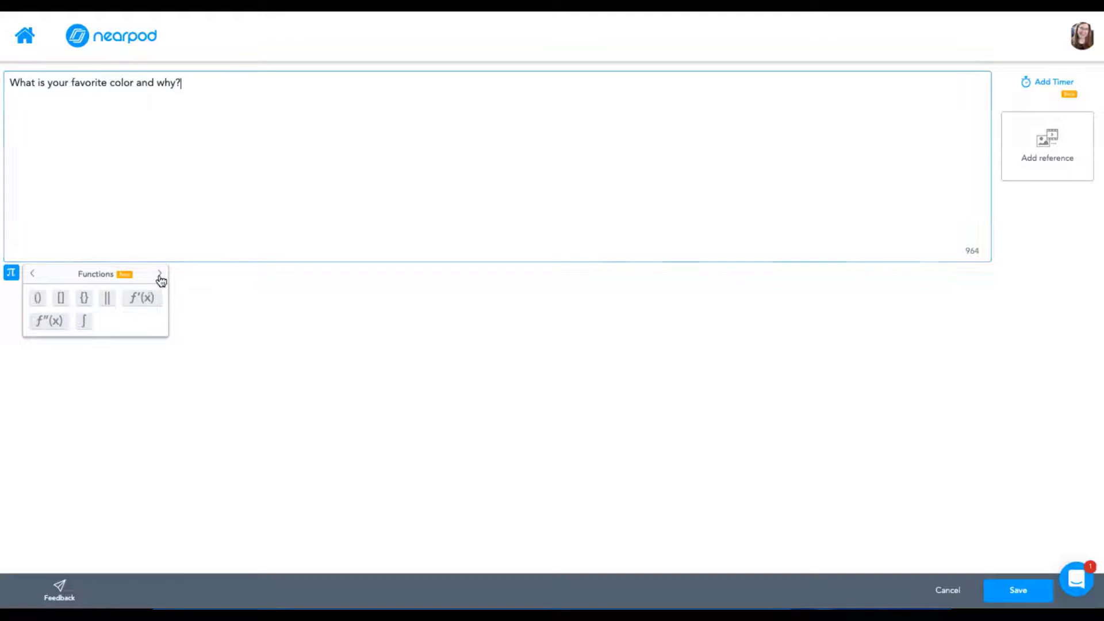
left_click(160, 275)
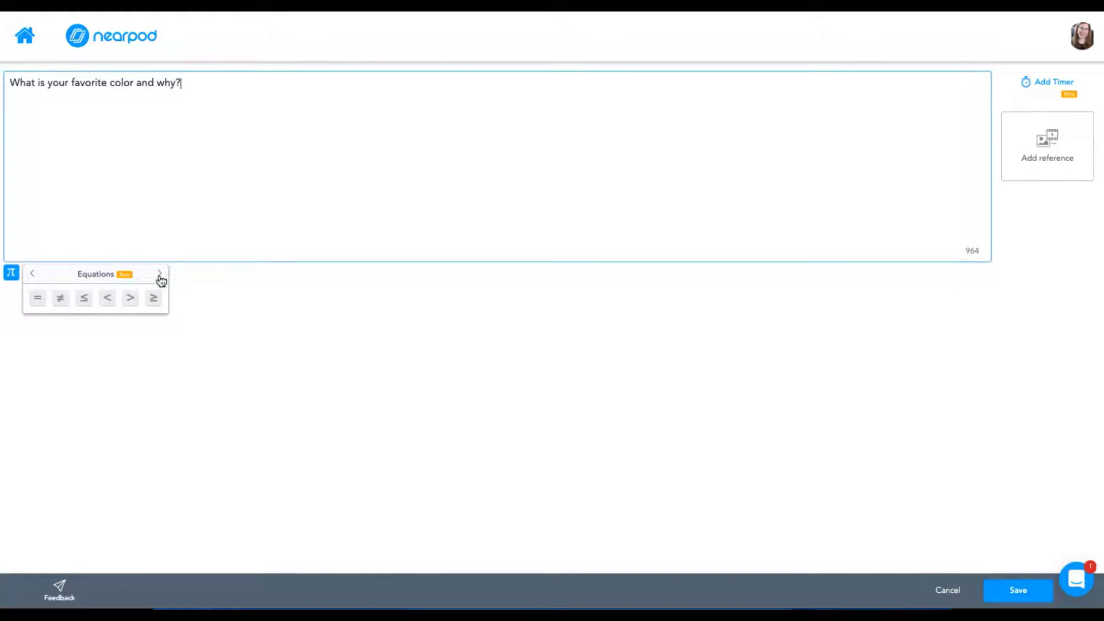
left_click(294, 276)
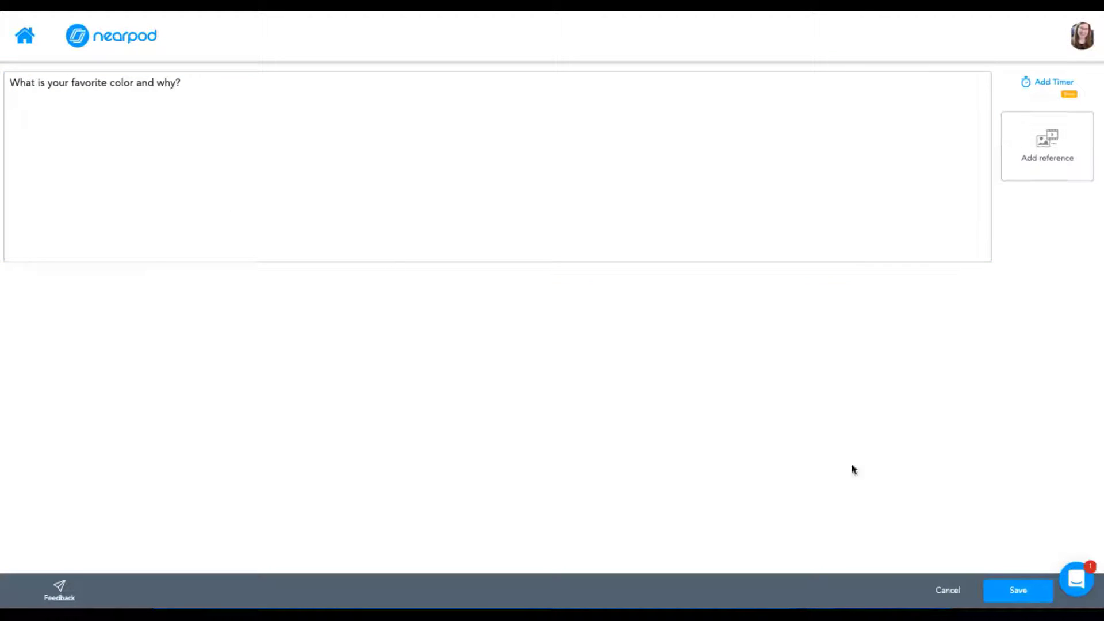
Step: Save the open-ended question and start a Matching Pairs activity with a first empty pair
left_click(1017, 591)
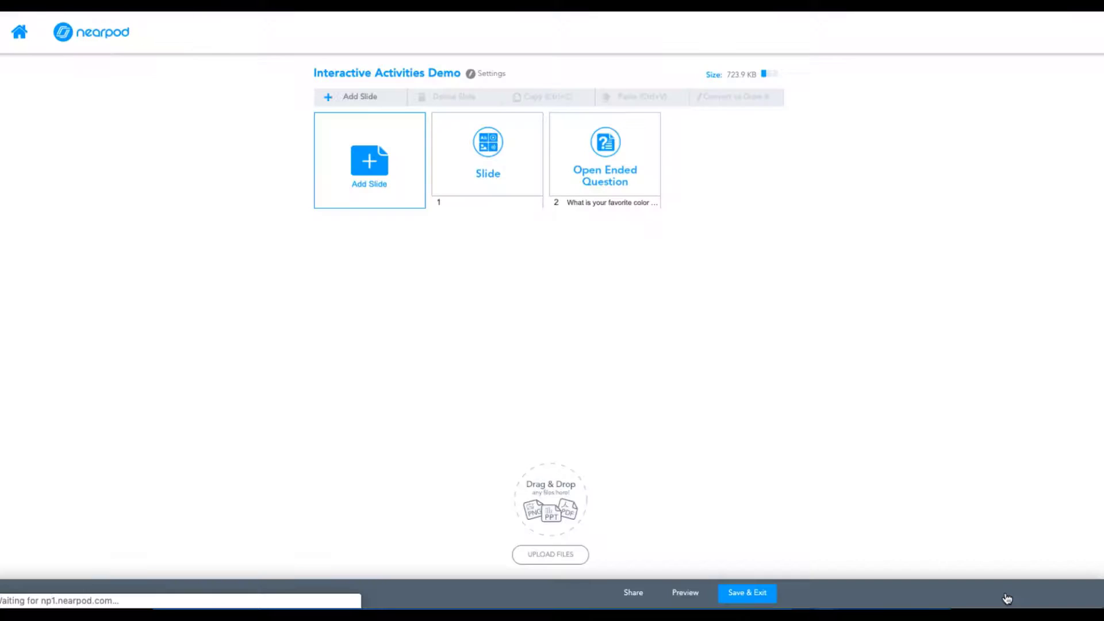
left_click(394, 177)
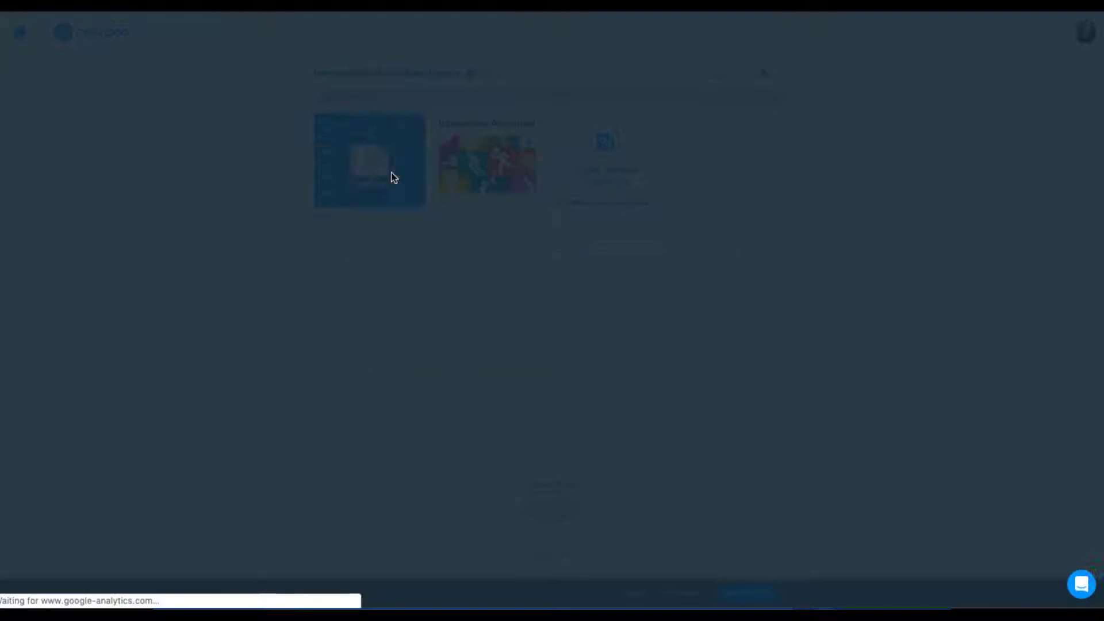
left_click(668, 325)
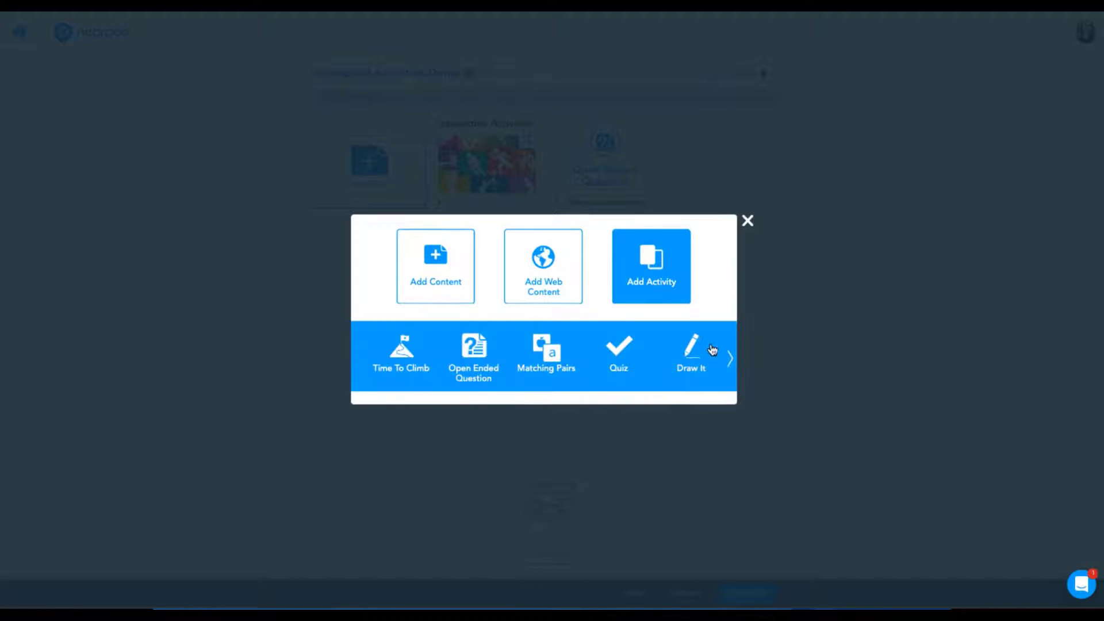
left_click(549, 348)
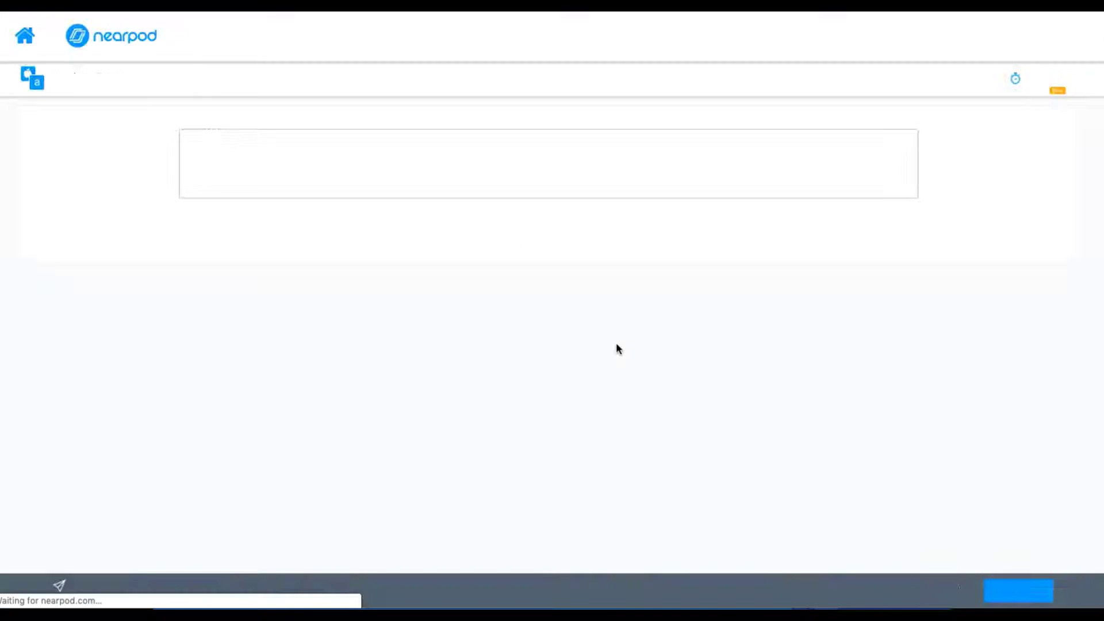
left_click(552, 304)
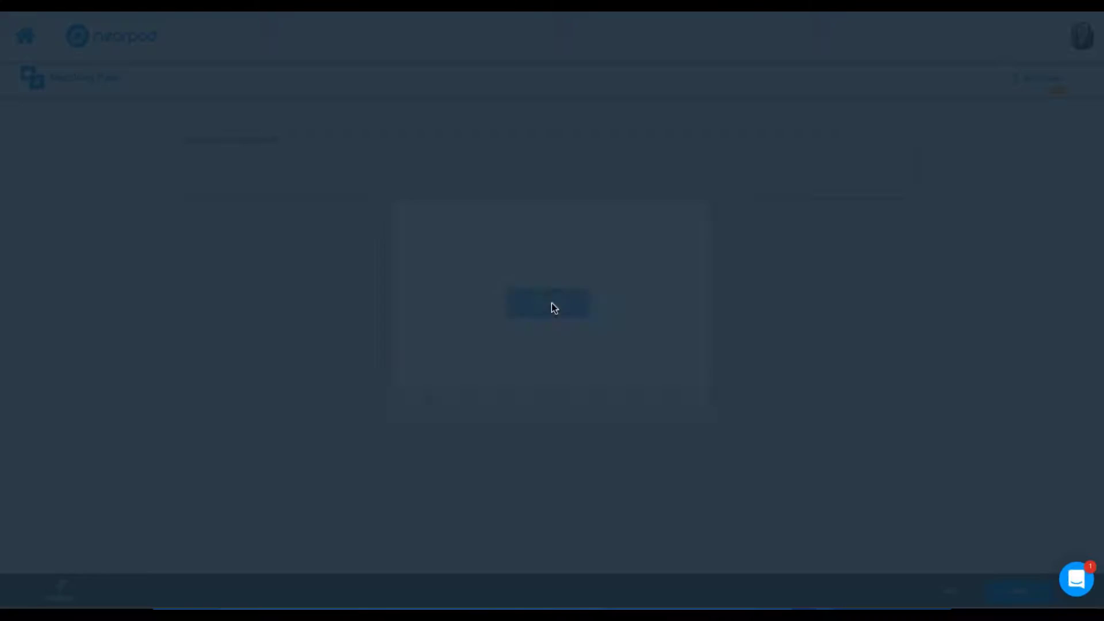
Step: Fill Pair 1 with the text "Whale" and an orca photo found by searching images for "whale"
left_click(454, 277)
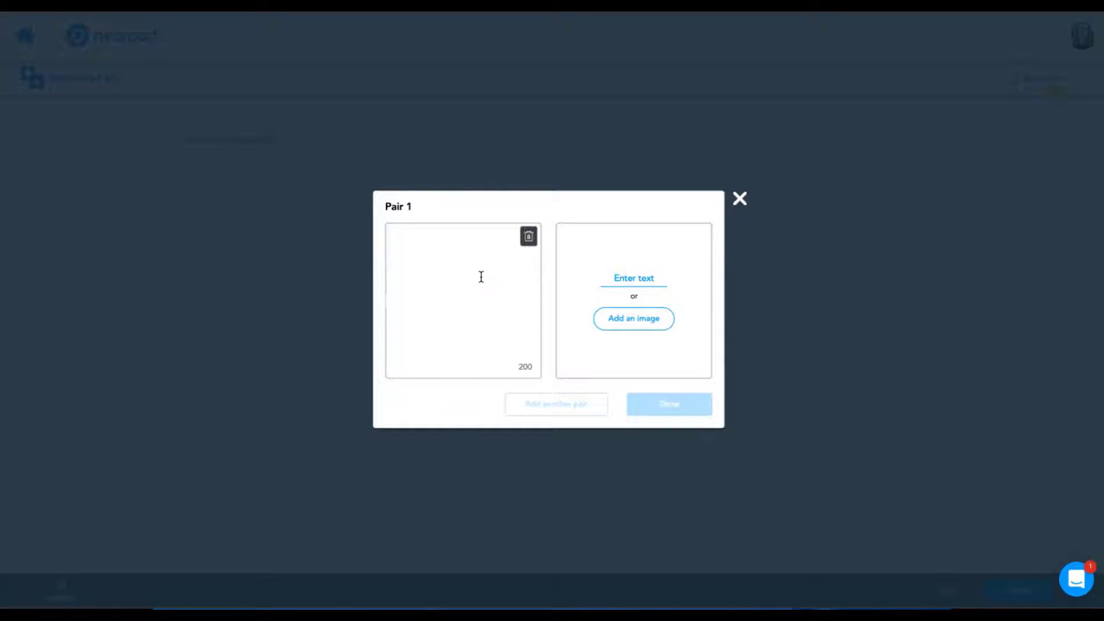
type("Whalw")
key("BackSpace")
type("e")
left_click(632, 320)
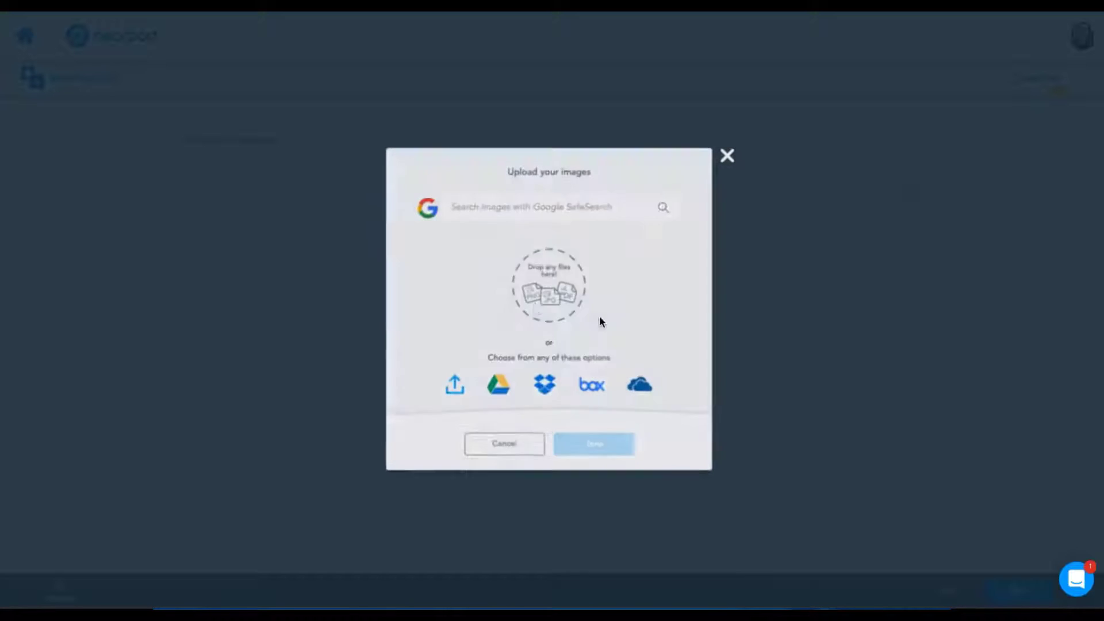
left_click(510, 212)
type("whale")
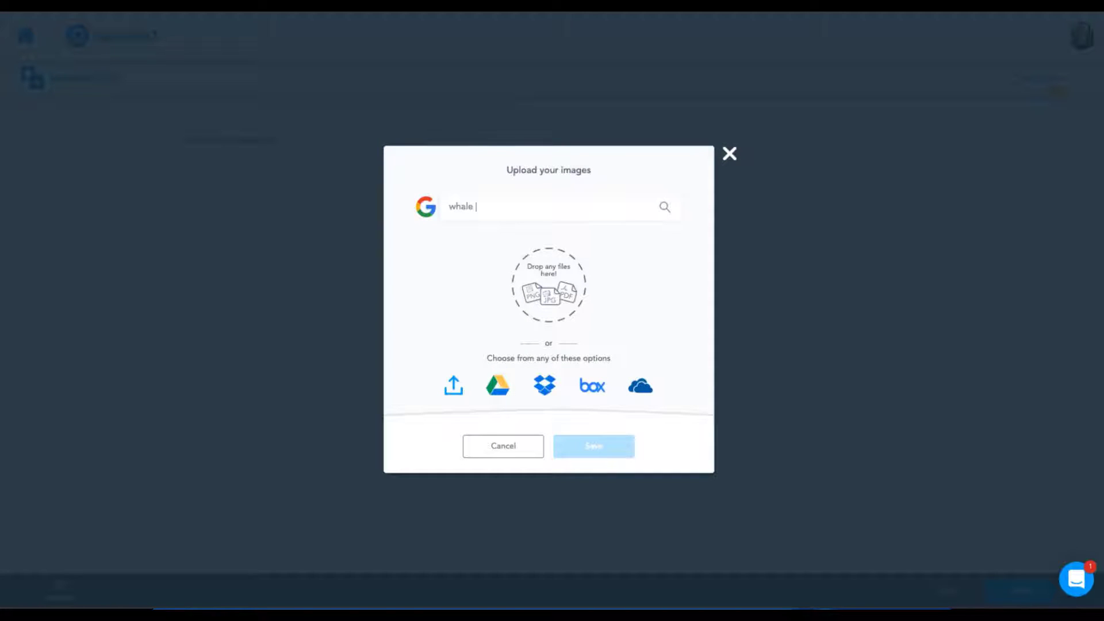
key("Return")
left_click(508, 275)
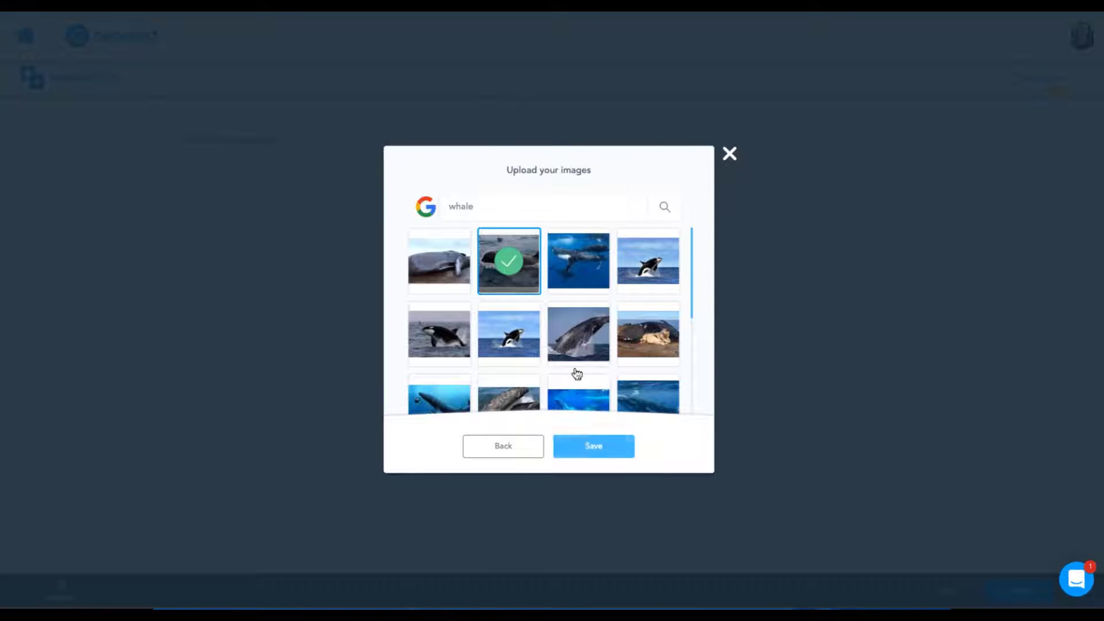
left_click(588, 449)
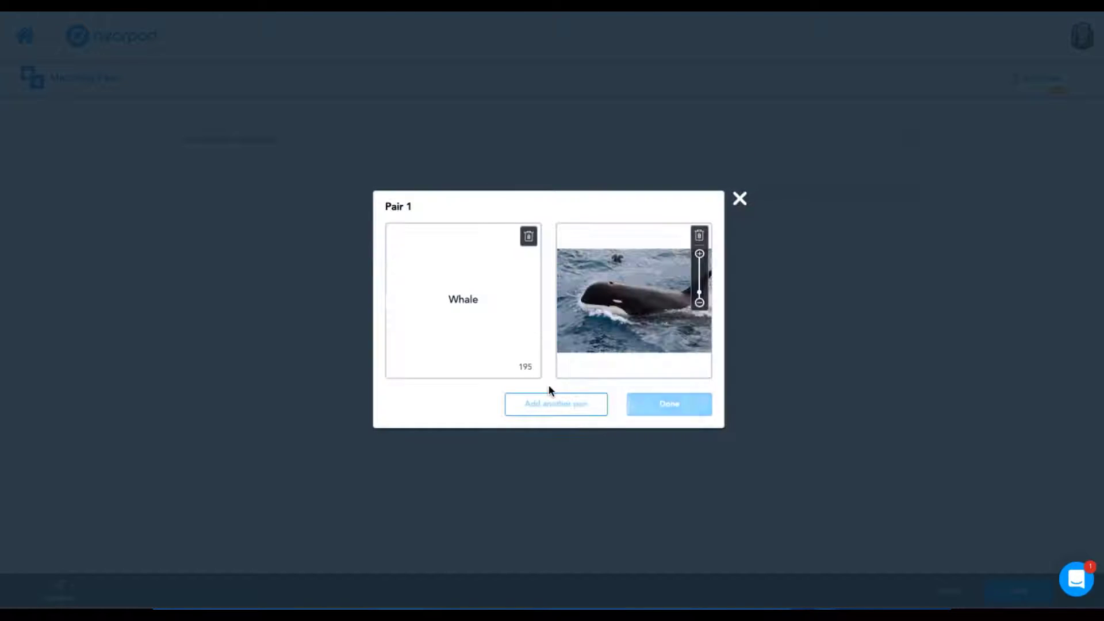
Step: Add a second pair matching "Kitten" with "Cat" and save the Matching Pairs activity to the lesson
left_click(559, 405)
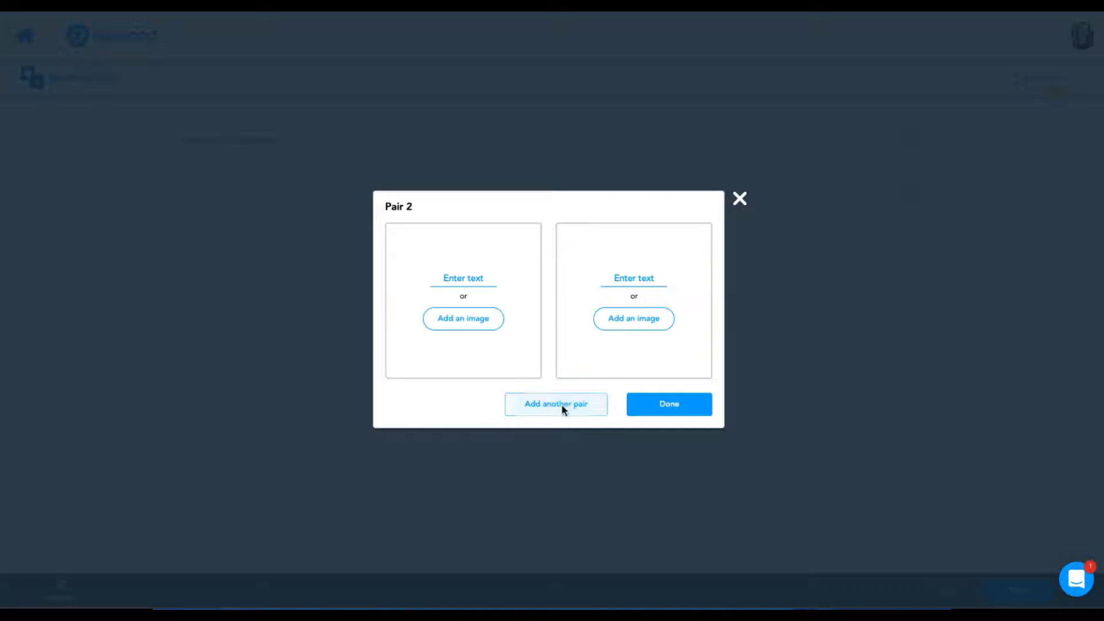
left_click(479, 271)
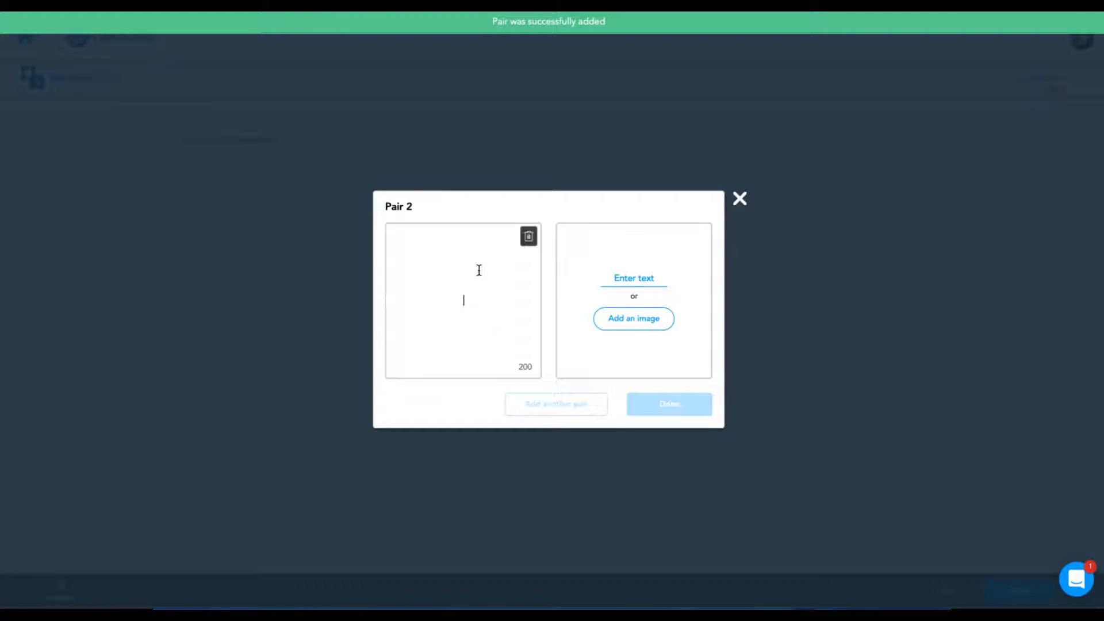
type("Kitten")
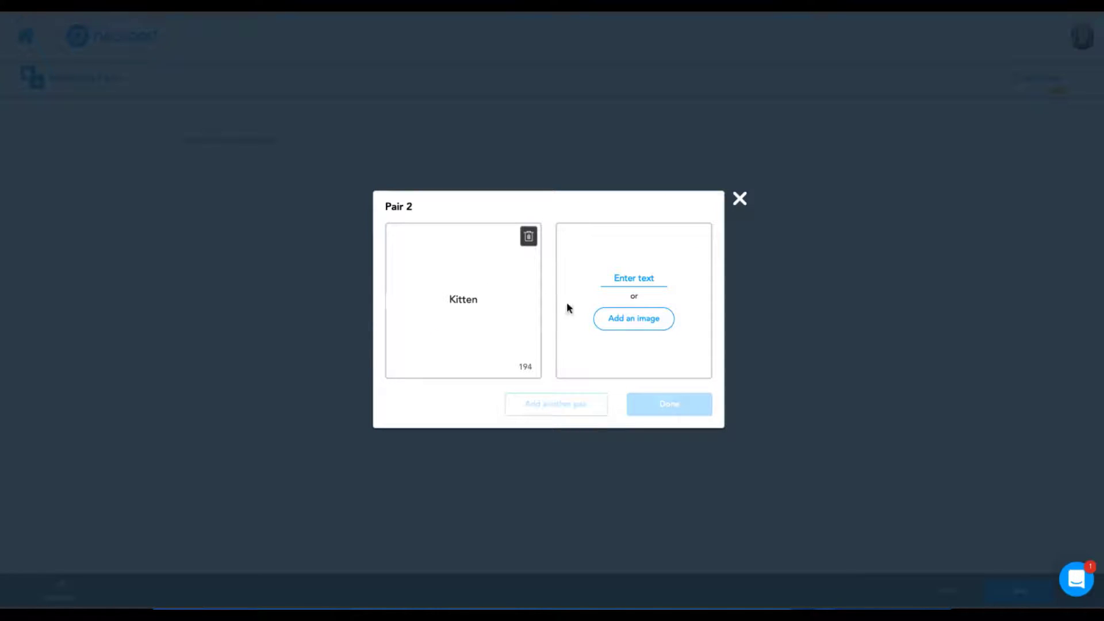
left_click(625, 275)
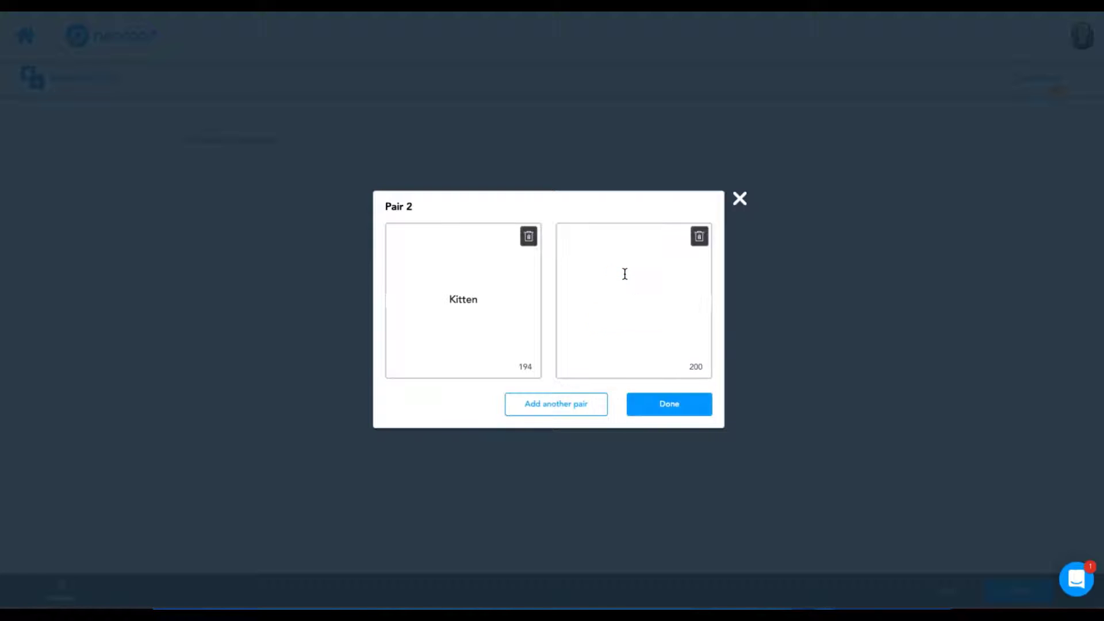
type("Cat")
left_click(565, 411)
left_click(648, 406)
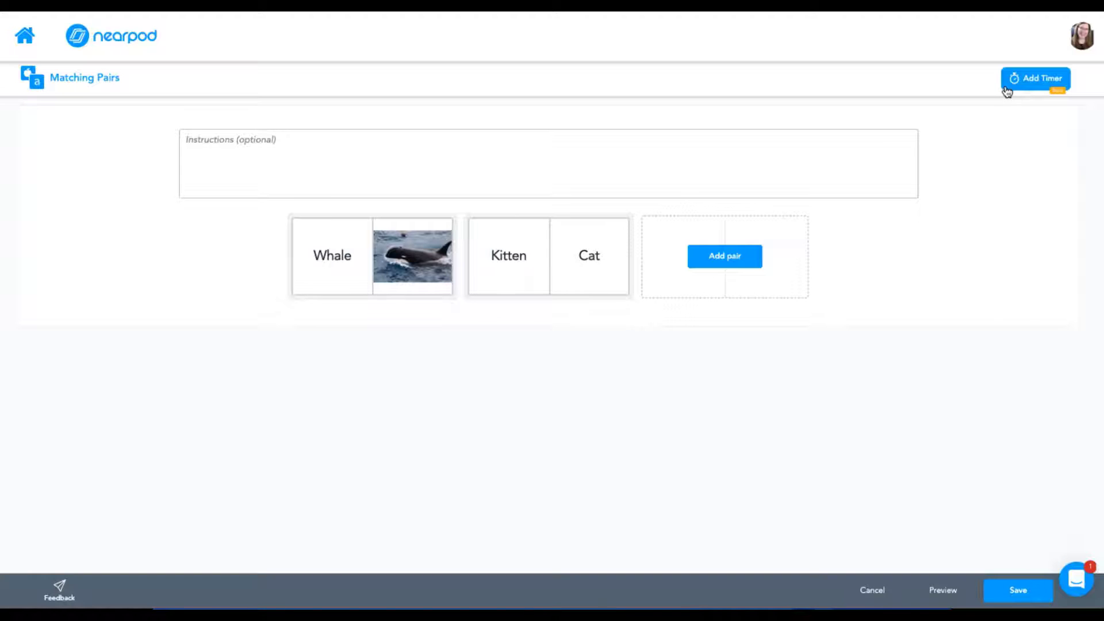
left_click(1016, 600)
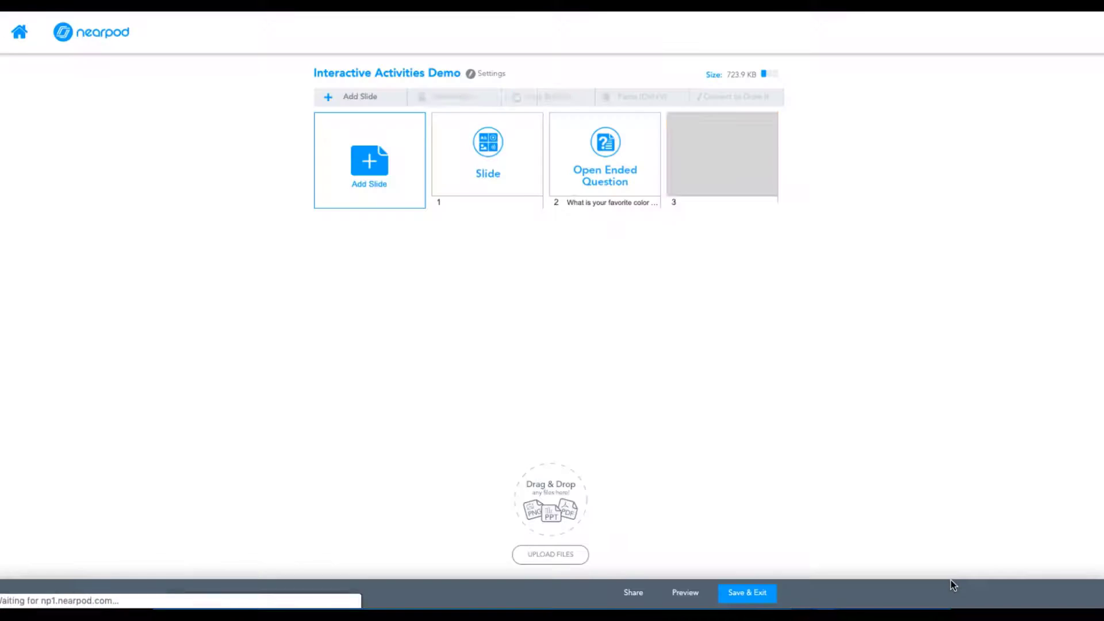
Step: Open a new Quiz activity, look at its question layout and reference media types, and leave it without saving
left_click(370, 164)
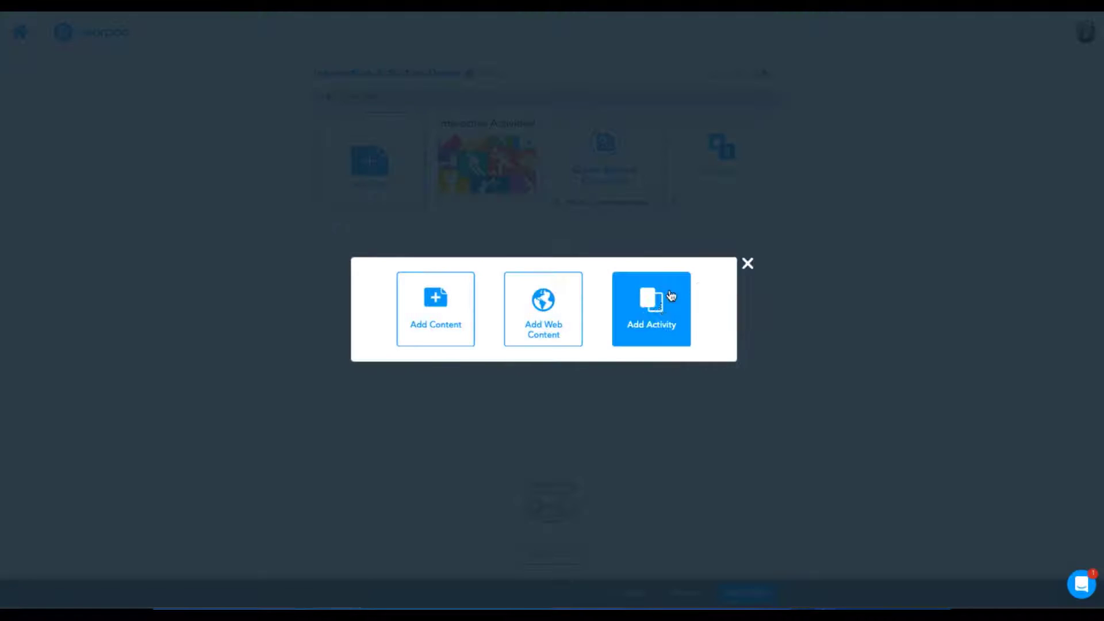
left_click(654, 311)
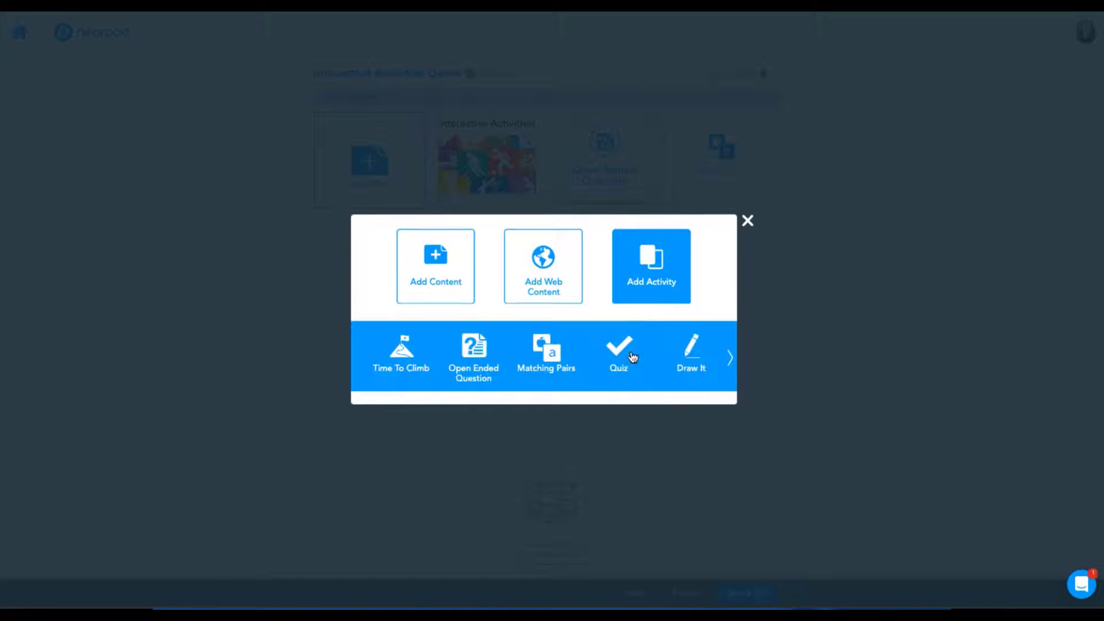
left_click(620, 352)
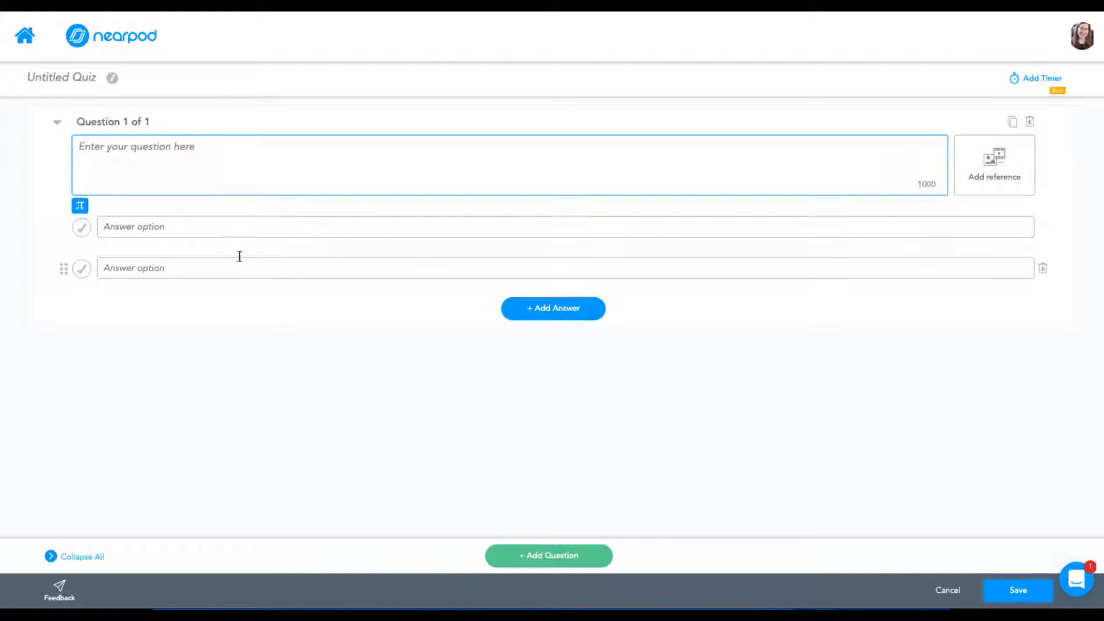
left_click(1010, 173)
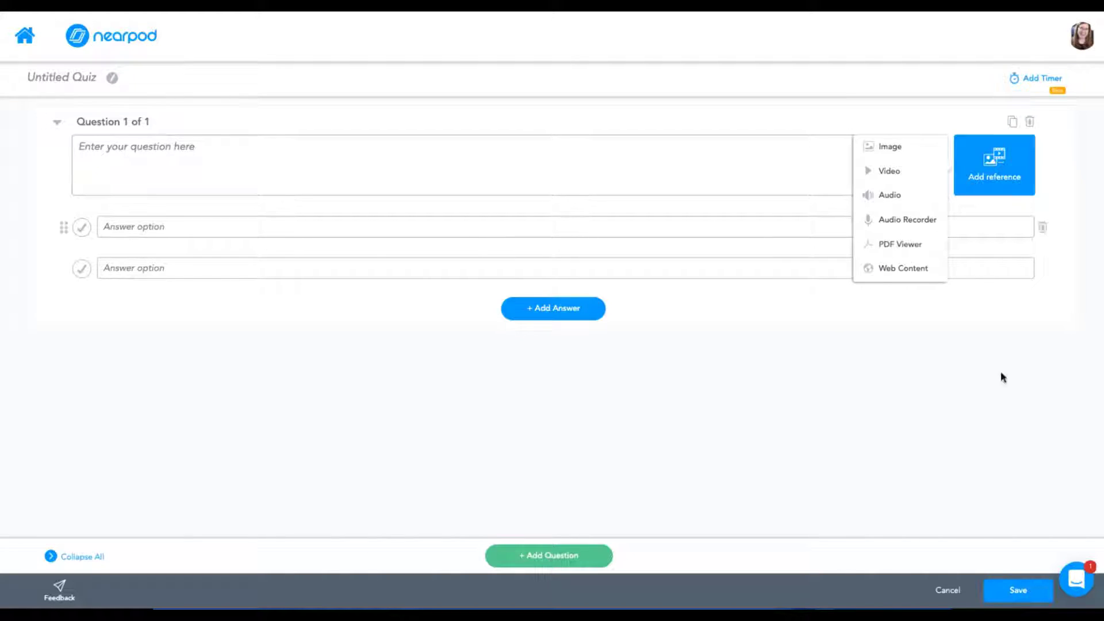
left_click(952, 591)
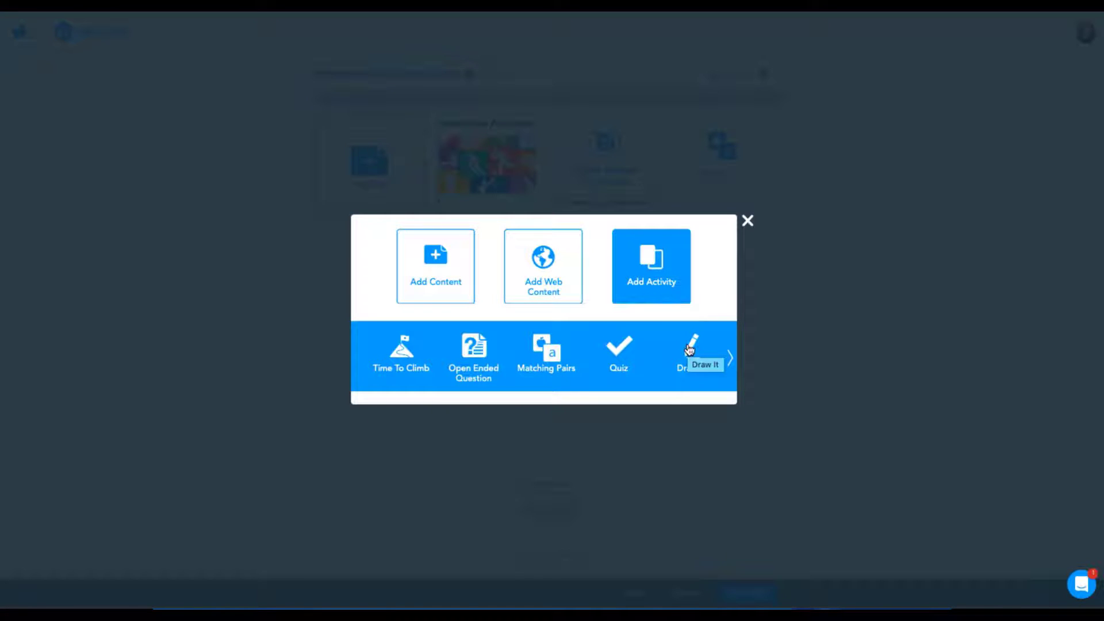
Step: Try a Draw It activity with a compare-and-contrast worksheet as background, found by searching images for "venn diagram"
left_click(690, 348)
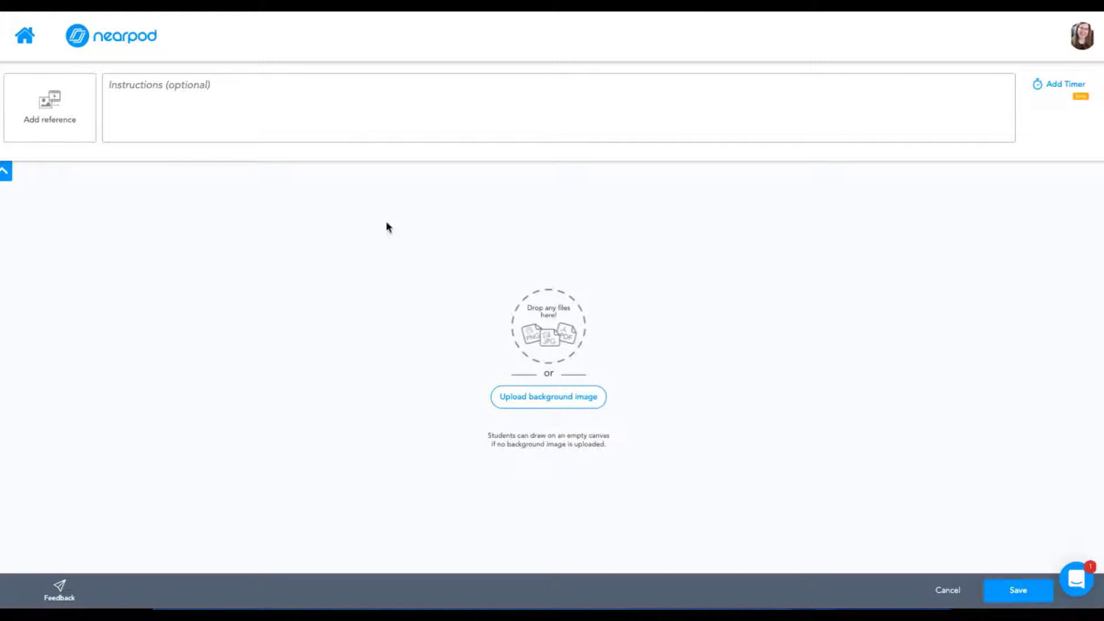
left_click(524, 403)
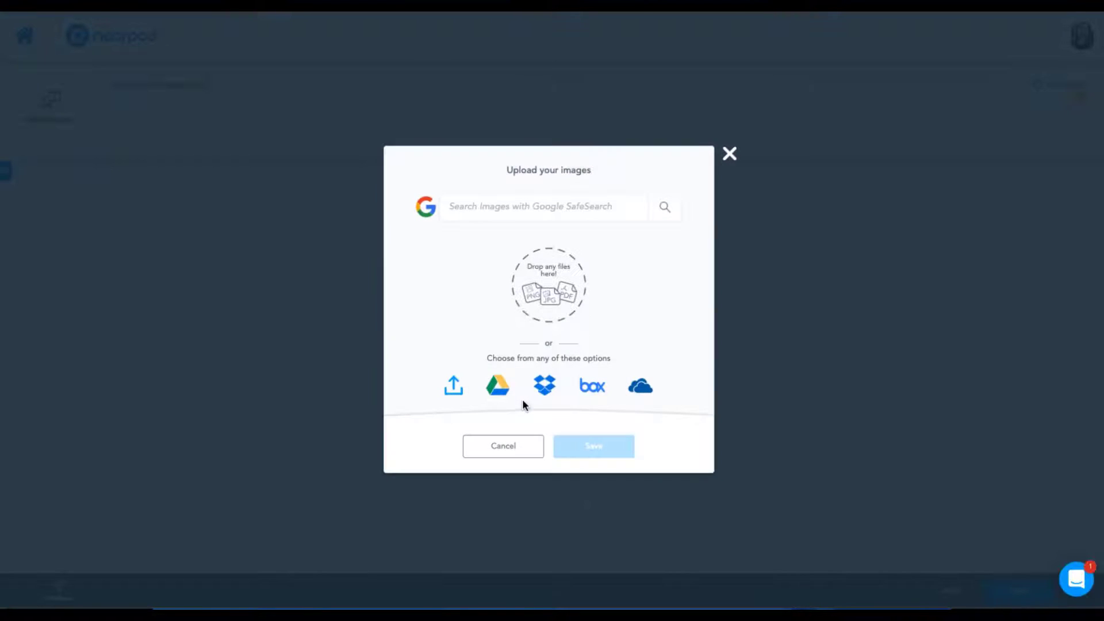
left_click(482, 214)
type("venn diagram")
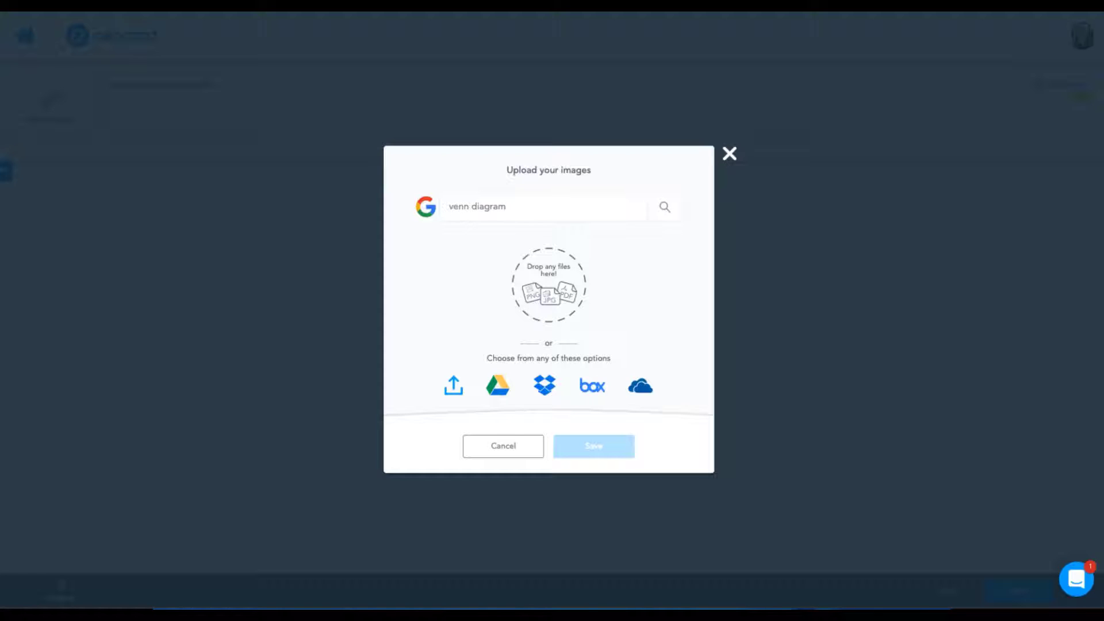
key("Return")
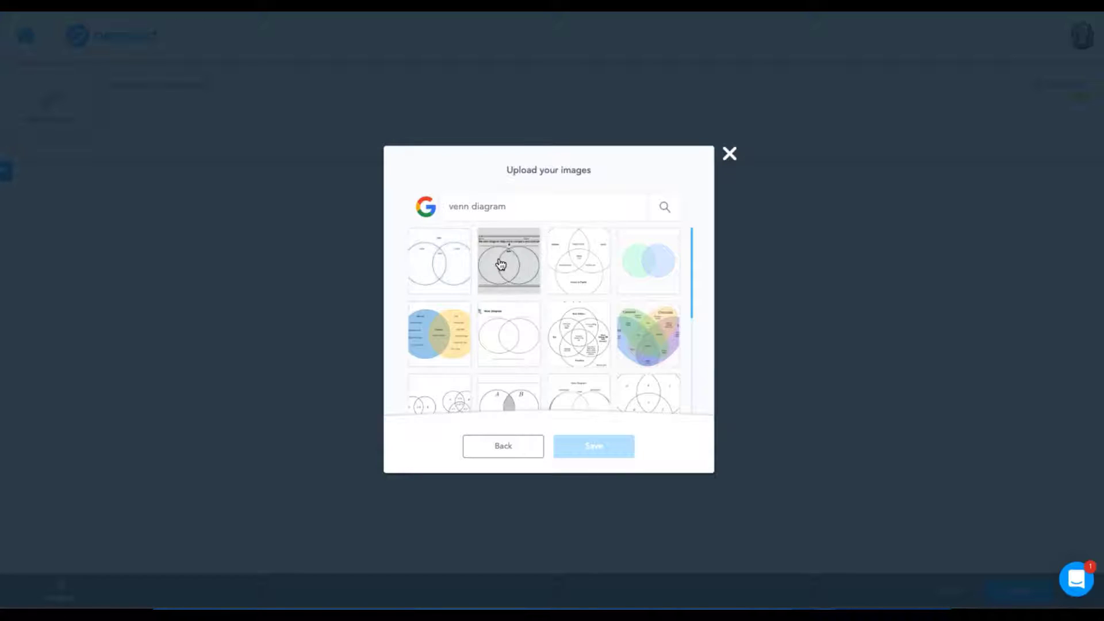
left_click(506, 263)
left_click(594, 447)
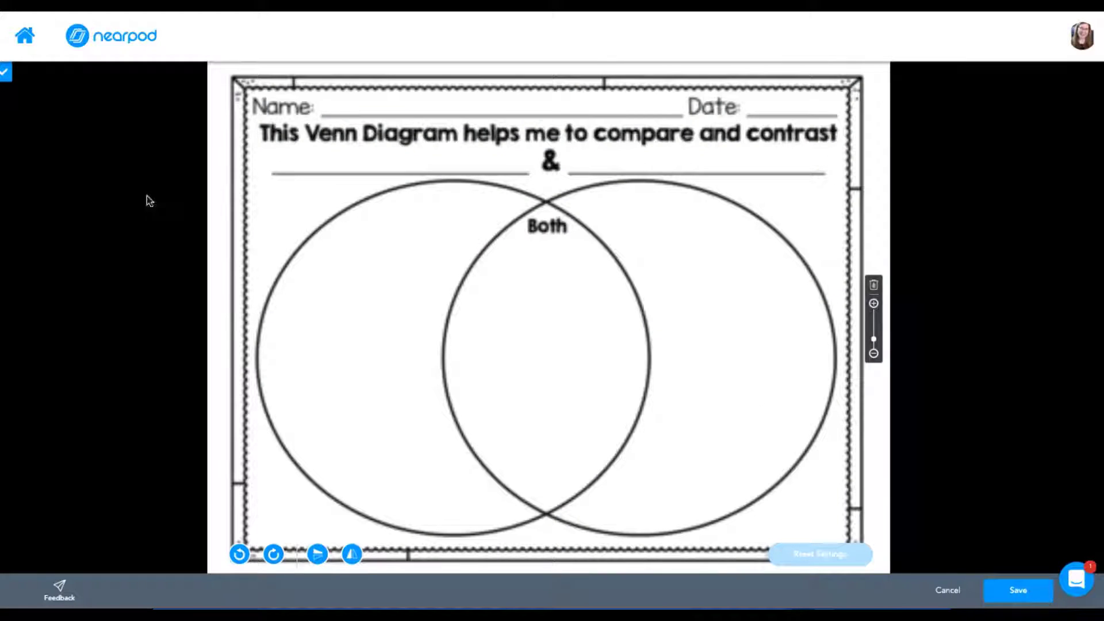
Step: Look at the instructions field and reference option of the Draw It activity
left_click(7, 76)
left_click(239, 101)
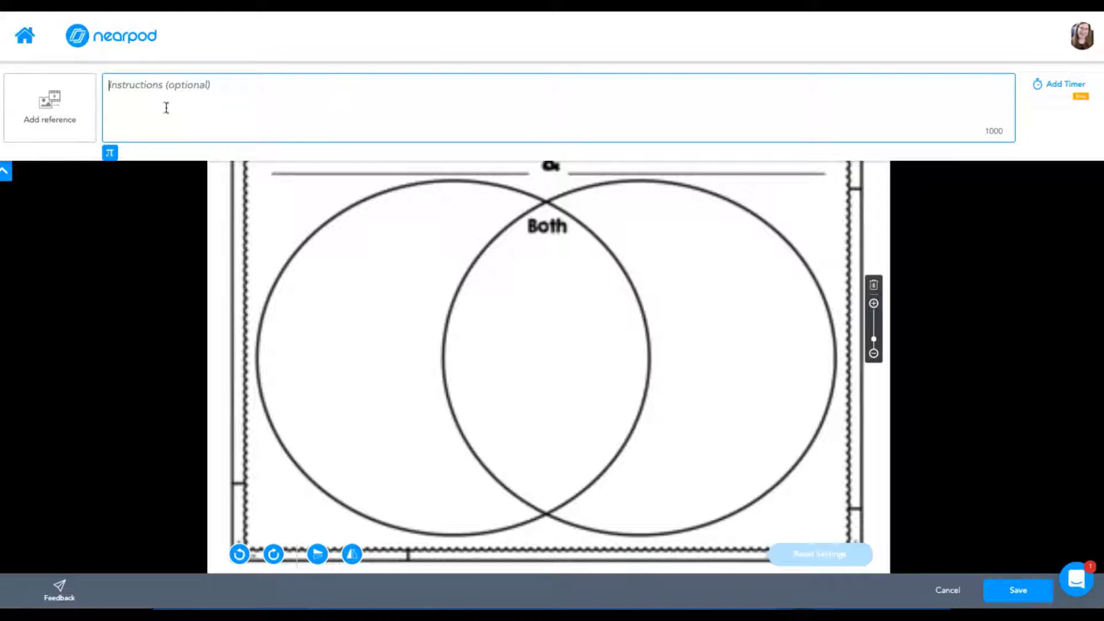
left_click(50, 109)
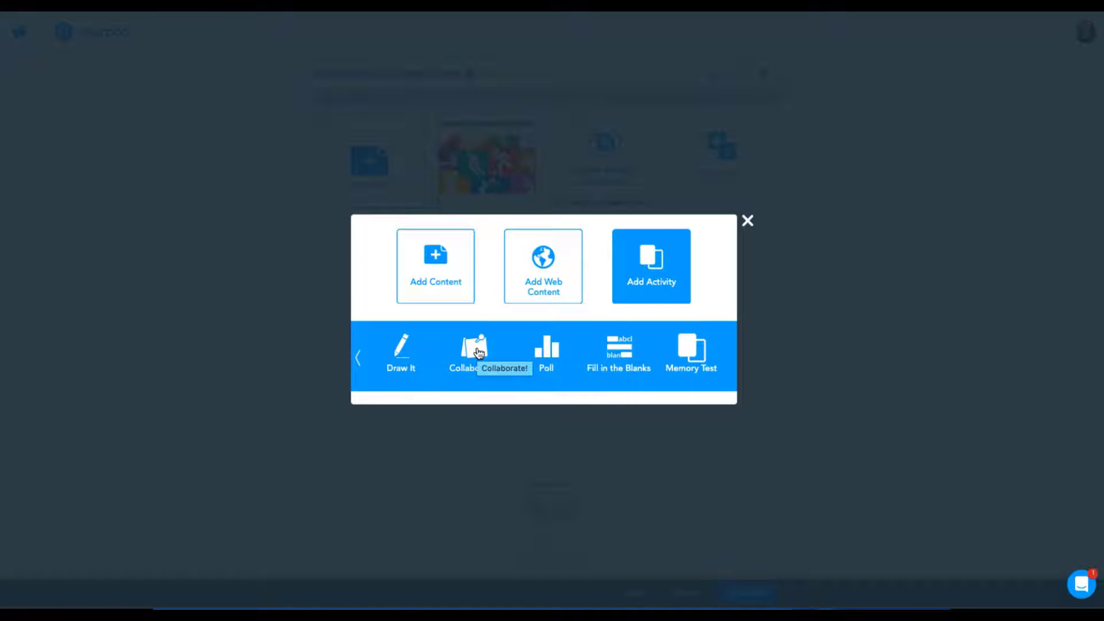
Step: Start a Collaborate! activity with the topic "Whales" and the description "What's the largest whale you've ever seen?"
left_click(479, 352)
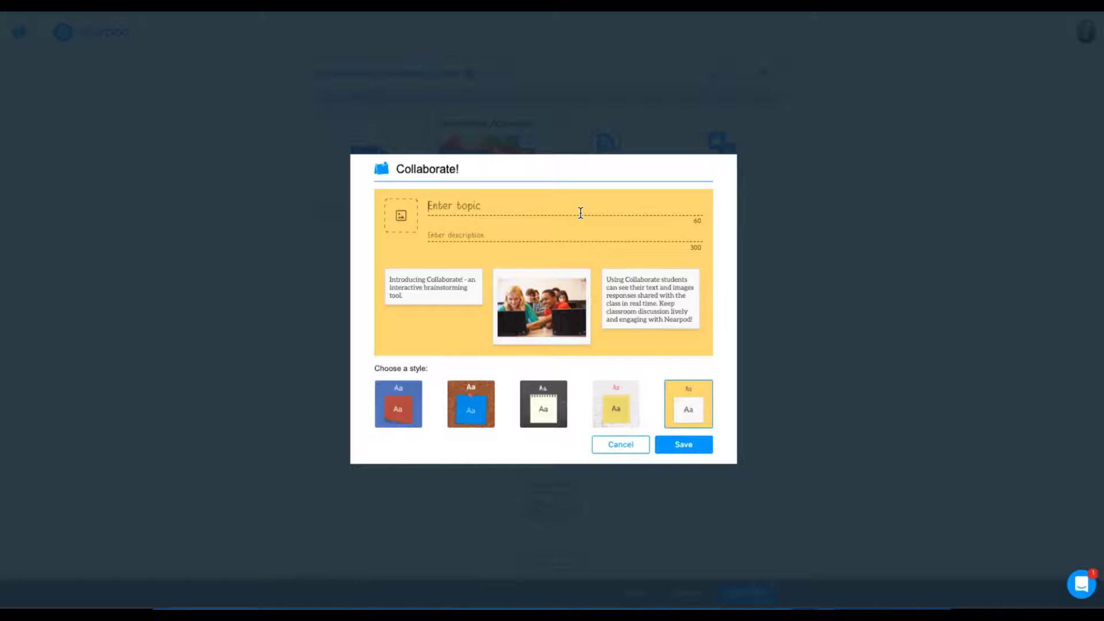
type("Whales")
type("What's the largest whale you've ever seen?")
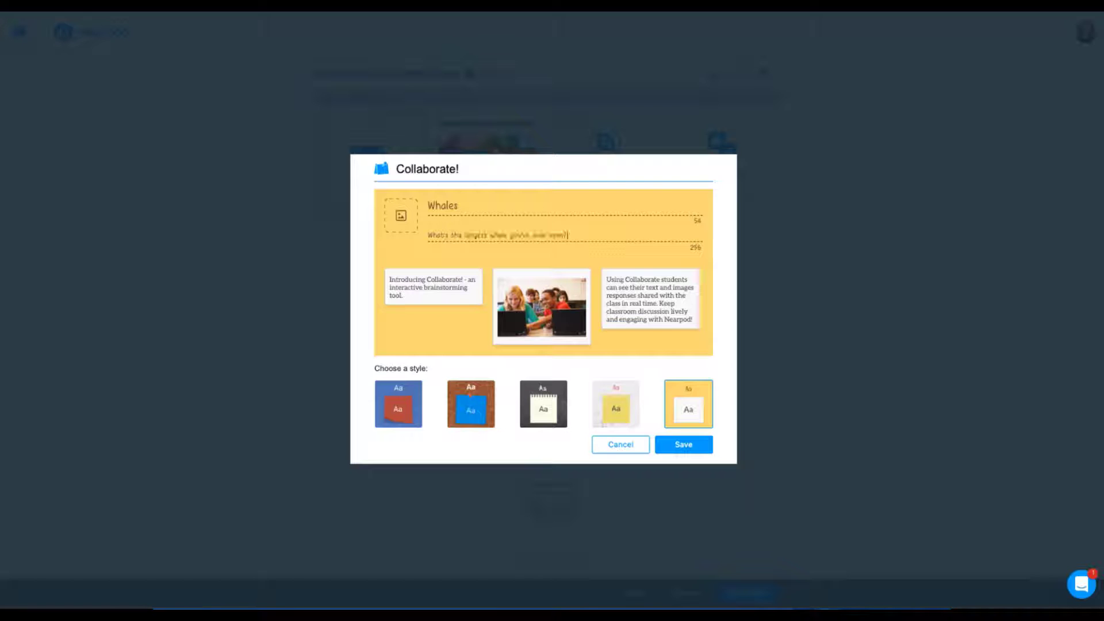
Step: Add a whale photo from an image search for "whale" to the Collaborate! board and apply the brown corkboard style
left_click(397, 225)
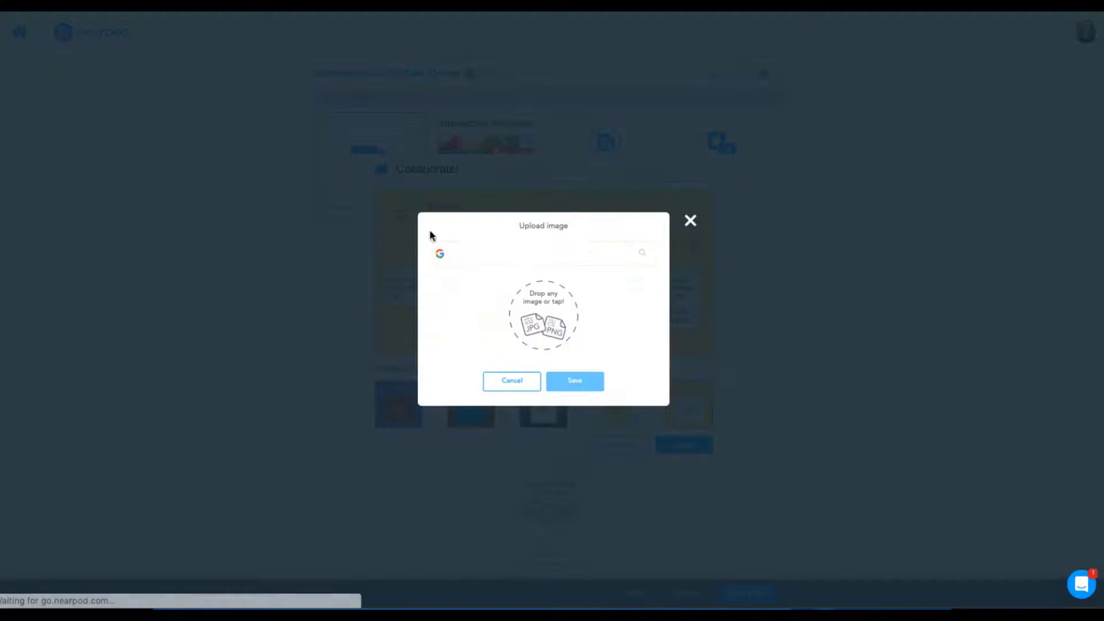
left_click(476, 257)
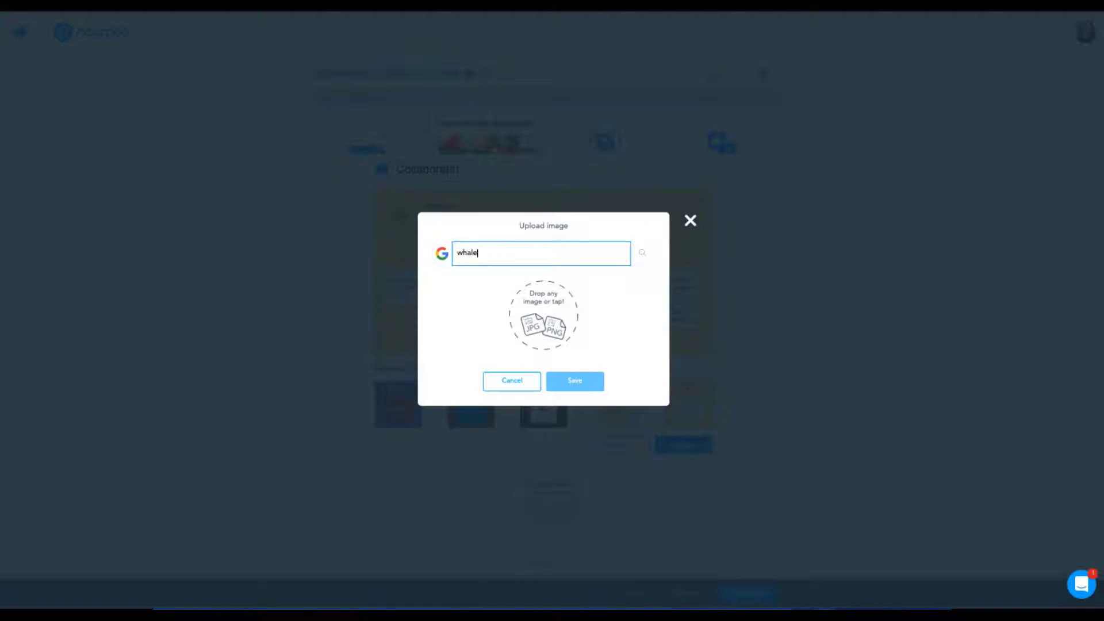
key("Return")
left_click(540, 329)
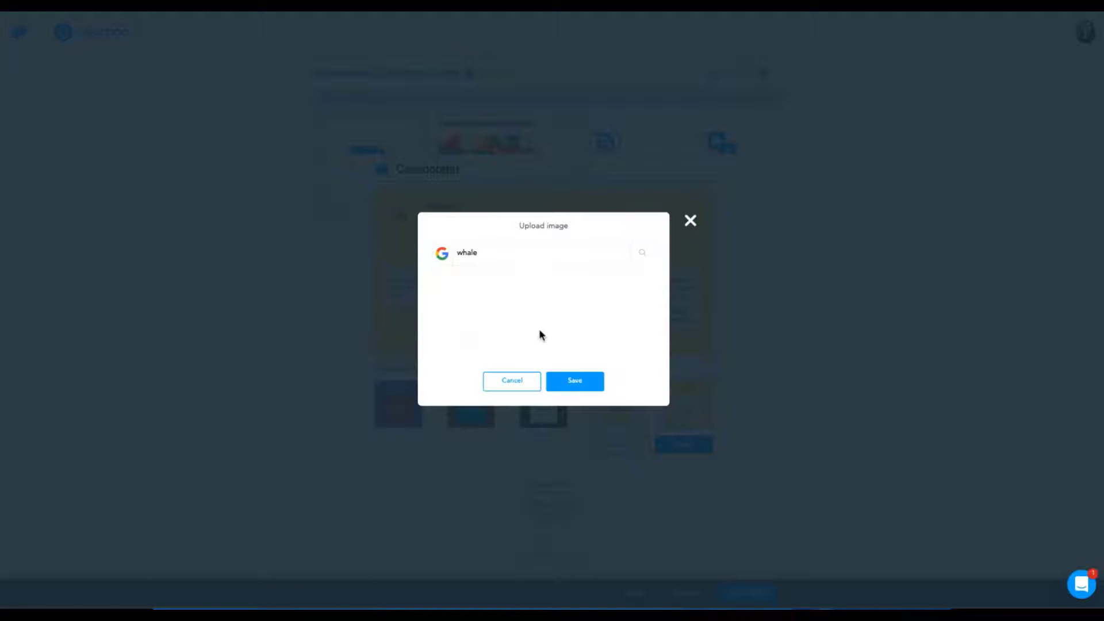
left_click(589, 386)
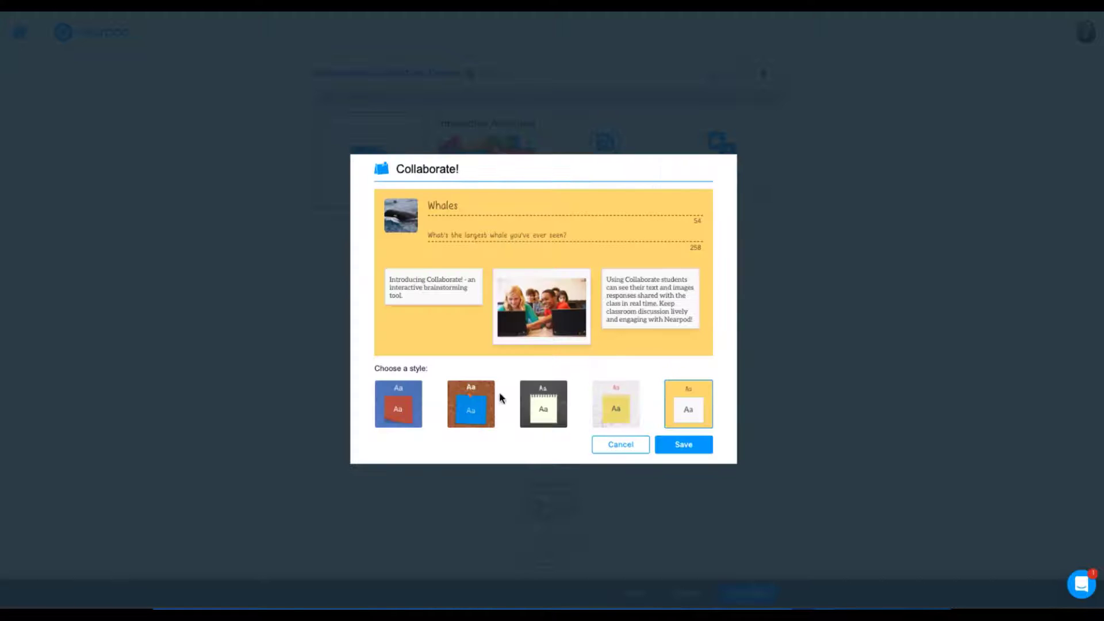
left_click(464, 400)
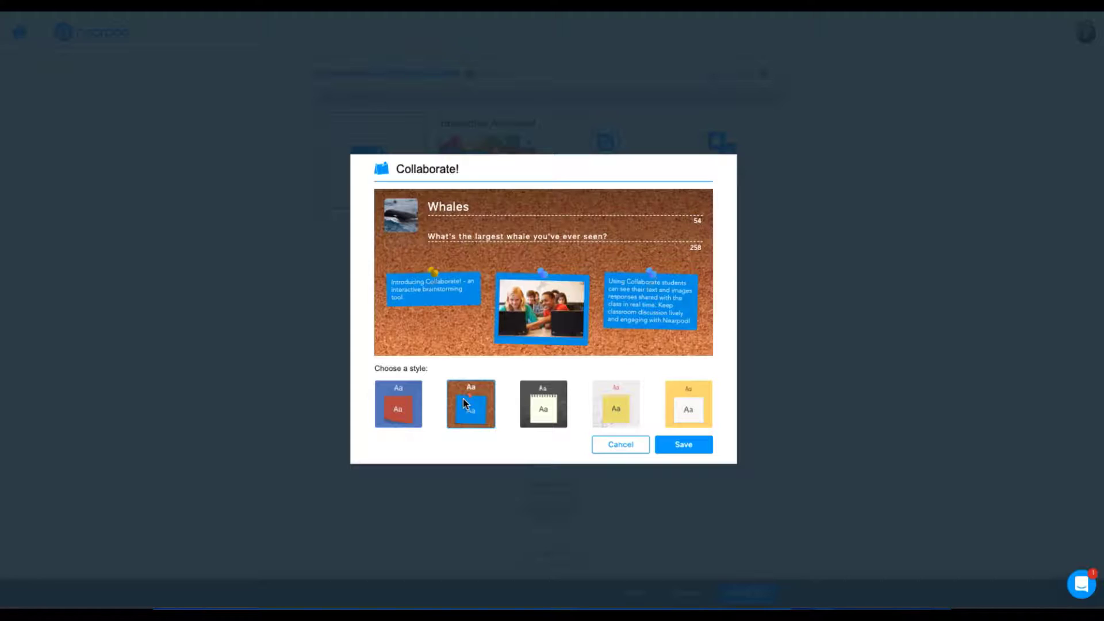
Step: Switch the Whales Collaborate! board to the blue style with red notes and save the activity
left_click(398, 403)
left_click(699, 446)
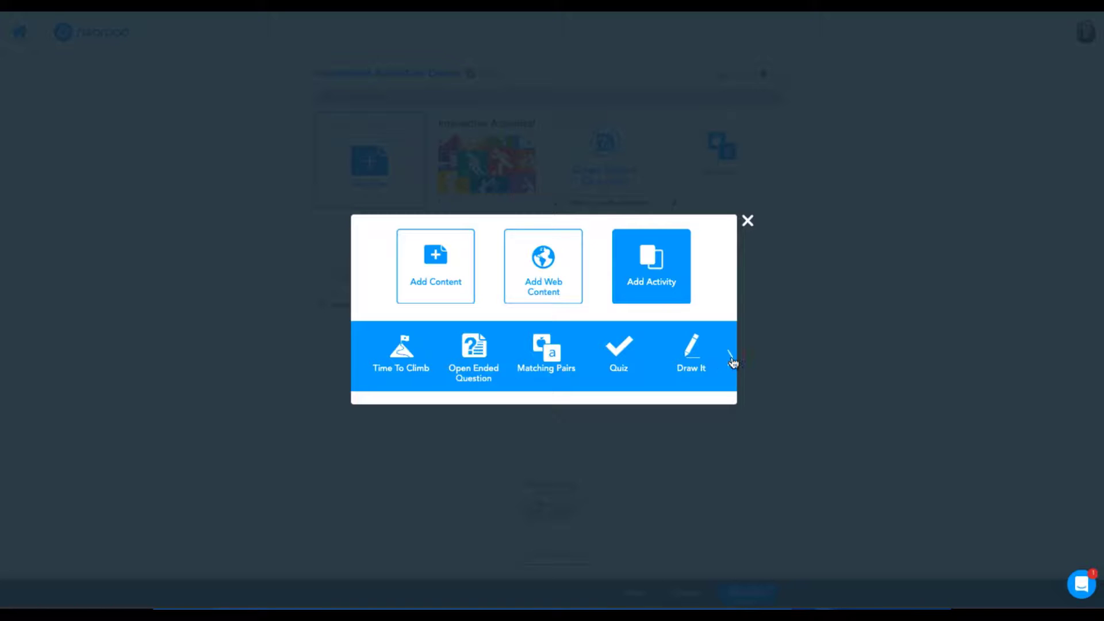
Step: Look at the question, answer and reference options of a new Poll activity, leaving it unsaved
left_click(732, 358)
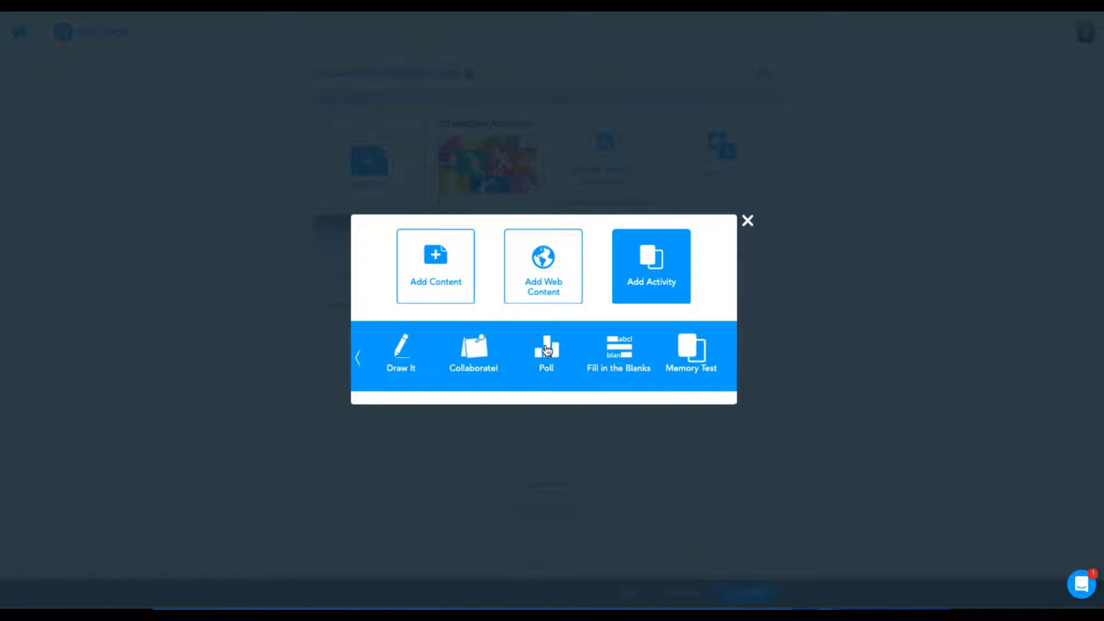
left_click(545, 349)
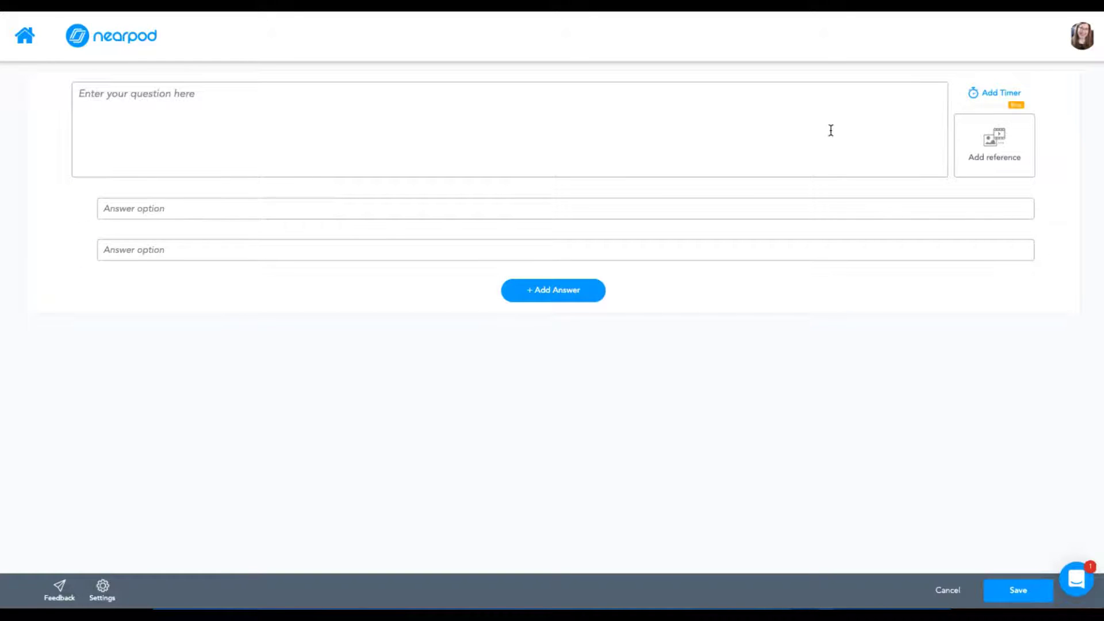
left_click(994, 144)
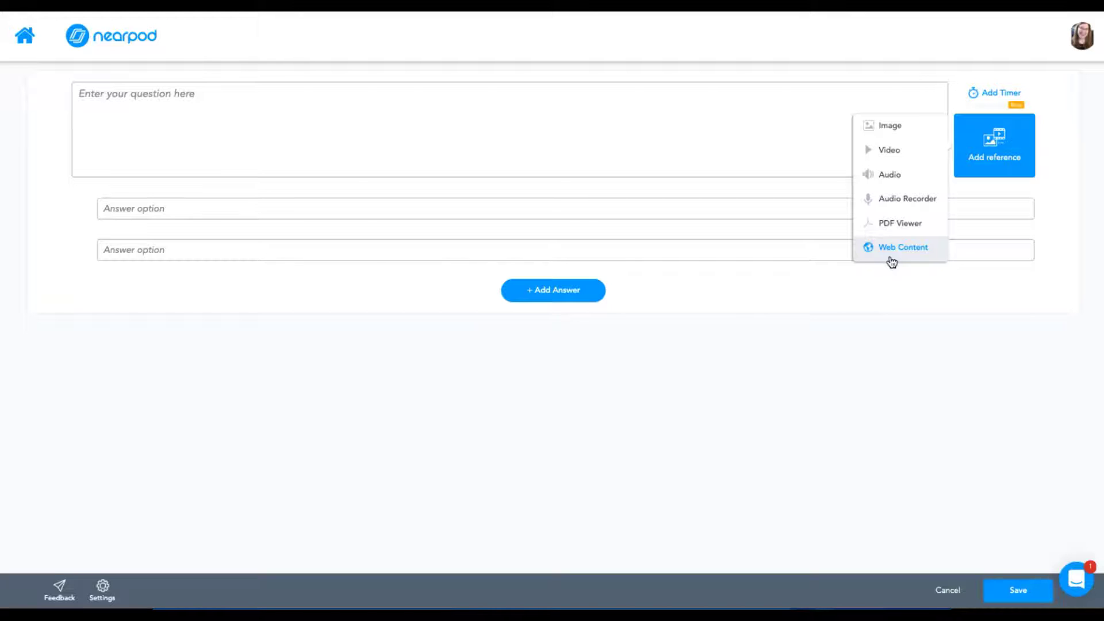
left_click(948, 590)
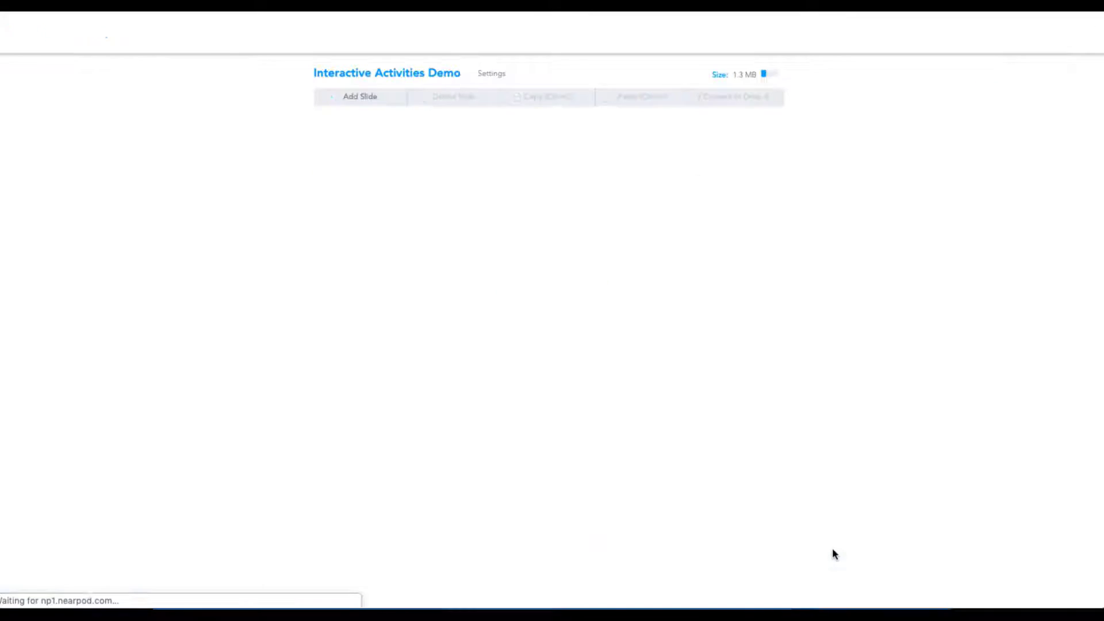
Step: Look through the available activity types, including Fill in the Blanks and Memory Test, without adding one
left_click(371, 164)
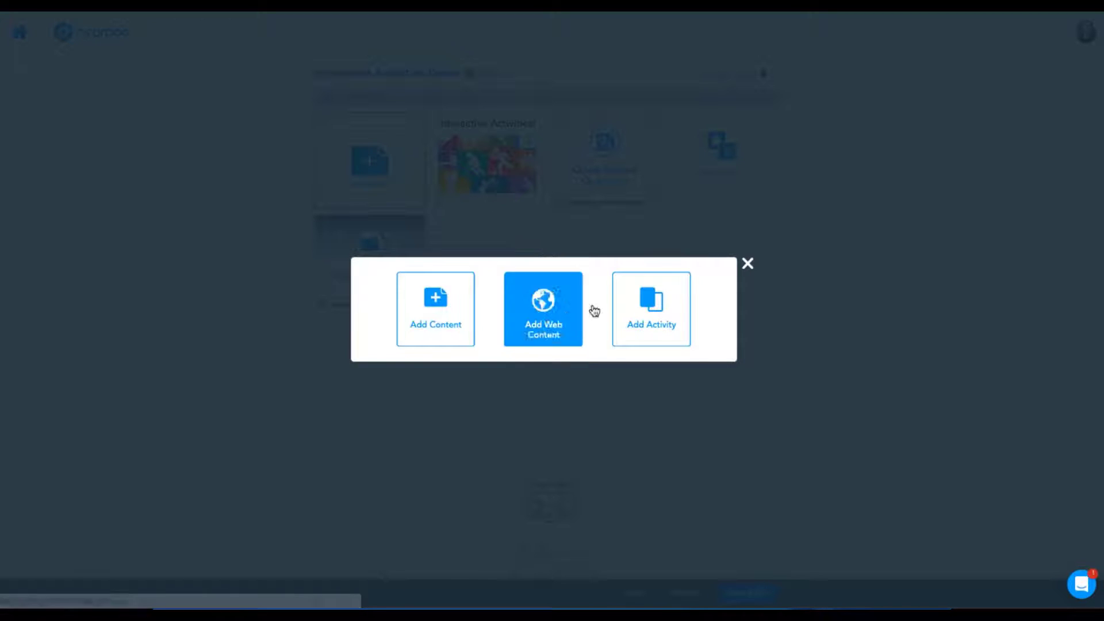
left_click(656, 316)
left_click(732, 358)
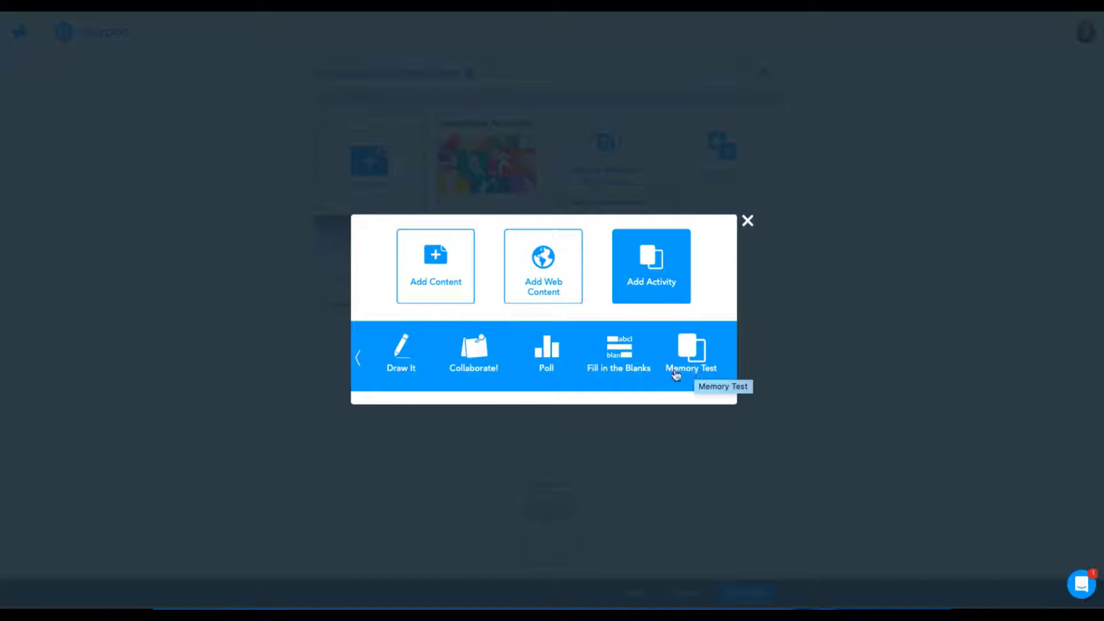
left_click(364, 357)
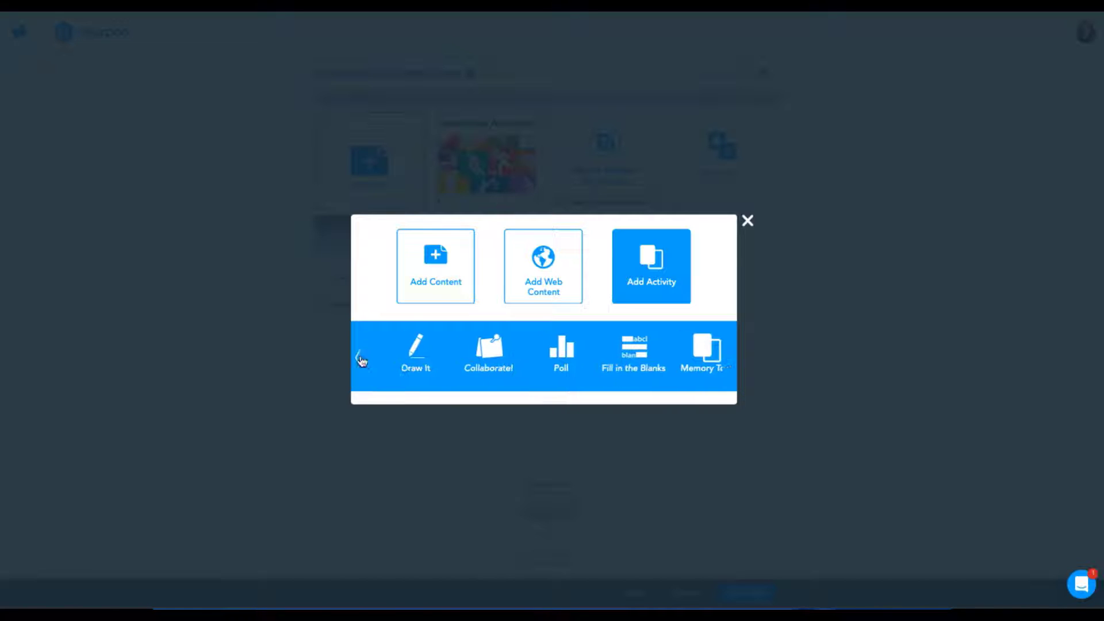
left_click(749, 222)
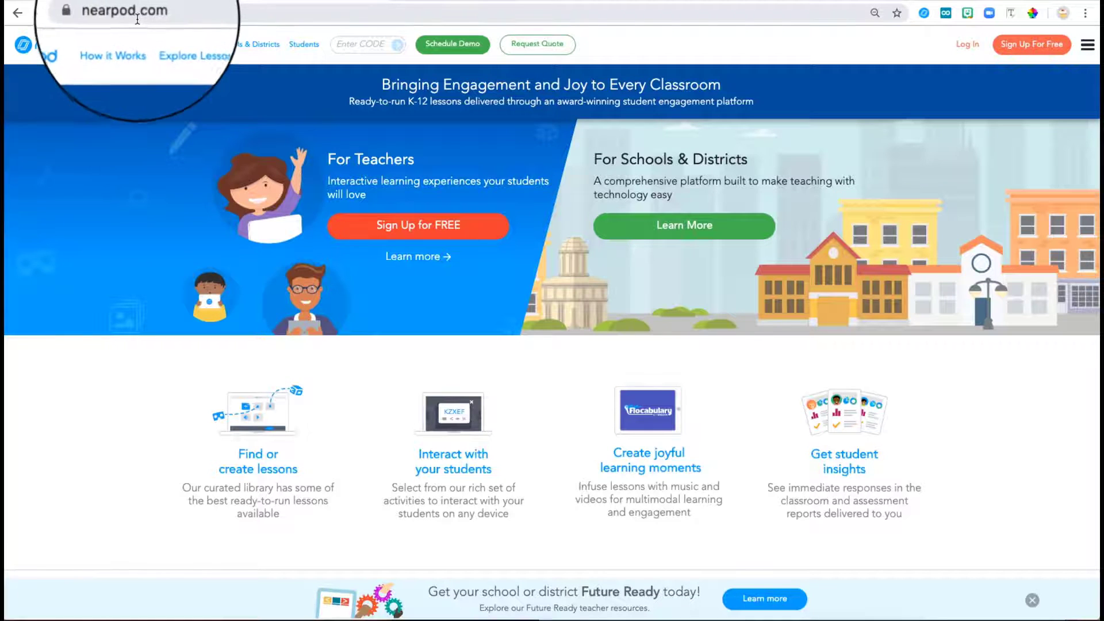
Step: Log in to the Nearpod teacher account with Google and look over My Library
left_click(968, 46)
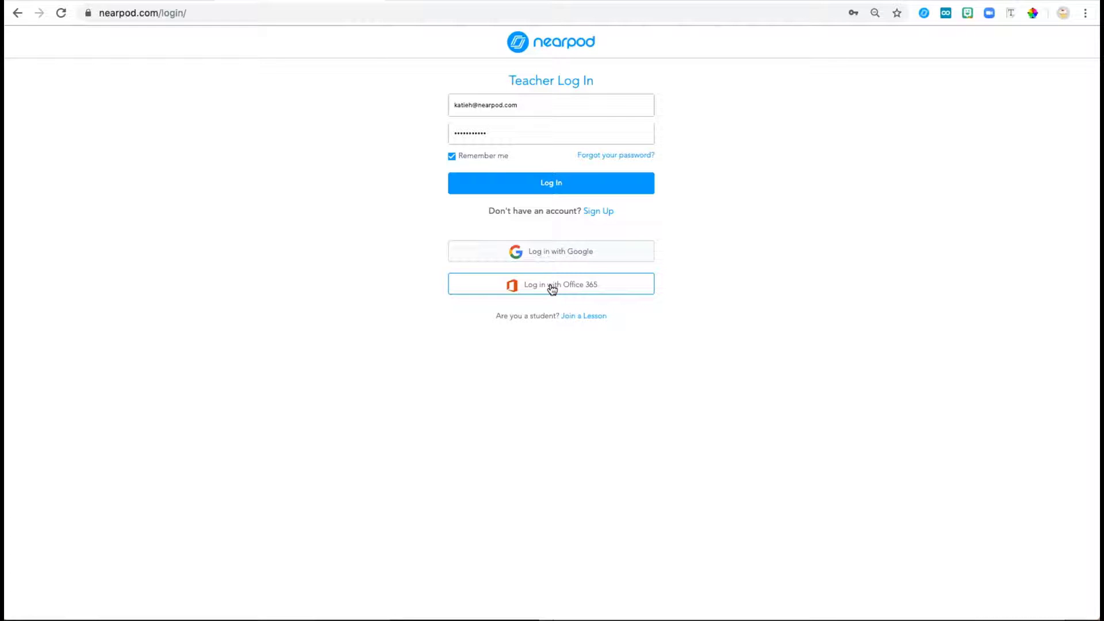
left_click(547, 255)
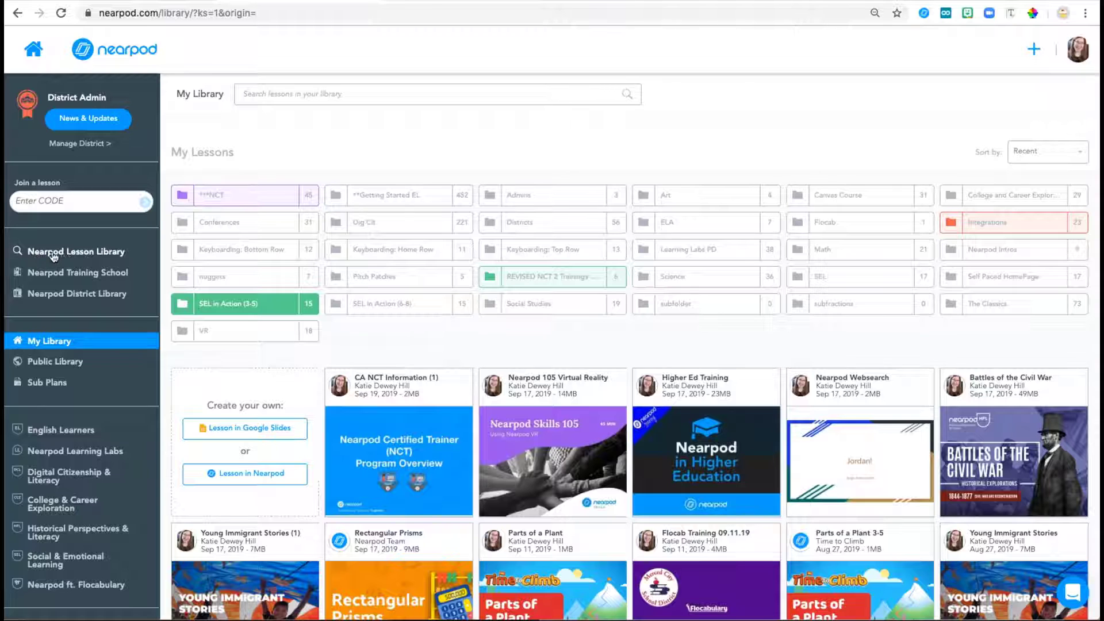
scroll(115, 464, "down", 3)
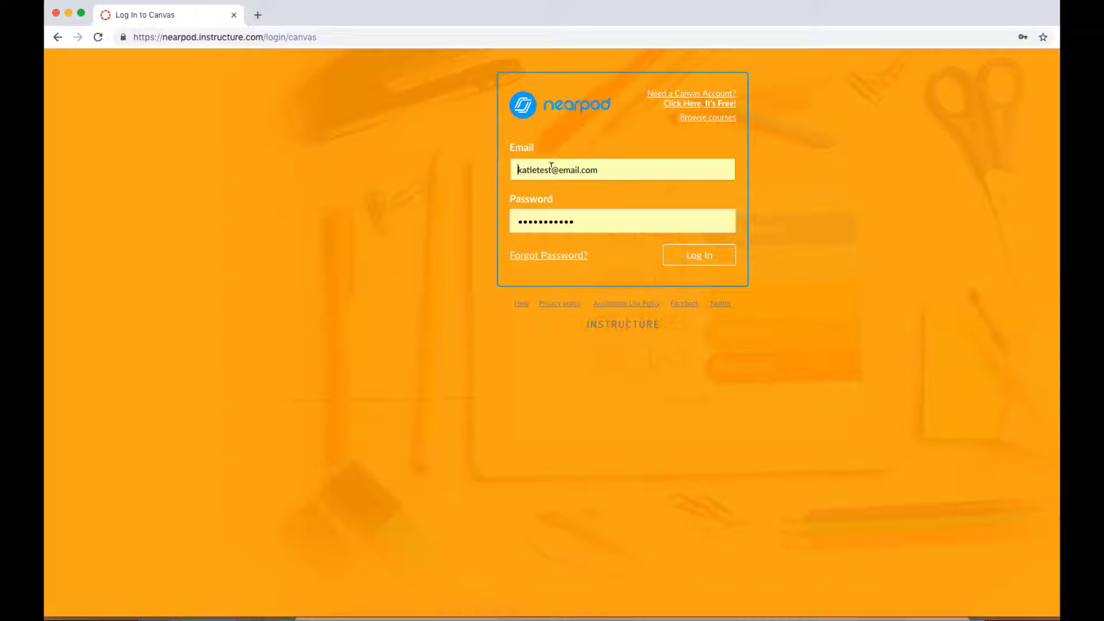
Step: Log in to Canvas and open the Nearpod tool in the Nearpod LTI course
left_click(695, 267)
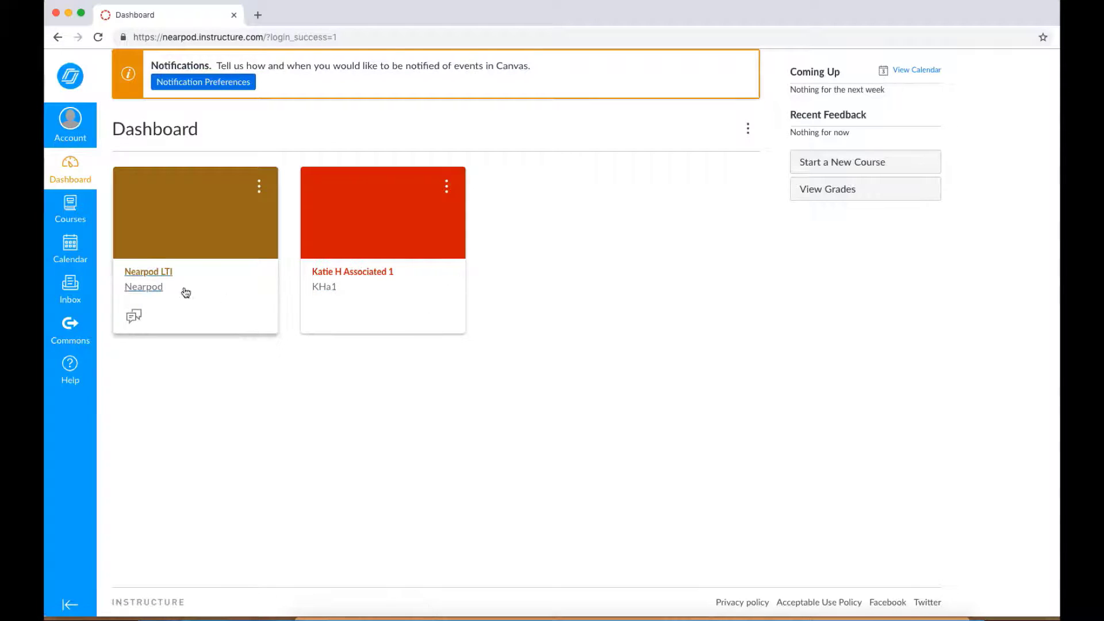
left_click(150, 286)
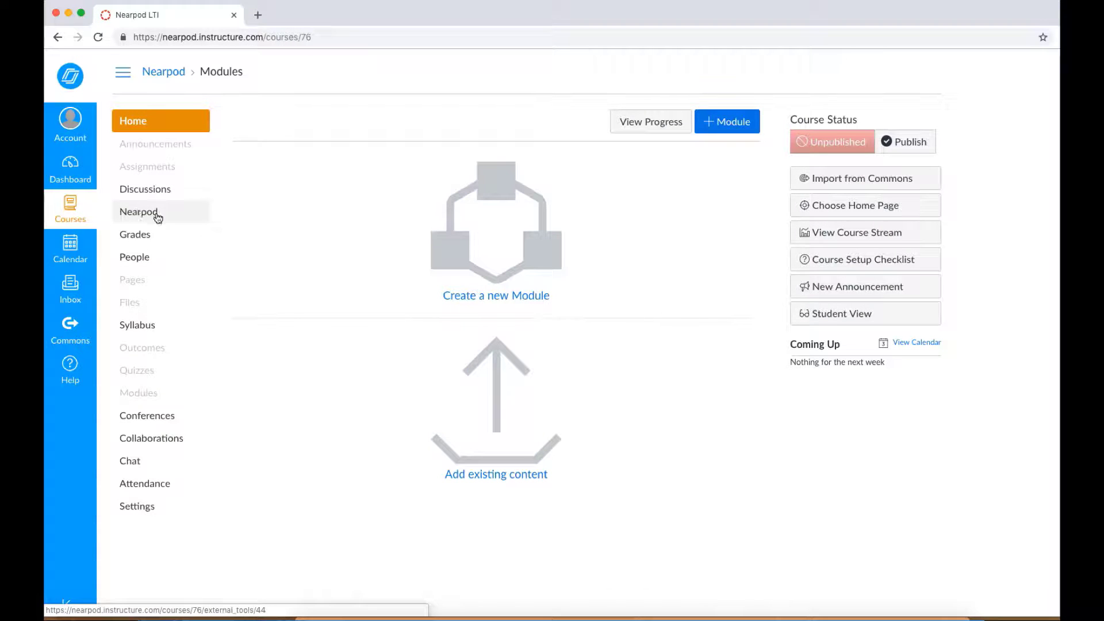
left_click(135, 216)
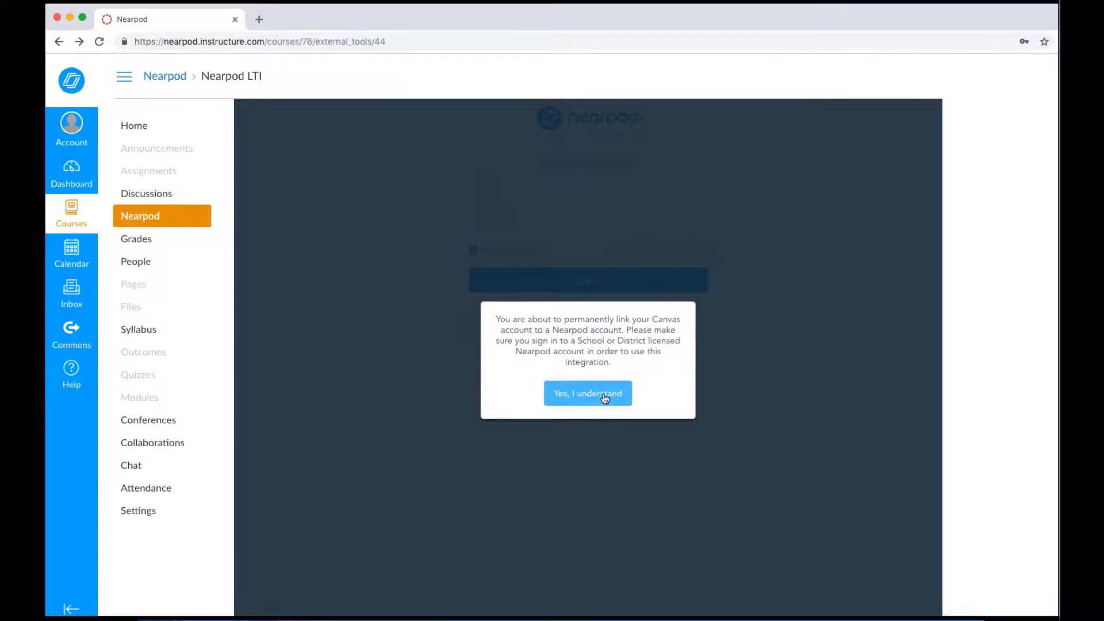
Step: Accept linking the Canvas account to Nearpod and sign in with the teacher account
left_click(591, 397)
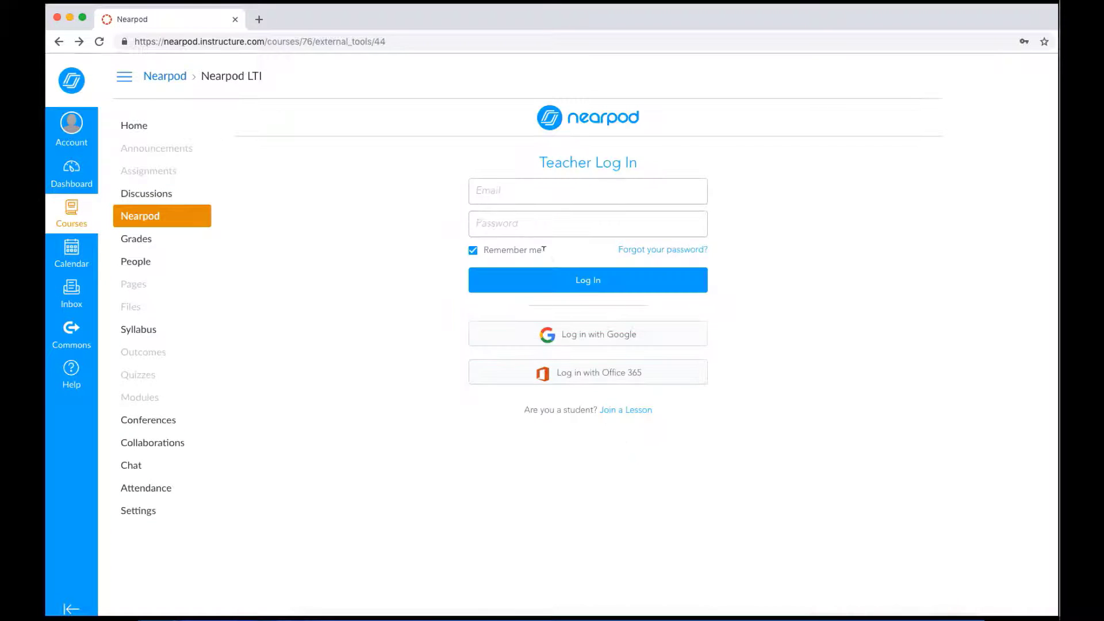
left_click(496, 185)
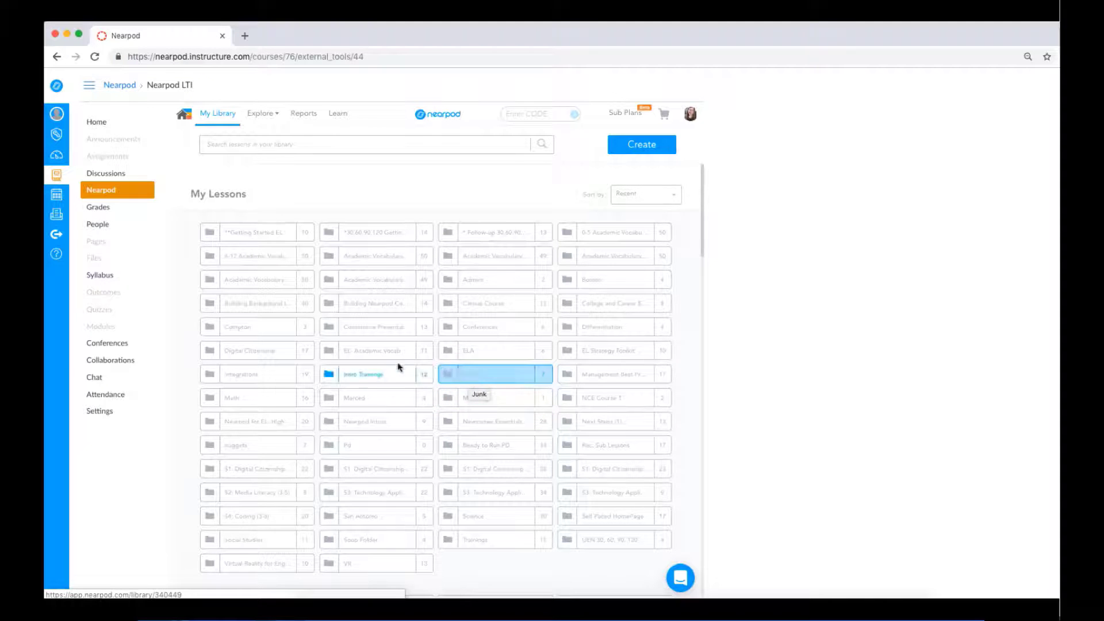
Step: Examine the Explore options, folders and lessons of the Nearpod library embedded in Canvas
left_click(257, 113)
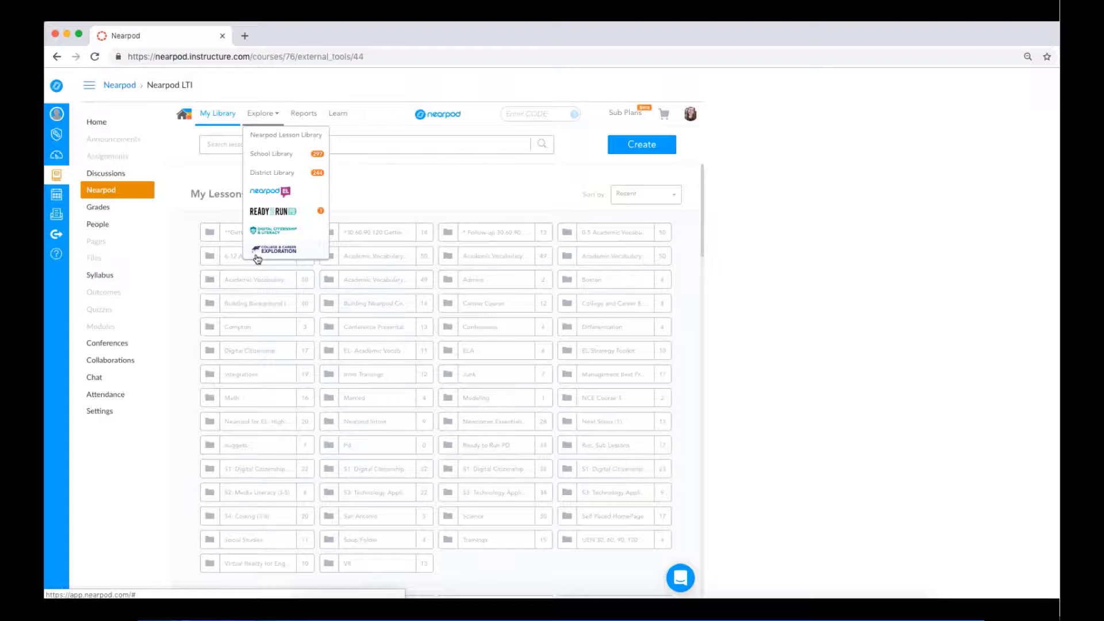
scroll(607, 456, "down", 6)
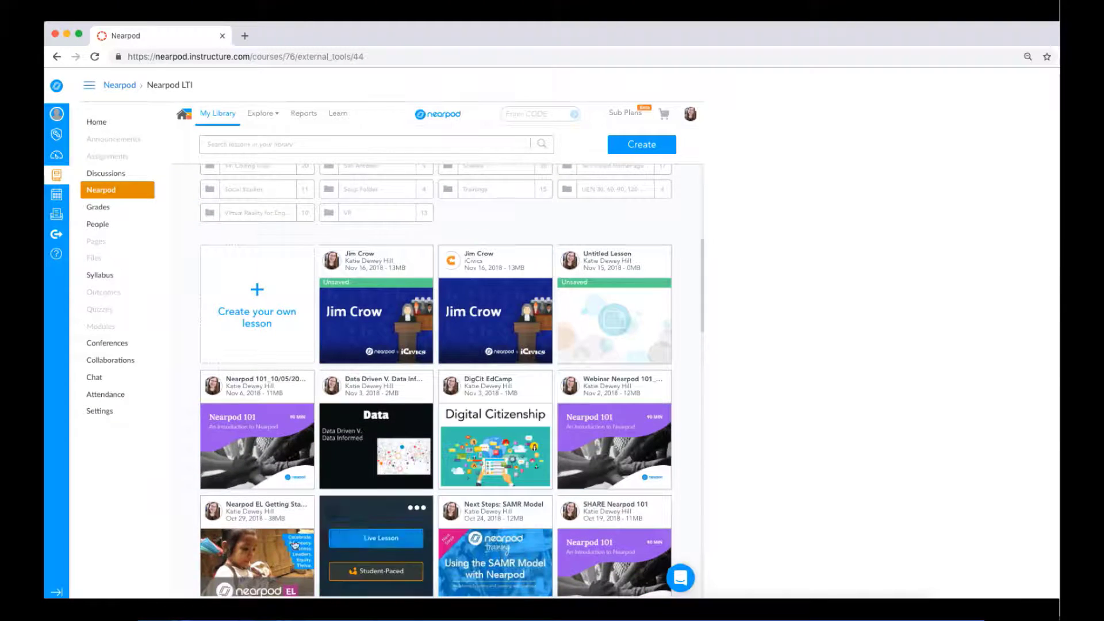
scroll(544, 390, "up", 6)
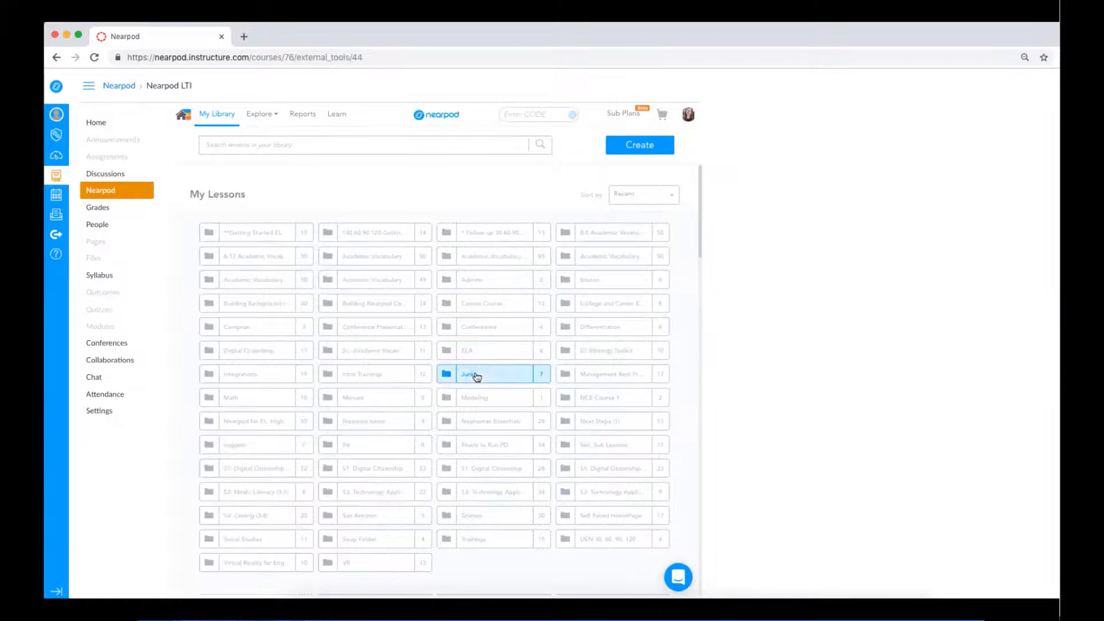
scroll(543, 361, "down", 6)
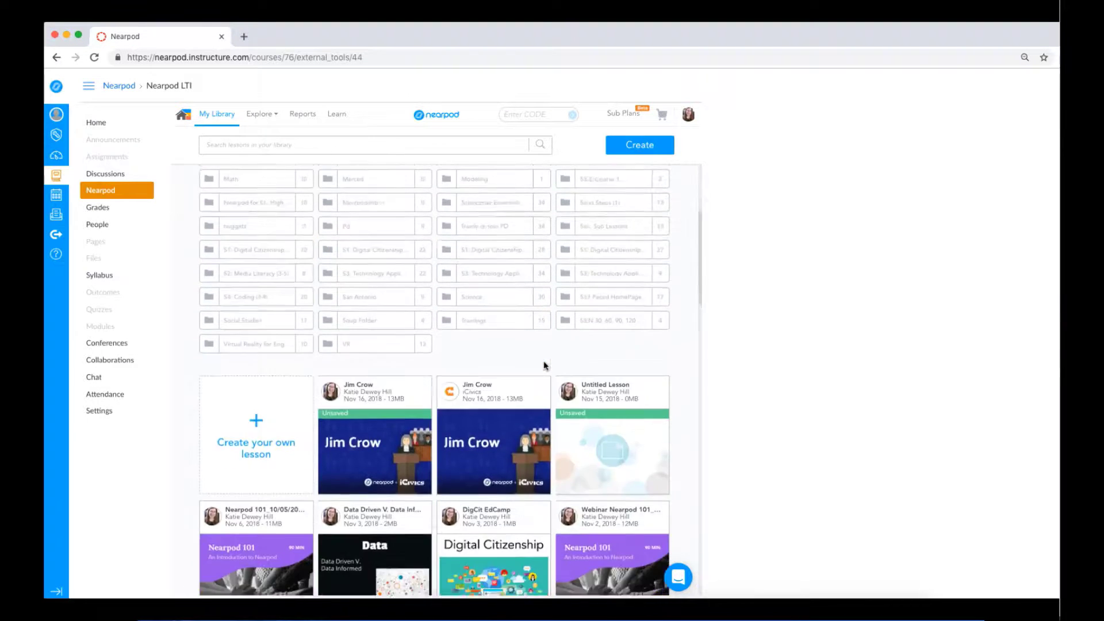
scroll(544, 369, "down", 2)
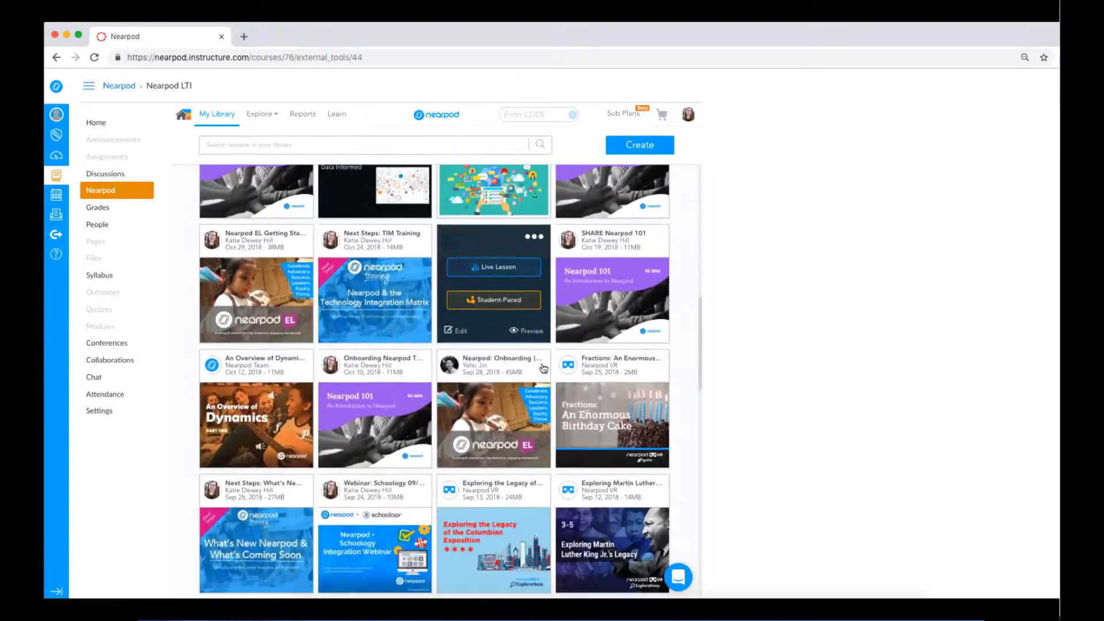
scroll(543, 402, "up", 5)
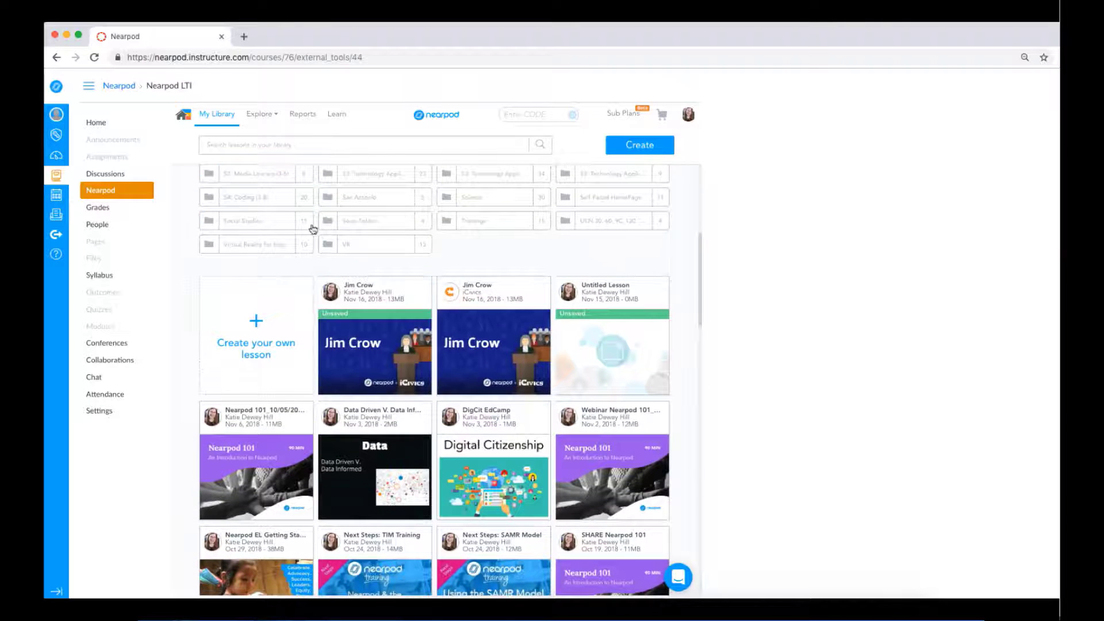
scroll(224, 368, "down", 3)
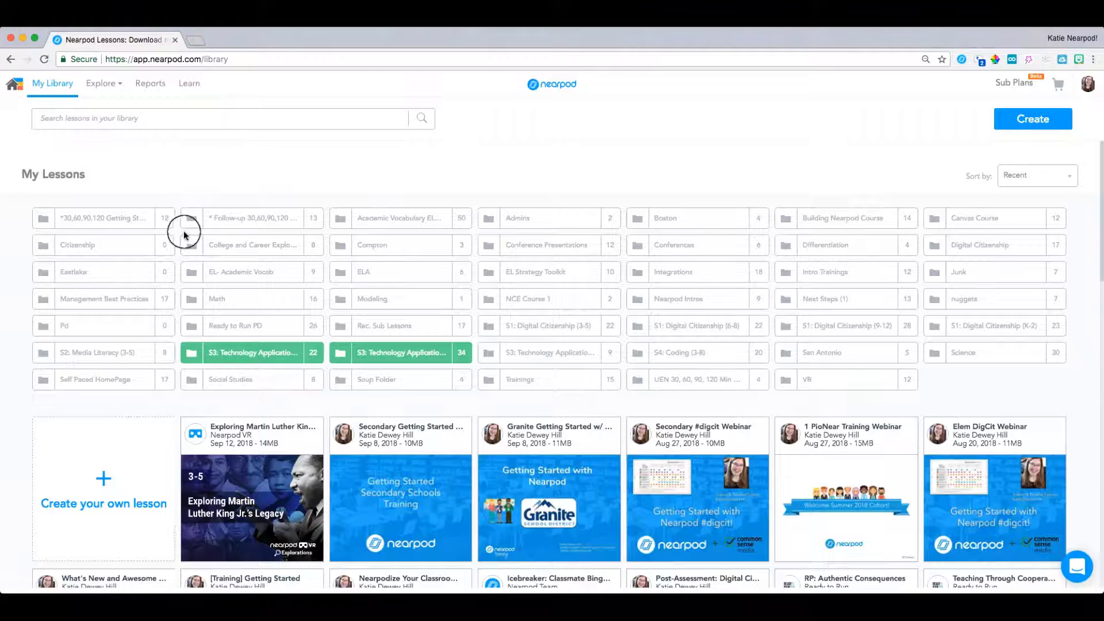
Step: Launch Exploring Martin Luther King Jr.'s Legacy from My Library as a Live Lesson
mouse_move(218, 448)
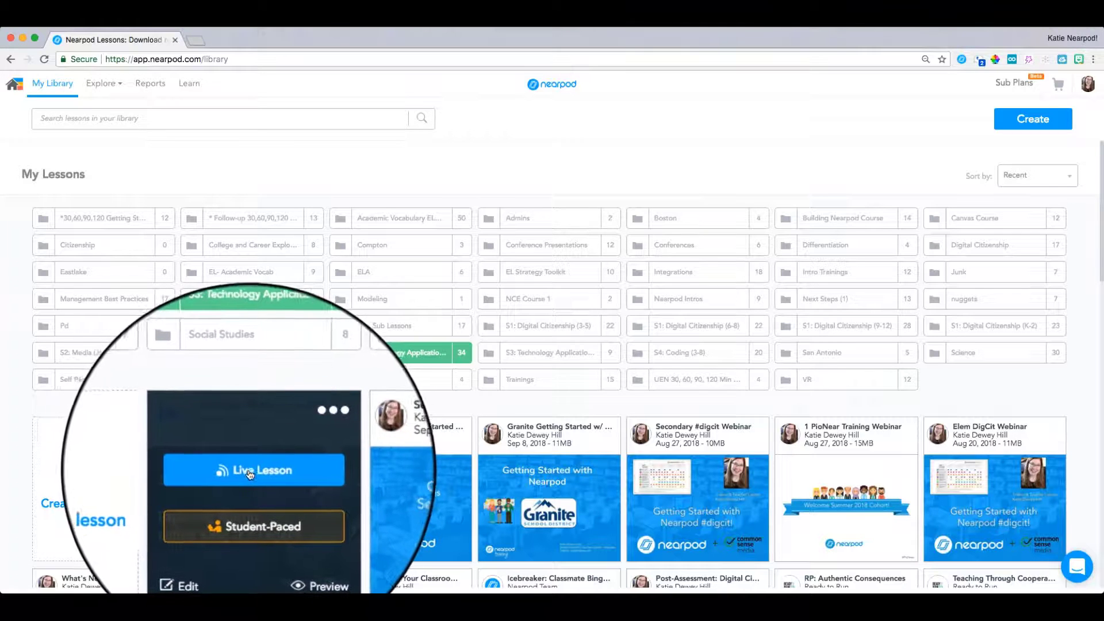
left_click(236, 479)
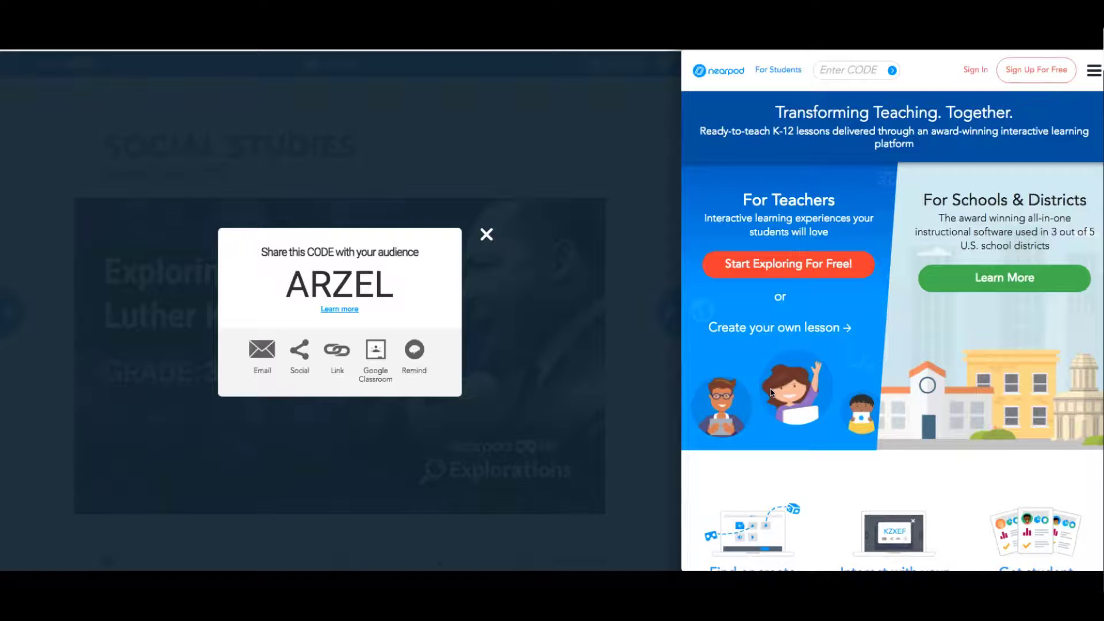
Step: Join the live session as a student using the displayed session code and the student's name
left_click(839, 70)
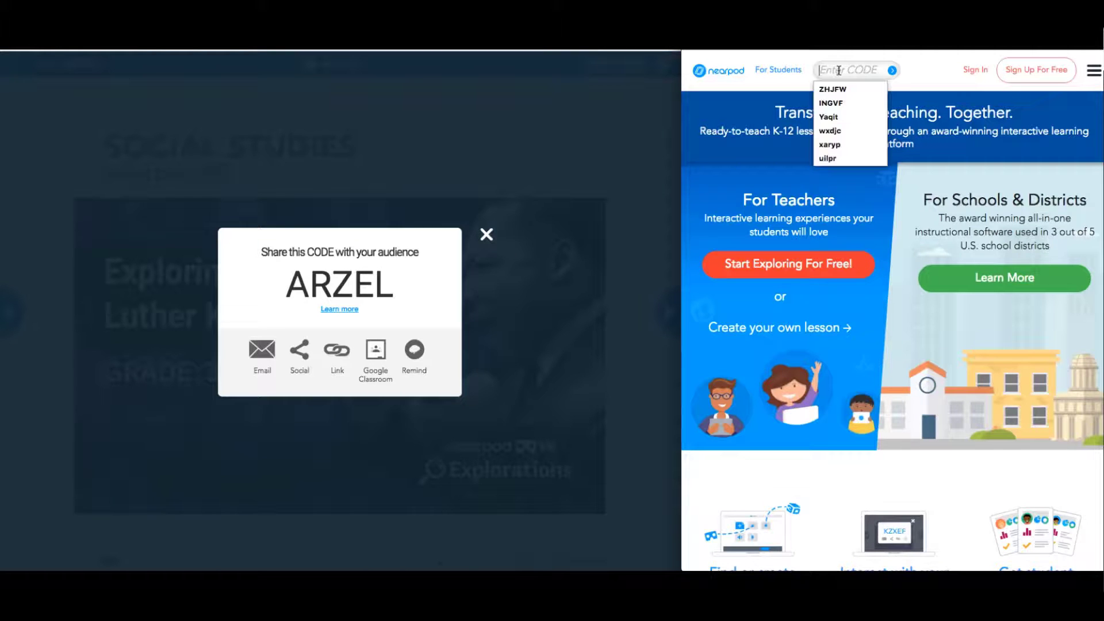
type("ARZEL")
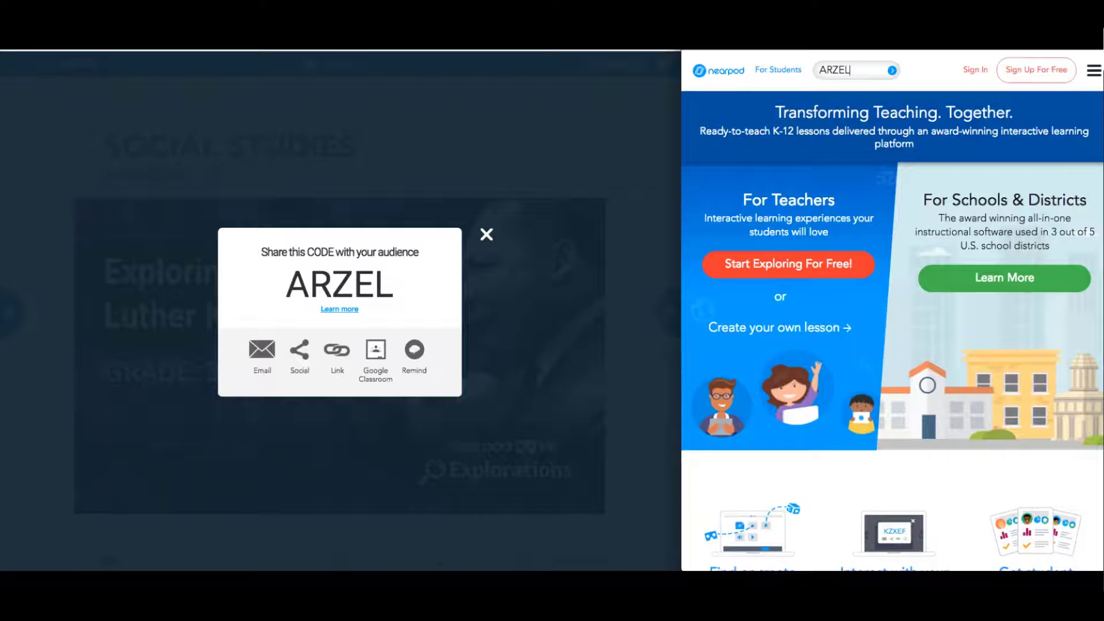
left_click(892, 70)
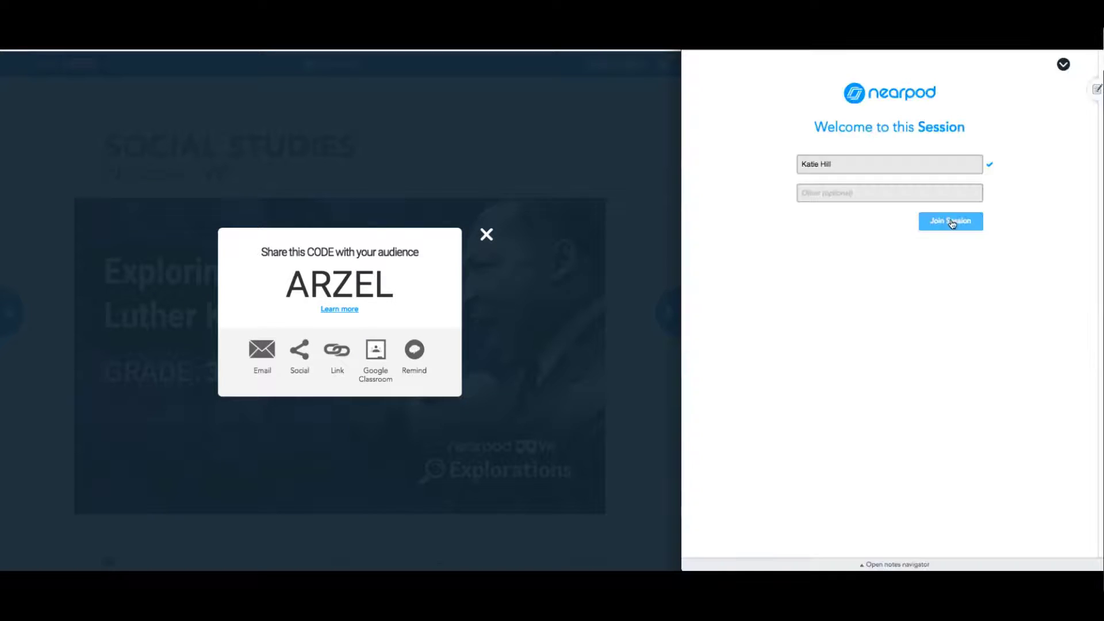
left_click(951, 222)
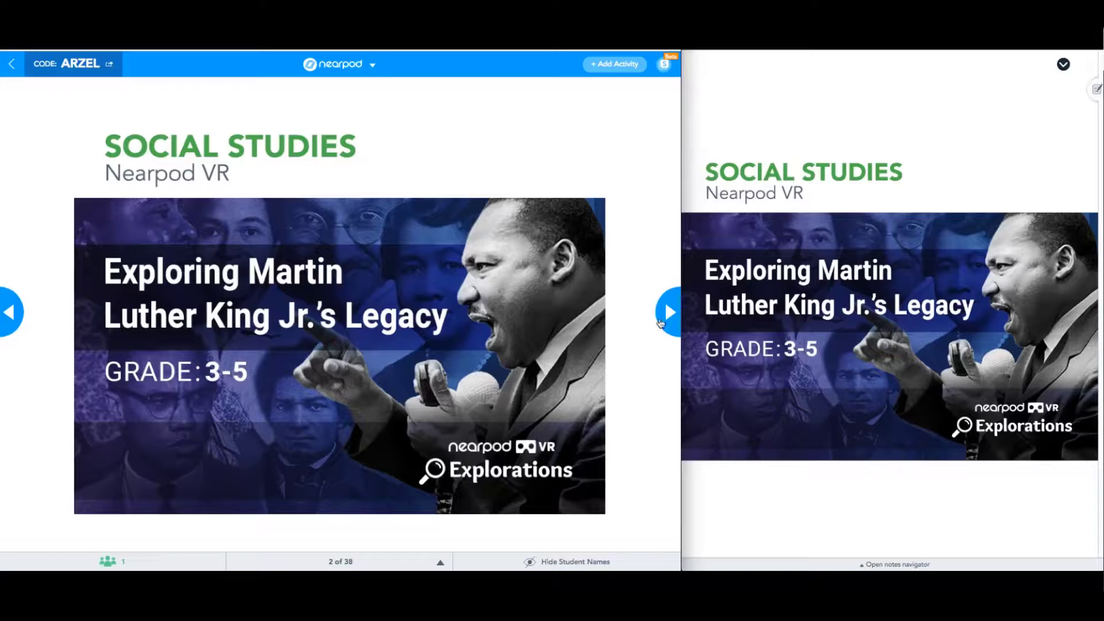
Step: Advance the live lesson slide by slide from the title past the Learning Objectives slide
left_click(669, 315)
left_click(669, 315)
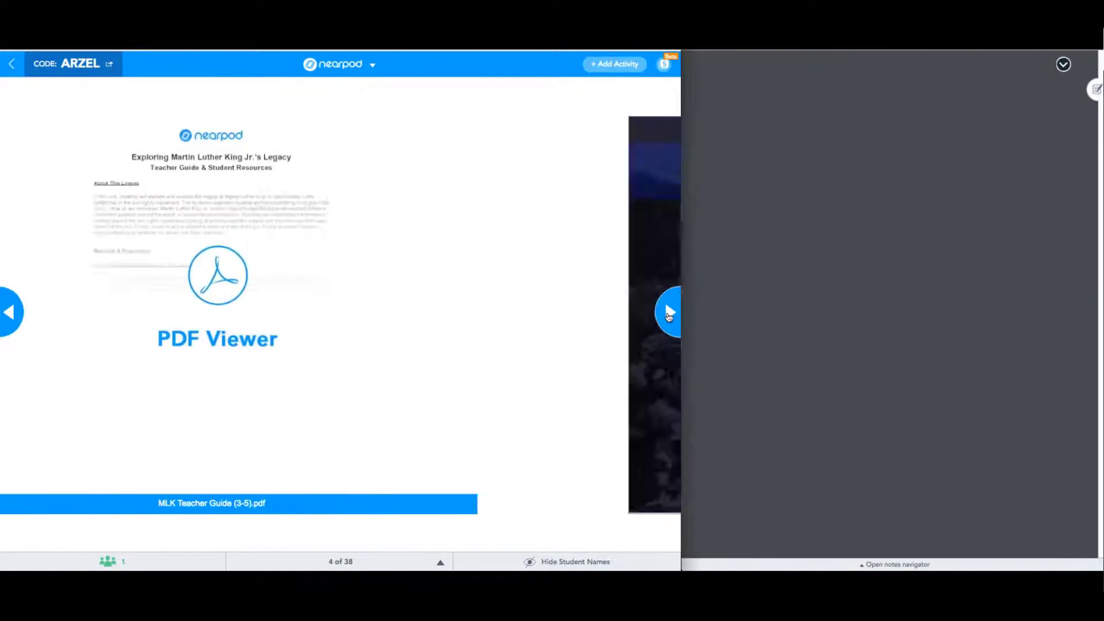
left_click(669, 314)
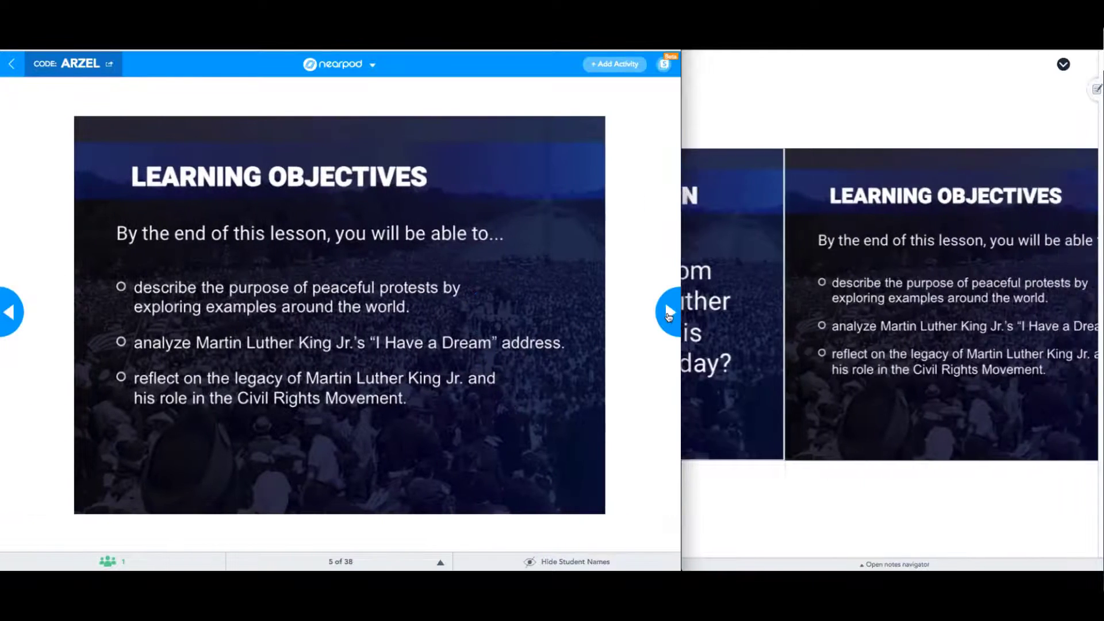
left_click(669, 315)
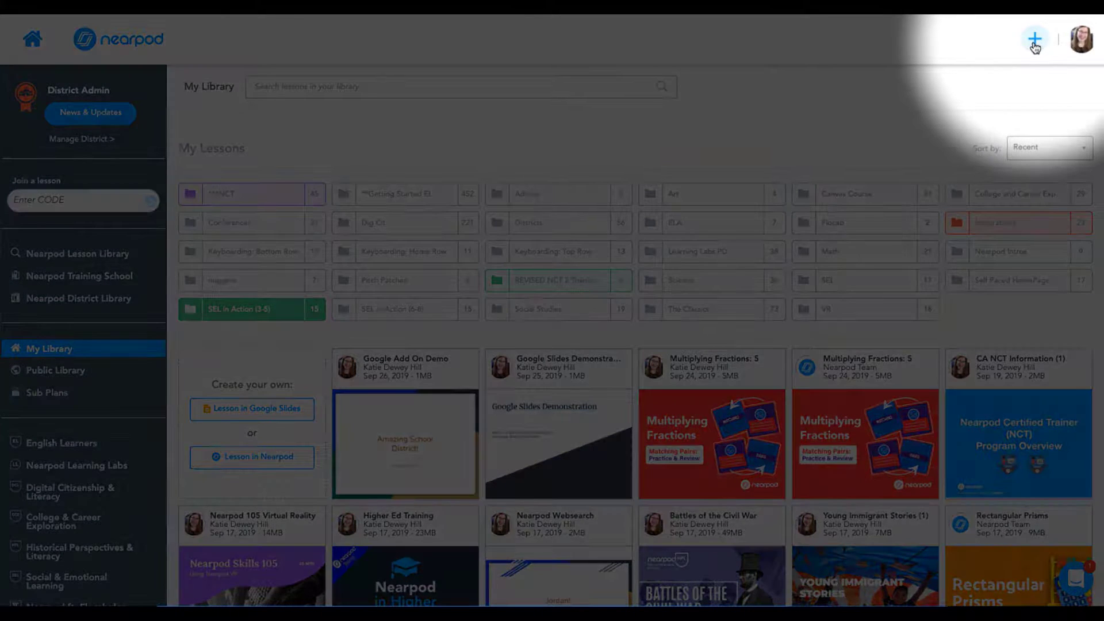
Step: Create a new folder named Google in My Library
left_click(1035, 48)
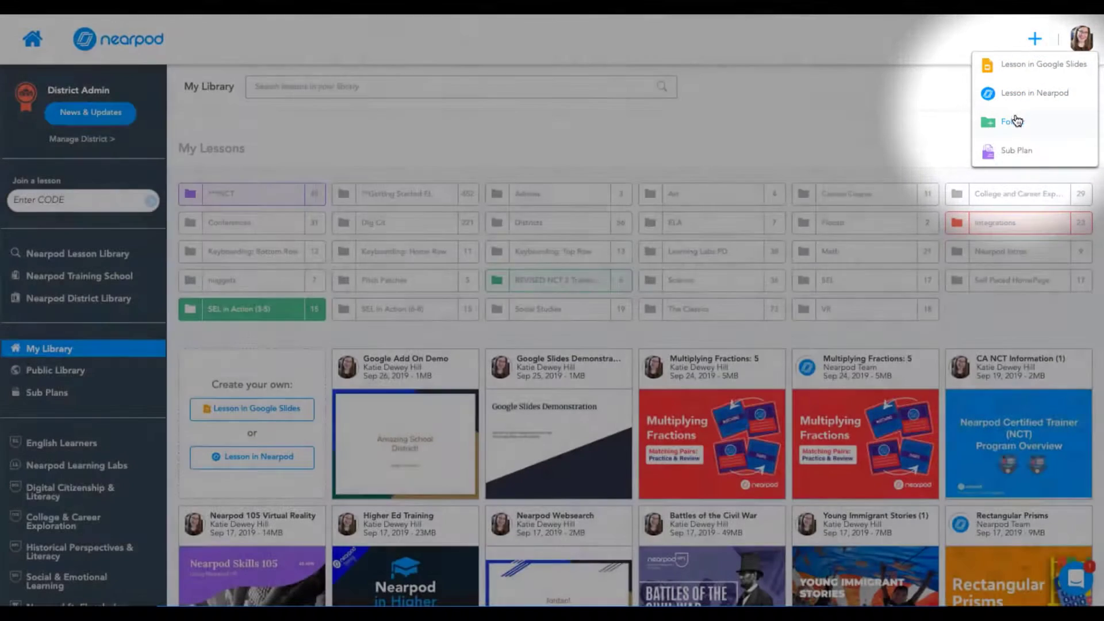
left_click(1016, 118)
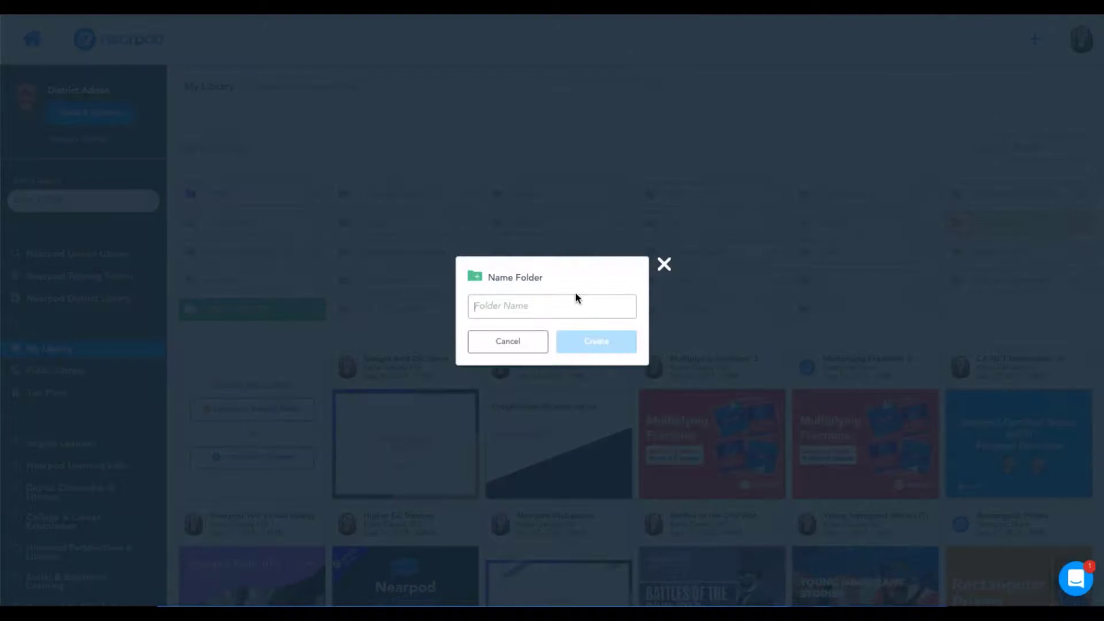
type("Google")
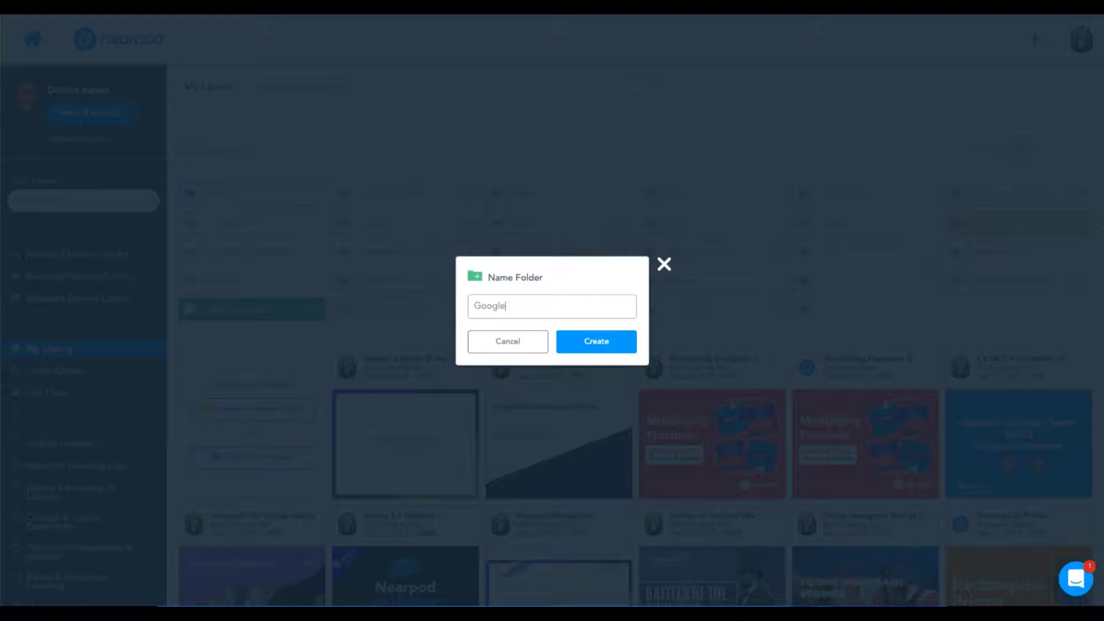
left_click(569, 344)
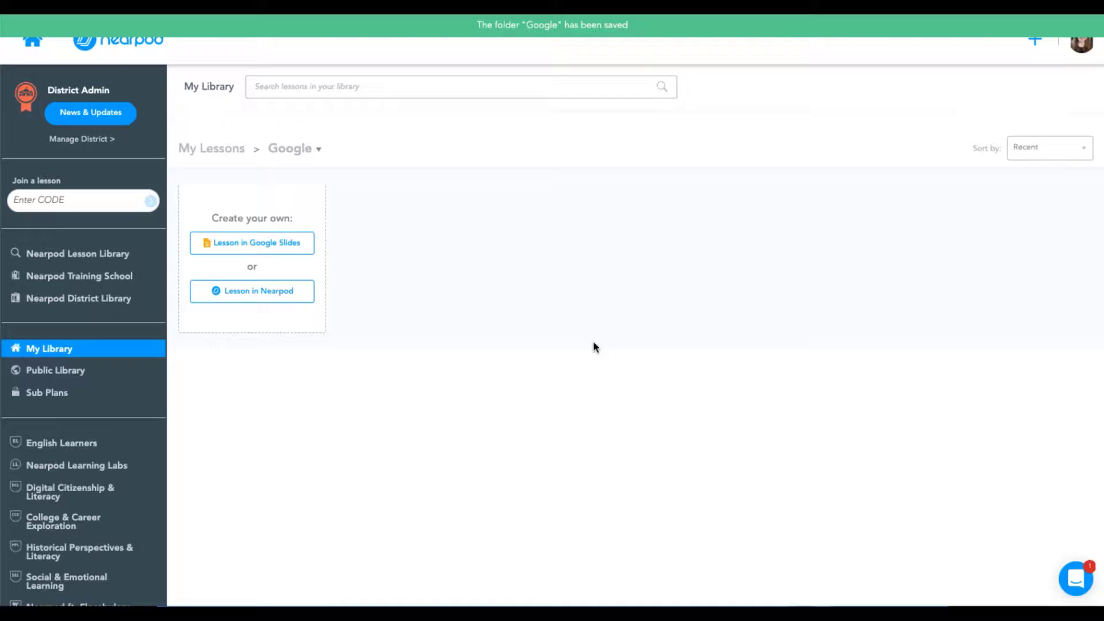
left_click(319, 151)
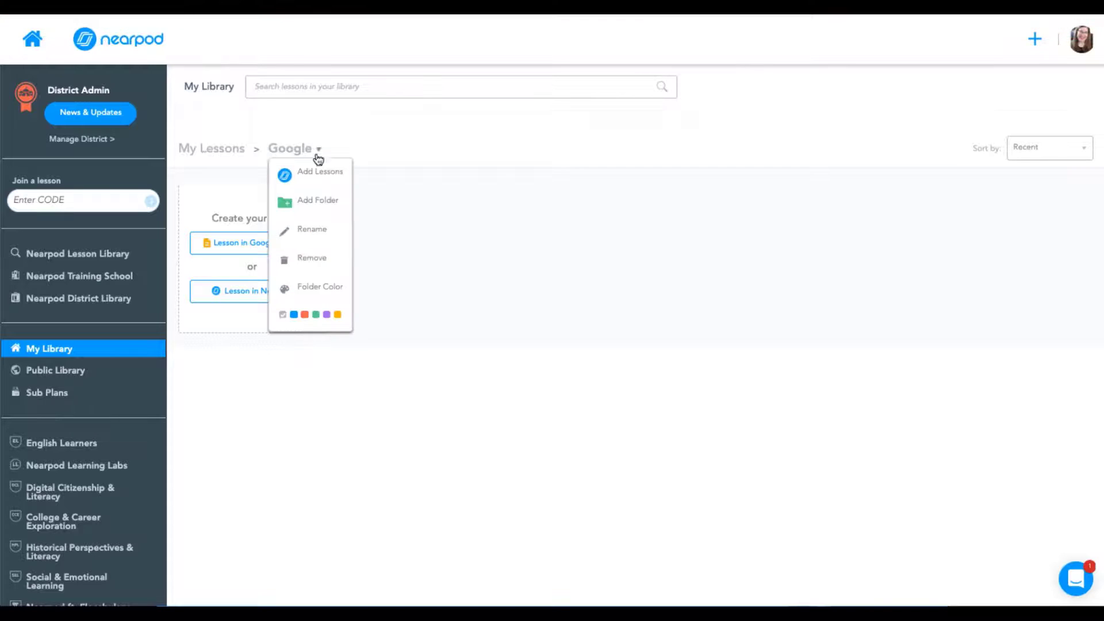
left_click(314, 174)
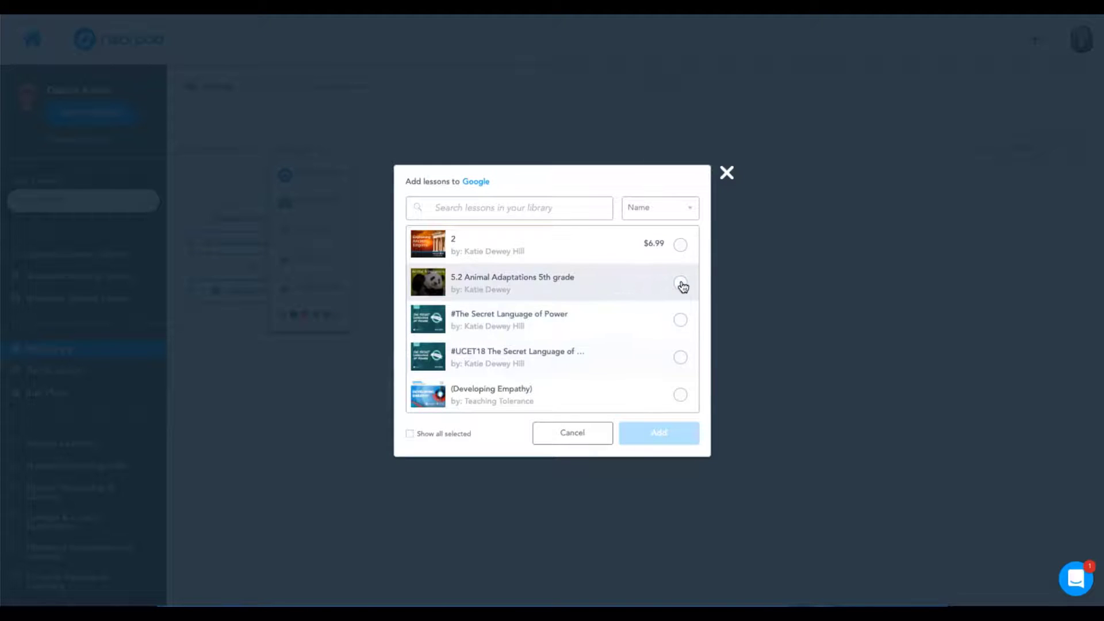
left_click(681, 283)
left_click(681, 320)
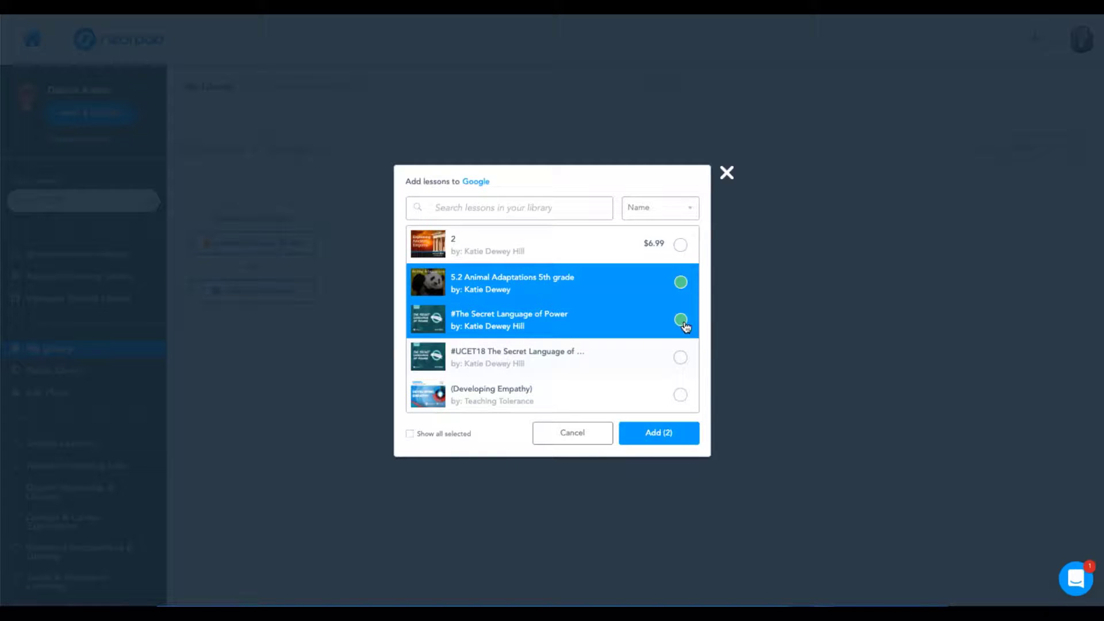
left_click(681, 357)
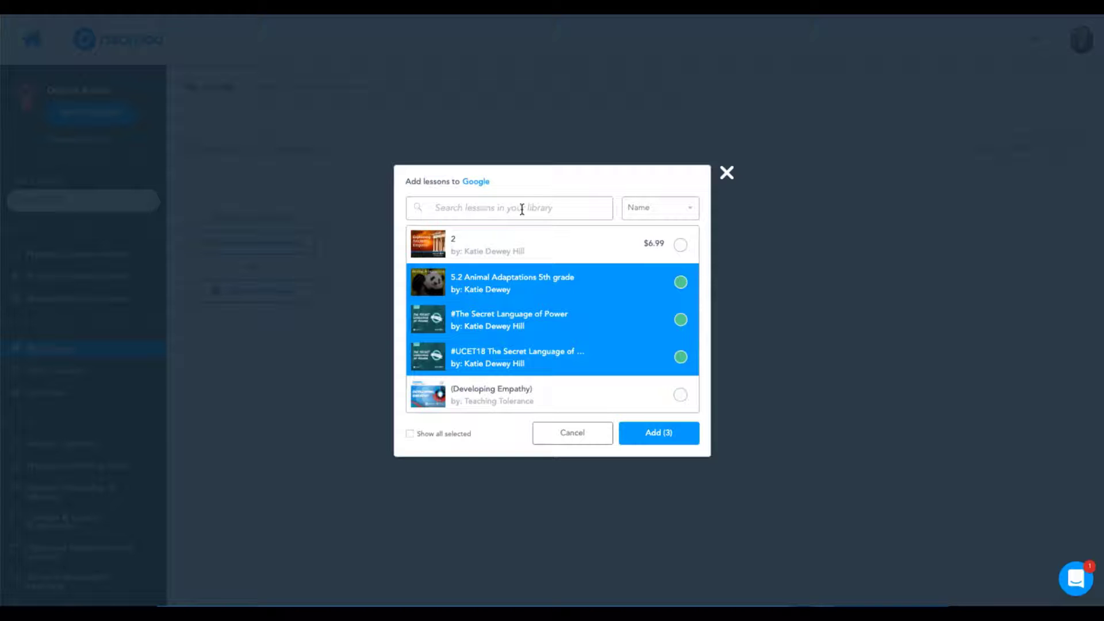
left_click(728, 175)
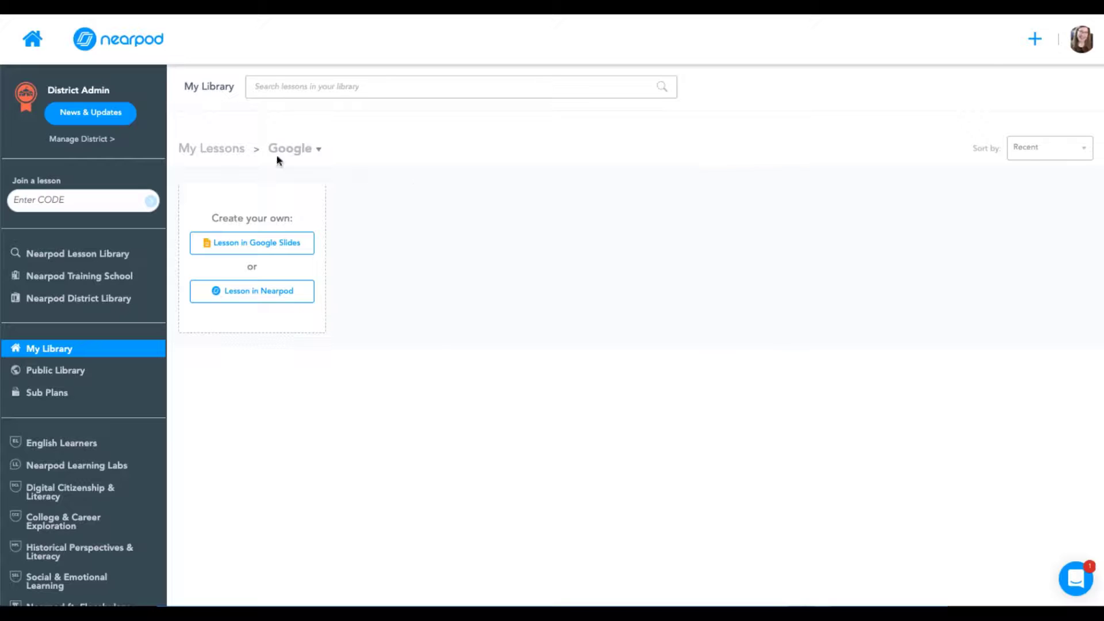
Step: Move the Google Add On Demo and Google Slides Demonstration lessons from My Lessons into the Google folder and open that folder
left_click(226, 151)
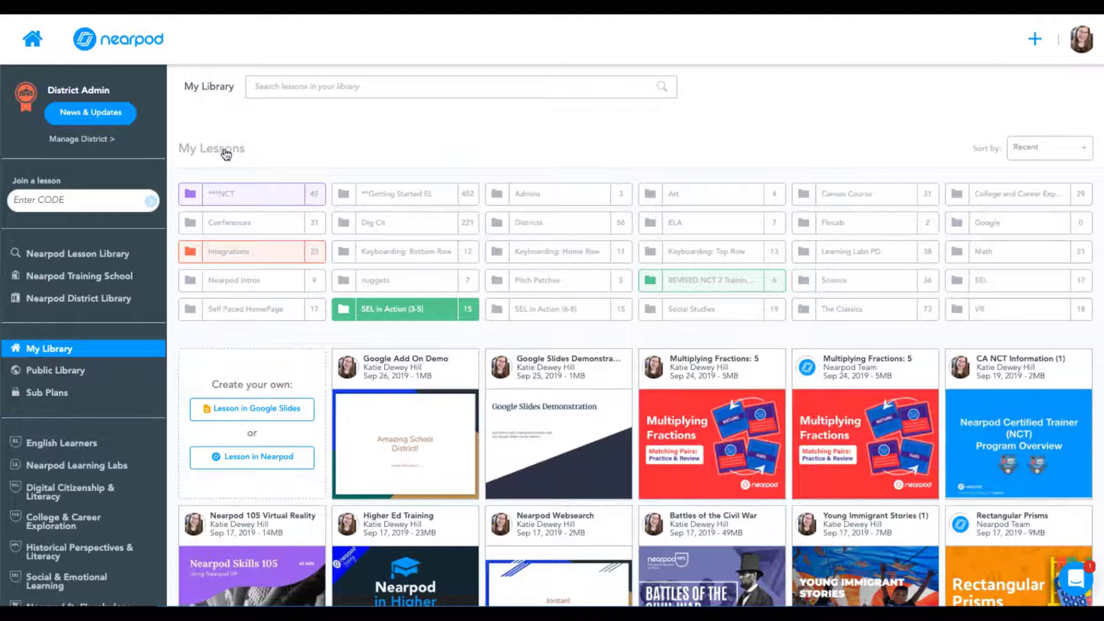
mouse_move(400, 370)
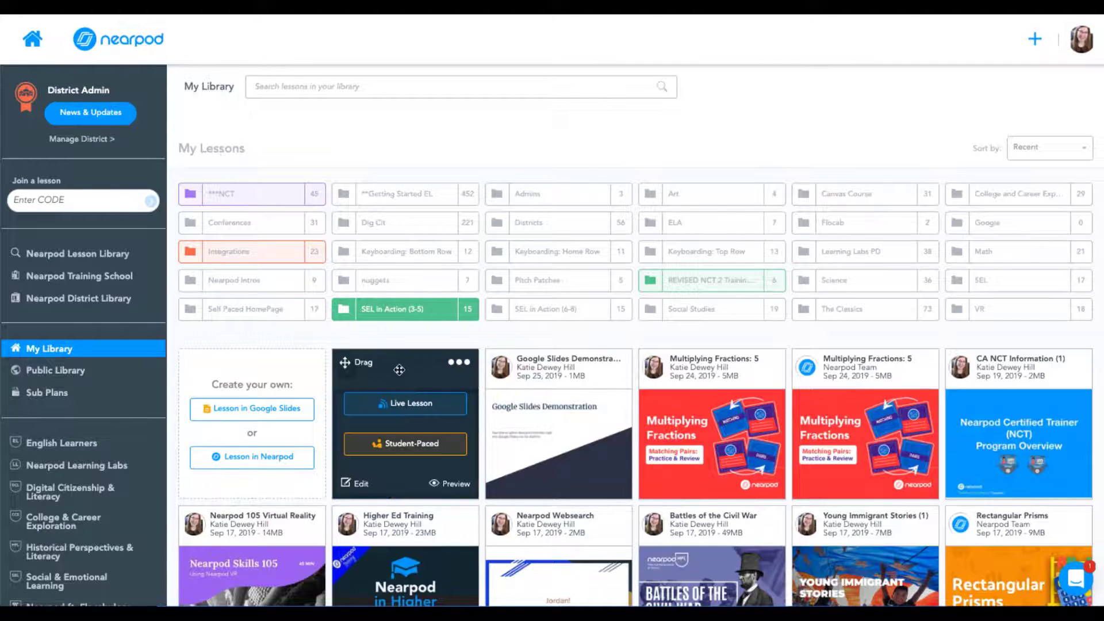
left_click_drag(400, 370, 984, 222)
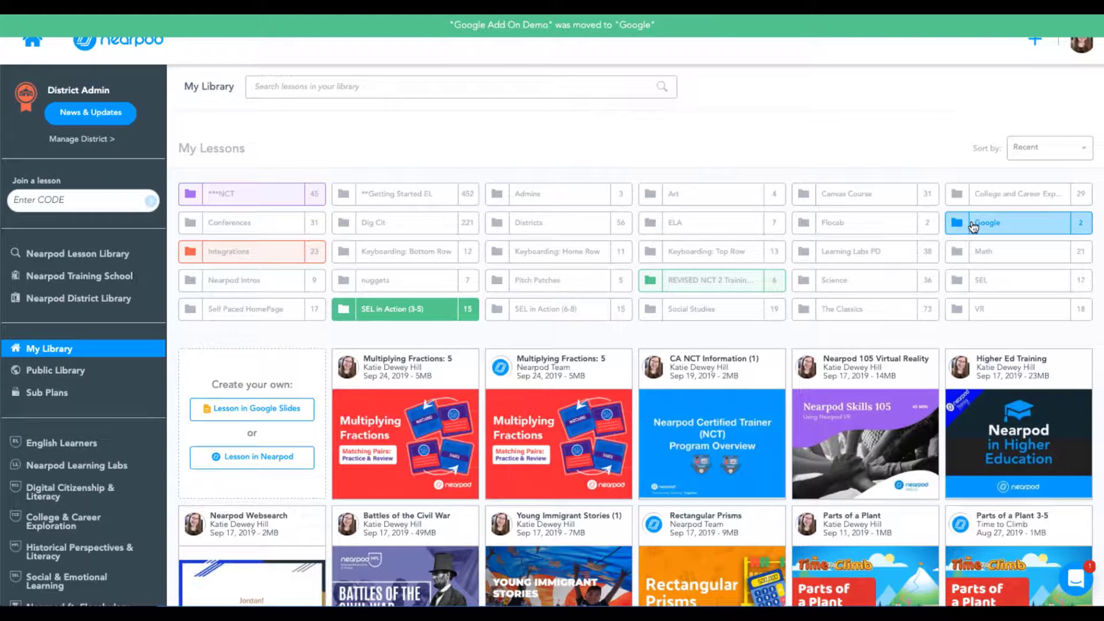
left_click(973, 225)
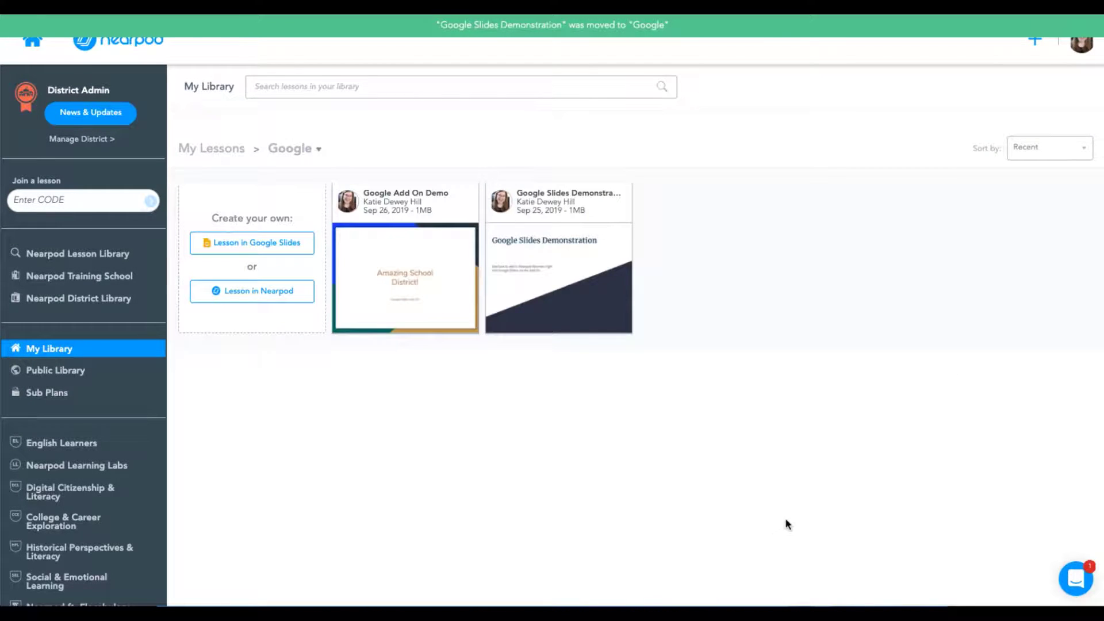
Step: View the email sharing options for the Google folder and close them without sending anything
left_click(320, 151)
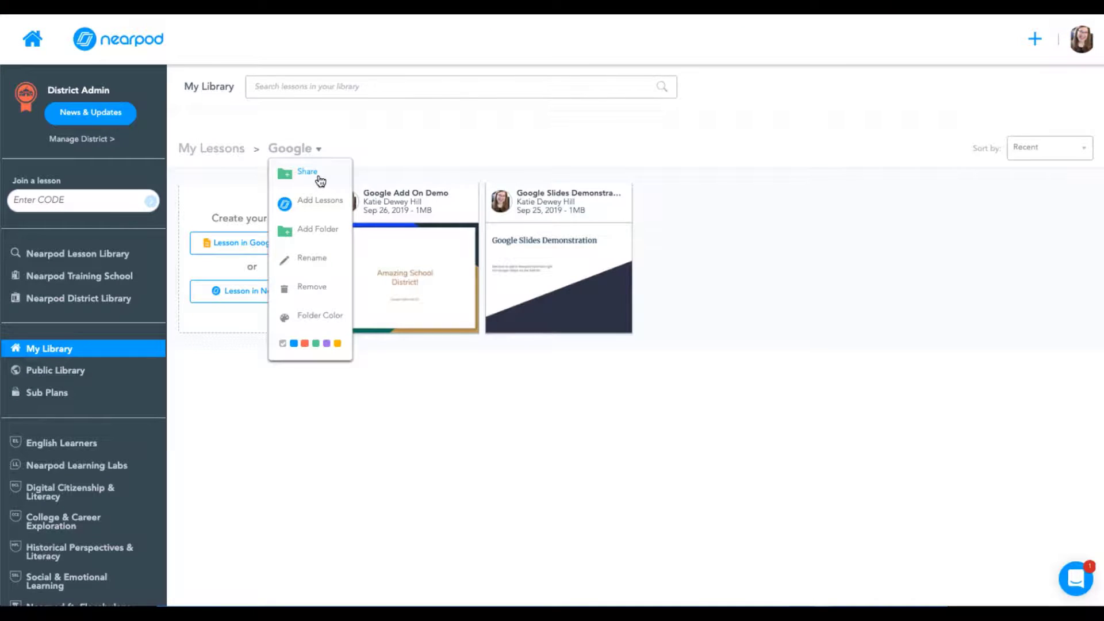
left_click(320, 176)
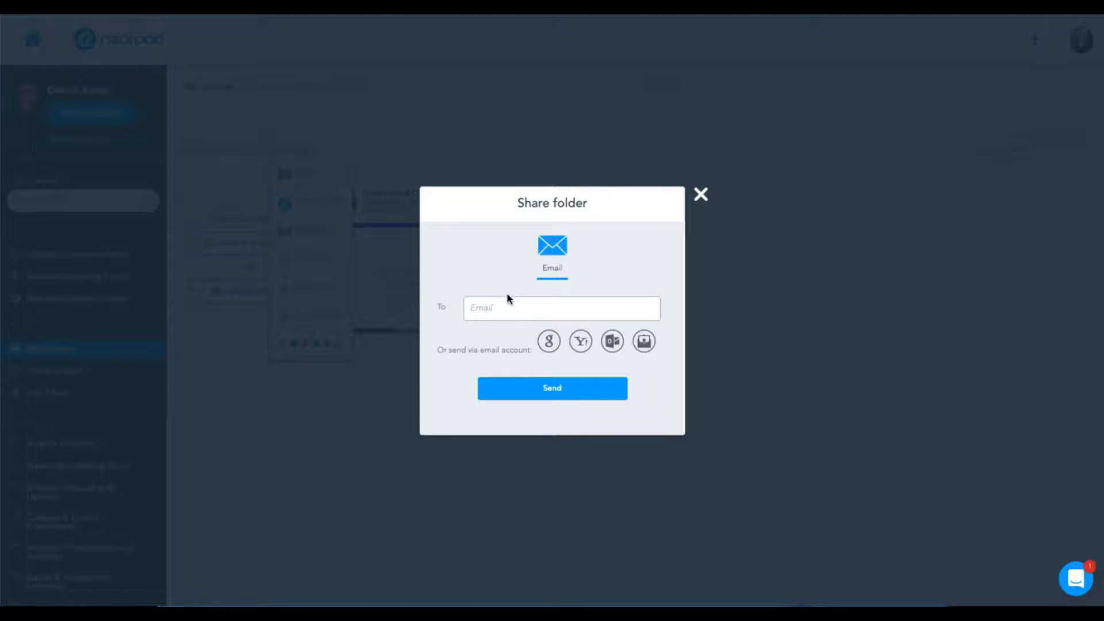
left_click(701, 194)
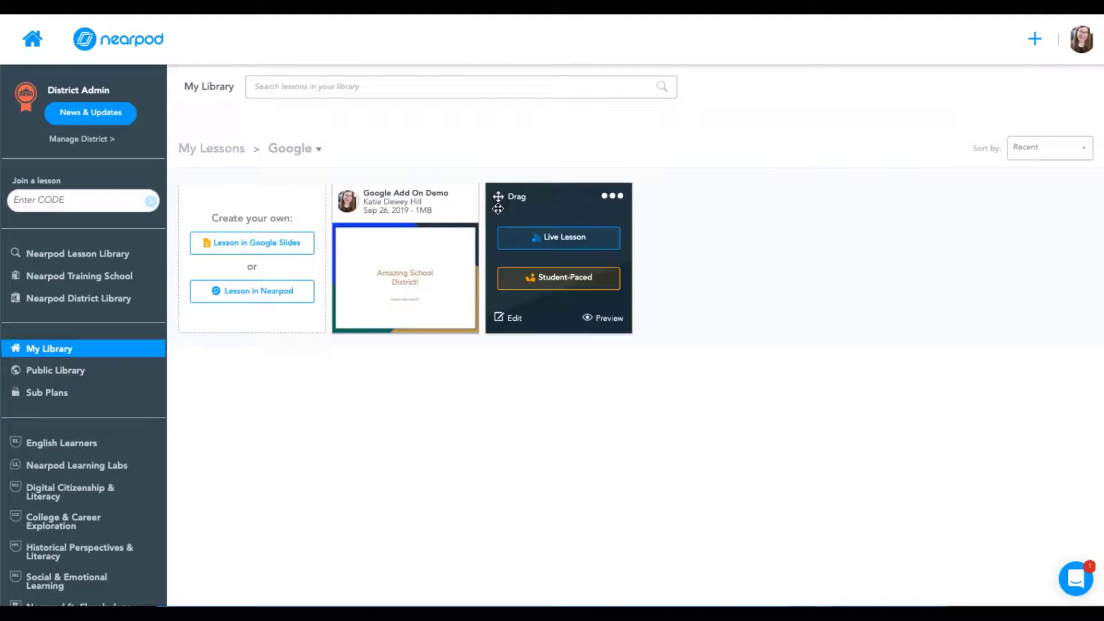
Step: Set the Google folder's color to yellow-orange and create a folder named Subfolder inside it
left_click(317, 152)
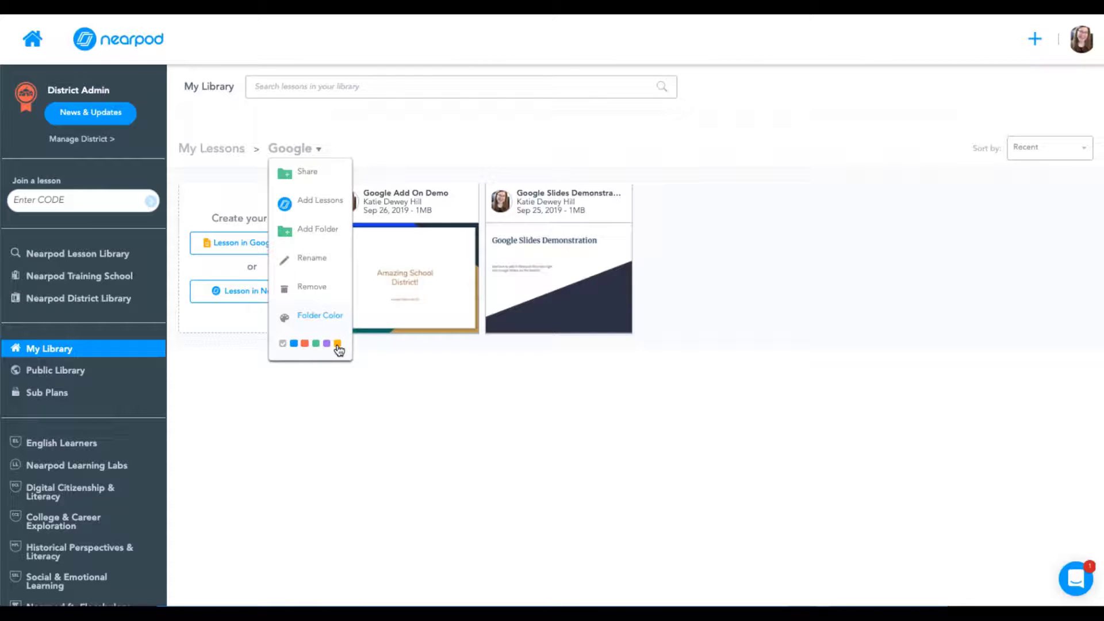
left_click(496, 379)
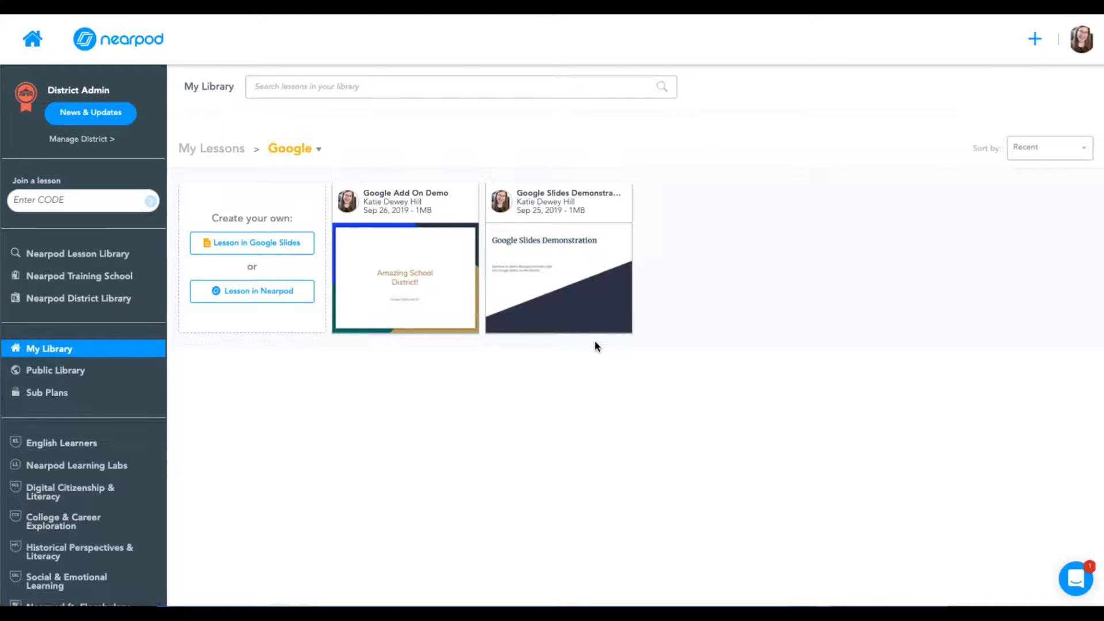
left_click(318, 151)
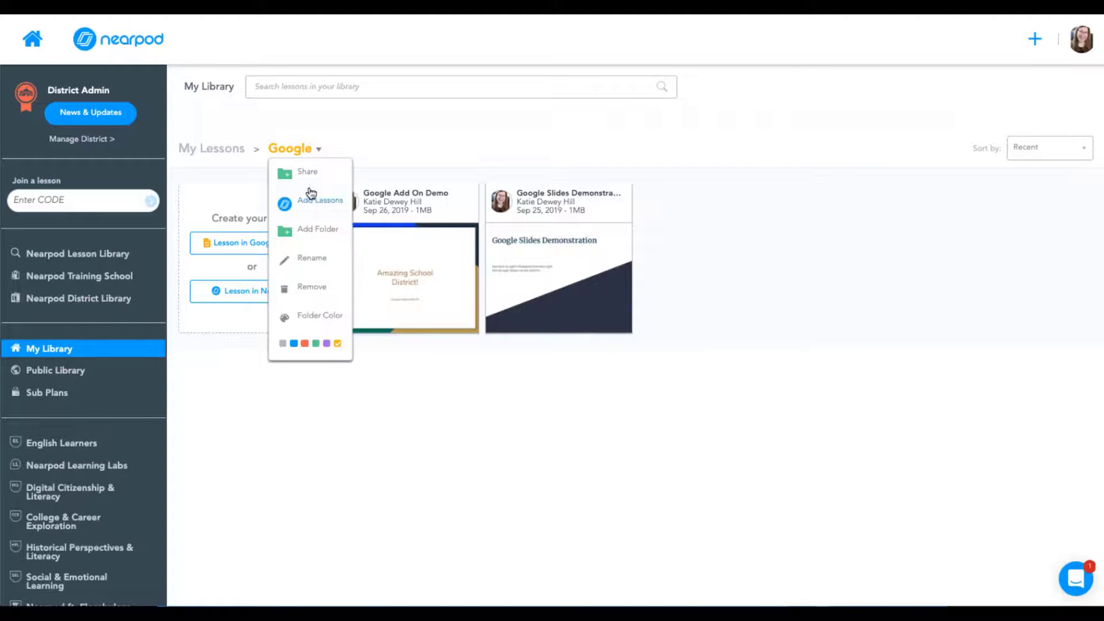
left_click(308, 230)
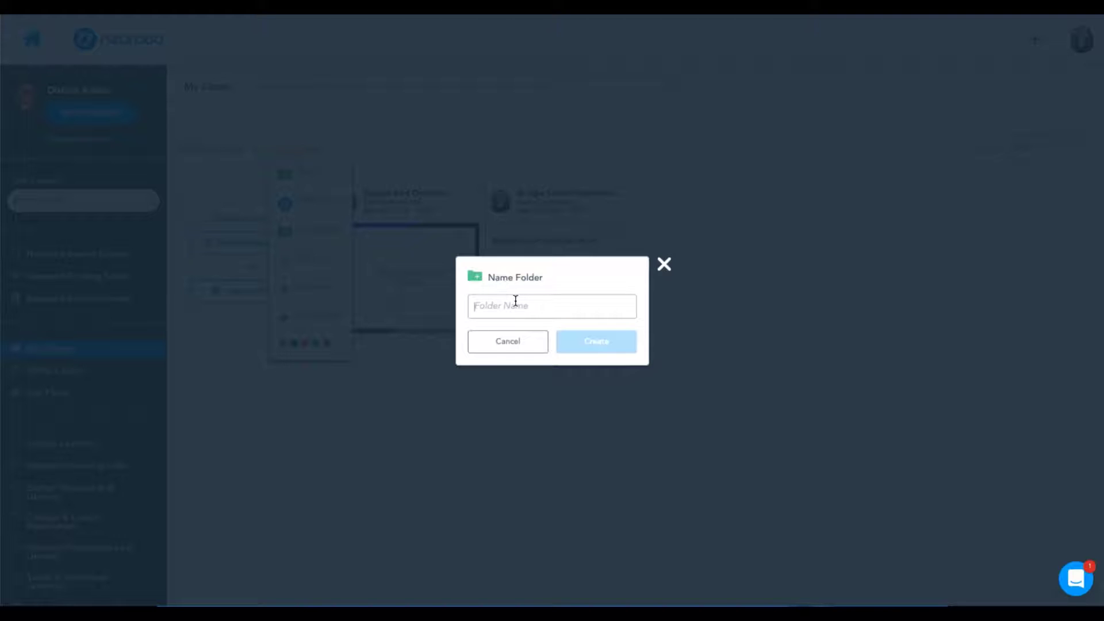
type("Subfolder")
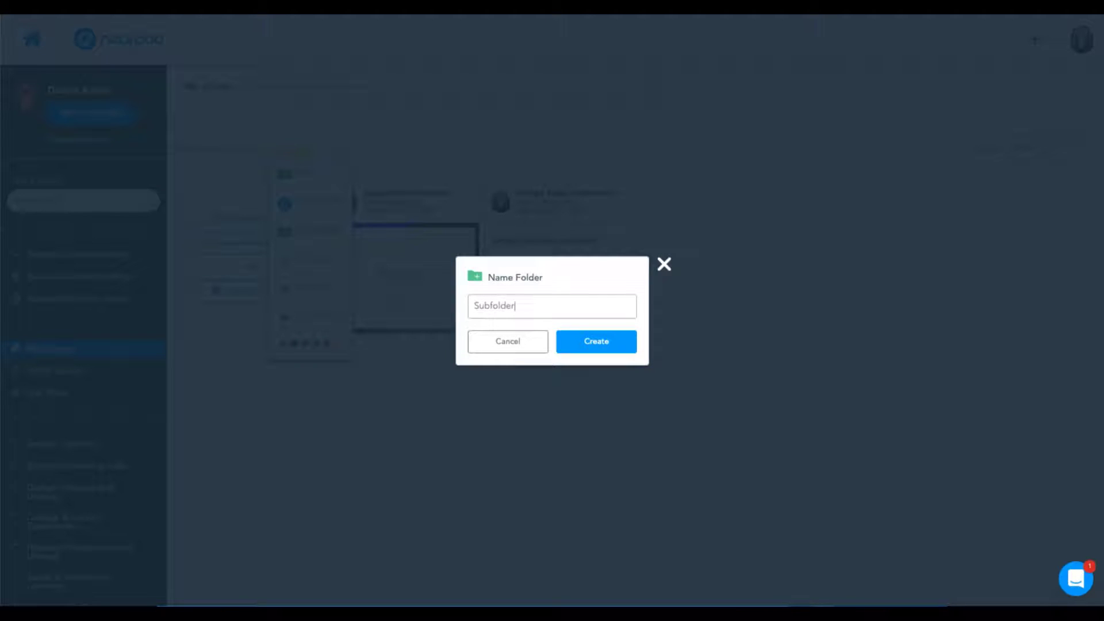
left_click(612, 346)
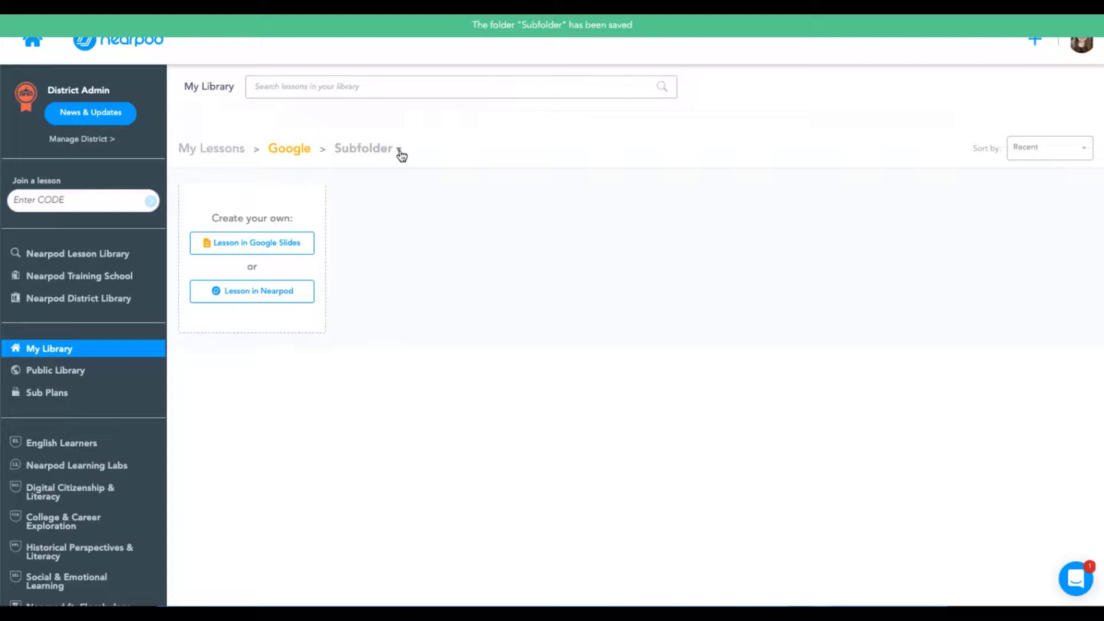
Step: Move the Google Slides Demonstration lesson from the Google folder into Subfolder, then check the Google folder in My Lessons
left_click(399, 150)
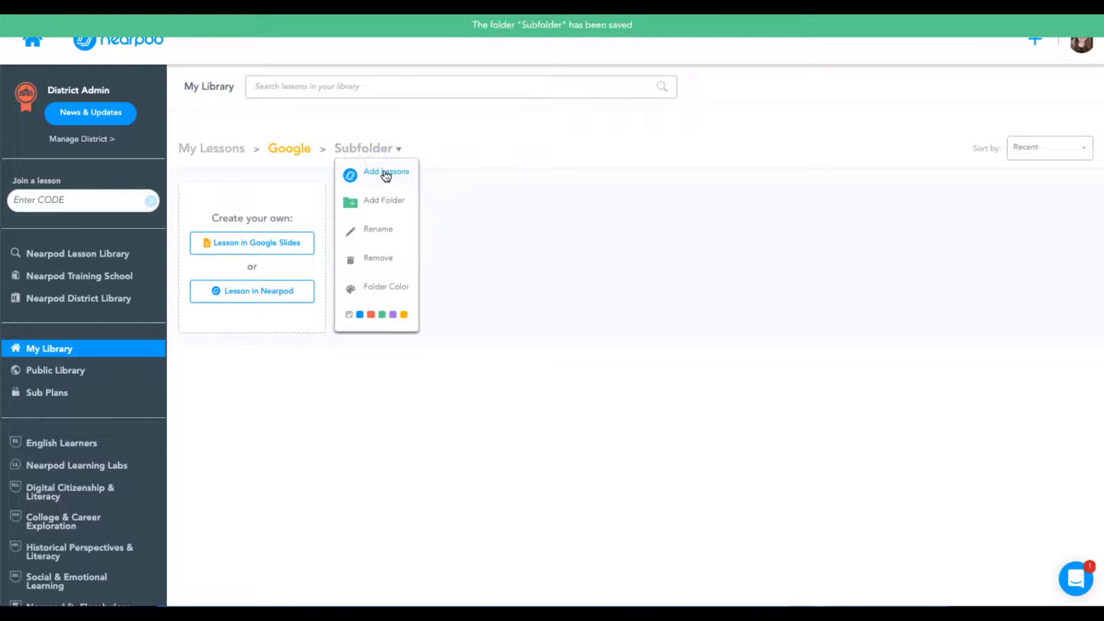
left_click(290, 150)
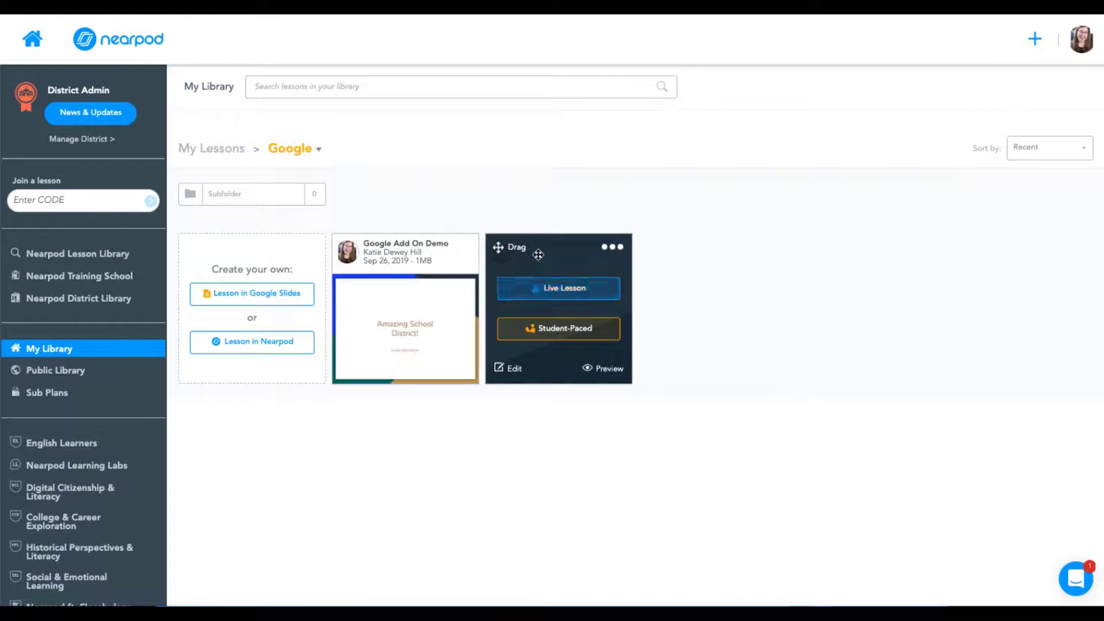
left_click_drag(538, 253, 262, 192)
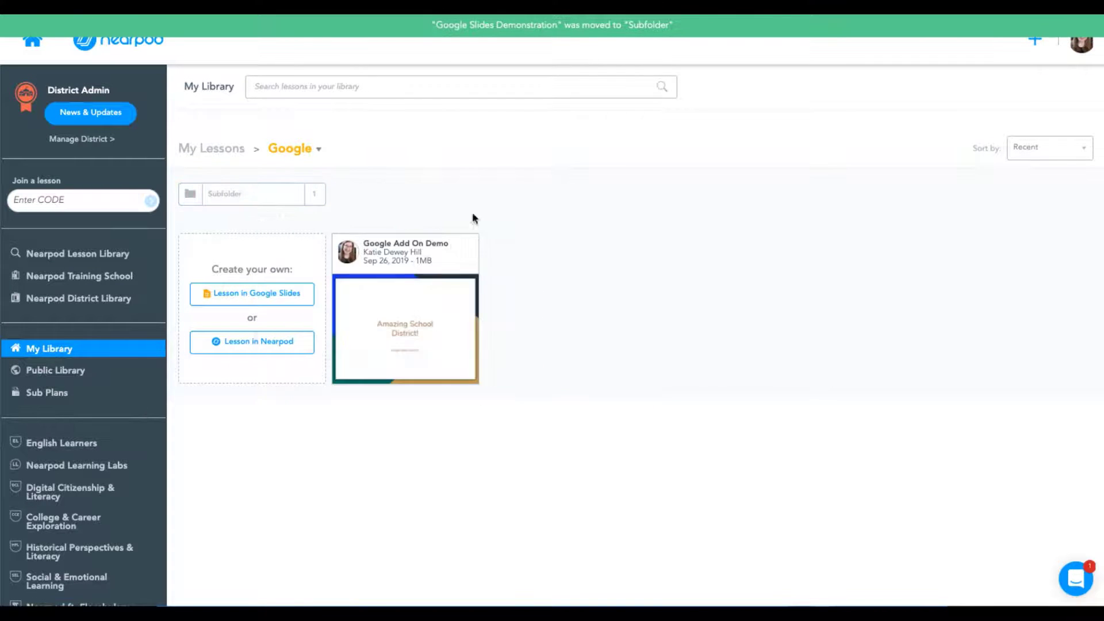
left_click(210, 148)
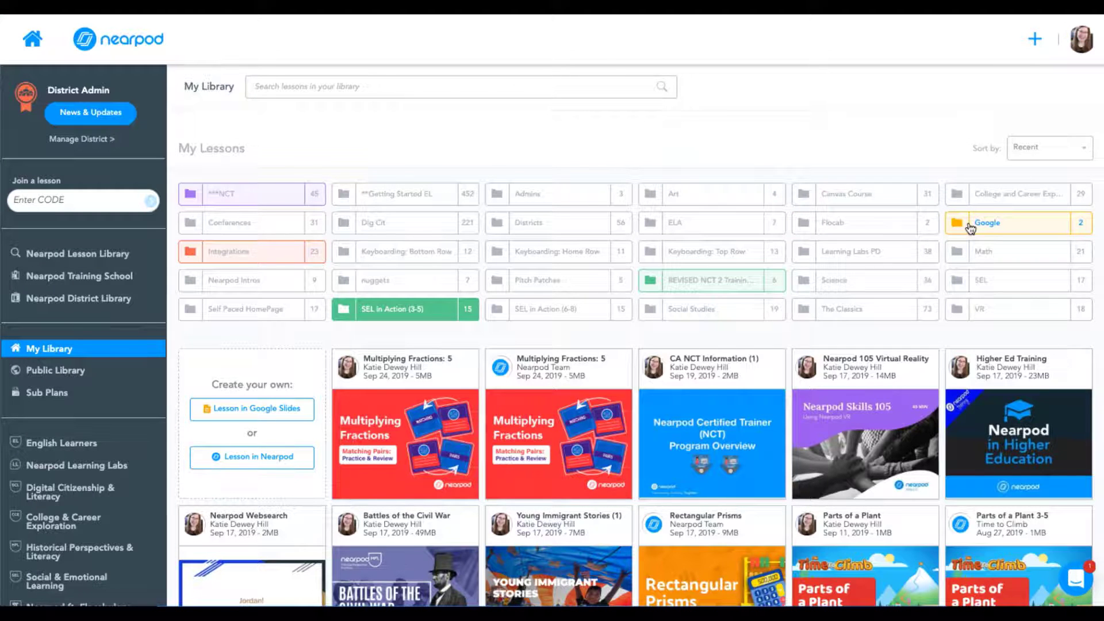
left_click(978, 225)
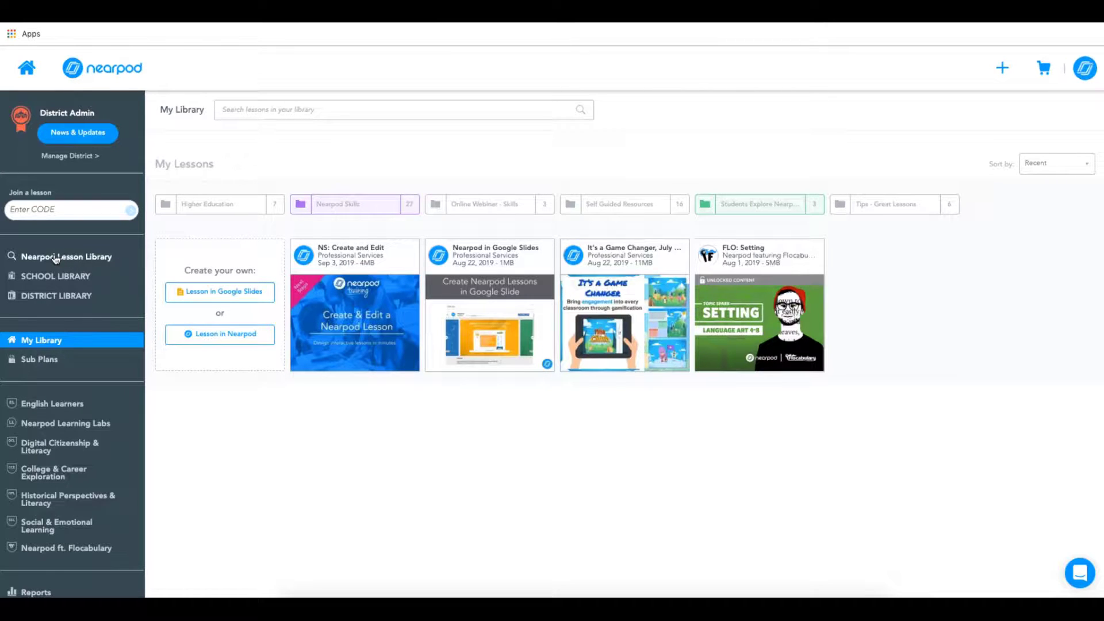
Step: View the Nearpod Lesson Library, return to My Library and examine its content programs, reports and resource links
left_click(55, 259)
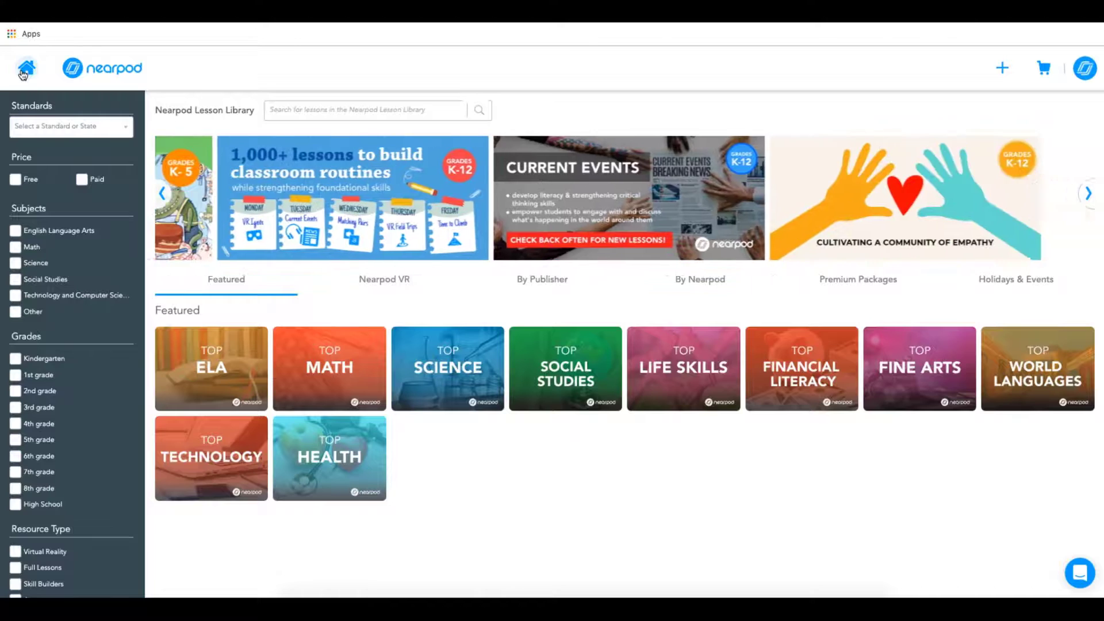
left_click(24, 69)
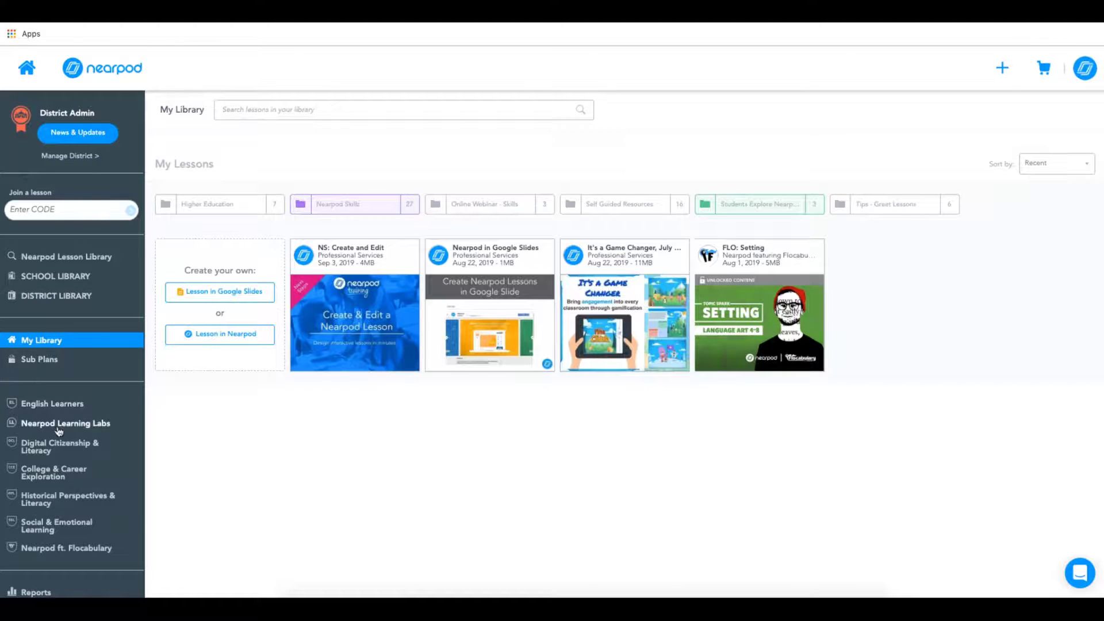
scroll(59, 431, "down", 2)
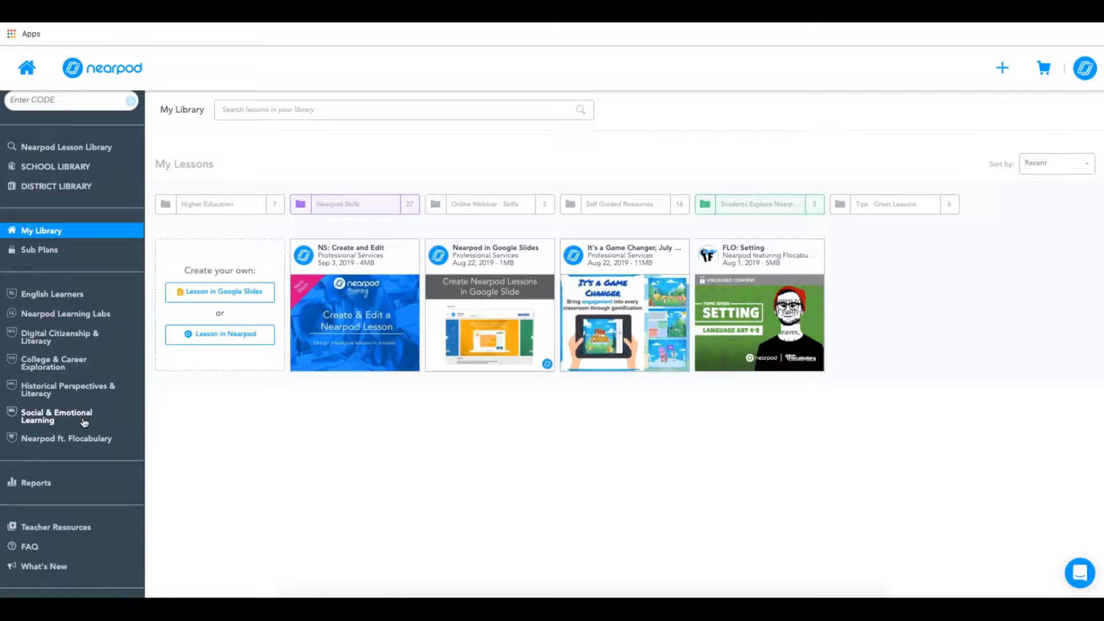
scroll(117, 428, "down", 1)
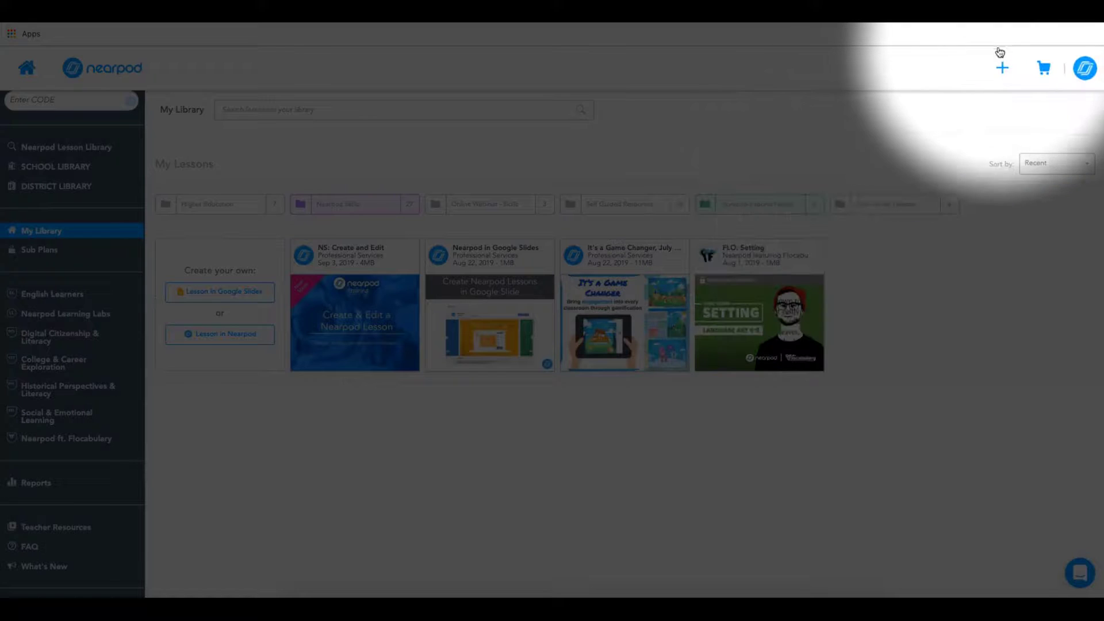
Step: Examine the creation options and the account's profile settings, and return to My Library
left_click(1004, 69)
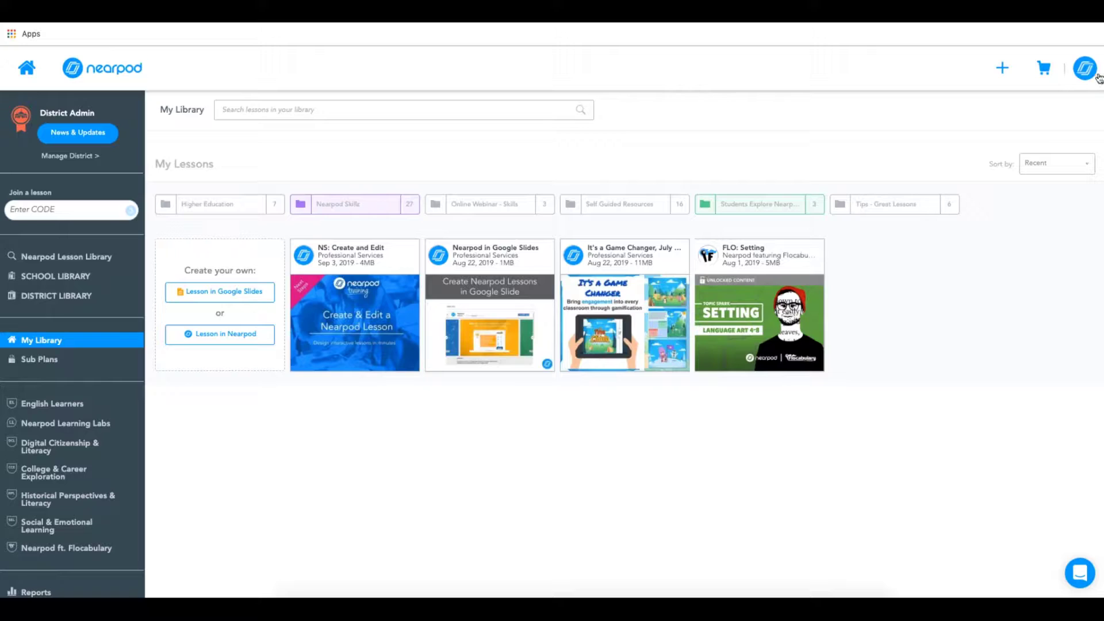
left_click(1084, 70)
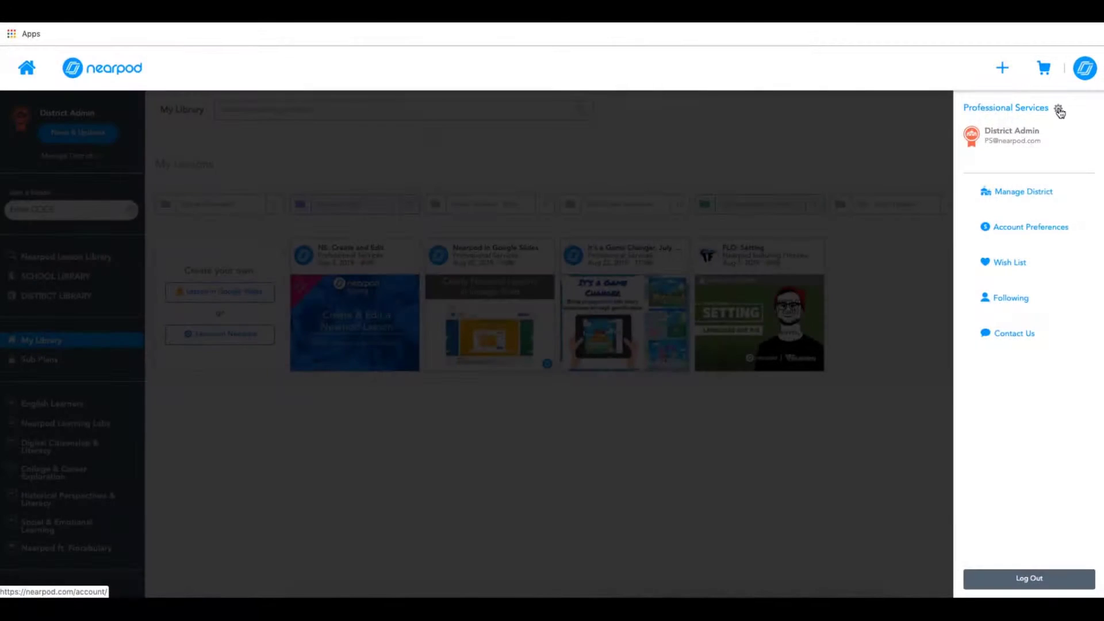
left_click(1060, 111)
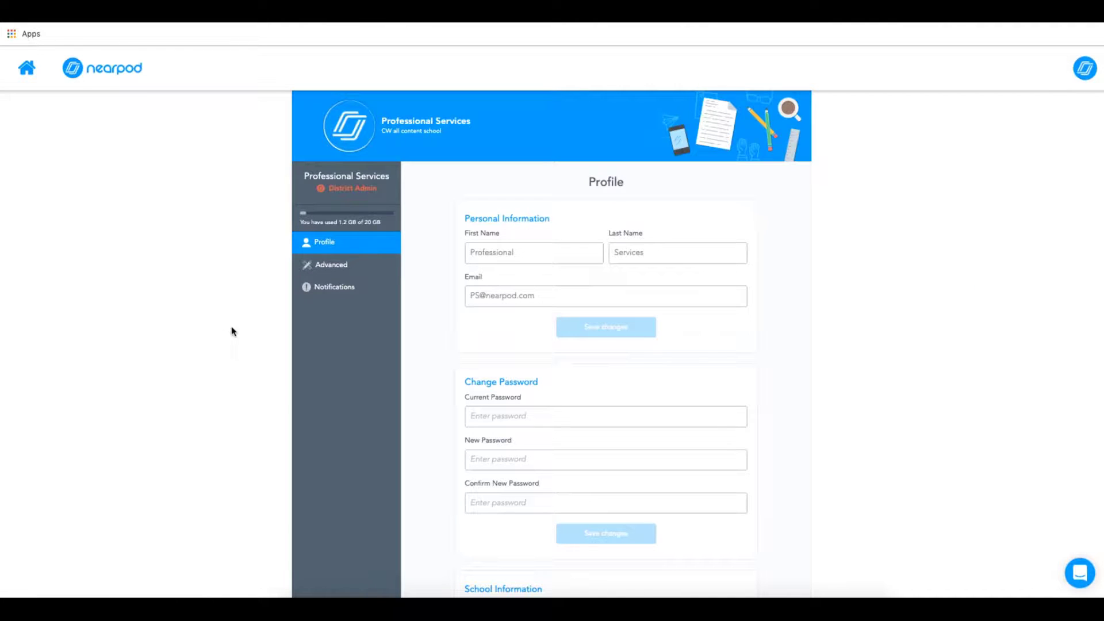
key("super+Left")
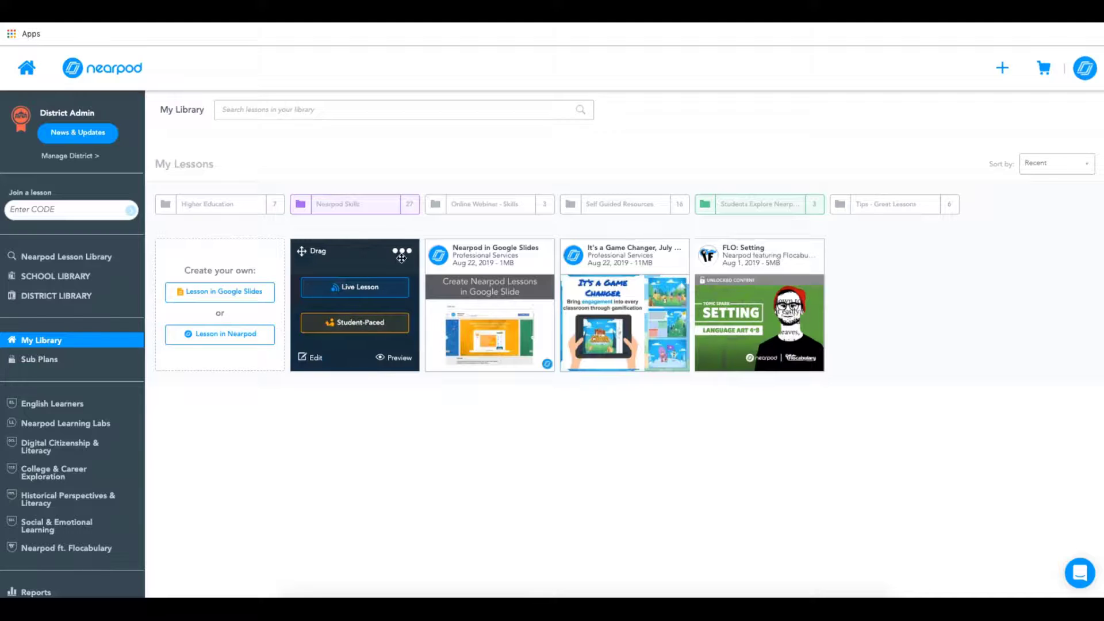
Step: Examine a lesson's options and the Higher Education folder's lessons and options, and return to My Lessons
left_click(402, 251)
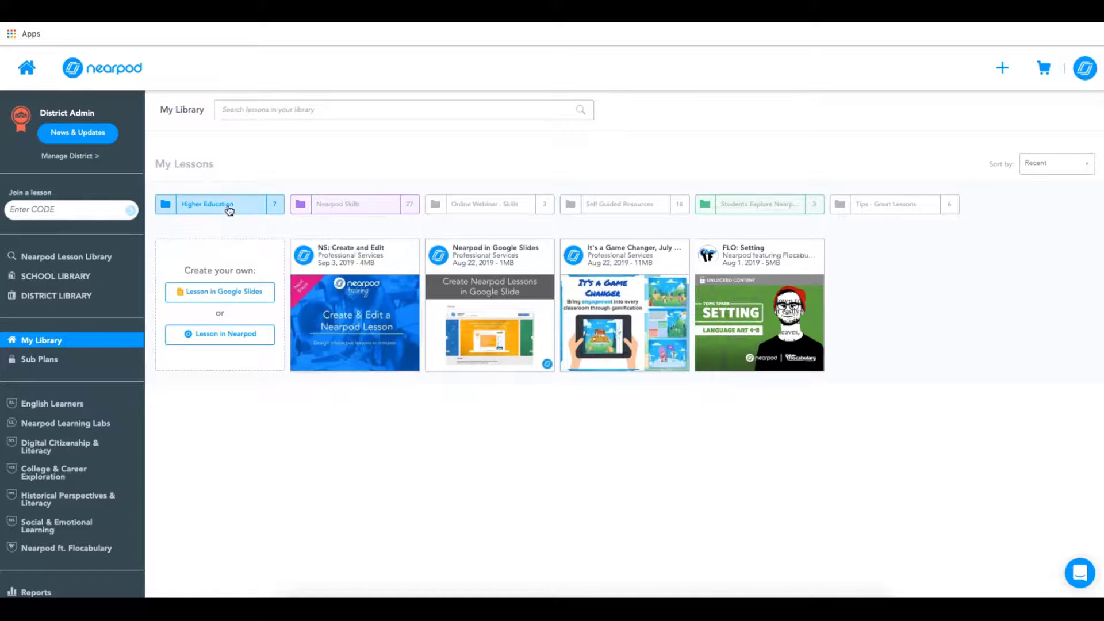
left_click(229, 205)
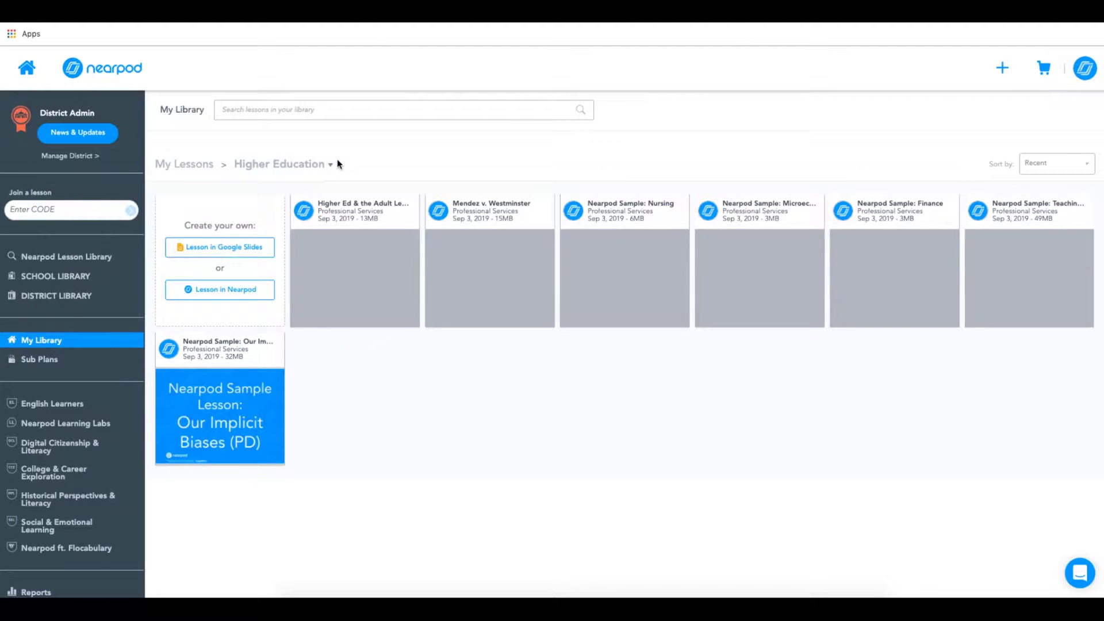
left_click(332, 165)
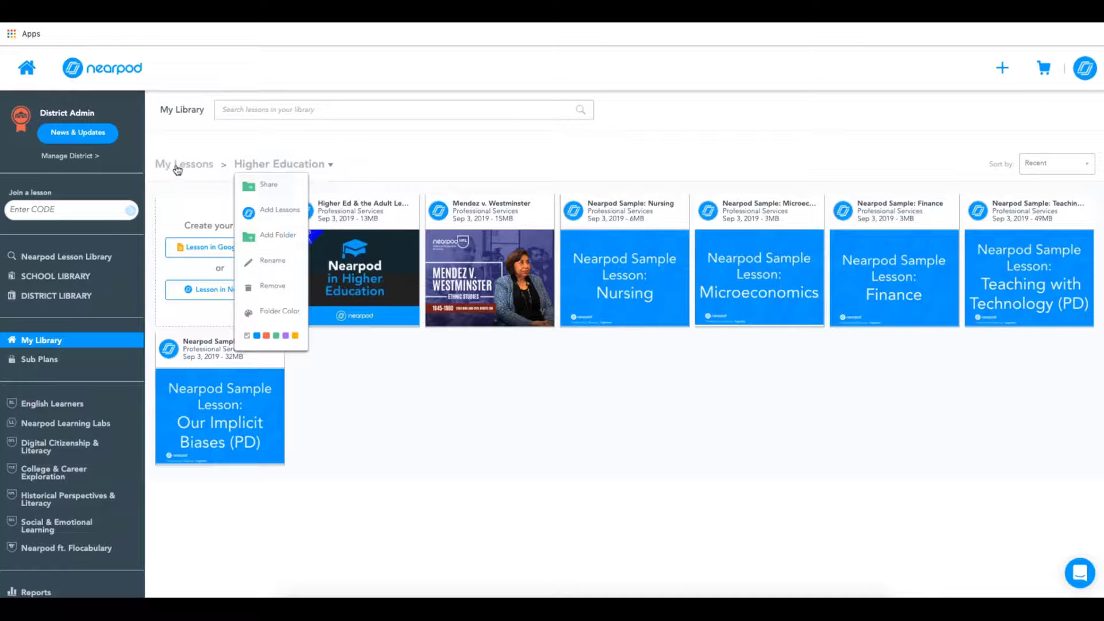
left_click(175, 167)
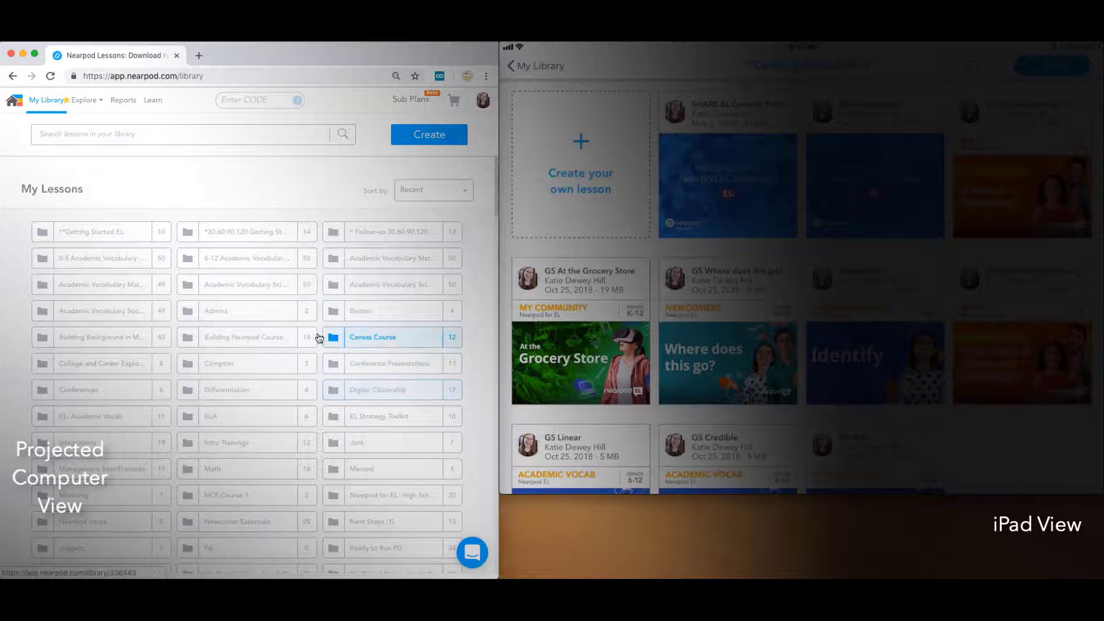
Step: Open the **Getting Started EL folder and resume the EL training lesson's active live session launched on Nov 16
left_click(91, 233)
mouse_move(369, 236)
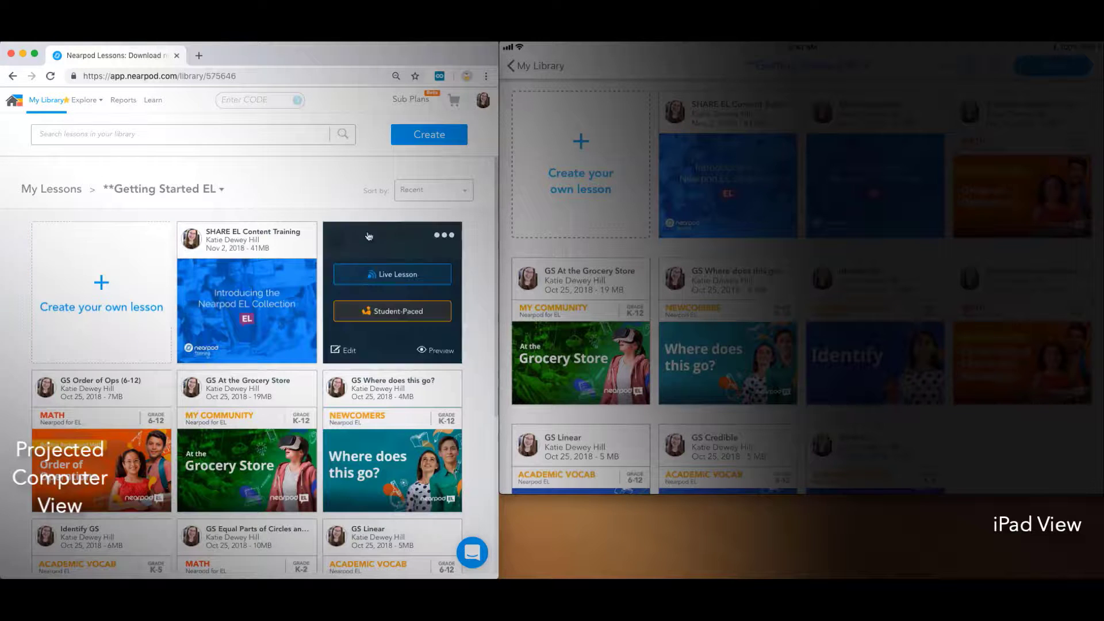
left_click(376, 276)
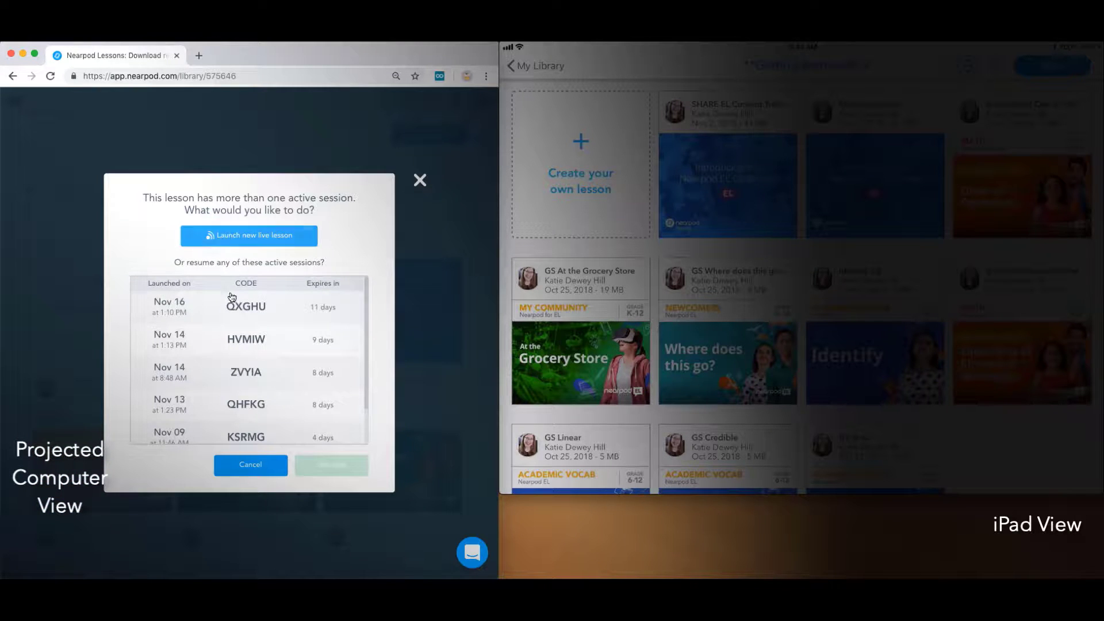
scroll(256, 316, "down", 1)
scroll(256, 310, "up", 1)
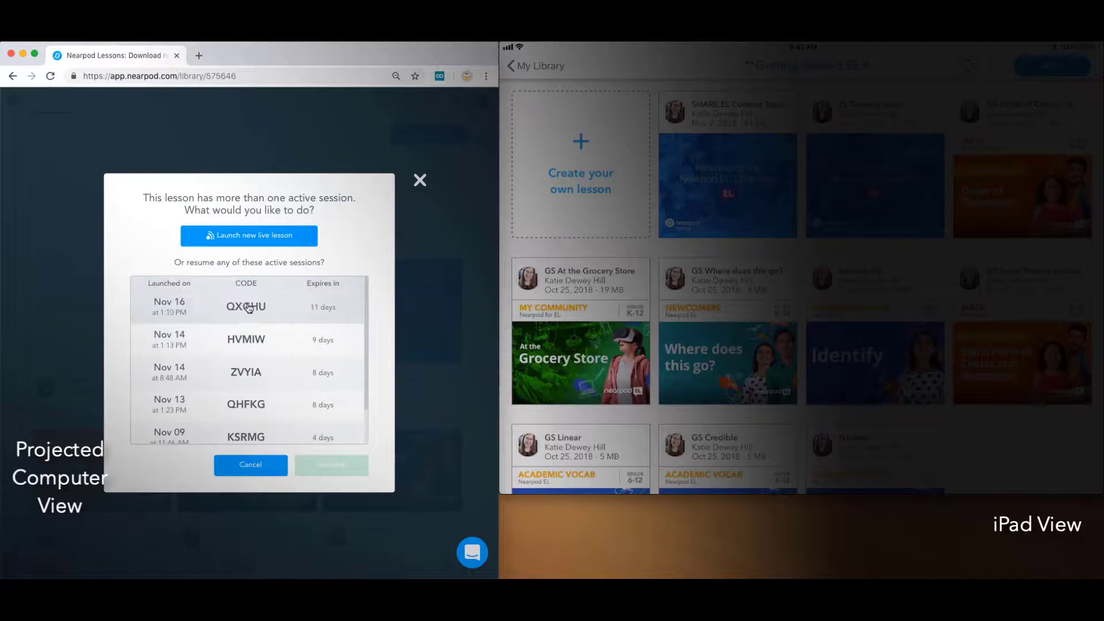
scroll(248, 308, "down", 1)
left_click(248, 301)
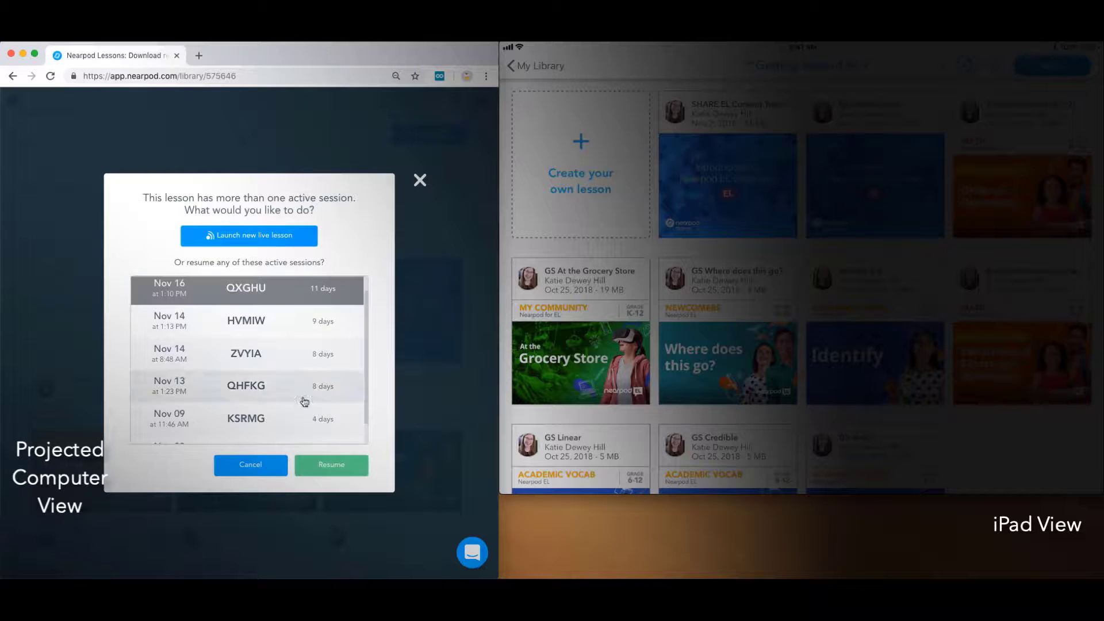
left_click(331, 465)
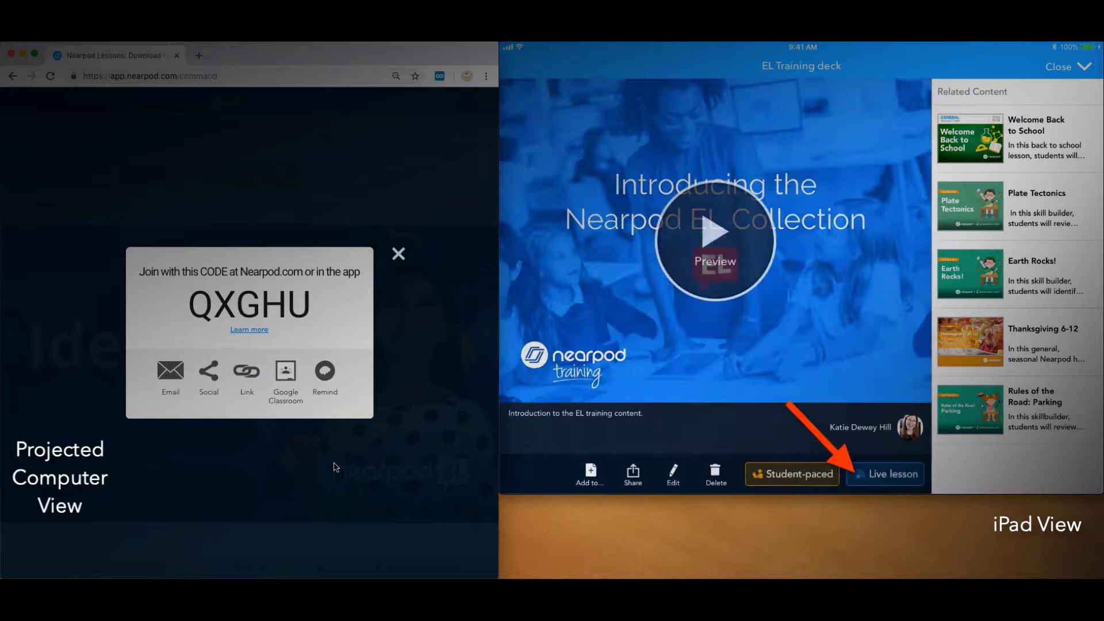
Step: On the iPad, resume the same Nov 16 live session of the EL Training deck and dismiss the join code
left_click(885, 474)
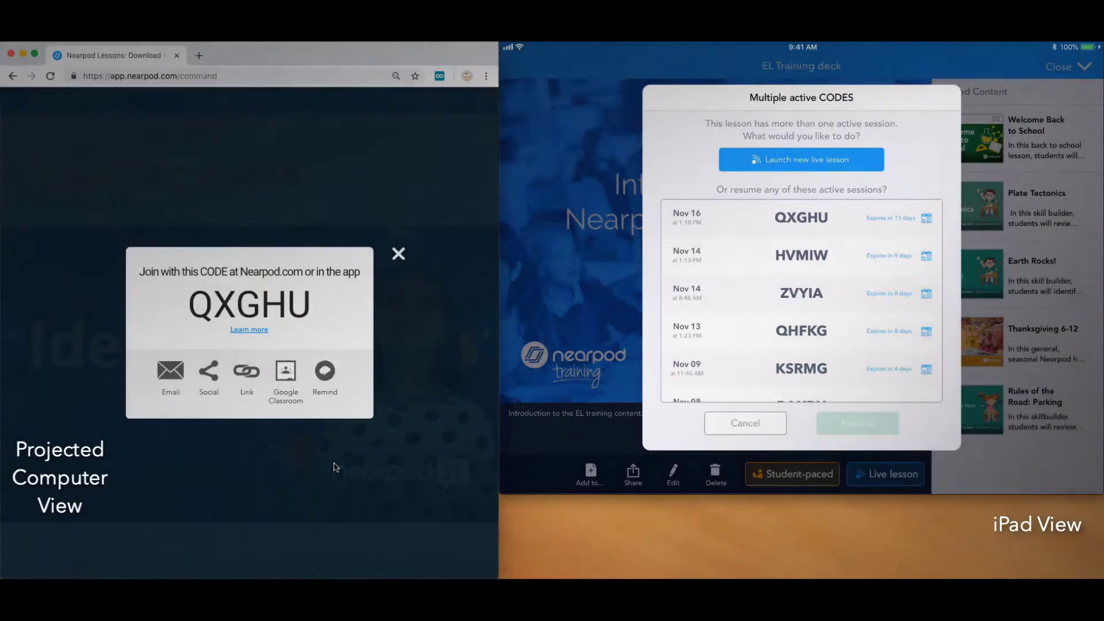
left_click(801, 218)
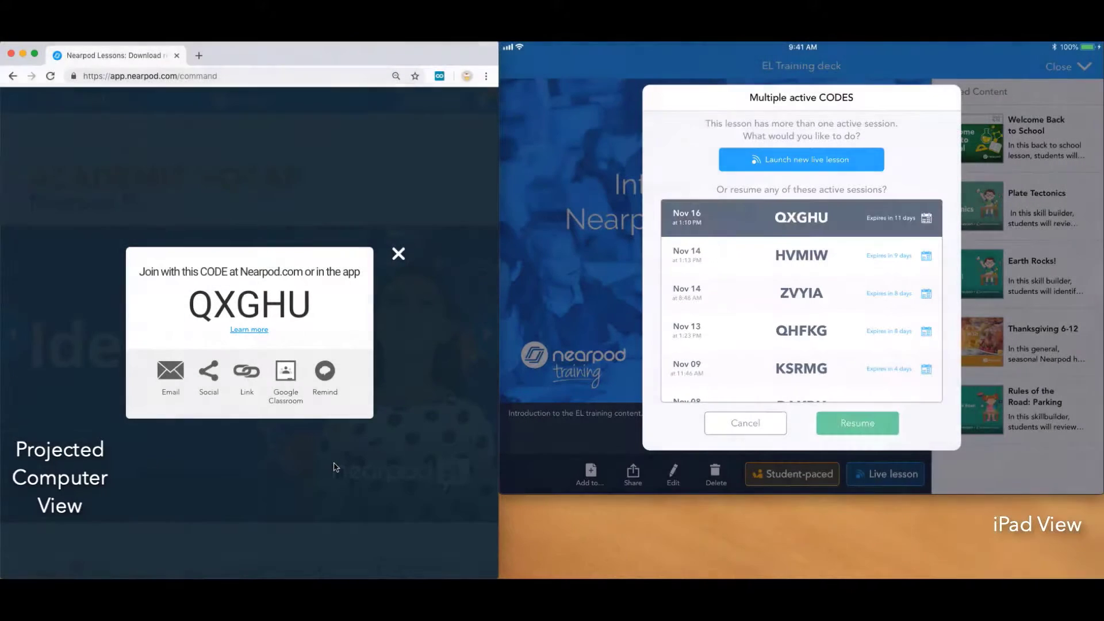
left_click(857, 423)
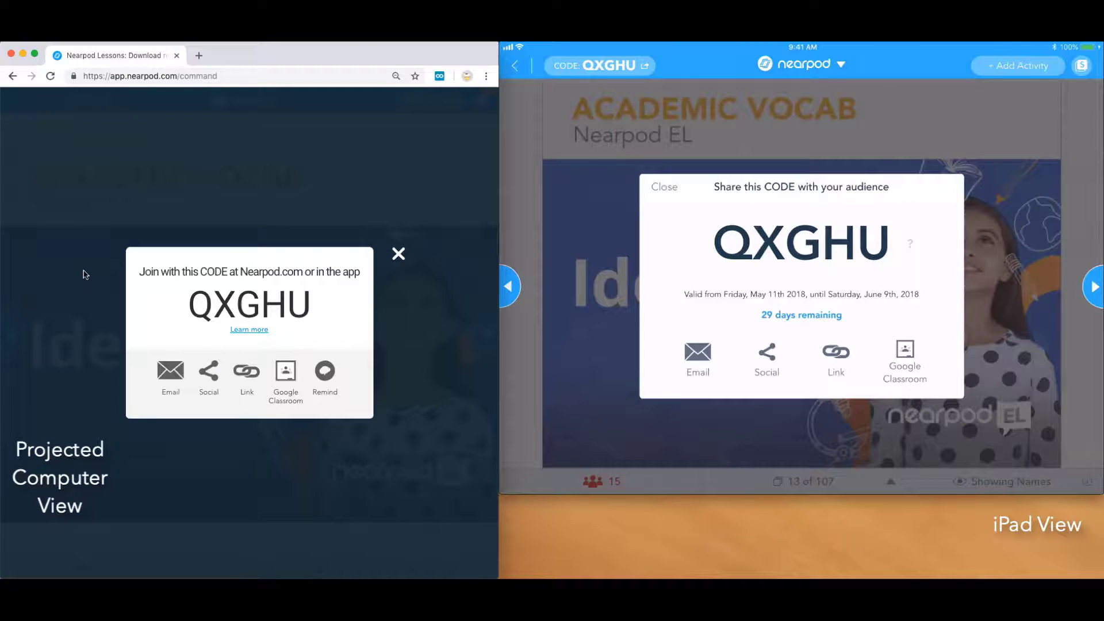
left_click(664, 187)
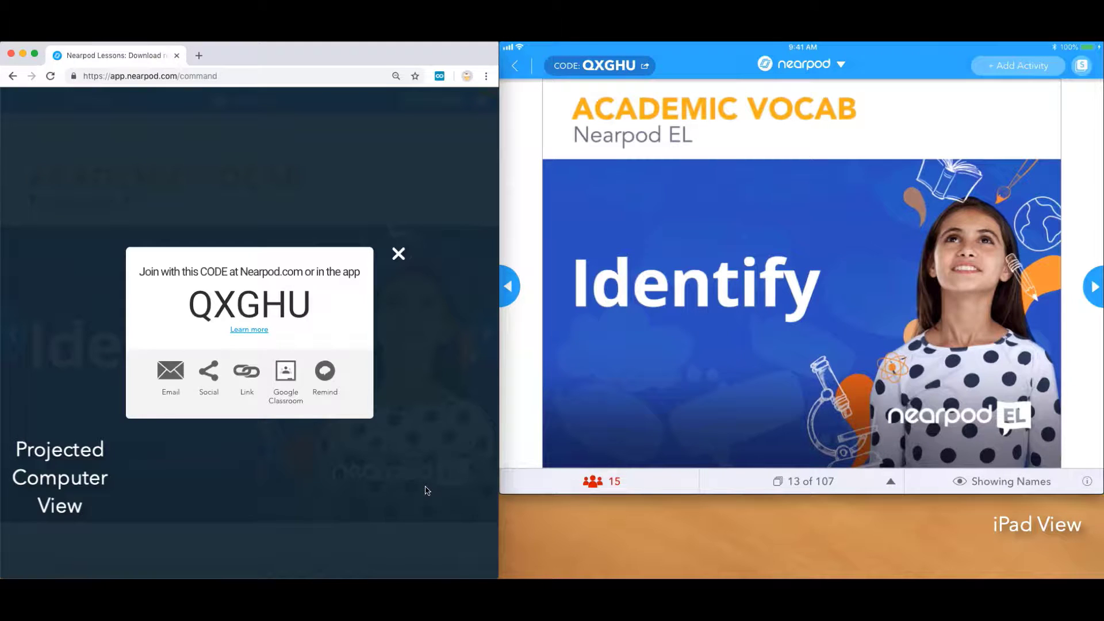
Step: On the projected computer, dismiss the join code, share the Video slide for this device only without applying the choice lesson-wide, and play it
left_click(398, 256)
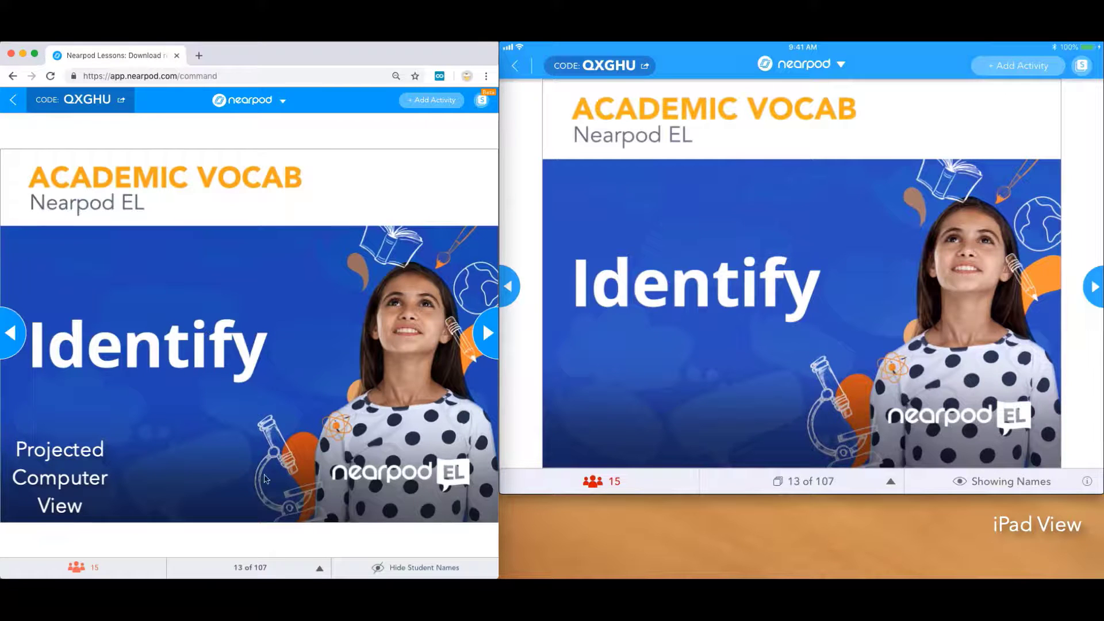
left_click(256, 569)
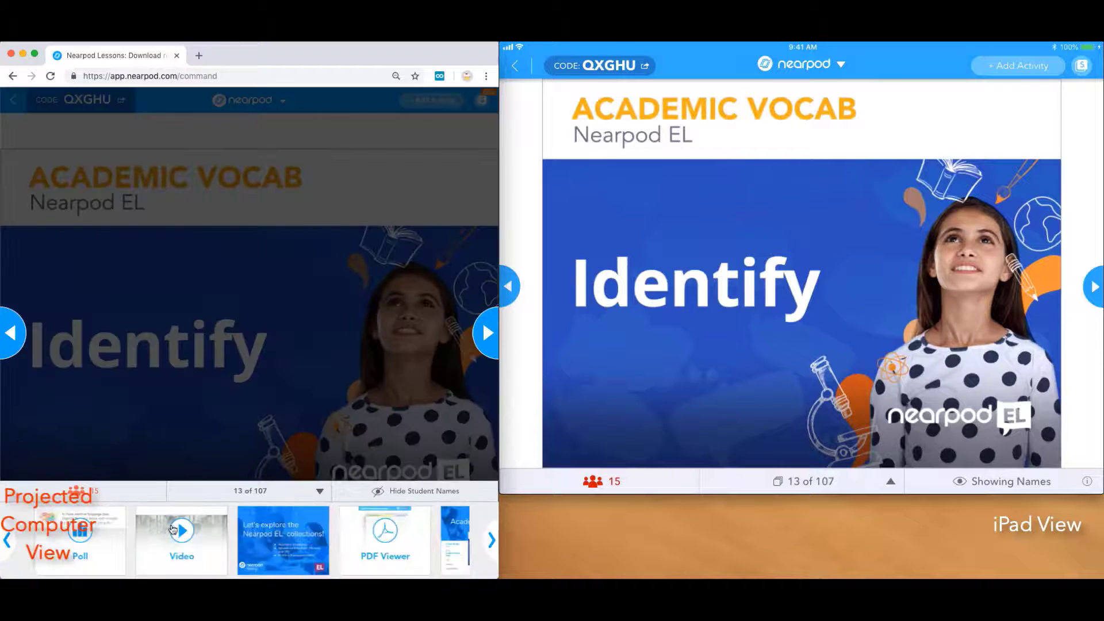
left_click_drag(169, 538, 257, 402)
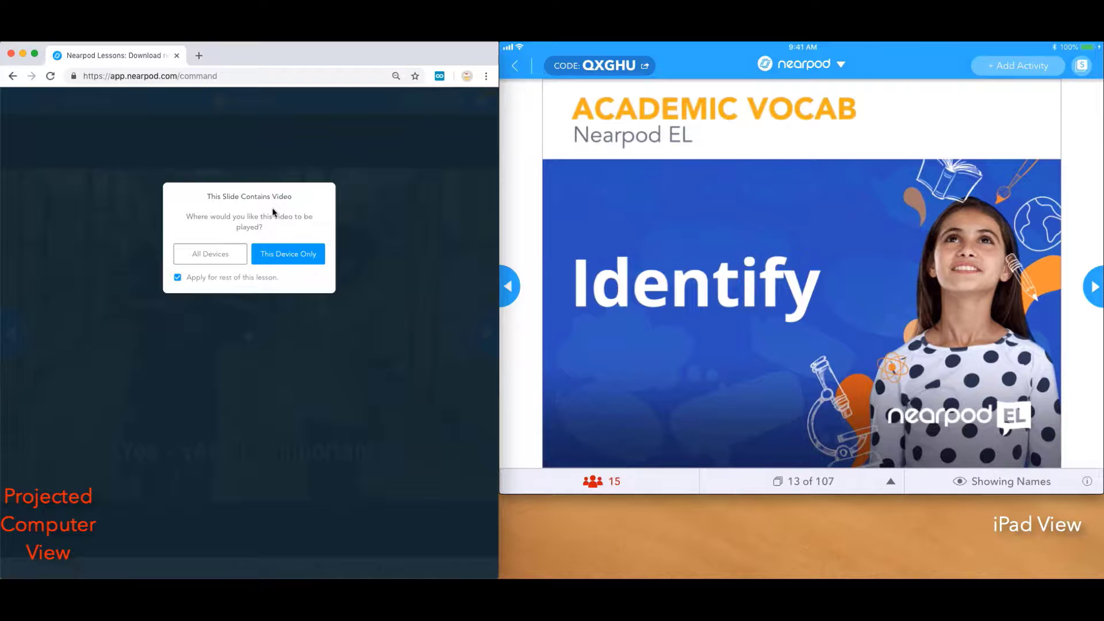
left_click(178, 279)
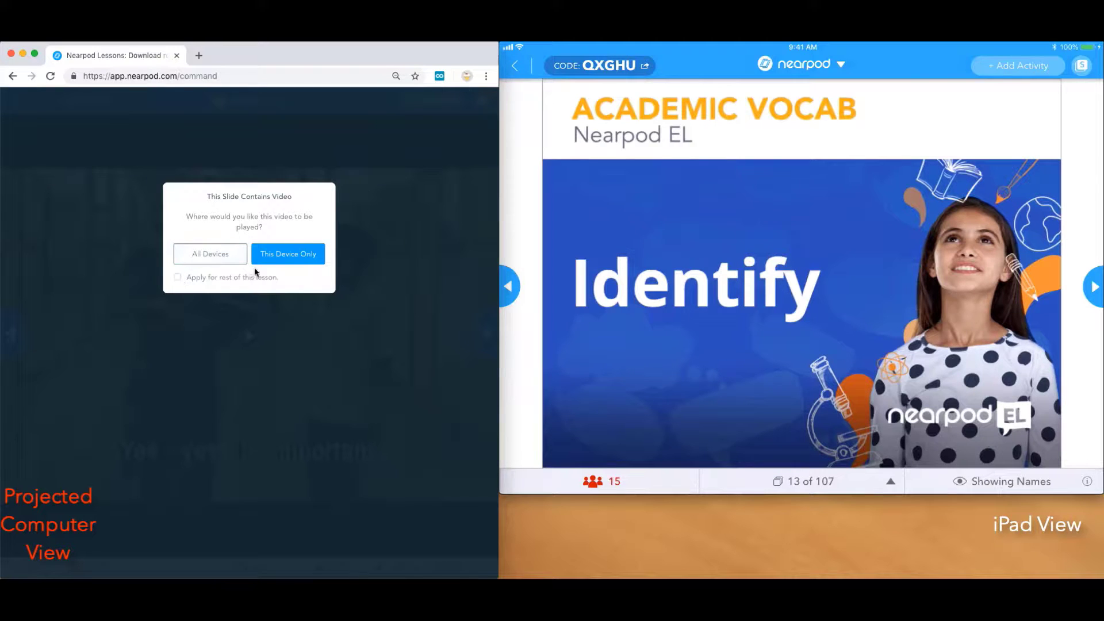
left_click(287, 260)
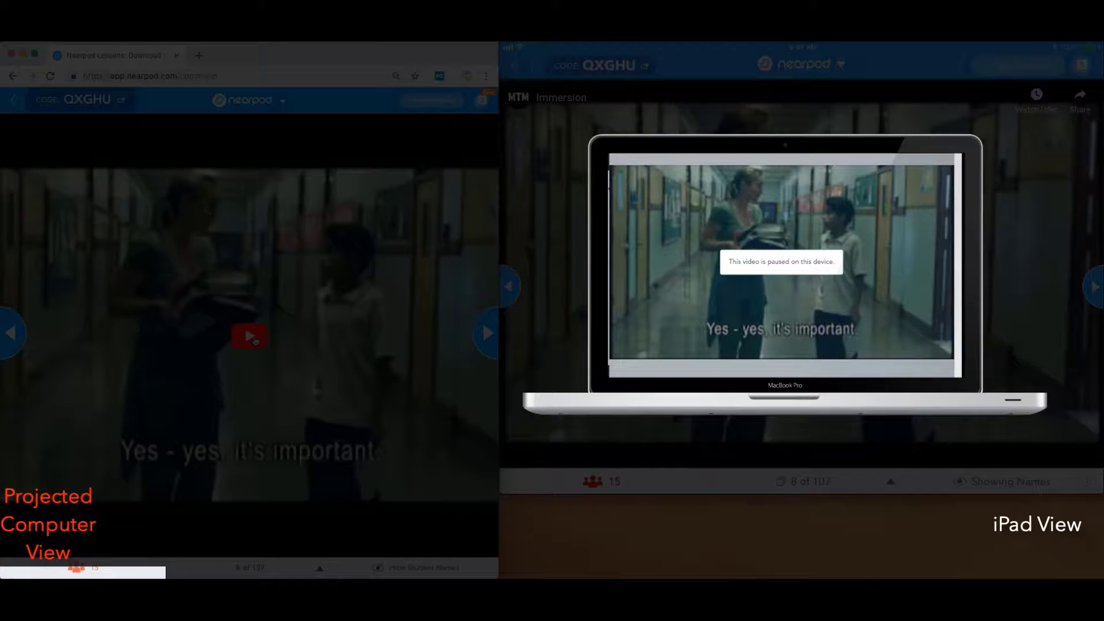
left_click(249, 339)
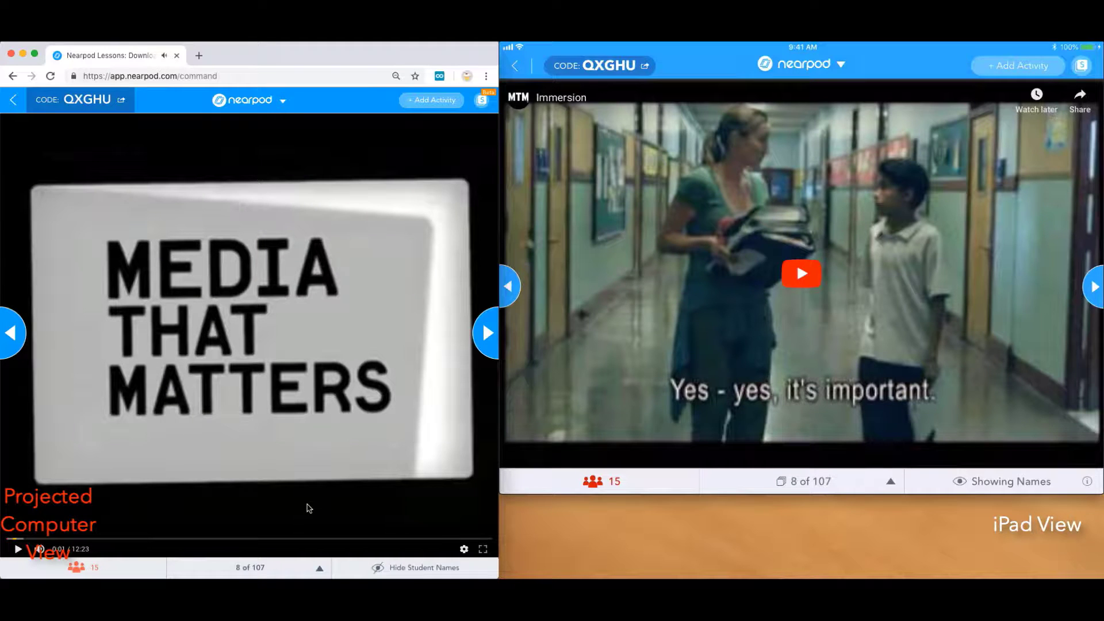
Step: Cover the projected computer view with the join code and share the "identify" Draw It activity from the iPad
left_click(84, 104)
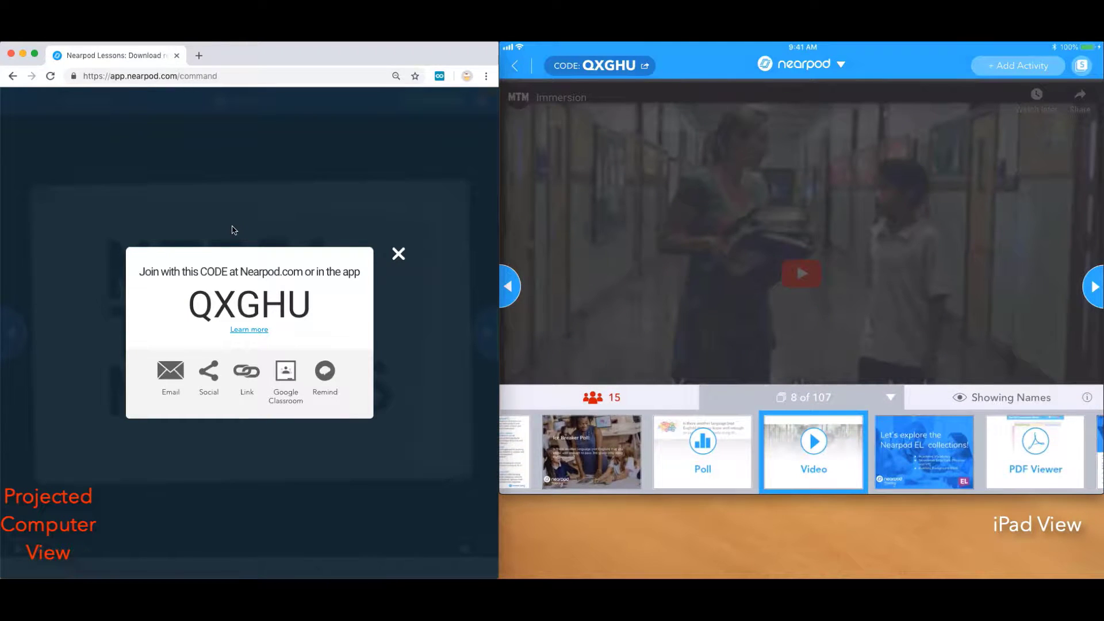
scroll(802, 452, "right", 12)
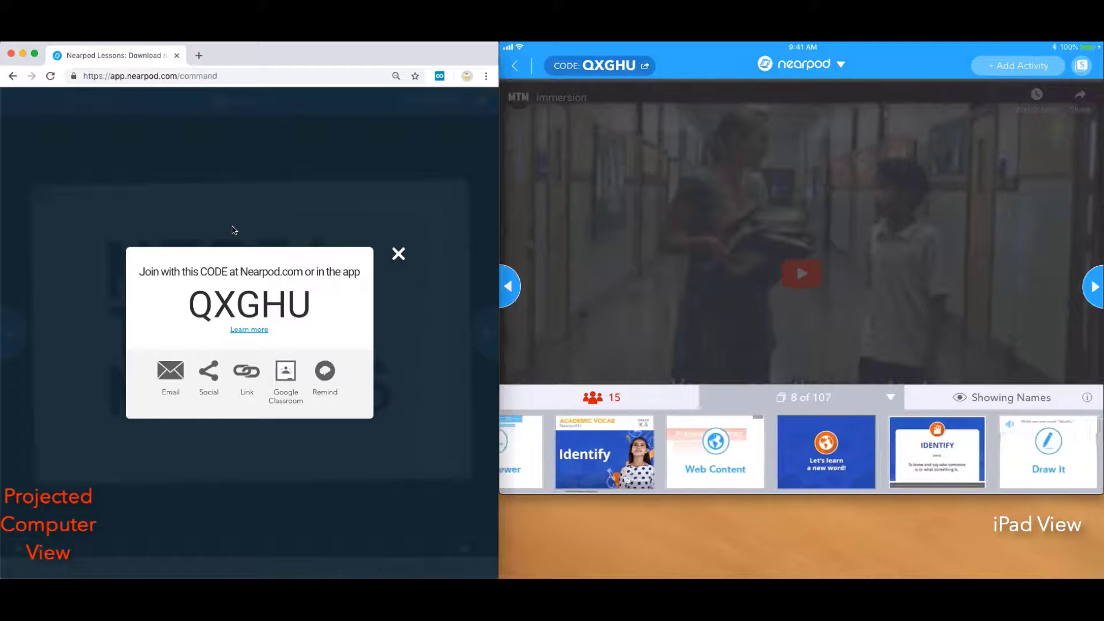
left_click(872, 452)
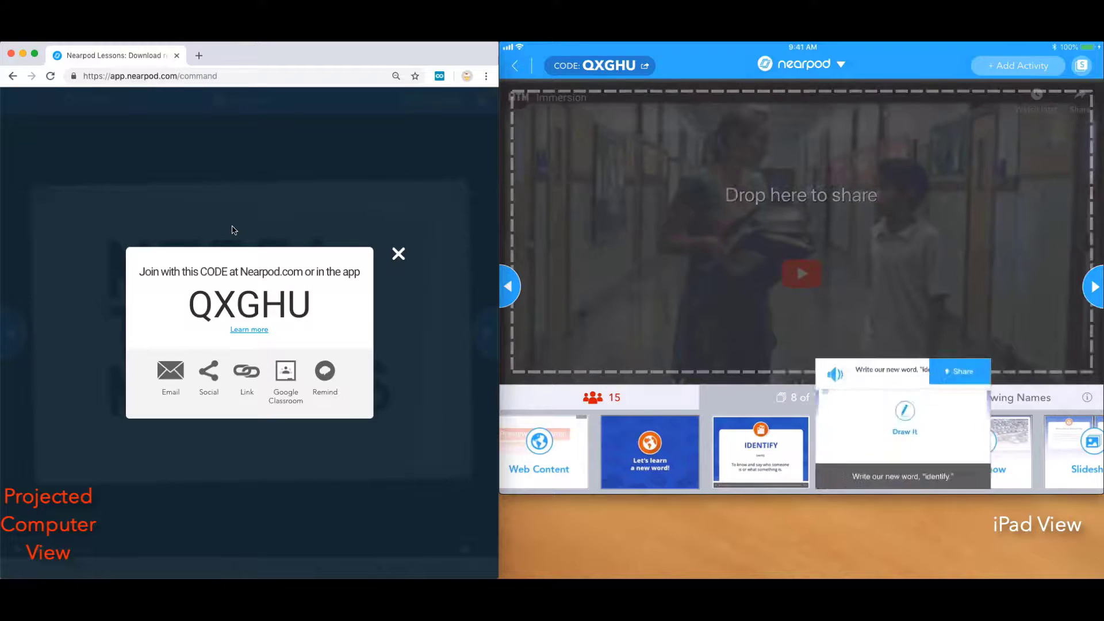
left_click(1044, 291)
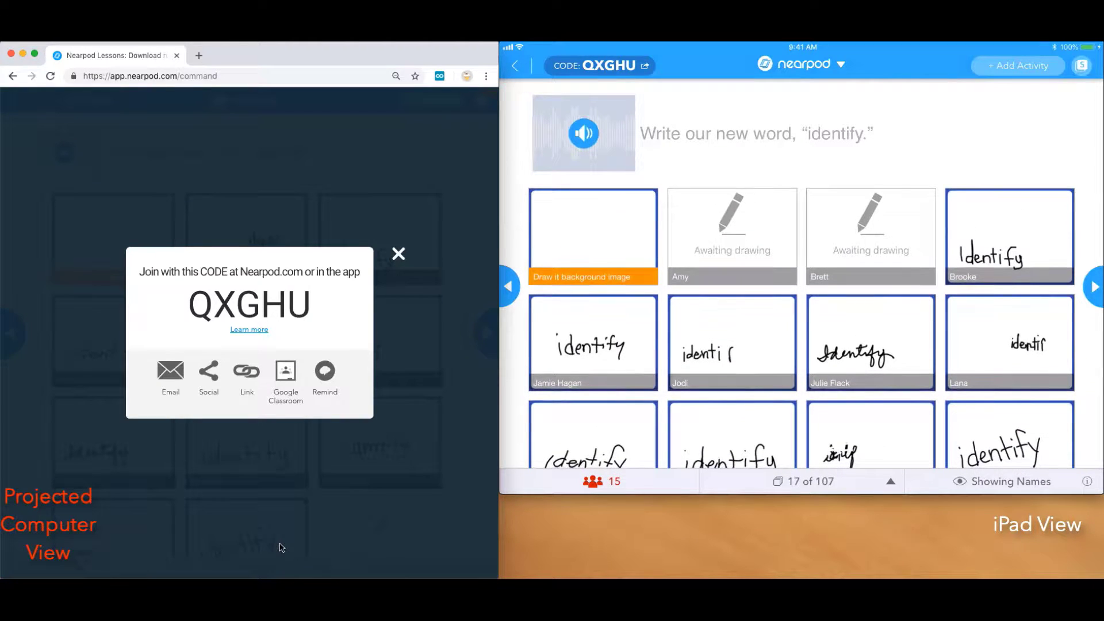
Step: Dismiss the join code on the projected computer, hide the student names and review the submitted drawings
left_click(398, 256)
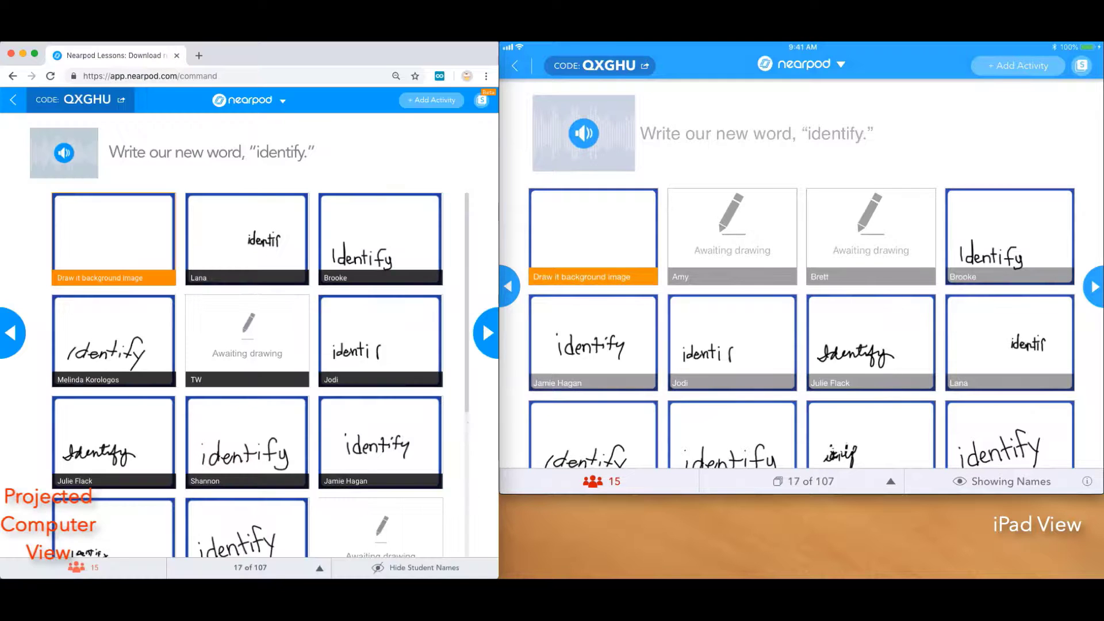
left_click(396, 570)
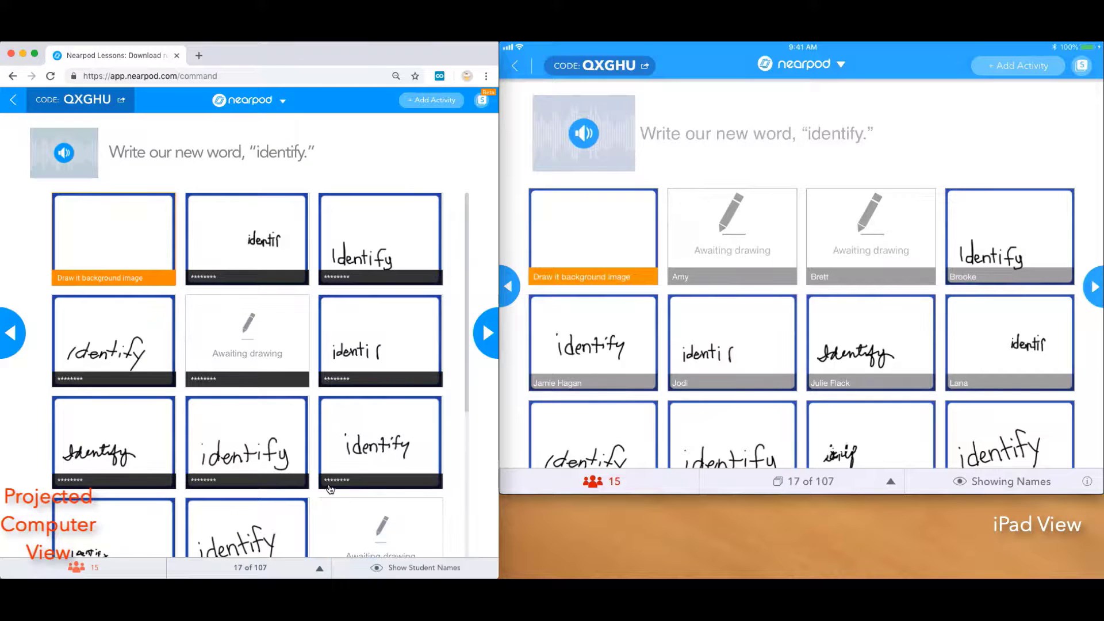
scroll(330, 490, "down", 3)
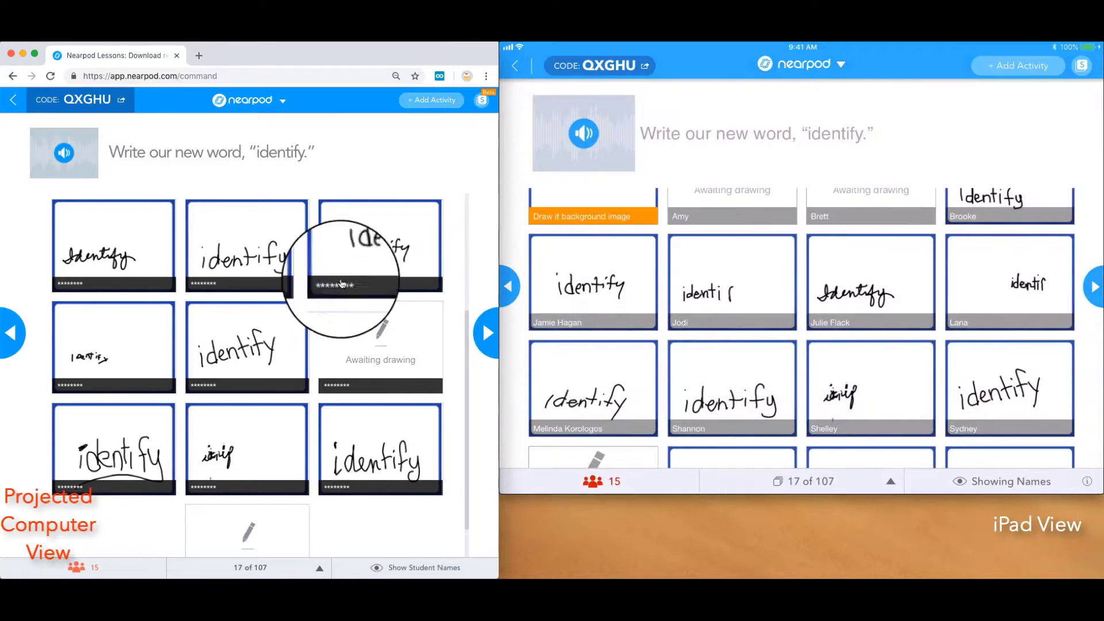
Step: Open the student view of the Draw It activity and handwrite "identify" on the canvas in green
left_click(482, 103)
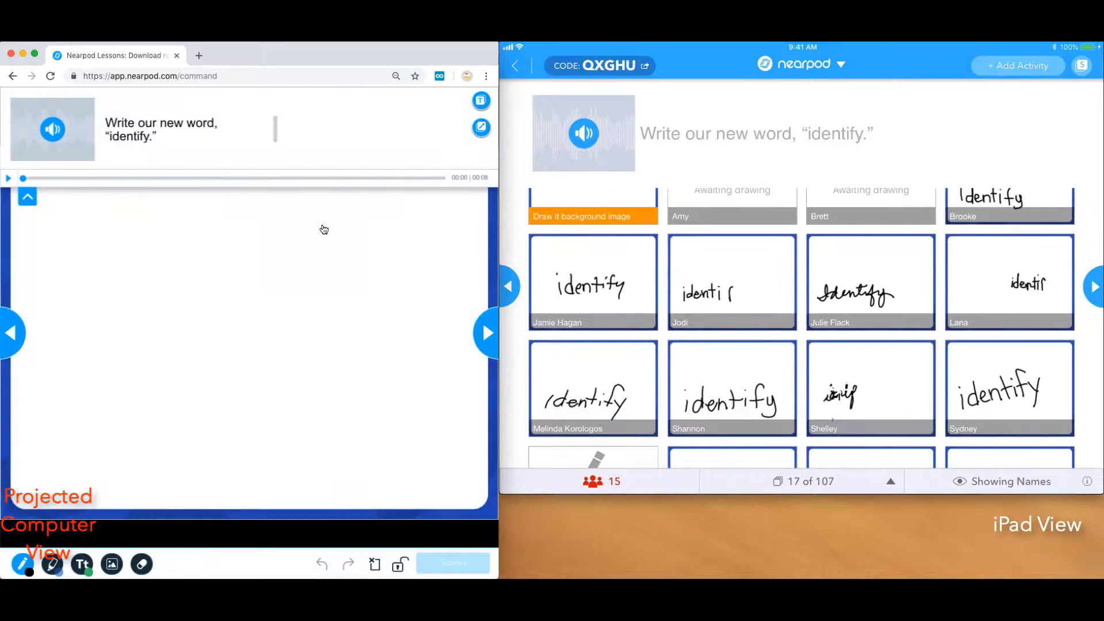
left_click(20, 564)
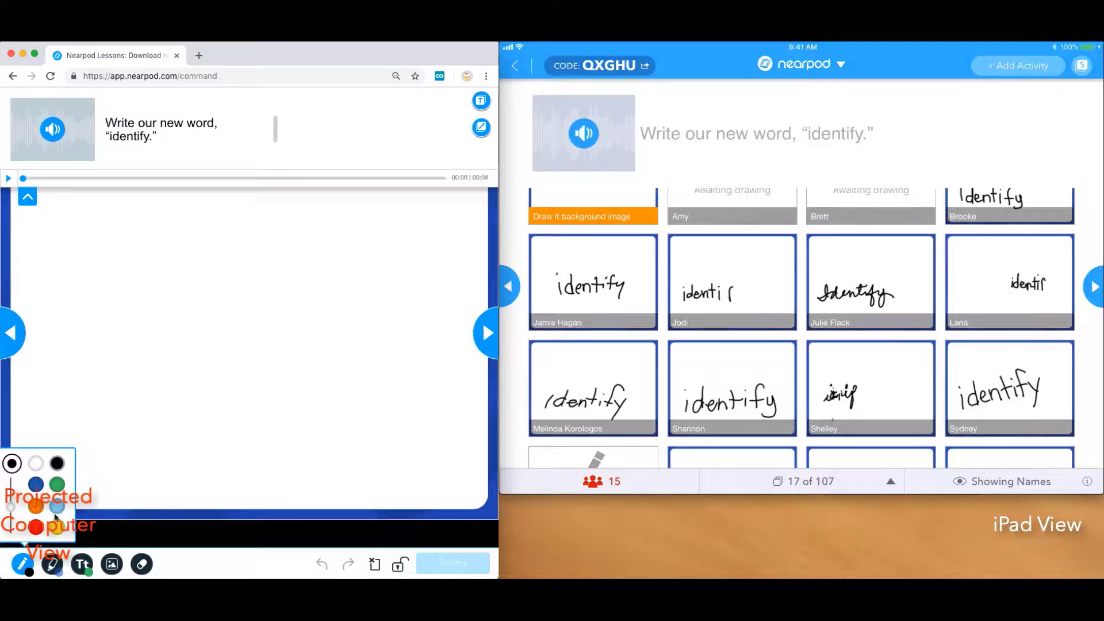
mouse_move(36, 343)
left_mouse_down()
mouse_move(93, 311)
mouse_move(115, 313)
mouse_move(144, 260)
left_mouse_up()
left_click(99, 258)
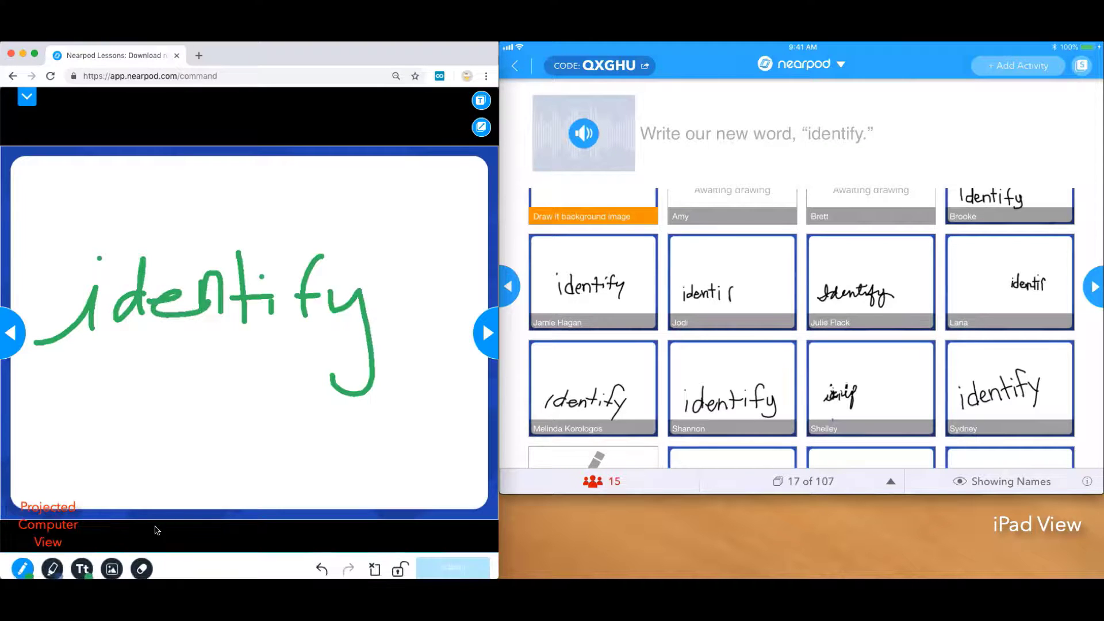
Step: Check the image sources available for the drawing and return to the teacher view
left_click(112, 565)
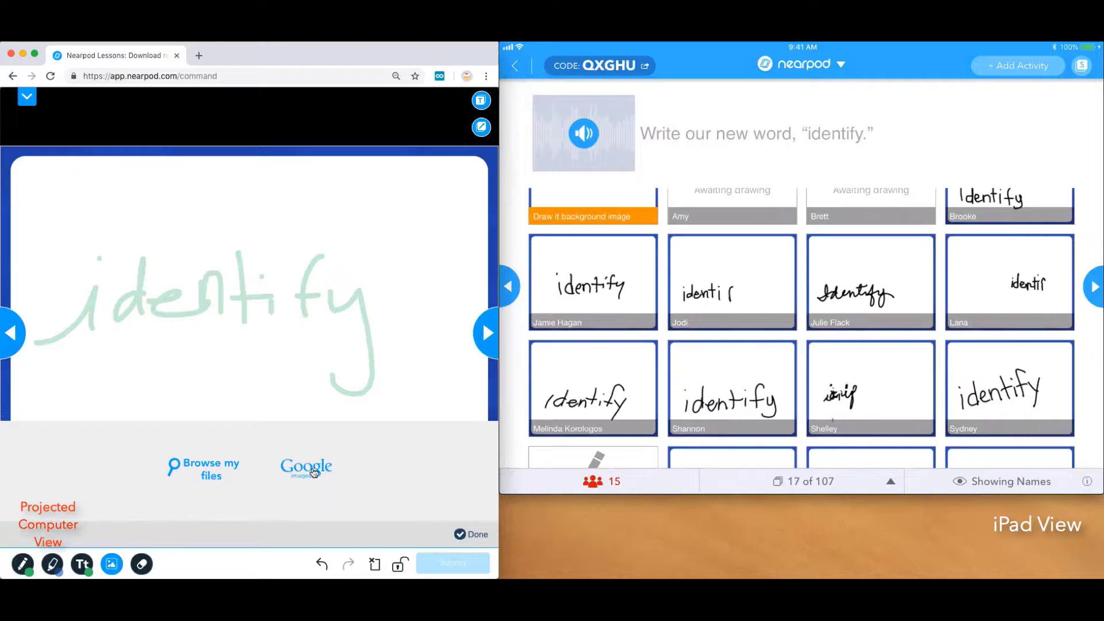
left_click(278, 384)
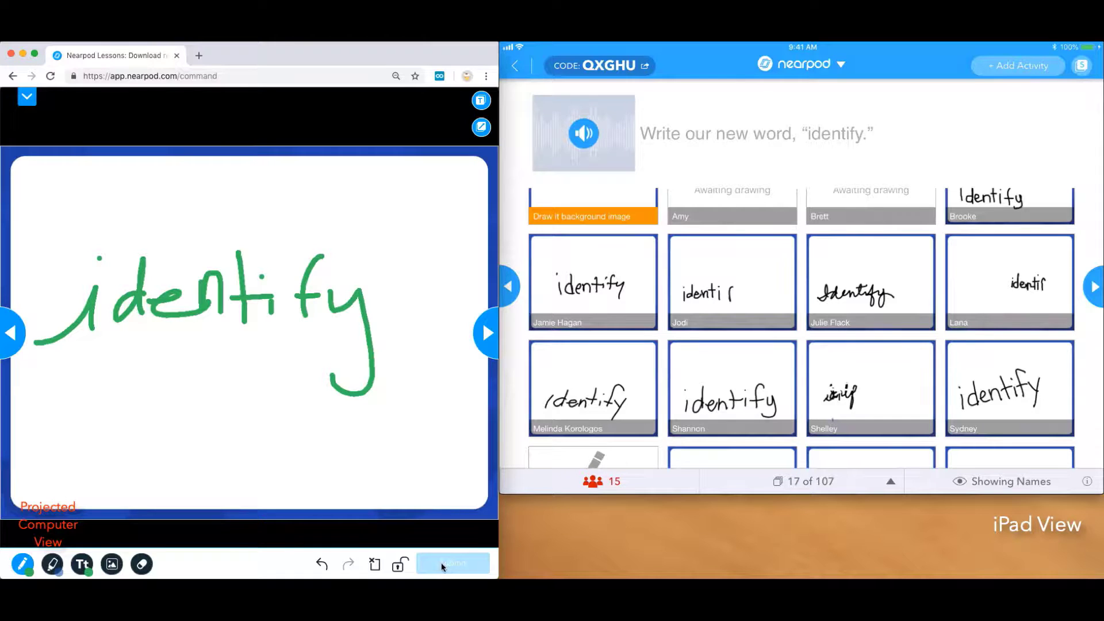
left_click(483, 102)
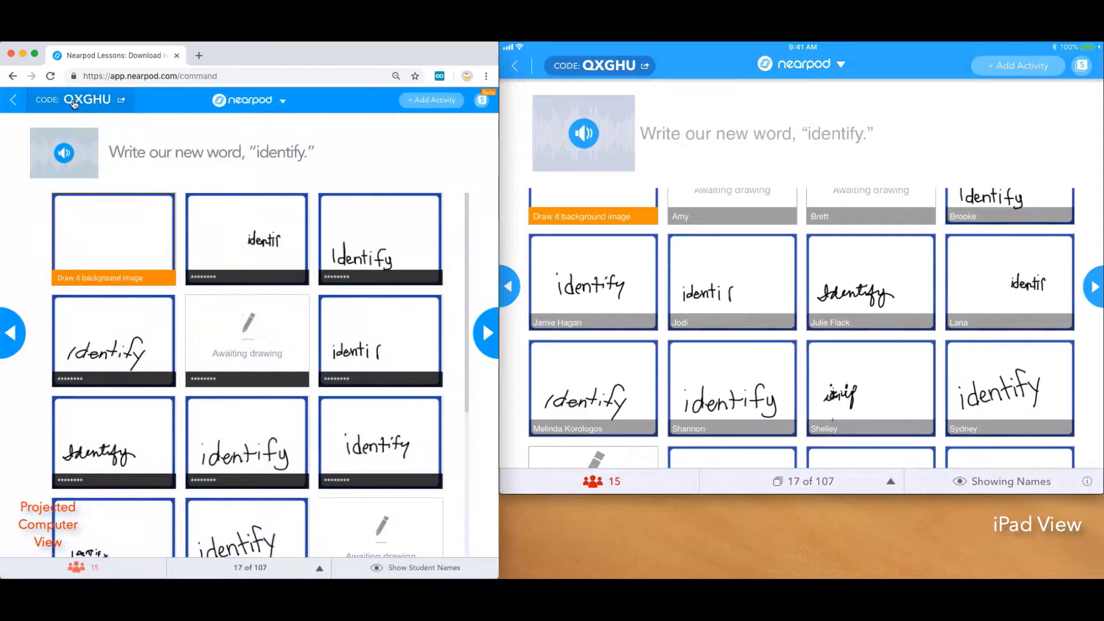
Step: Display the join code on the projected computer and share another slide with the class from the iPad
left_click(75, 102)
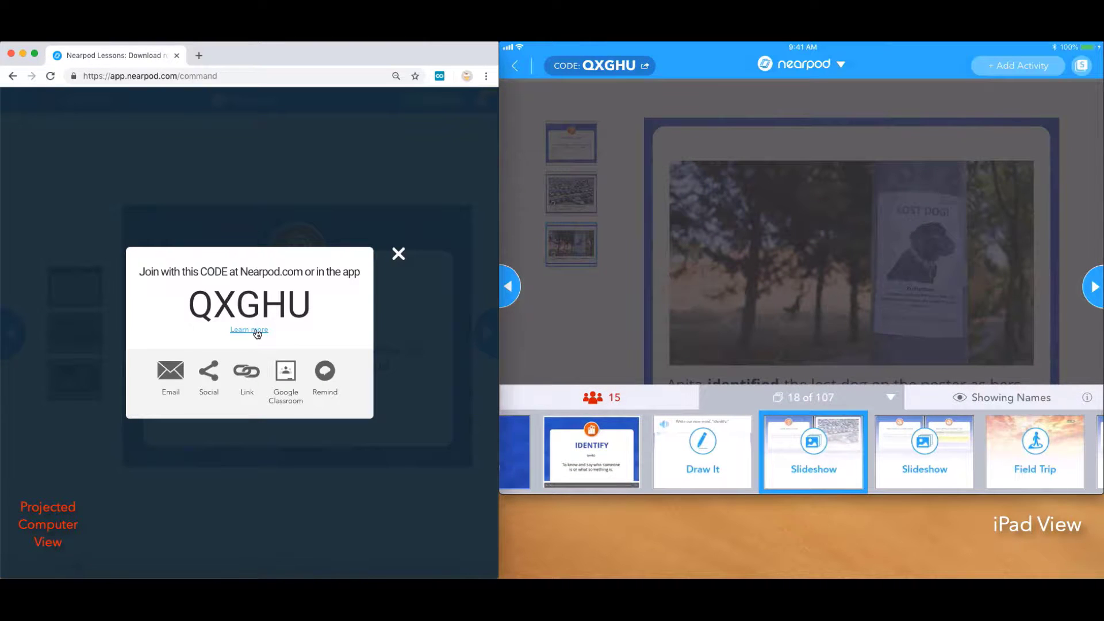
scroll(801, 452, "left", 3)
left_click_drag(690, 452, 801, 196)
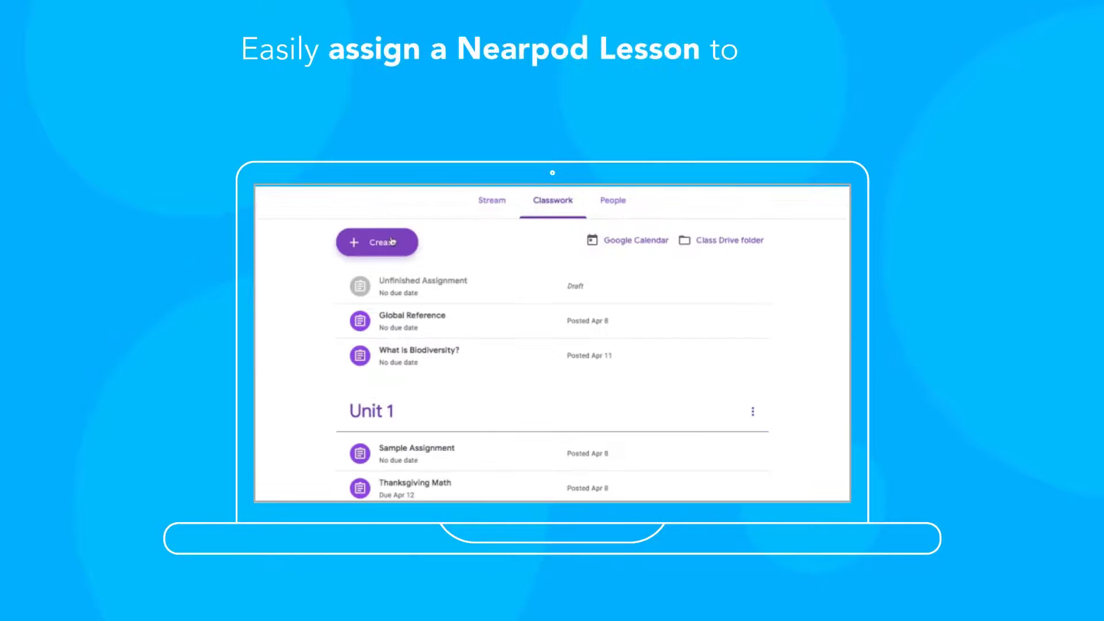
Step: Start a new Google Classroom assignment and attach a Nearpod lesson from the library in Student-Paced mode
left_click(391, 242)
left_click(406, 311)
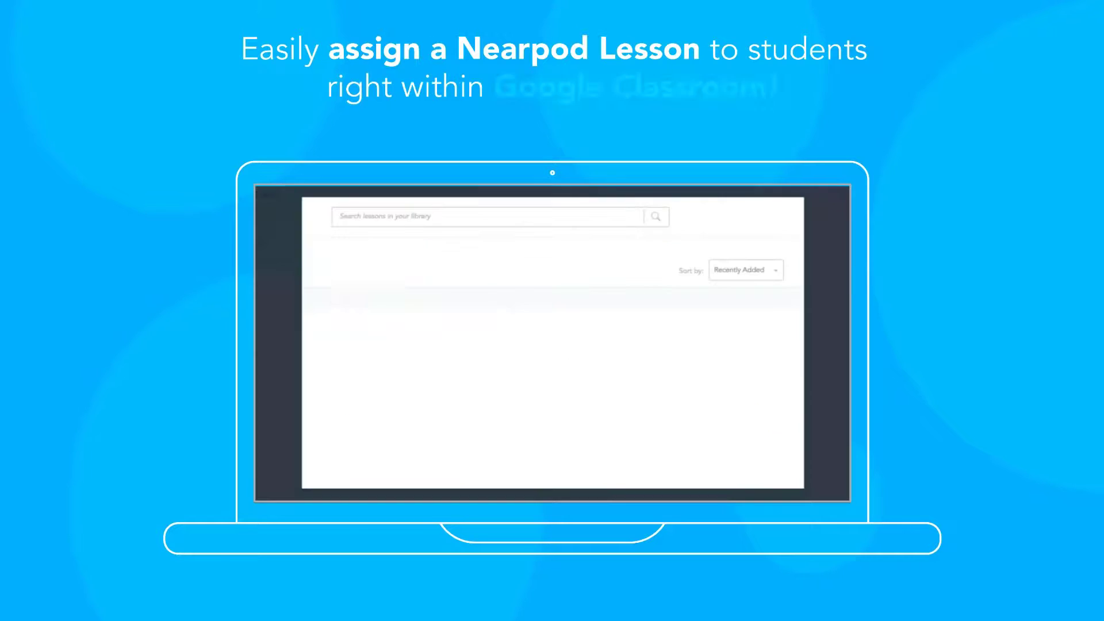
scroll(622, 268, "down", 1)
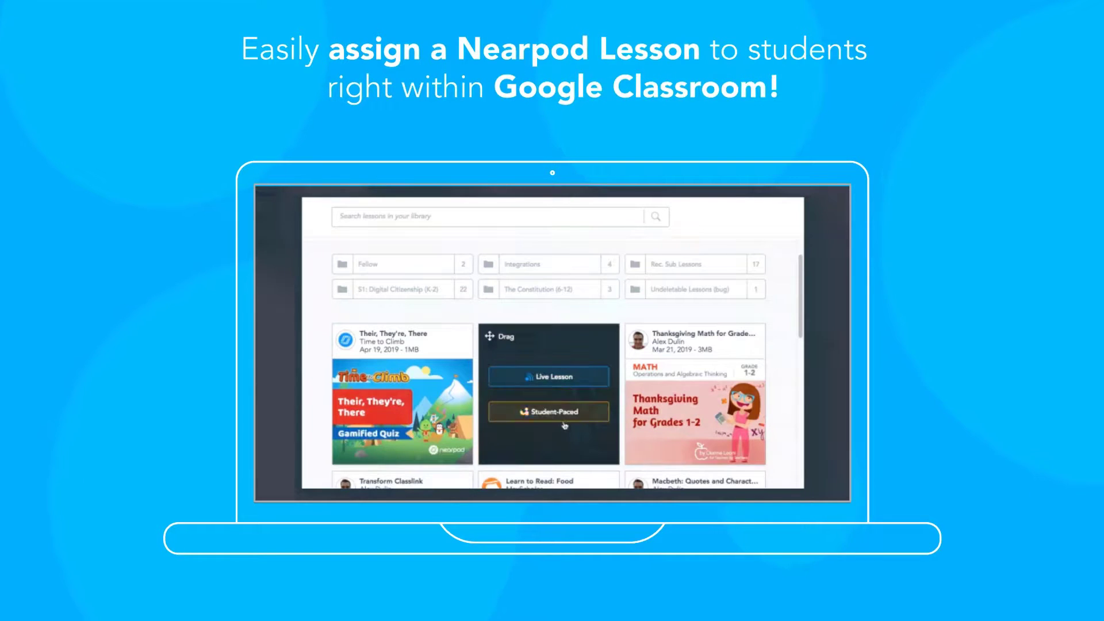
left_click(564, 417)
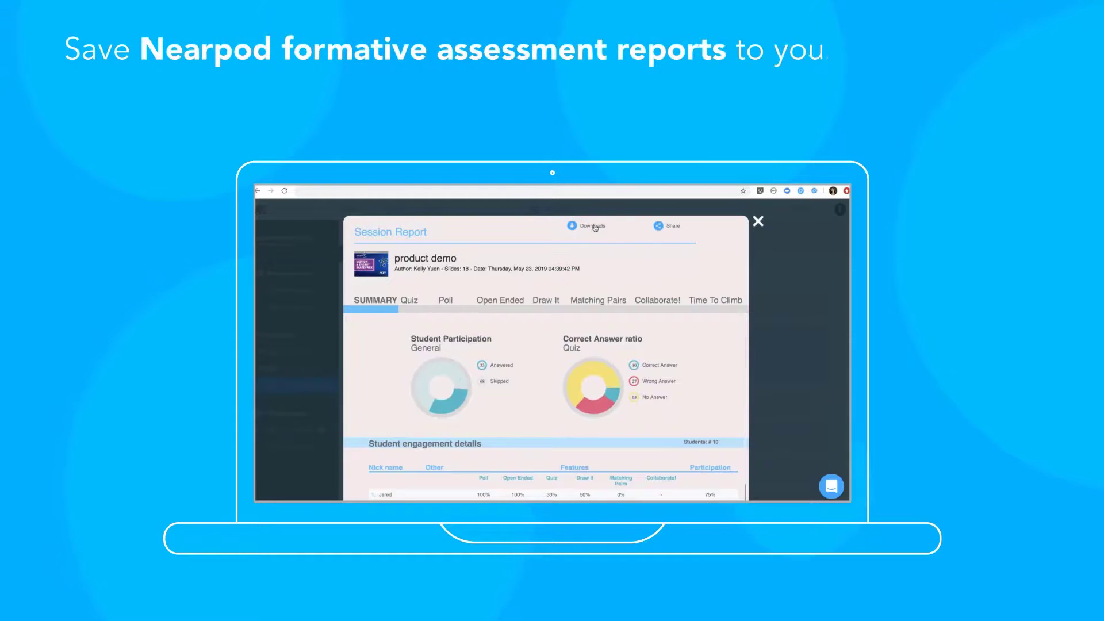
Step: Download the "product demo" session report to Google Drive, picking the folder to save it in
left_click(595, 228)
left_click(595, 245)
left_click(590, 302)
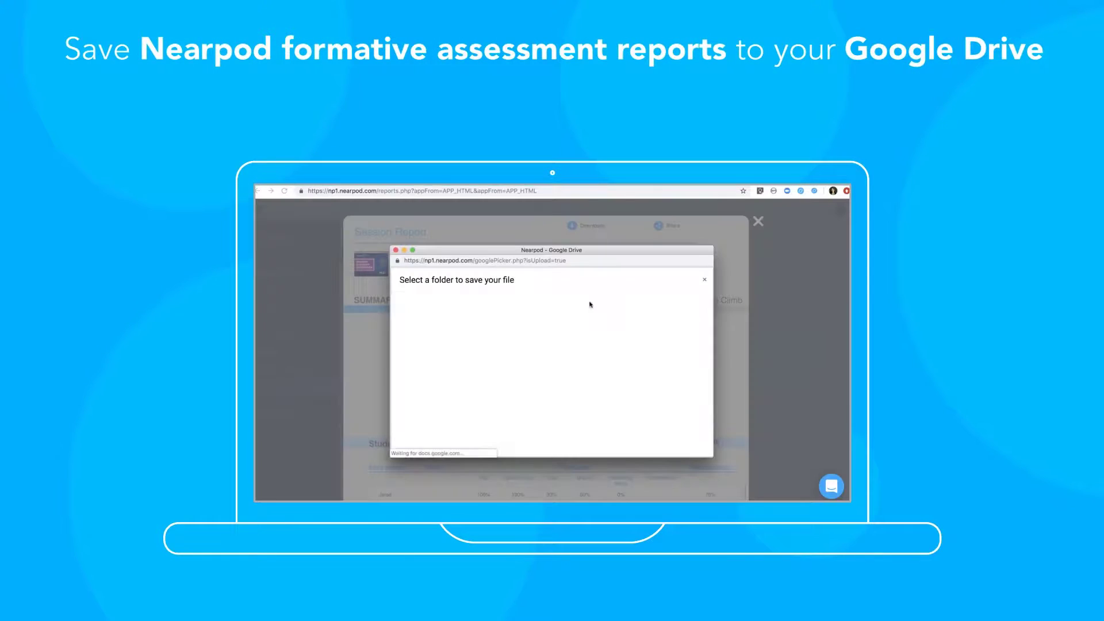
scroll(493, 369, "down", 5)
left_click(493, 377)
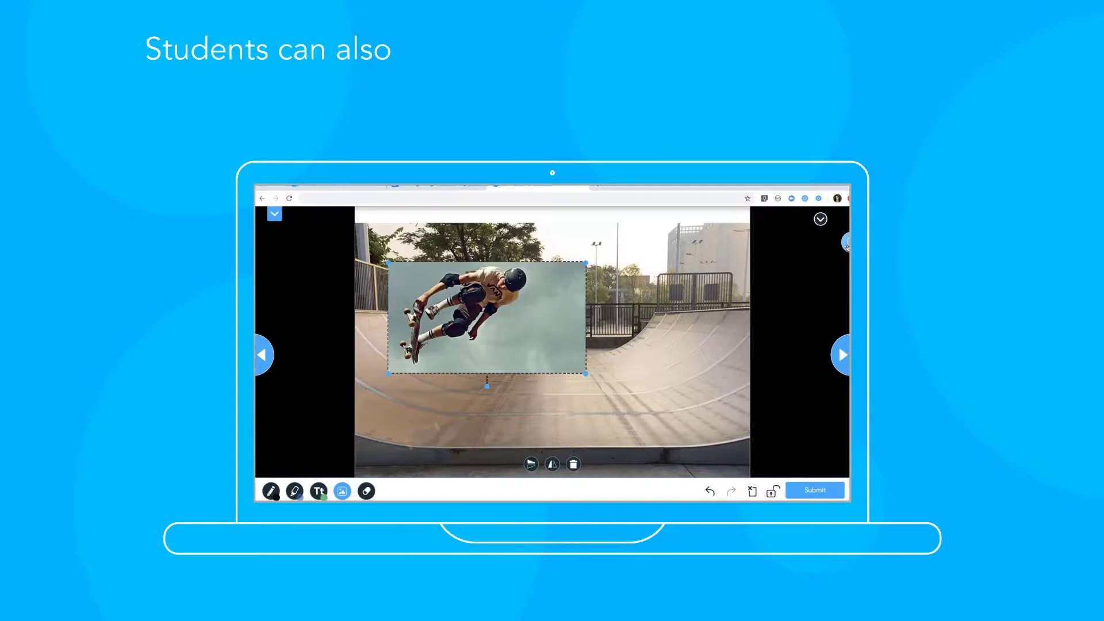
Step: Open the student notes in the lesson and choose to save them to Google Drive with a Google account
left_click(848, 244)
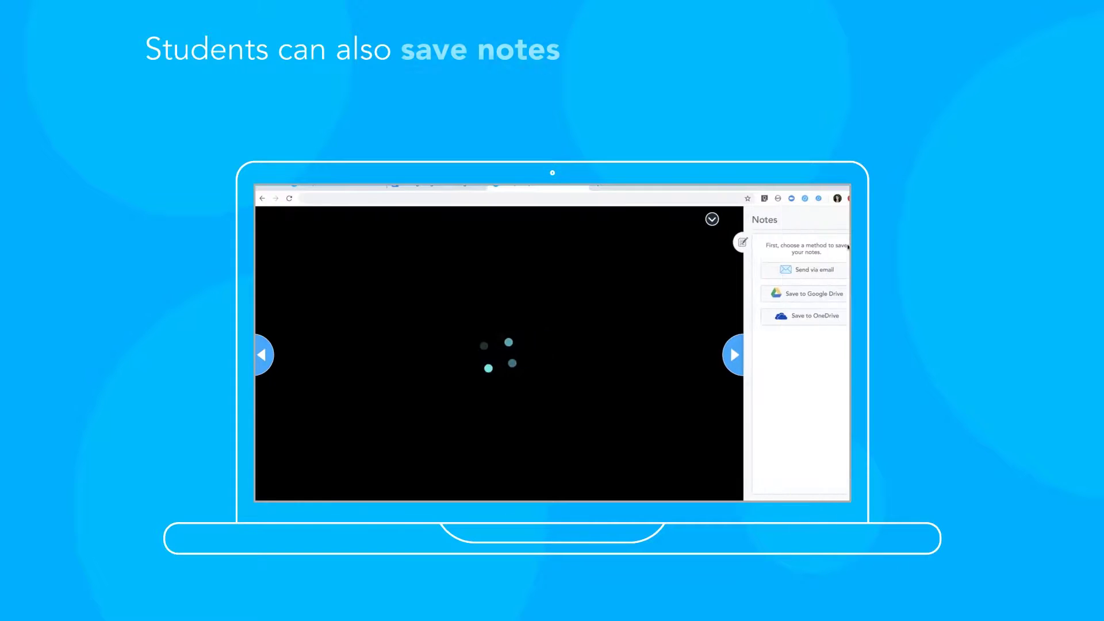
left_click(814, 297)
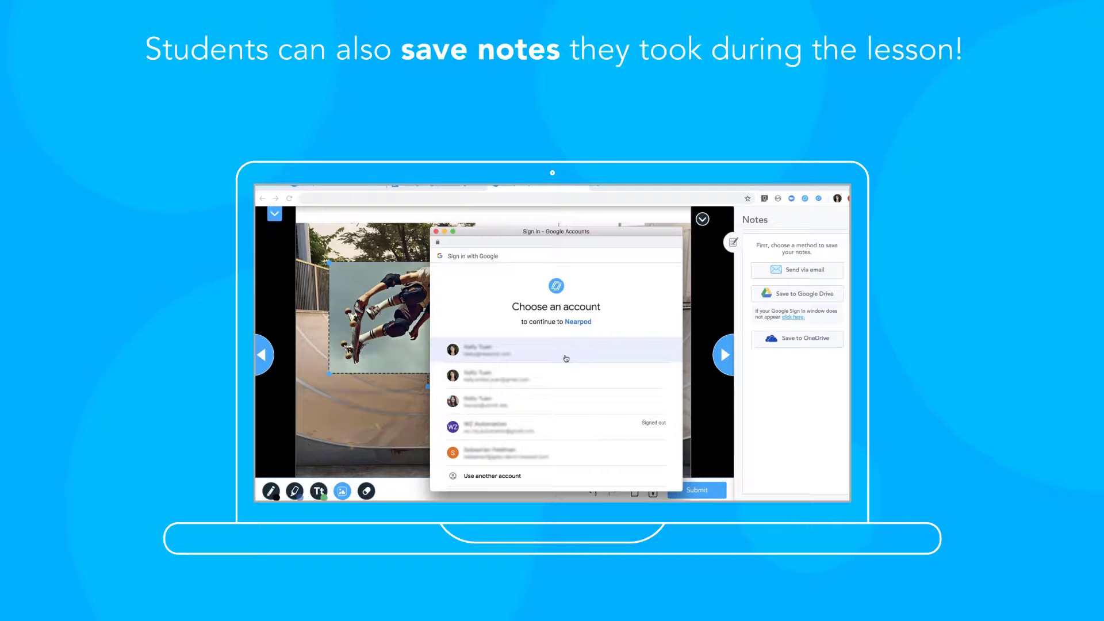
left_click(566, 358)
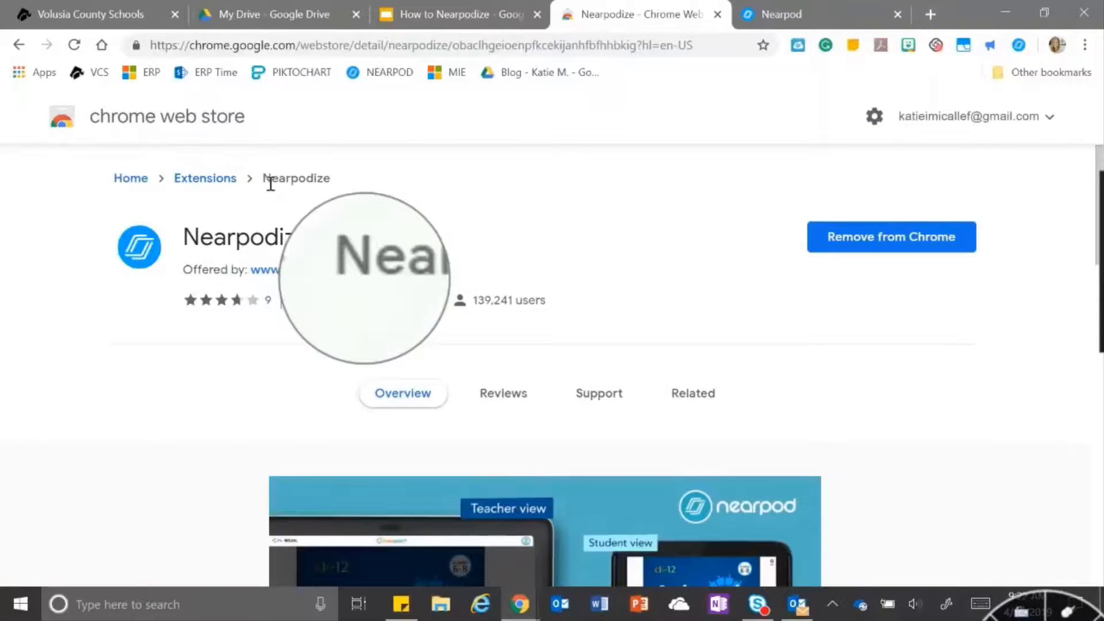
Step: Show slide 2 of the "How to Nearpodize" Google Slides presentation and sign in to the Nearpodize extension with Google
left_click(420, 12)
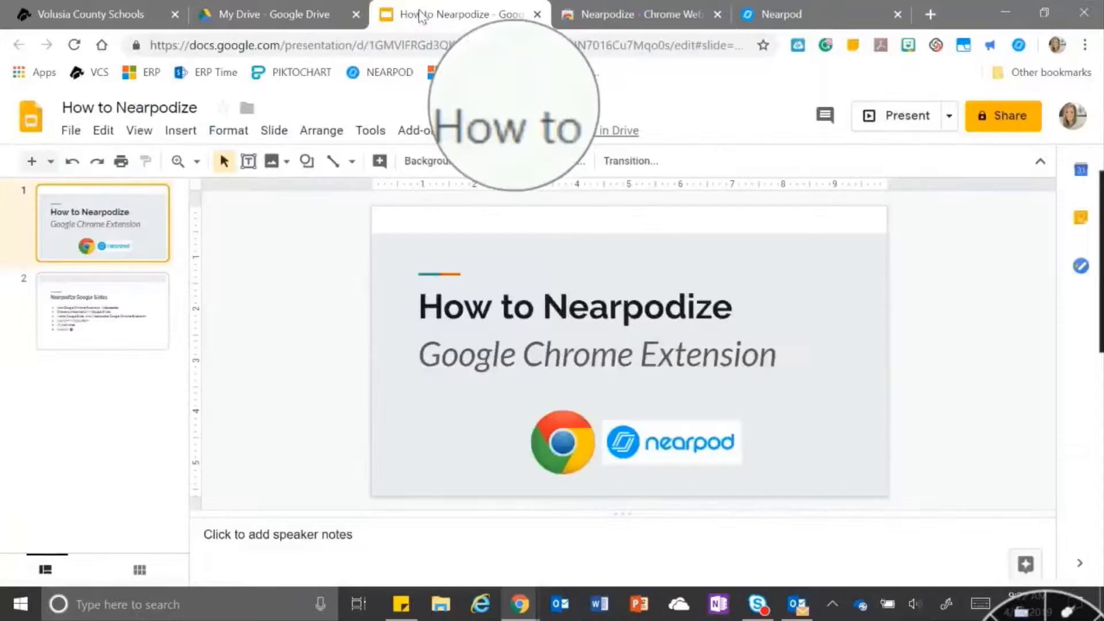
left_click(123, 305)
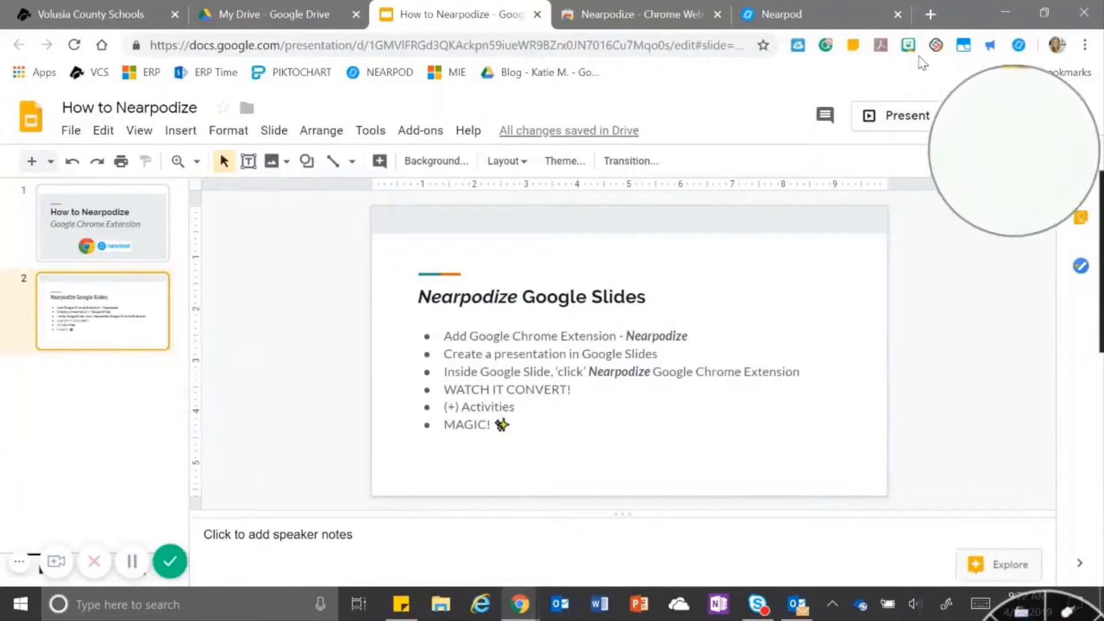
left_click(1020, 46)
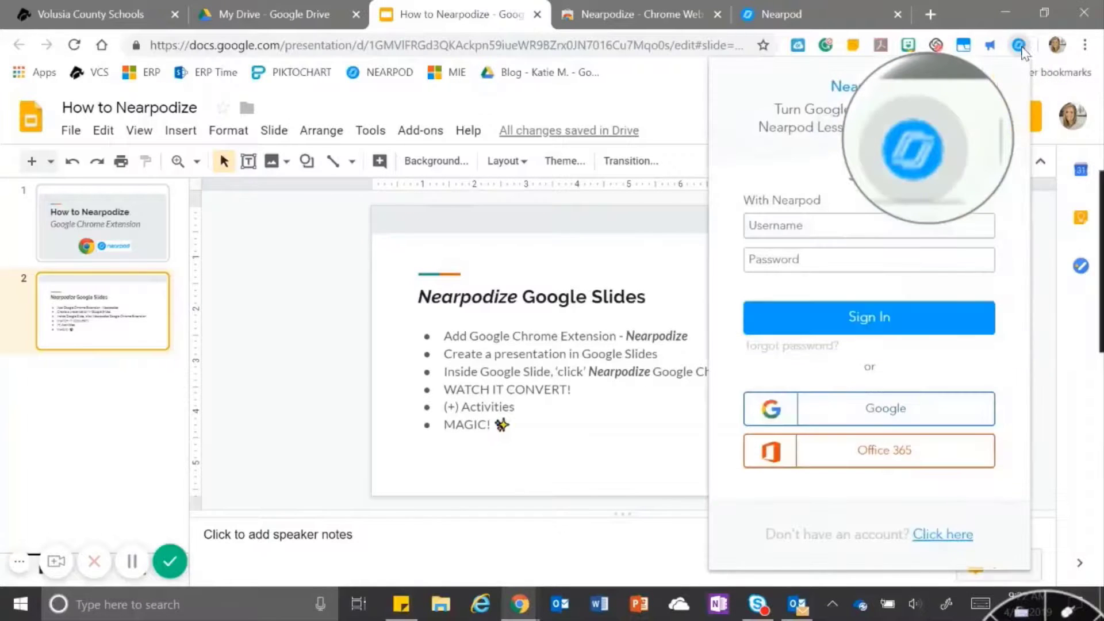
left_click(864, 413)
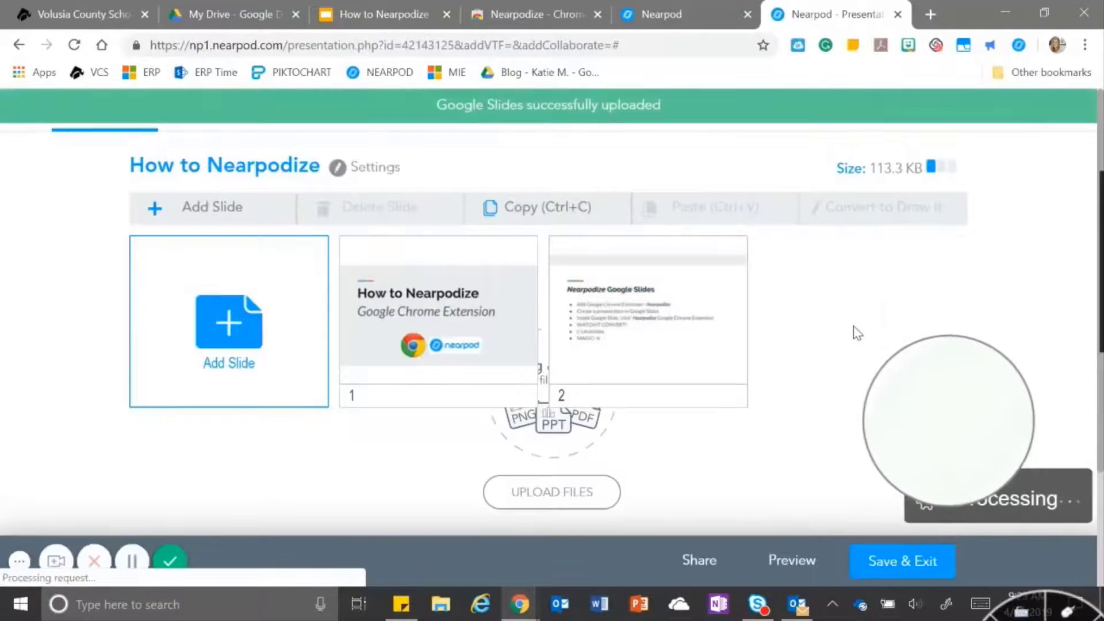
Step: Save the "How to Nearpodize" lesson with grade PD and subject Professional Development, and exit the editor
left_click(884, 562)
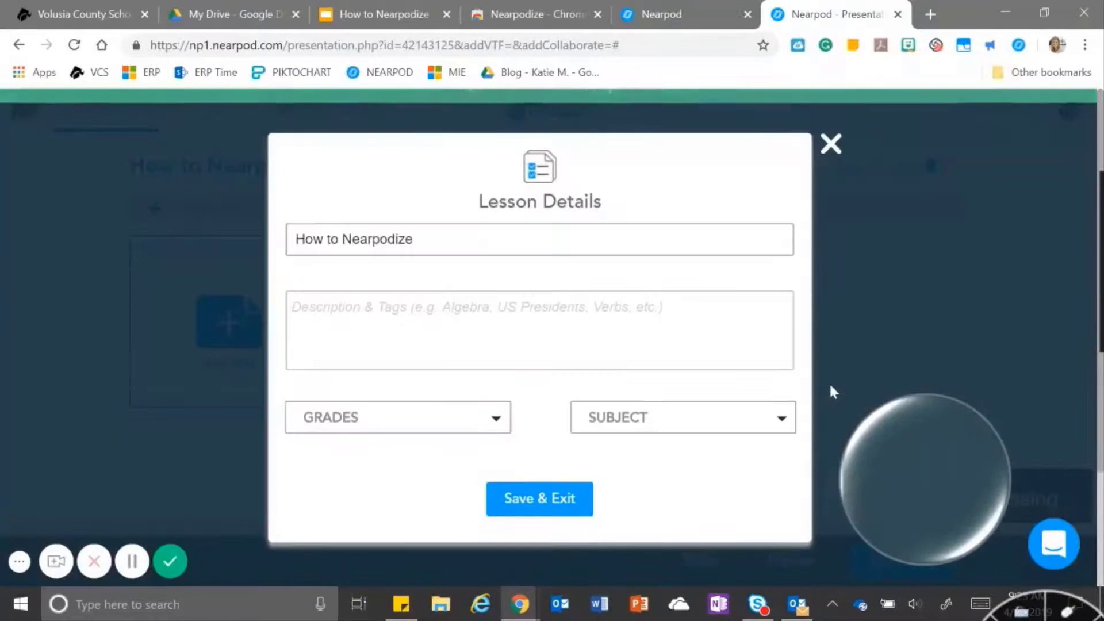
left_click(454, 425)
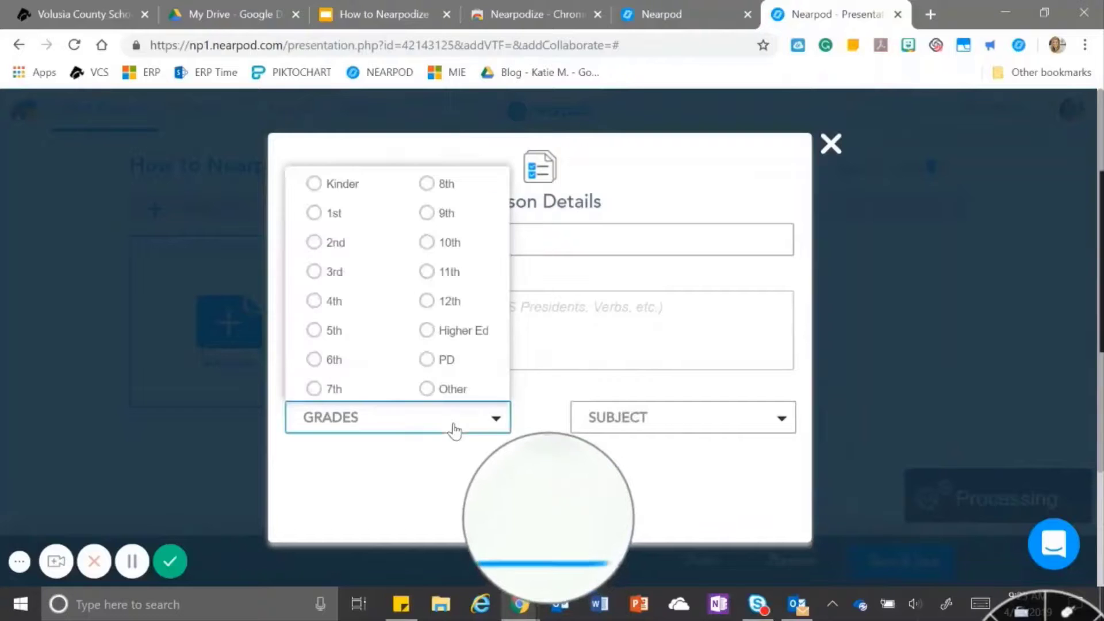
left_click(427, 362)
left_click(632, 415)
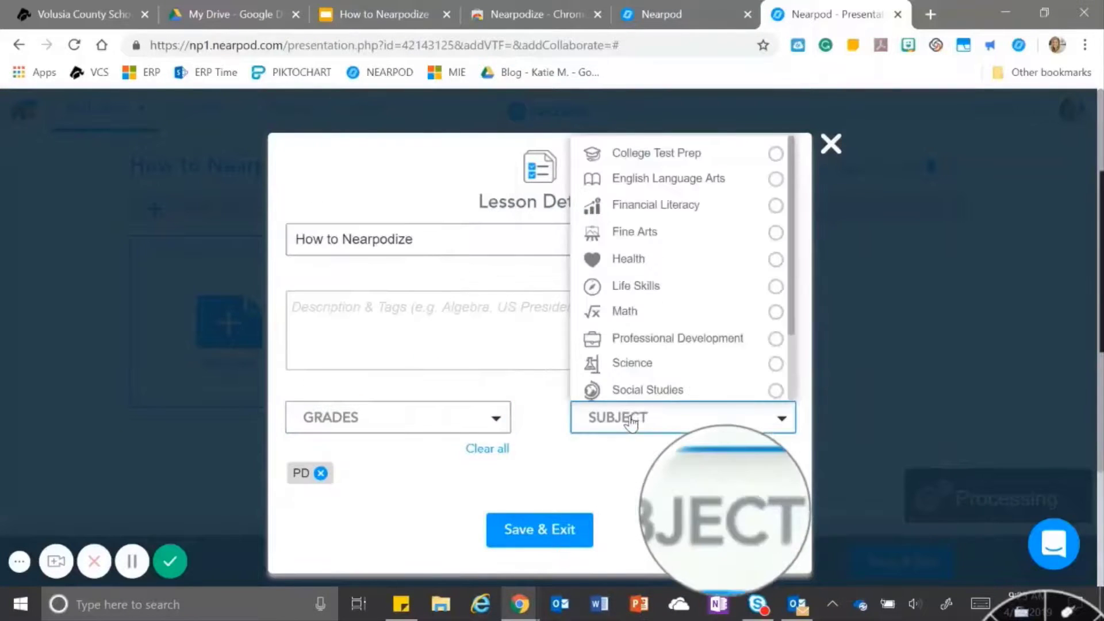
scroll(689, 371, "down", 1)
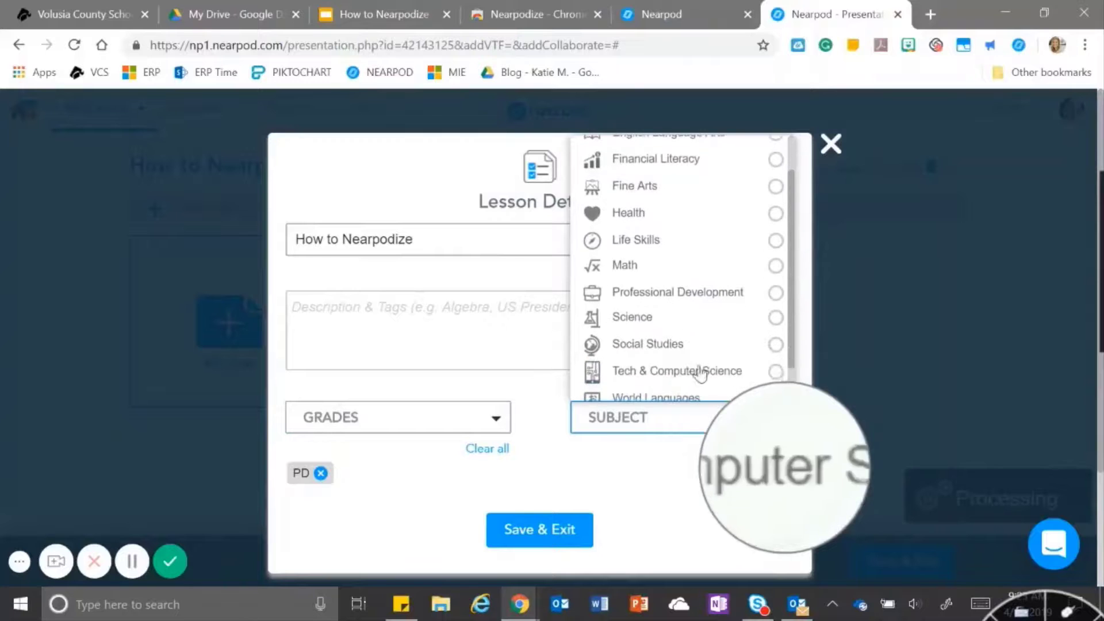
left_click(776, 293)
left_click(539, 531)
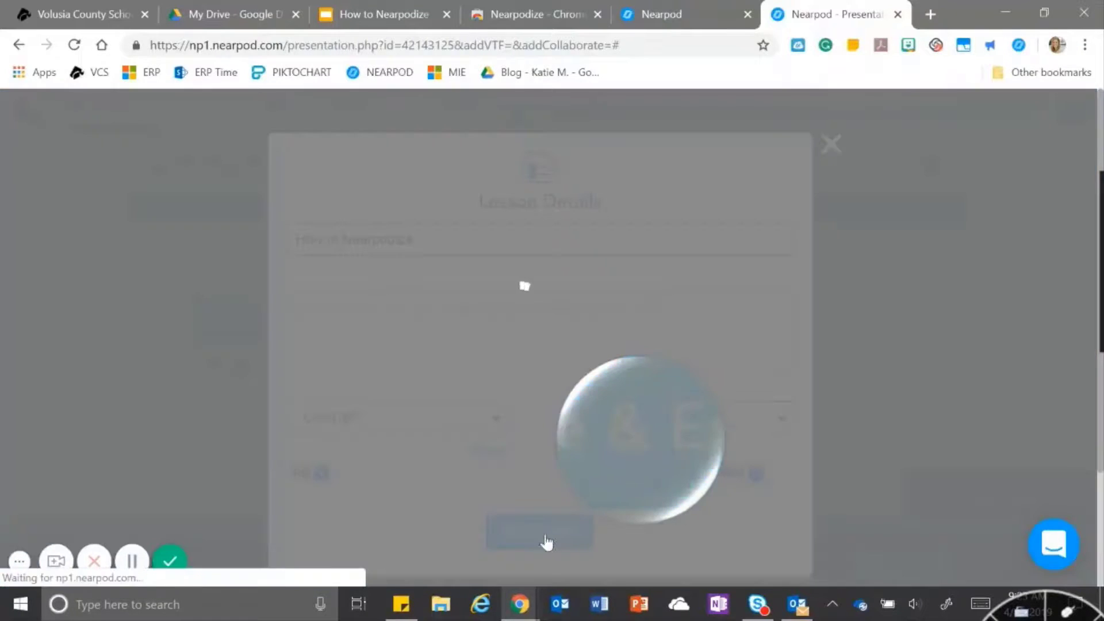
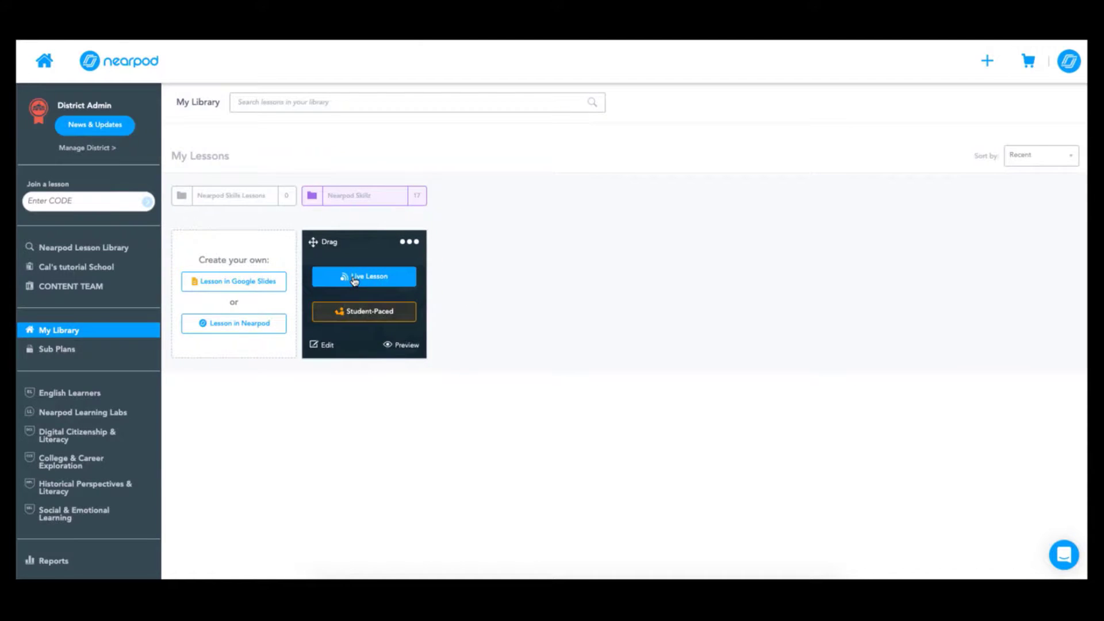
Step: Launch the Martin Luther King Jr. lesson as a Live Lesson and join it as a student using the displayed join code
left_click(354, 279)
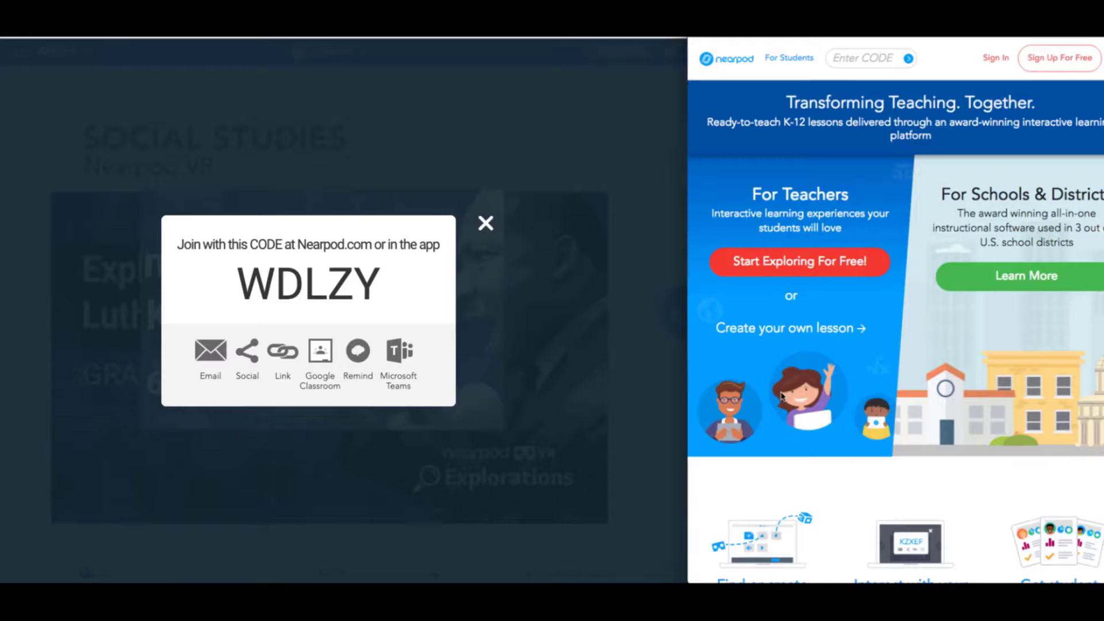
left_click(853, 59)
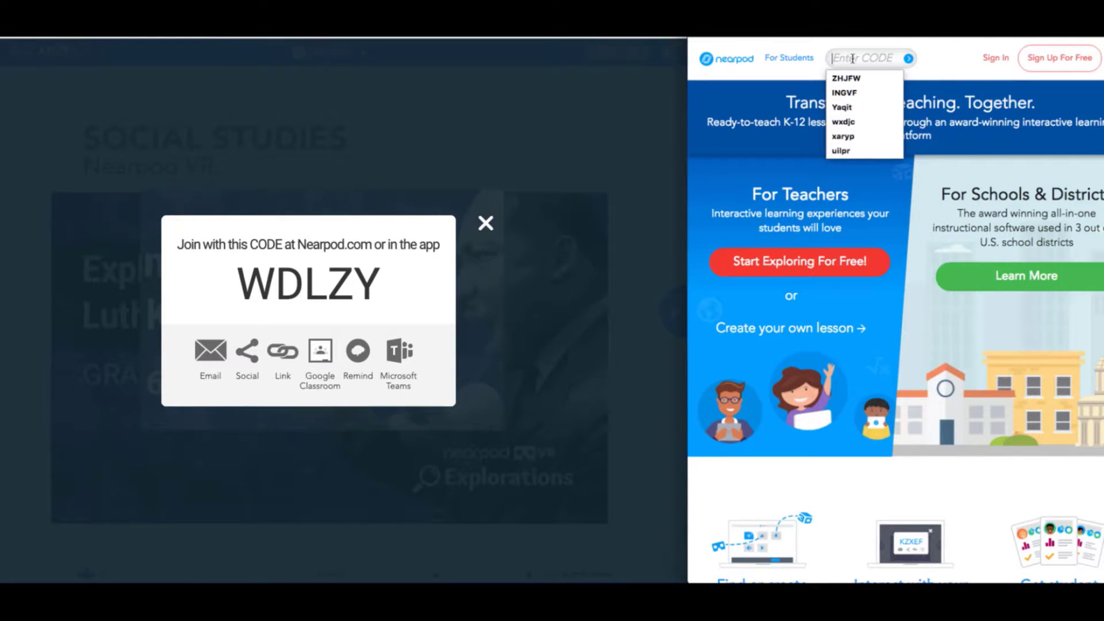
type("WDLZY")
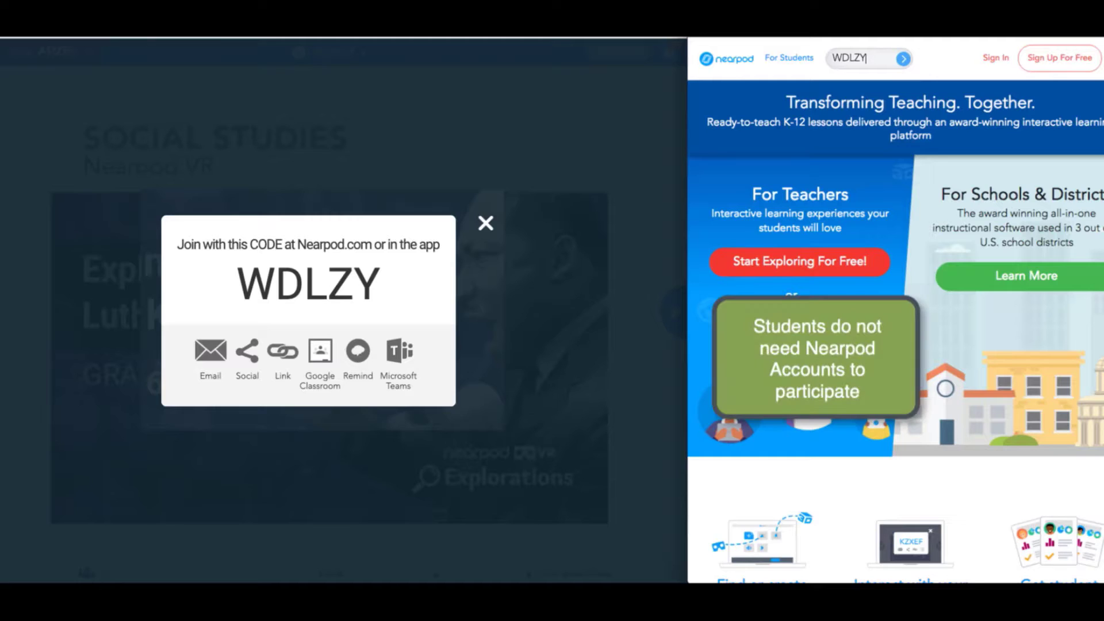
key("Return")
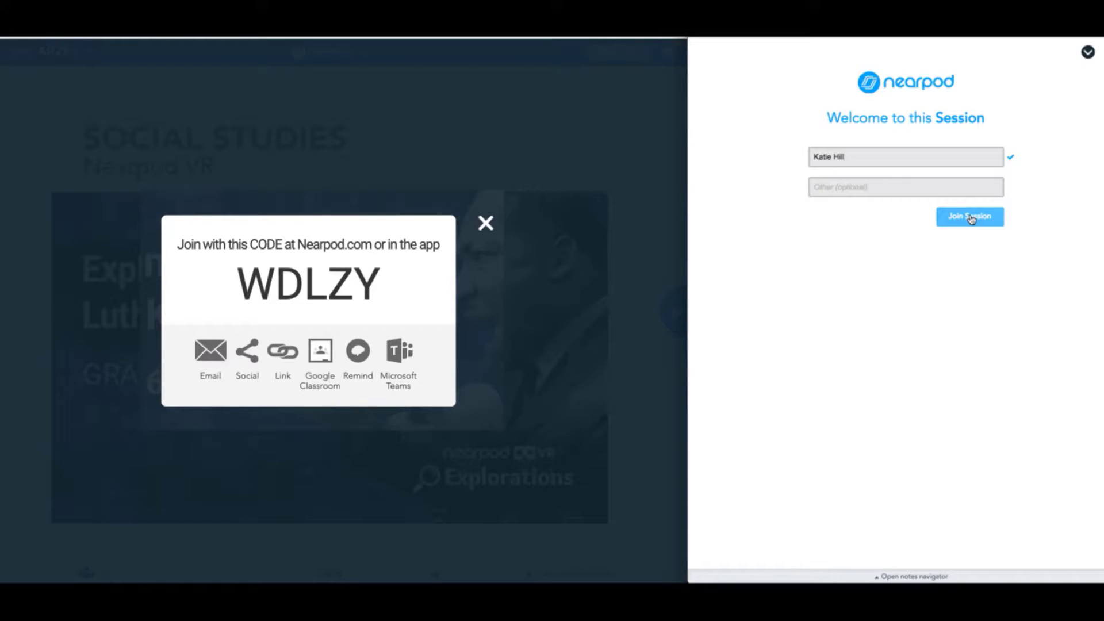
left_click(971, 217)
Step: Advance the live lesson from the teacher screen past the PDF teacher guide and the Essential Question slide
left_click(675, 312)
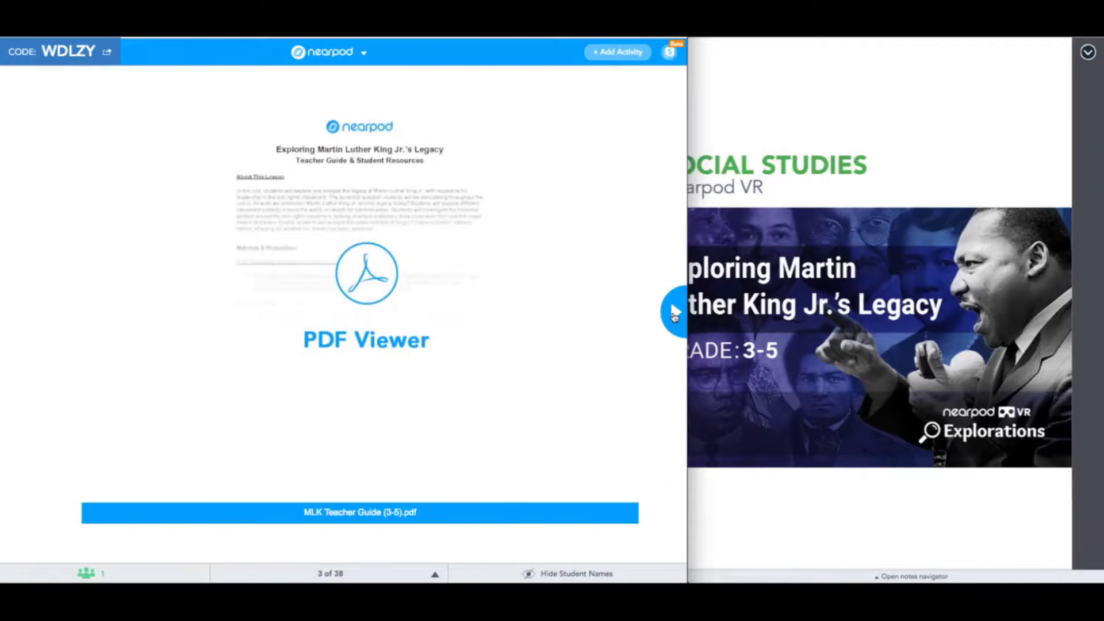
left_click(675, 312)
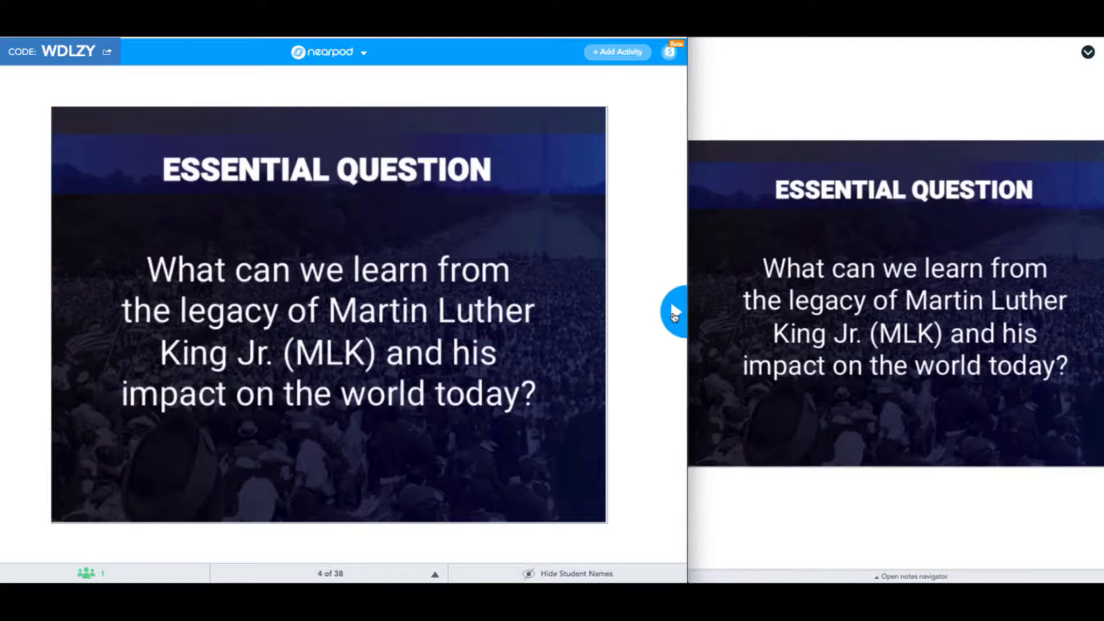
left_click(675, 313)
left_click(675, 312)
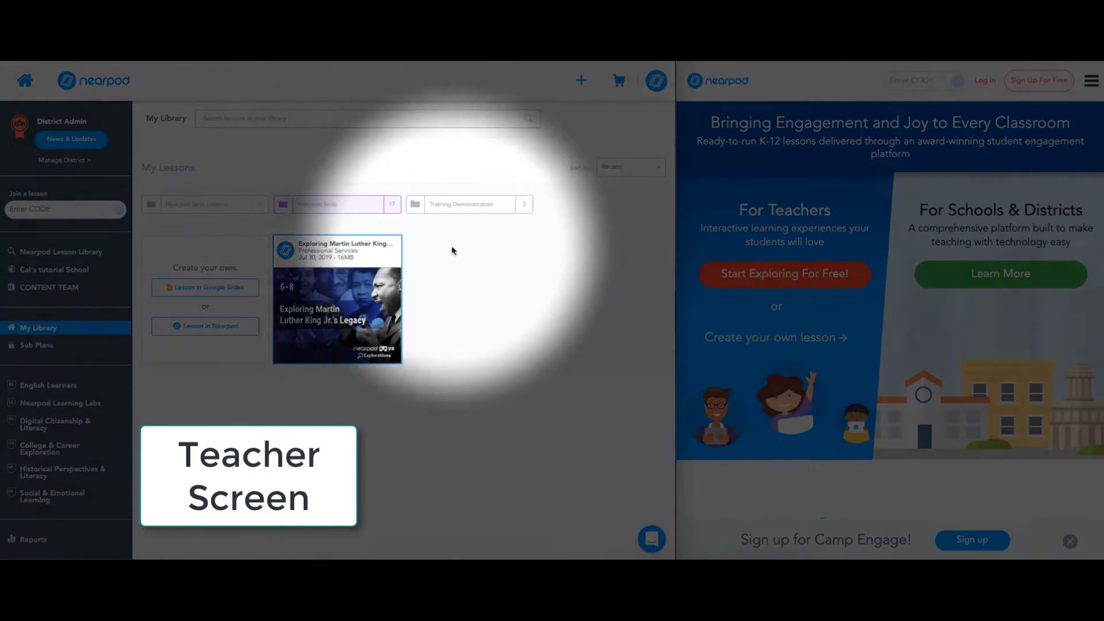
Step: Launch the Martin Luther King Jr. lesson in Student-Paced mode and join on the student screen with its code and the student's name
mouse_move(313, 293)
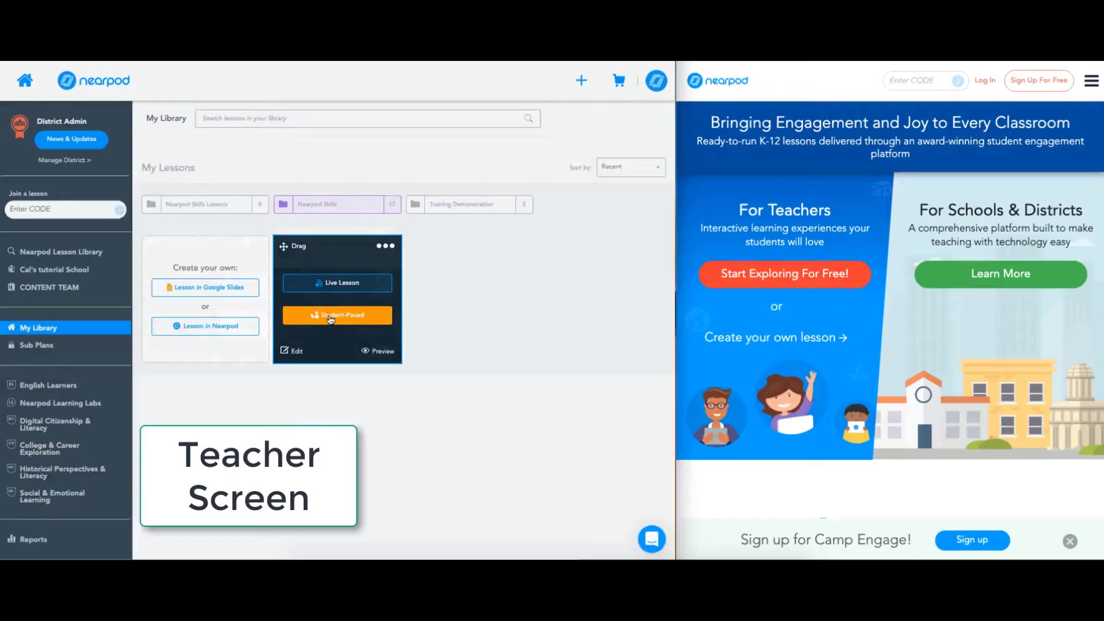
left_click(331, 320)
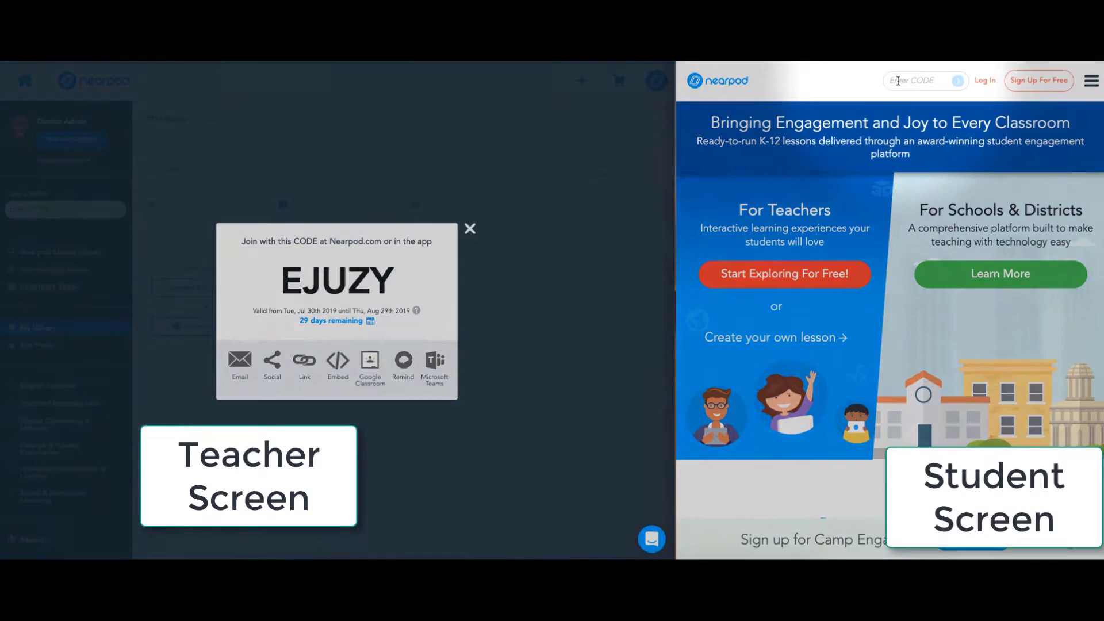
left_click(905, 82)
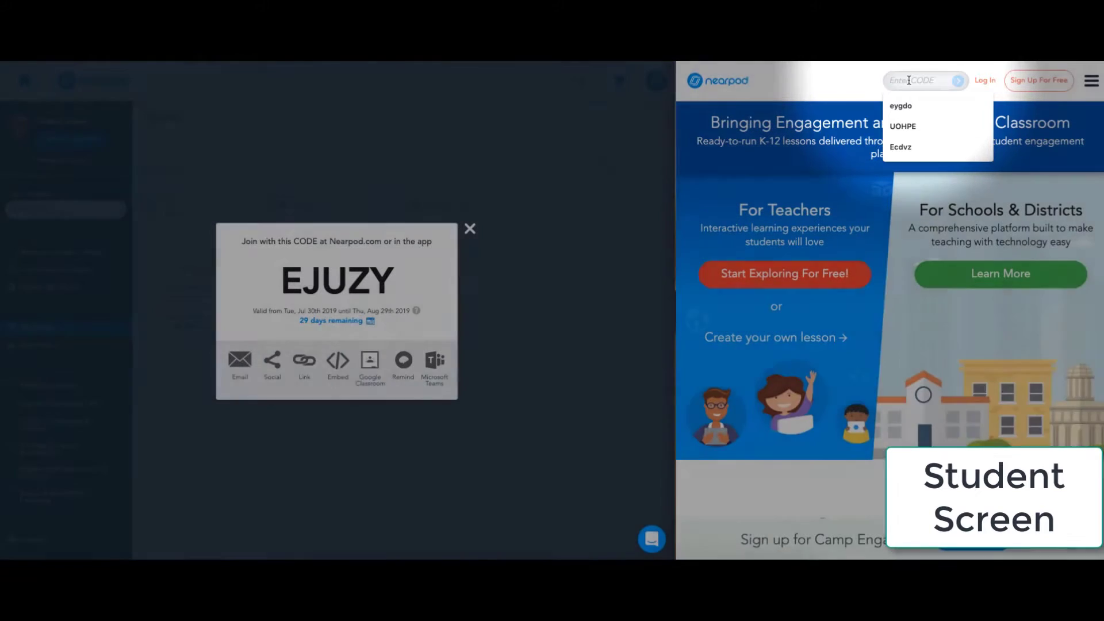
type("Ejuzy")
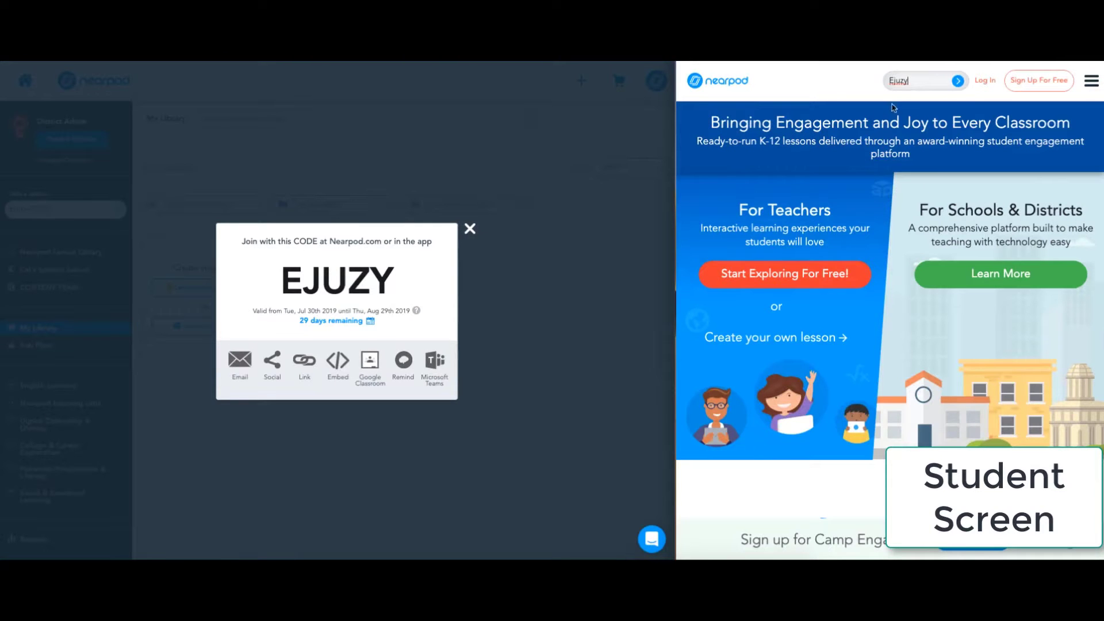
left_click(959, 83)
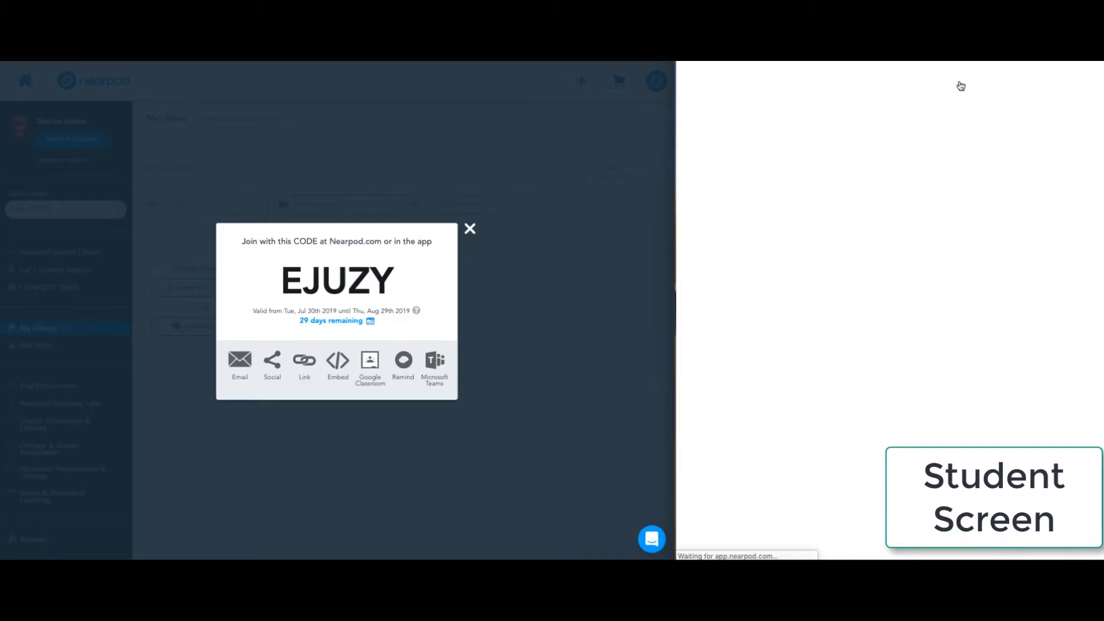
left_click(842, 196)
left_click(805, 265)
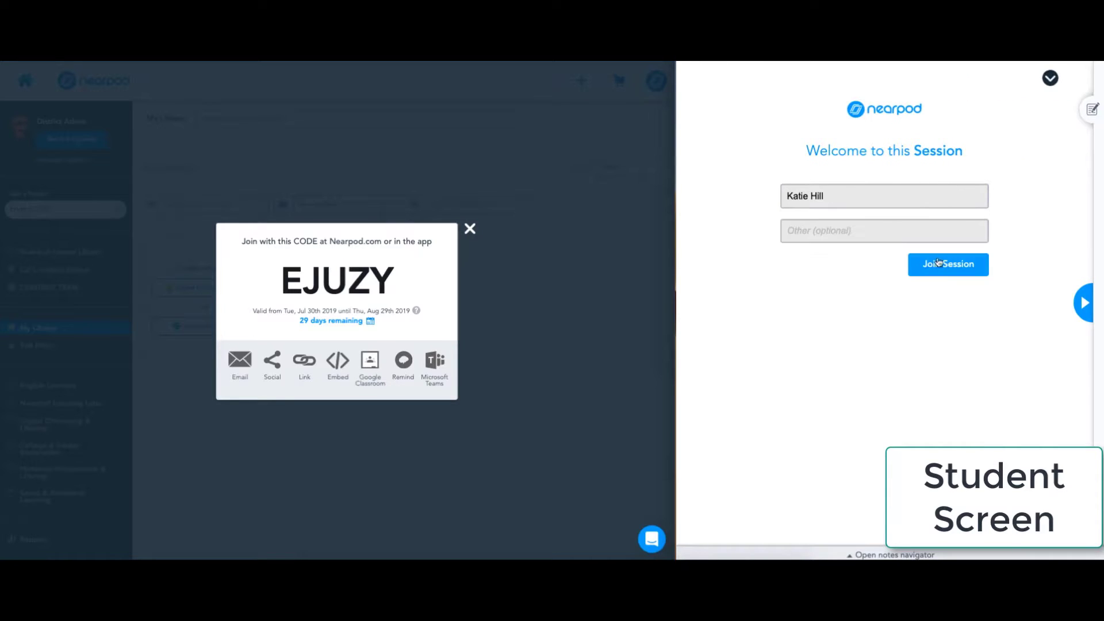
left_click(942, 277)
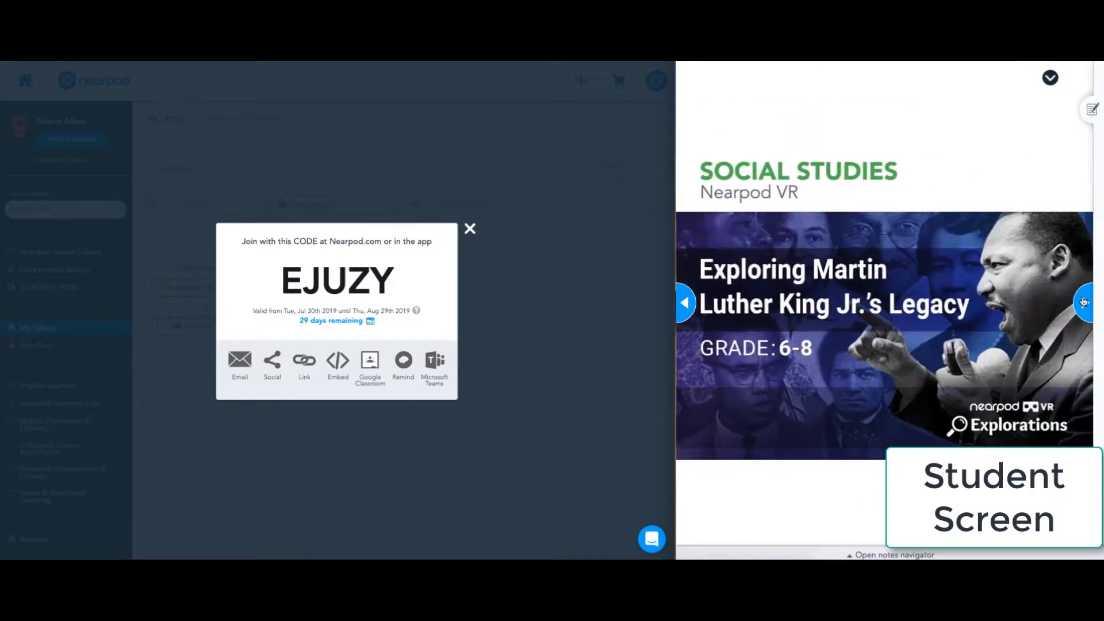
Step: Page through the student-paced lesson on the student screen from the title slide to the Think-Pair-Share slide
left_click(1084, 303)
left_click(1084, 302)
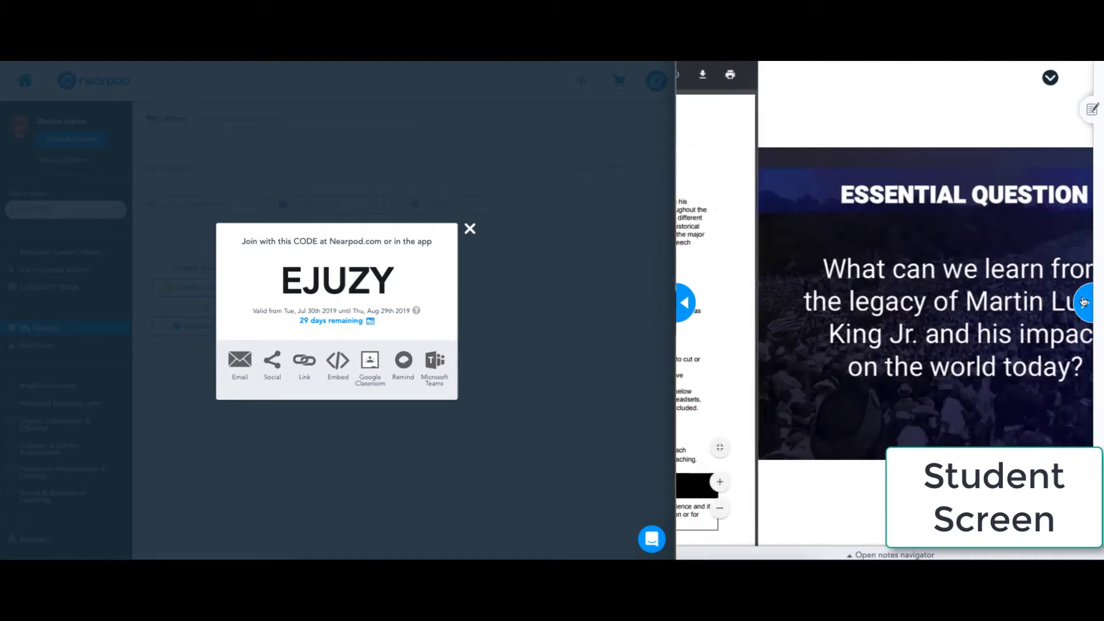
left_click(1084, 302)
left_click(1084, 303)
left_click(1084, 303)
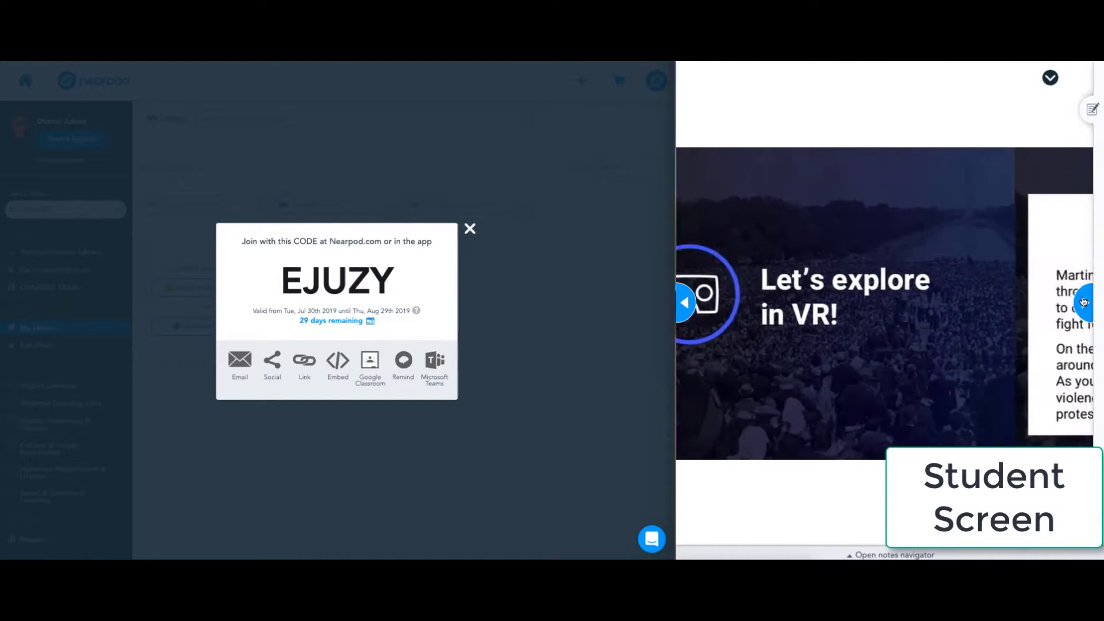
left_click(1084, 303)
left_click(1084, 302)
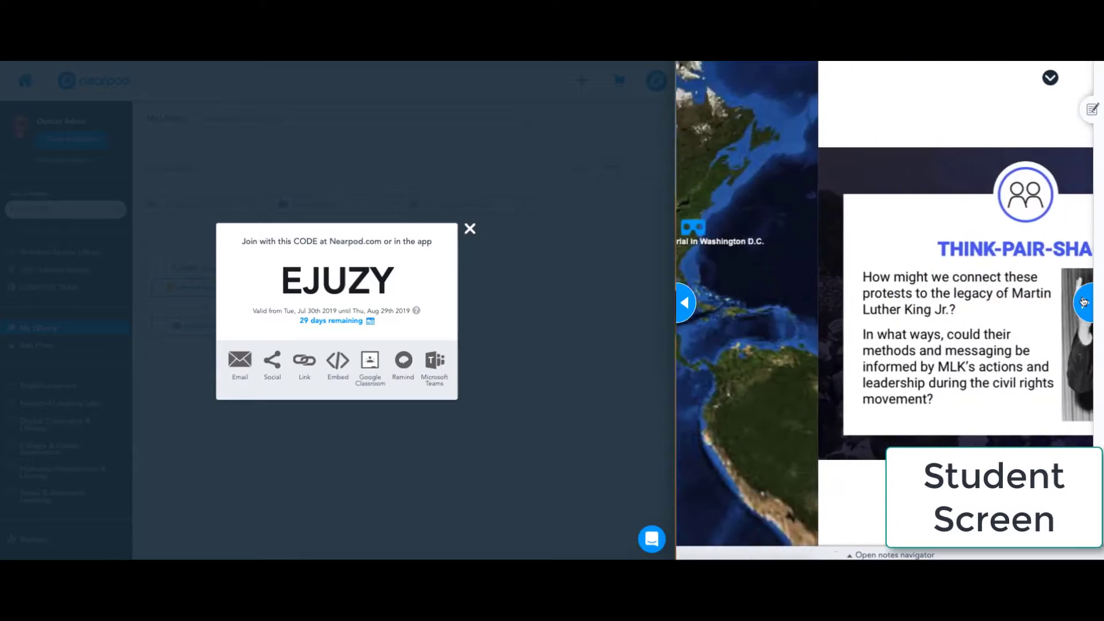
Step: Advance the student-paced lesson past the Think-Pair-Share slide on the student screen
left_click(1084, 303)
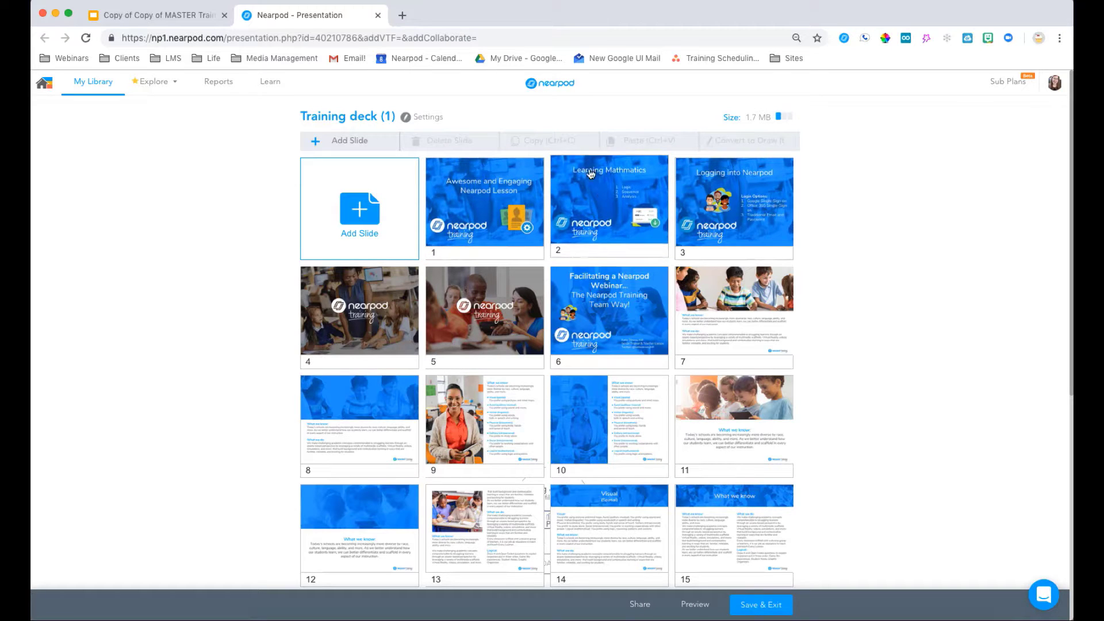
Step: Switch to the Google Slides deck and correct "Mathmatics" to "Mathematics" in the slide 2 title
left_click(605, 211)
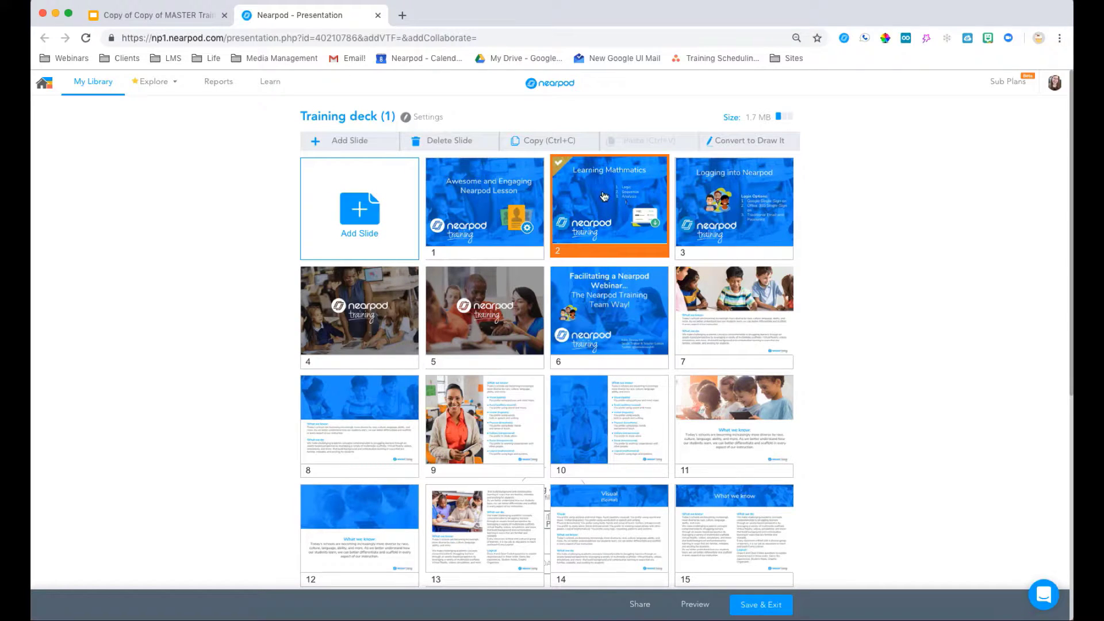
left_click(161, 21)
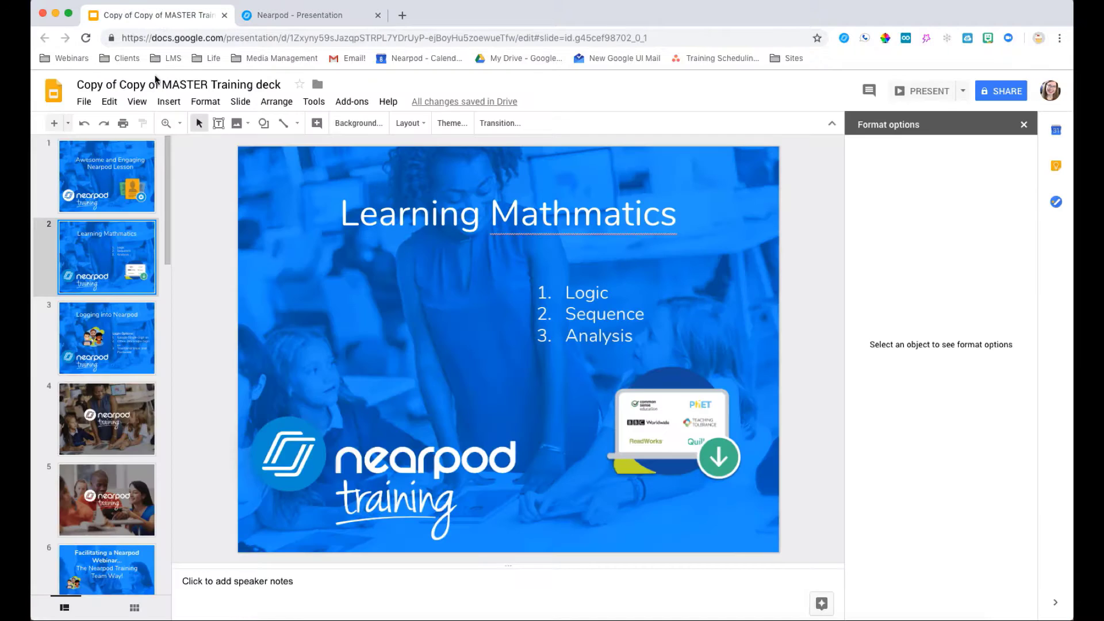
right_click(546, 229)
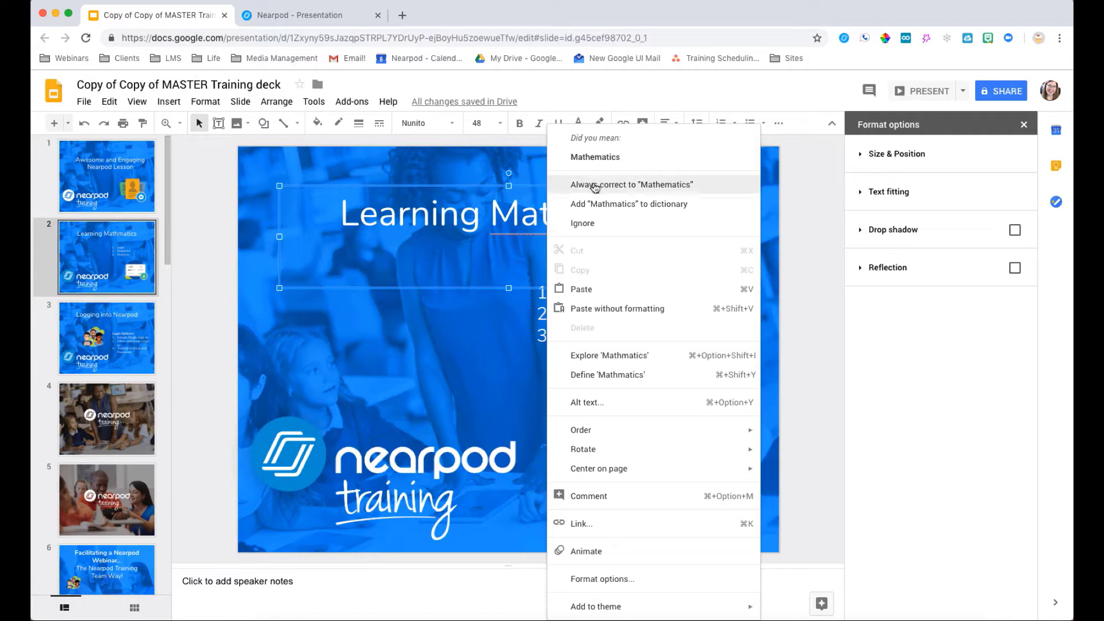
left_click(567, 157)
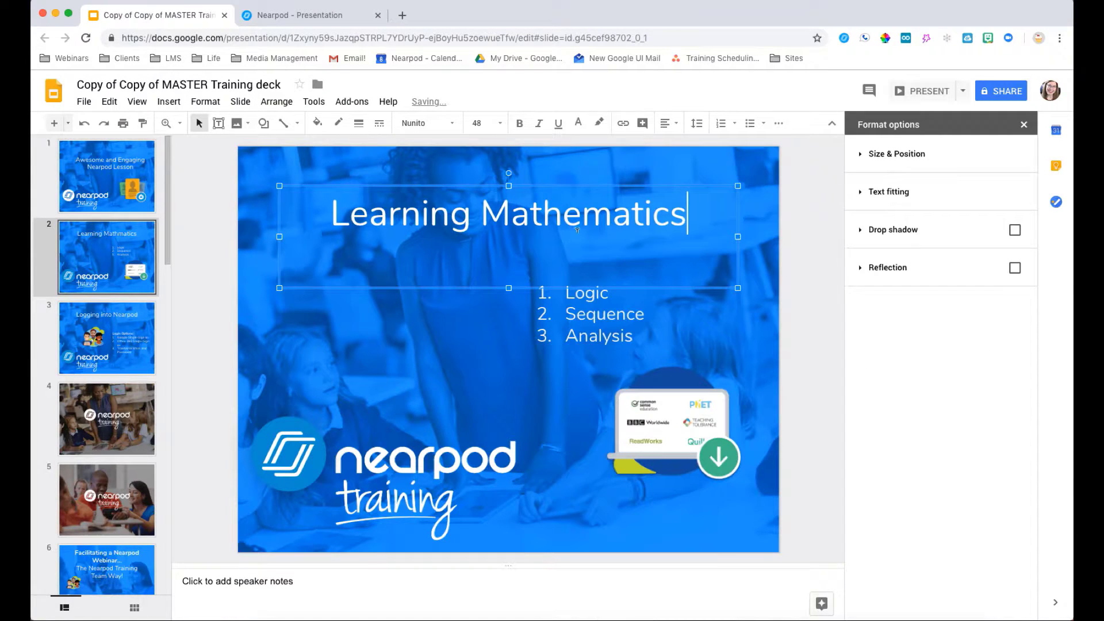
Step: Download the corrected slide 2 from Google Slides as a JPEG image
left_click(111, 251)
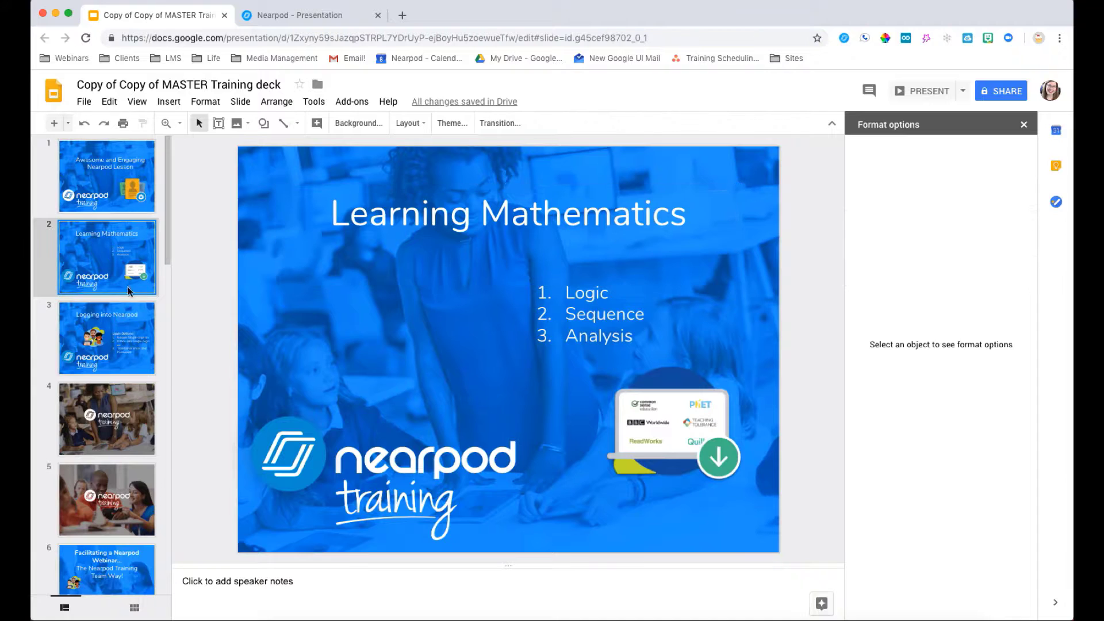
left_click(81, 103)
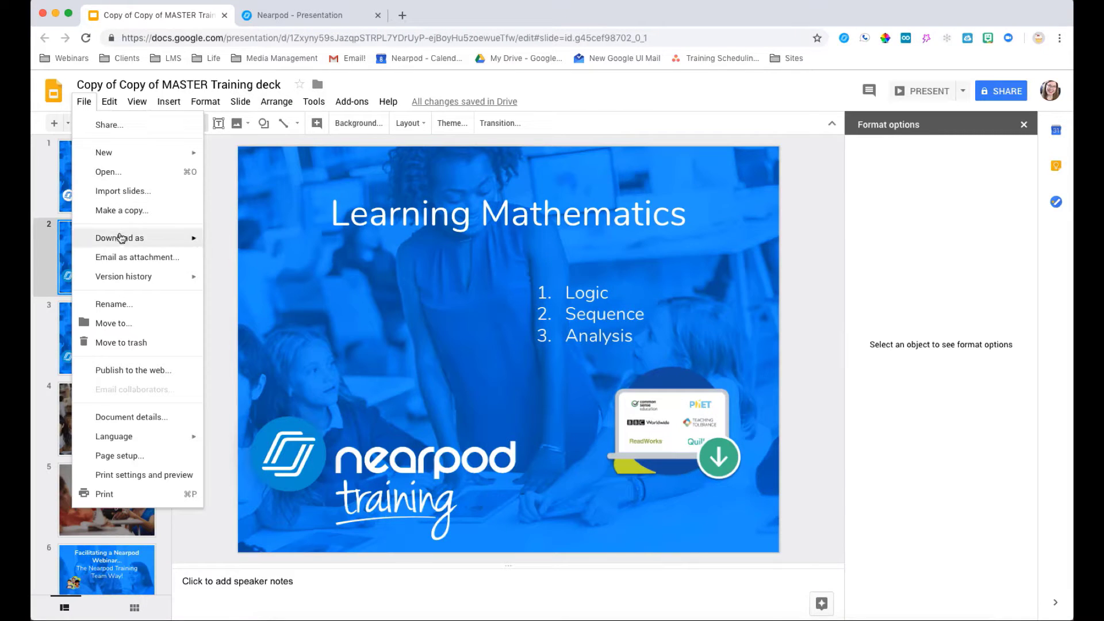
mouse_move(121, 240)
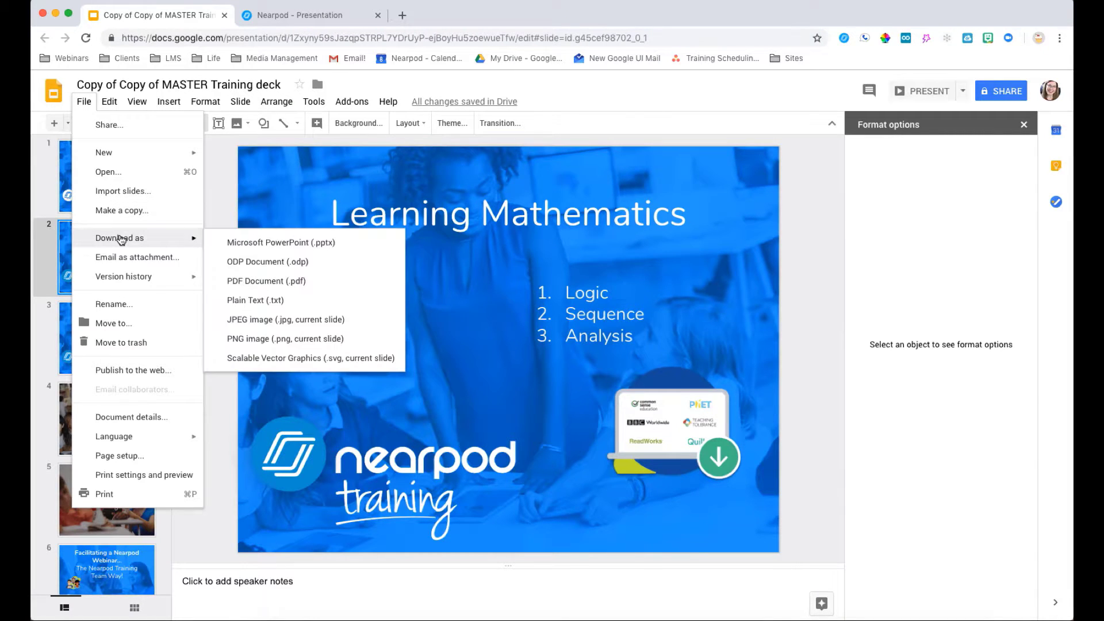
left_click(253, 320)
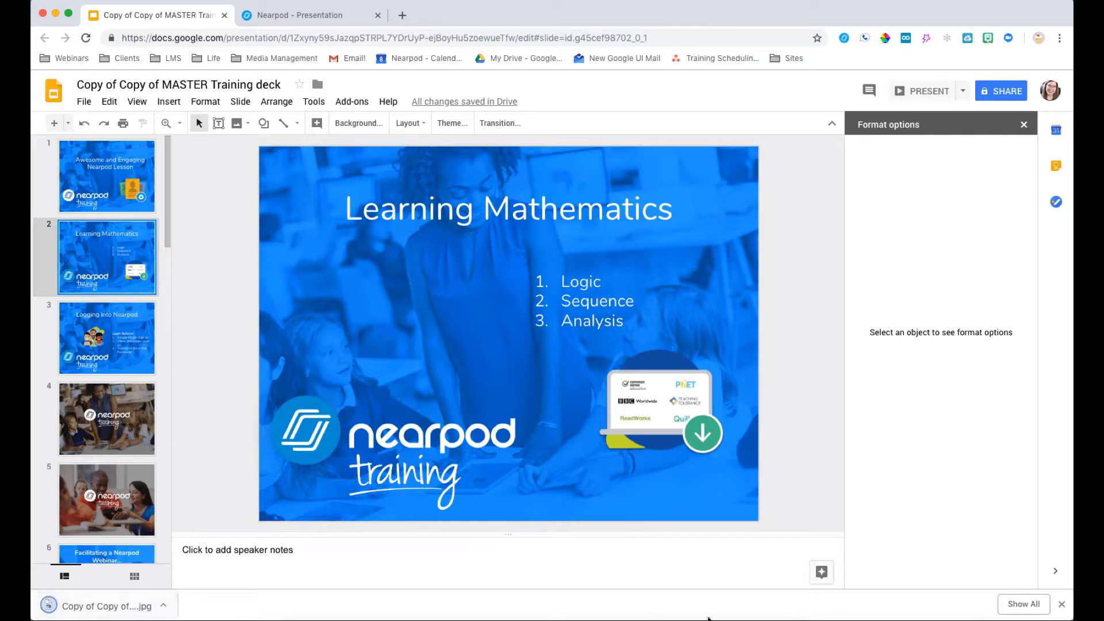
Step: Add the downloaded JPG to the Nearpod Training deck (1) lesson and move the new slide to position 2
left_click(308, 15)
left_click(801, 618)
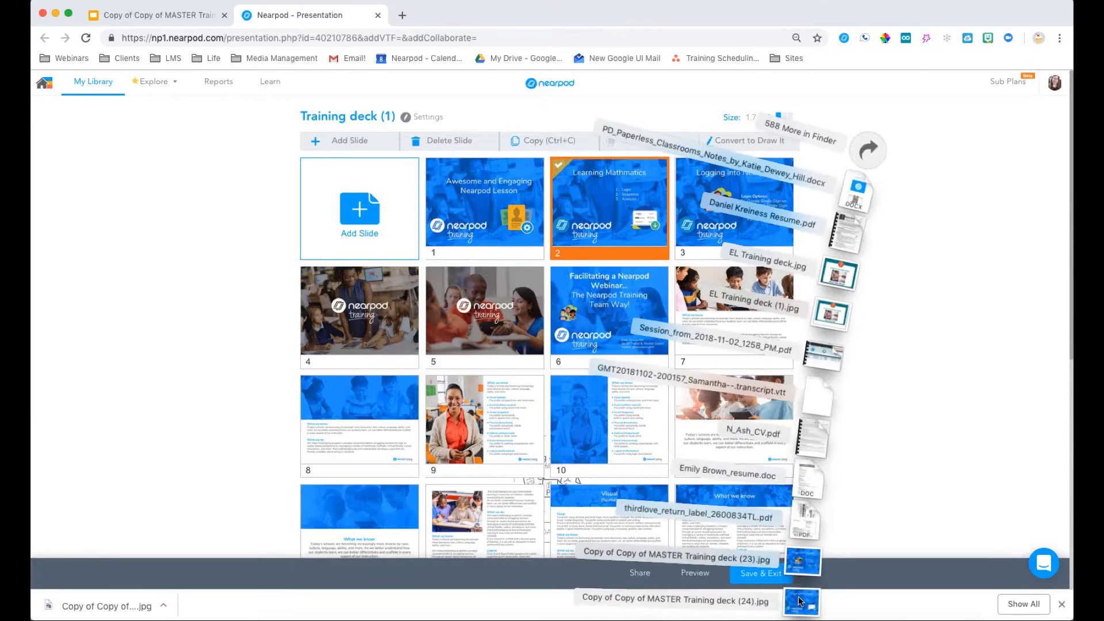
left_click_drag(801, 592, 612, 319)
scroll(718, 464, "down", 5)
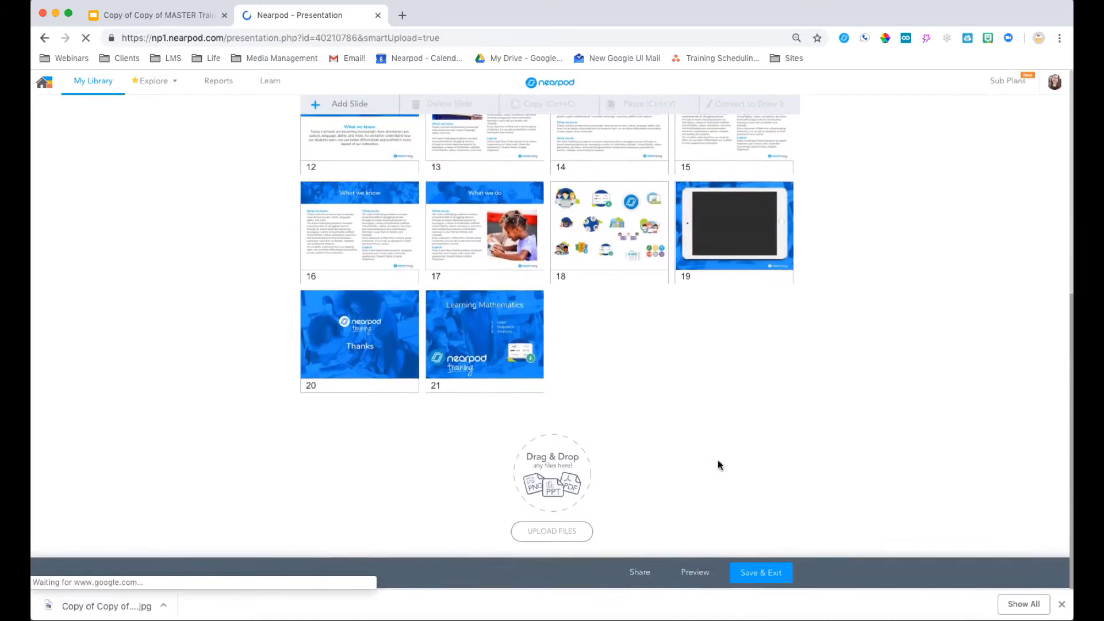
left_click_drag(508, 353, 650, 221)
scroll(629, 198, "up", 10)
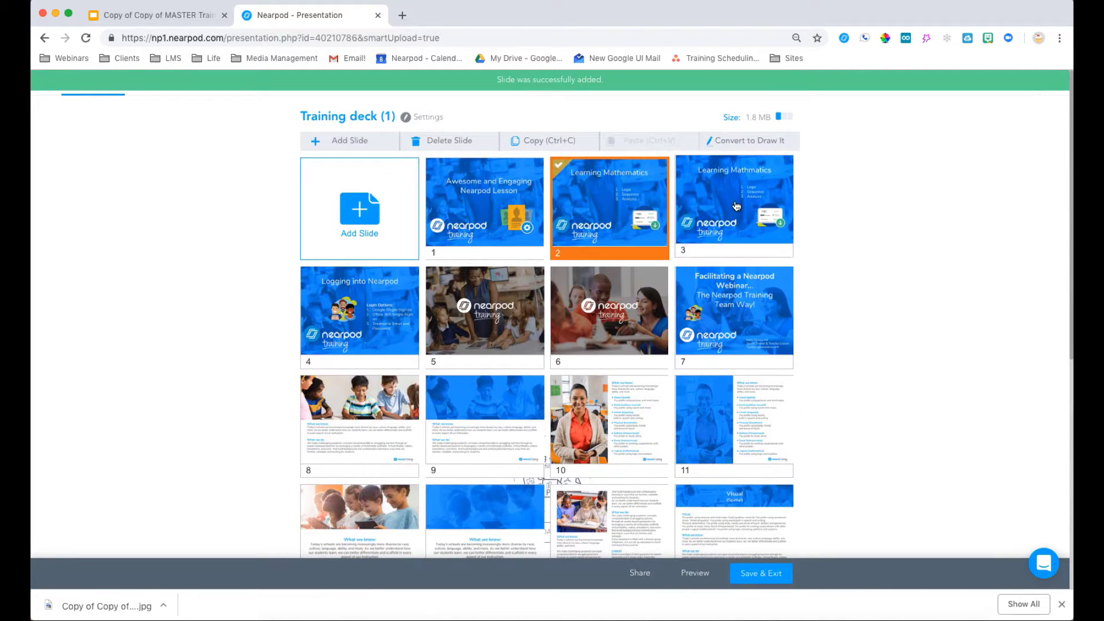
Step: Delete the misspelled "Learning Mathmatics" slide at position 3 from the Nearpod lesson
left_click(737, 206)
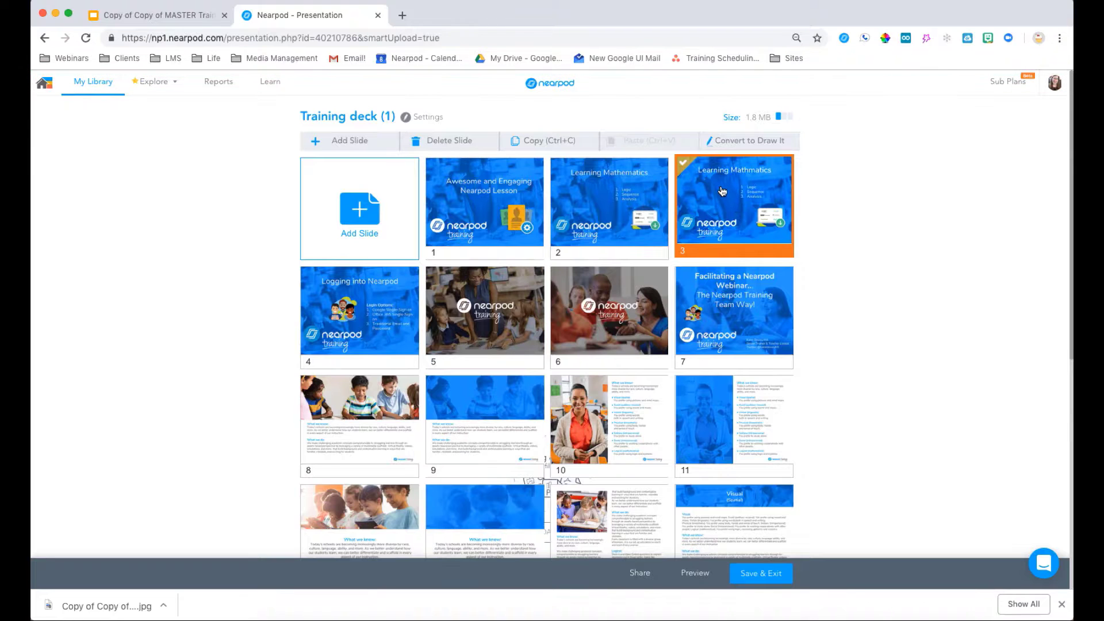
left_click(459, 142)
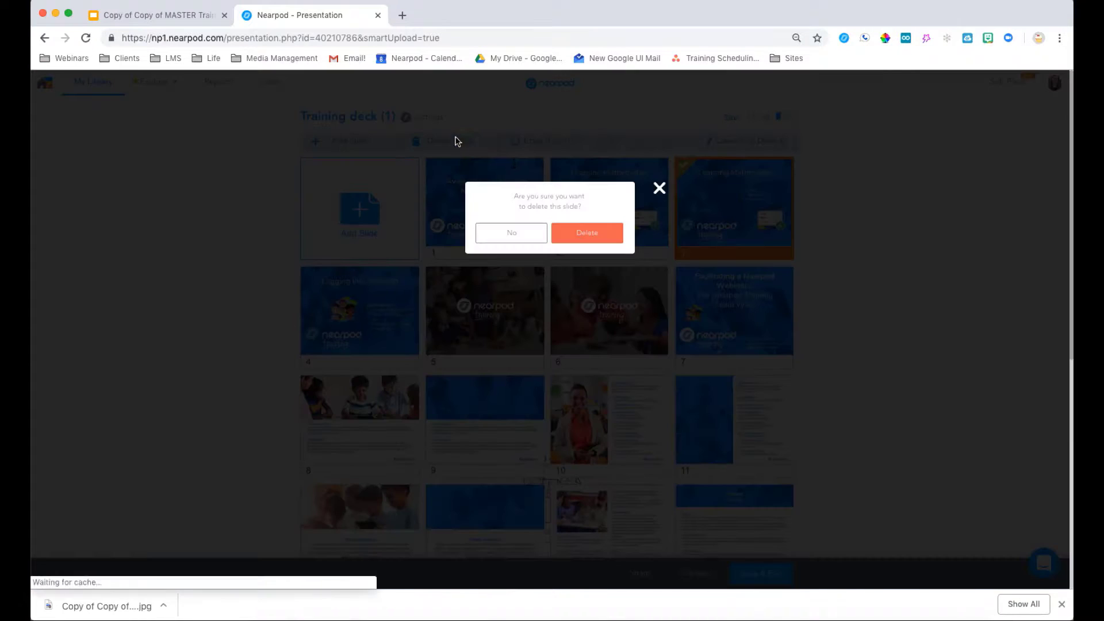
left_click(617, 233)
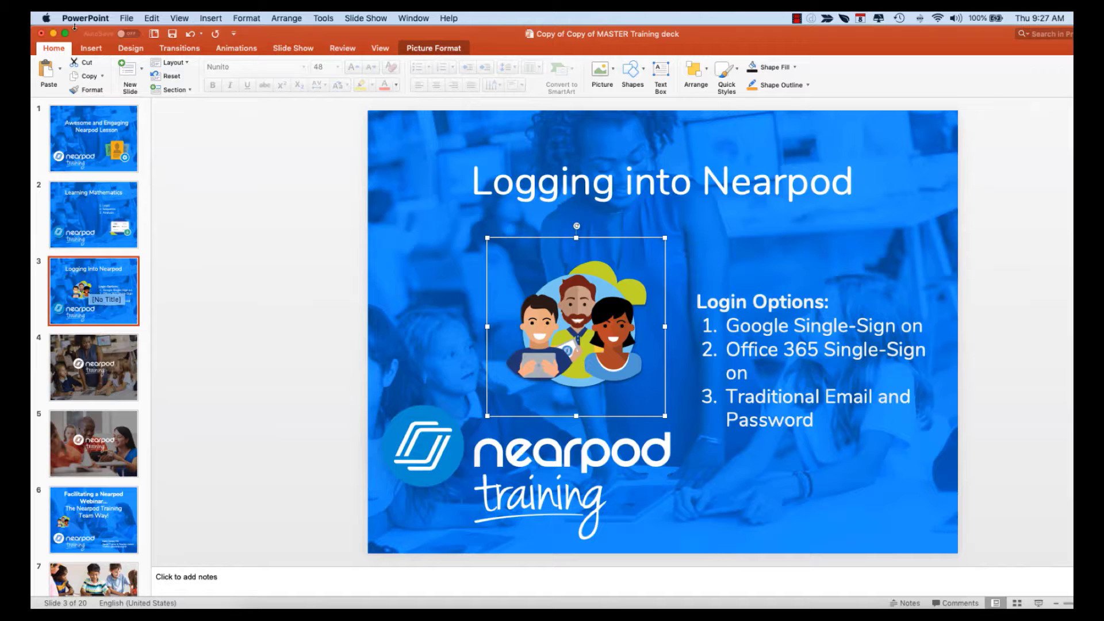
Step: Export only the current "Logging into Nearpod" slide from PowerPoint to the Desktop as a 720 by 540 JPEG
left_click(126, 19)
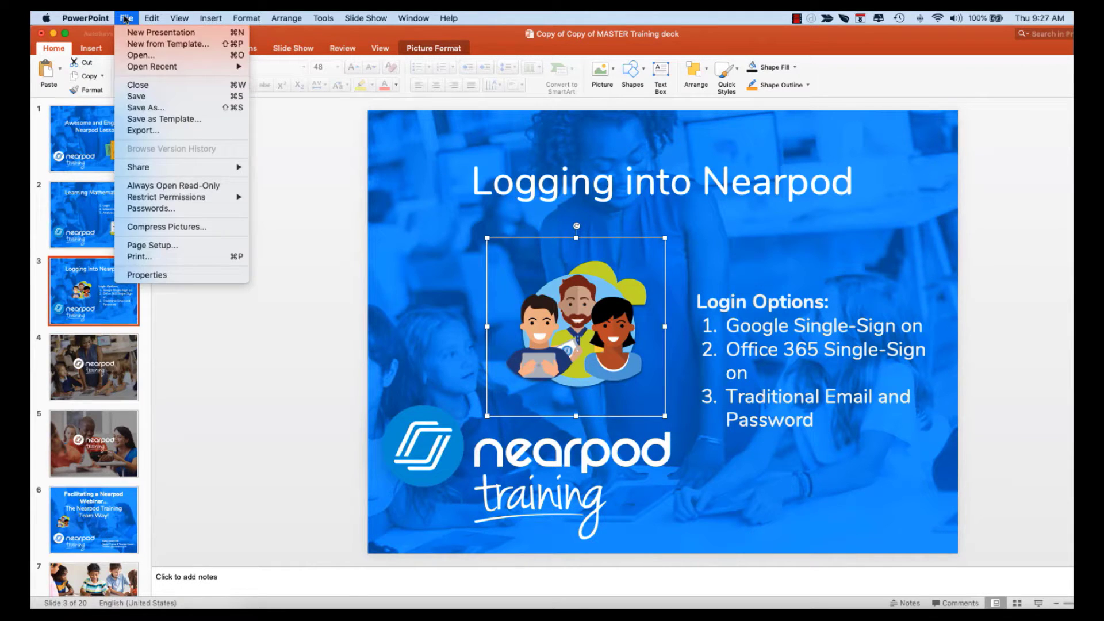
left_click(138, 131)
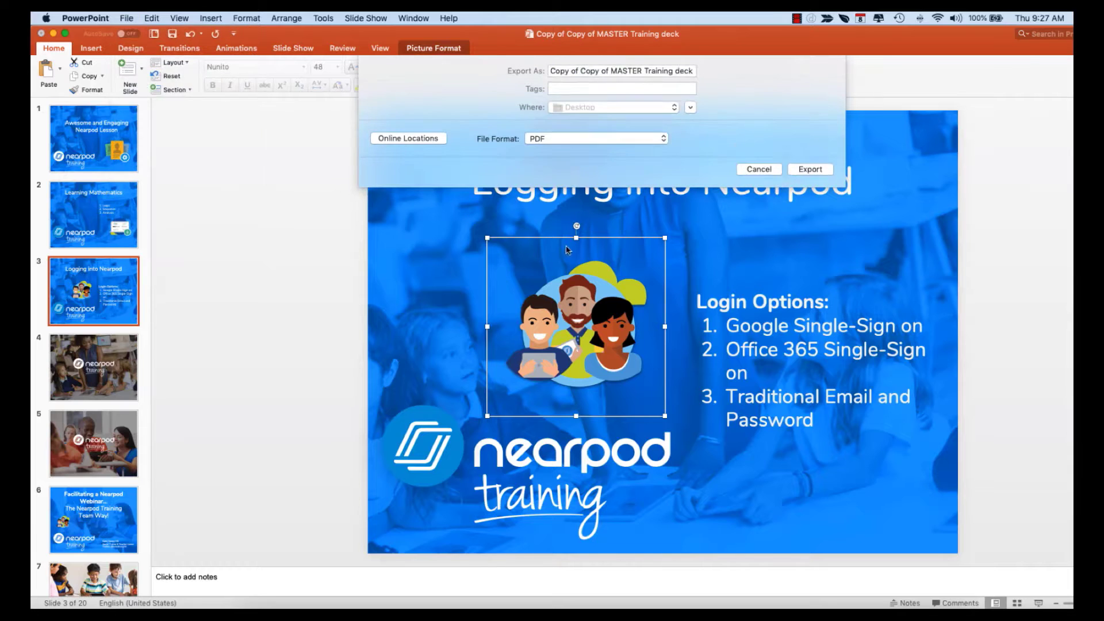
left_click(549, 140)
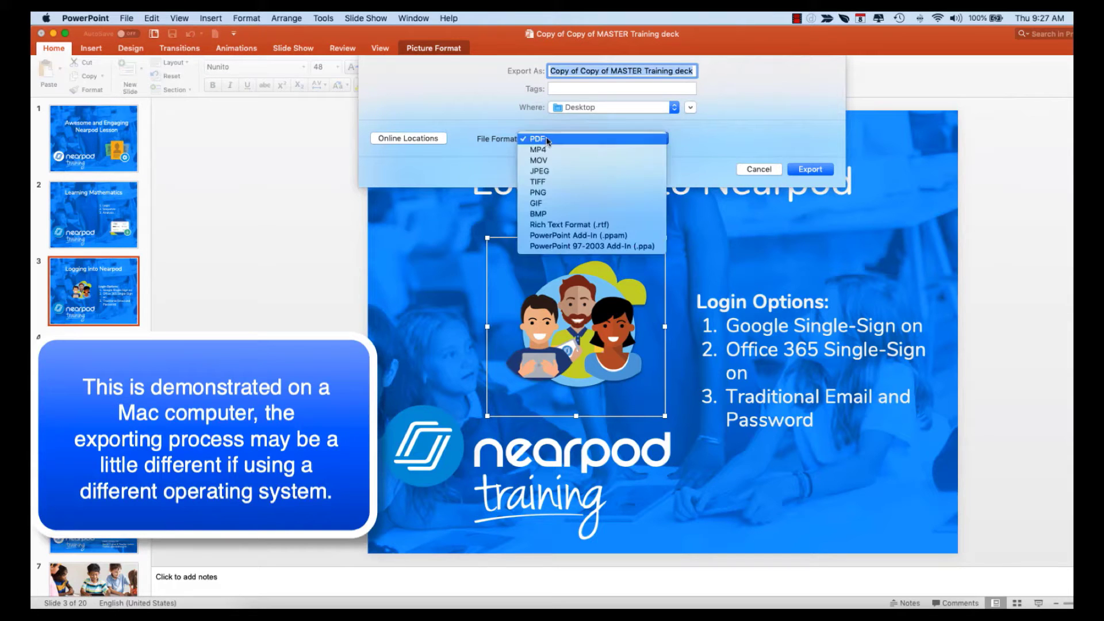
left_click(552, 171)
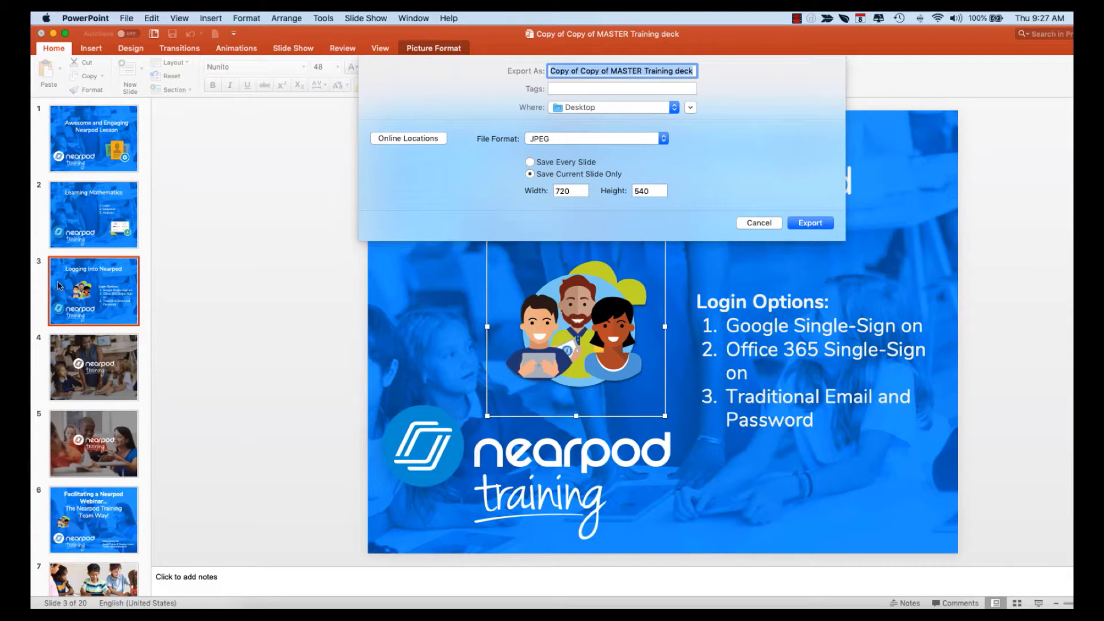
left_click(811, 224)
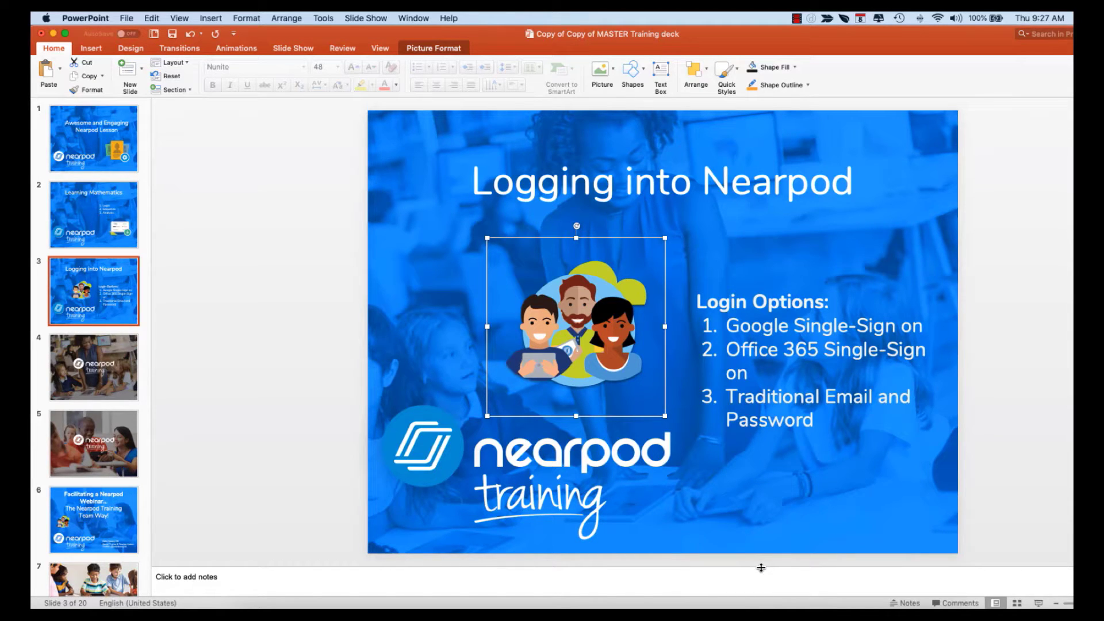
Step: Switch to Nearpod in Chrome and upload Copy of Copy of MASTER Training deck.jpg from the Desktop as a new slide
key("super+Tab")
scroll(734, 461, "down", 10)
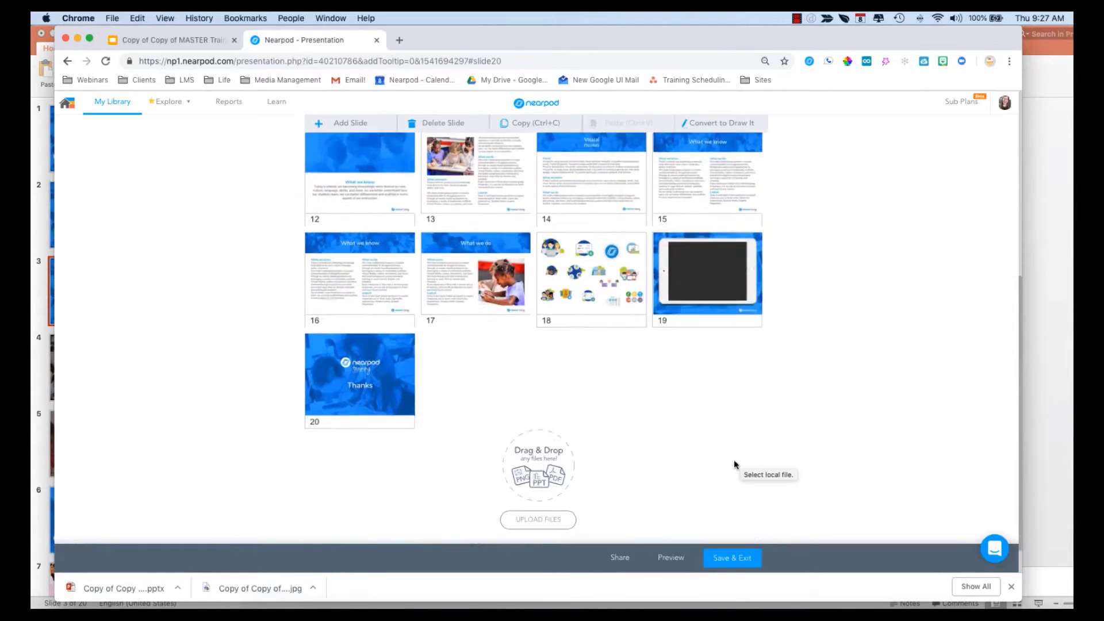
left_click(525, 520)
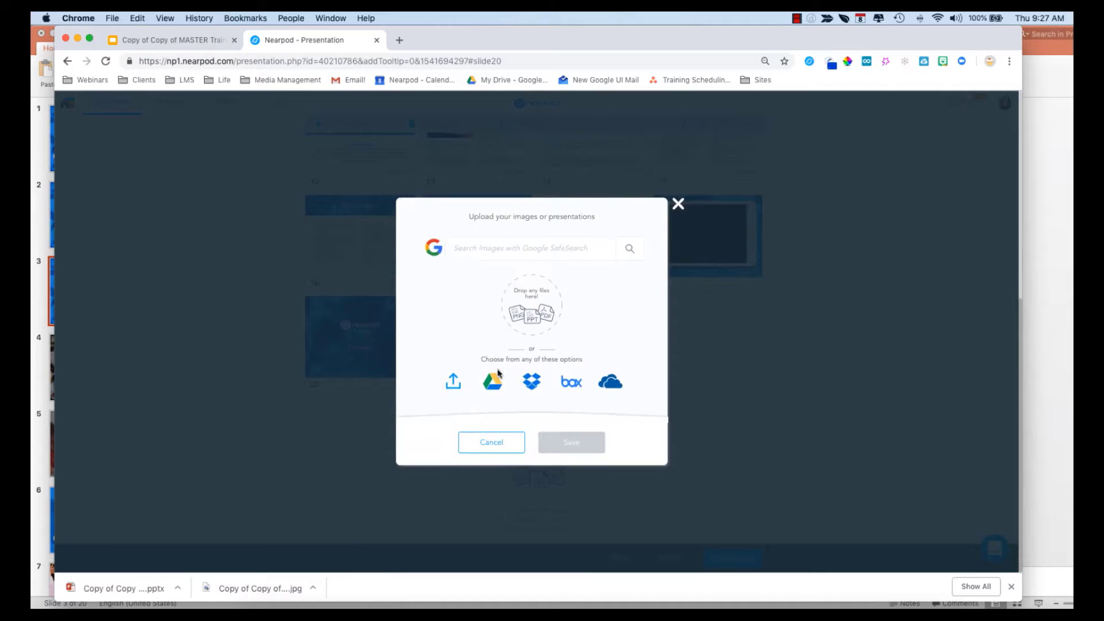
left_click(453, 387)
left_click(467, 117)
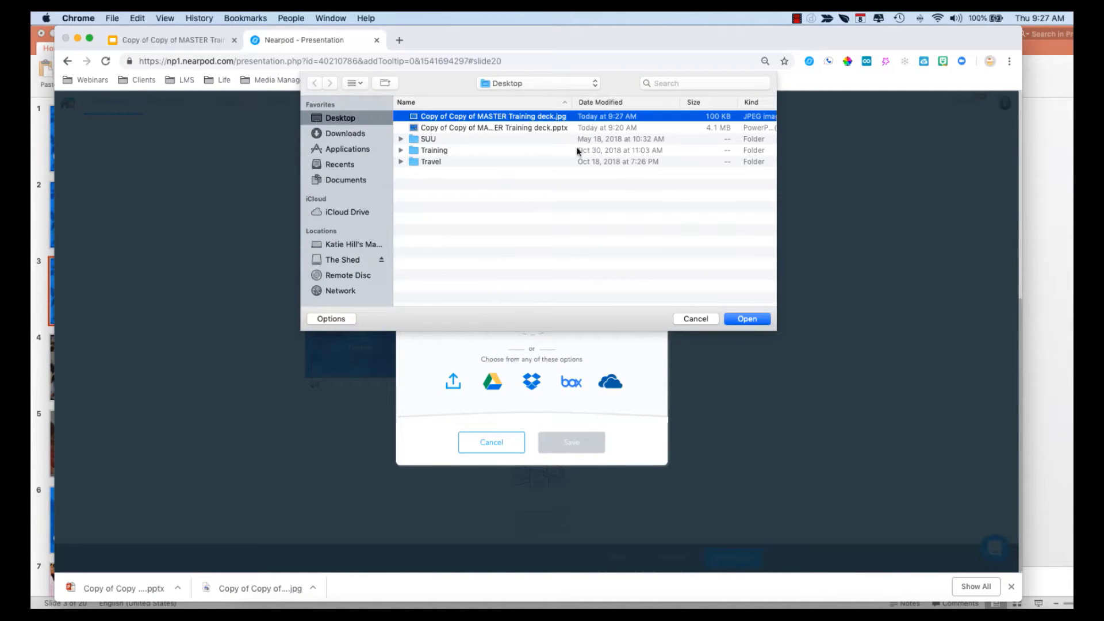
left_click(748, 319)
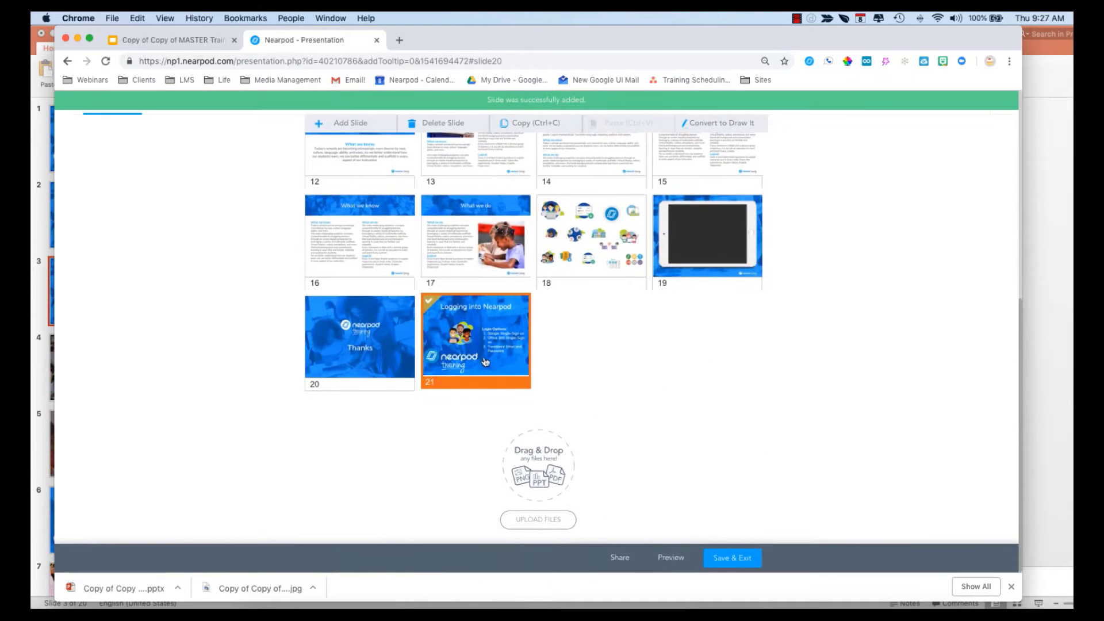
Step: Move the uploaded "Logging into Nearpod" slide to position 4 and delete the old version at position 3
left_click_drag(487, 362, 368, 305)
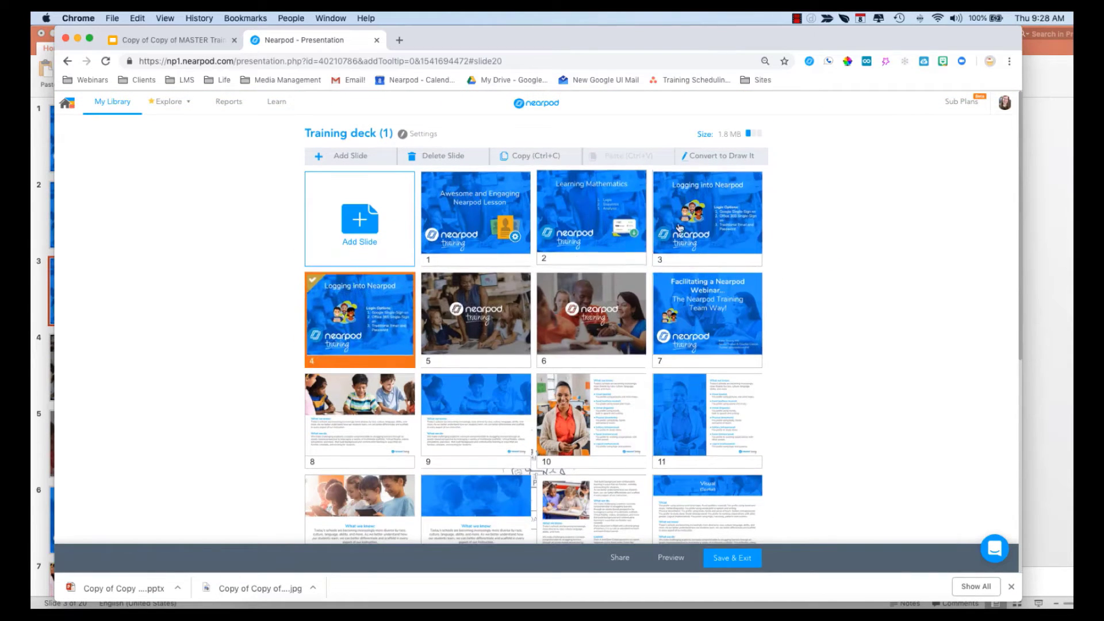
left_click(444, 155)
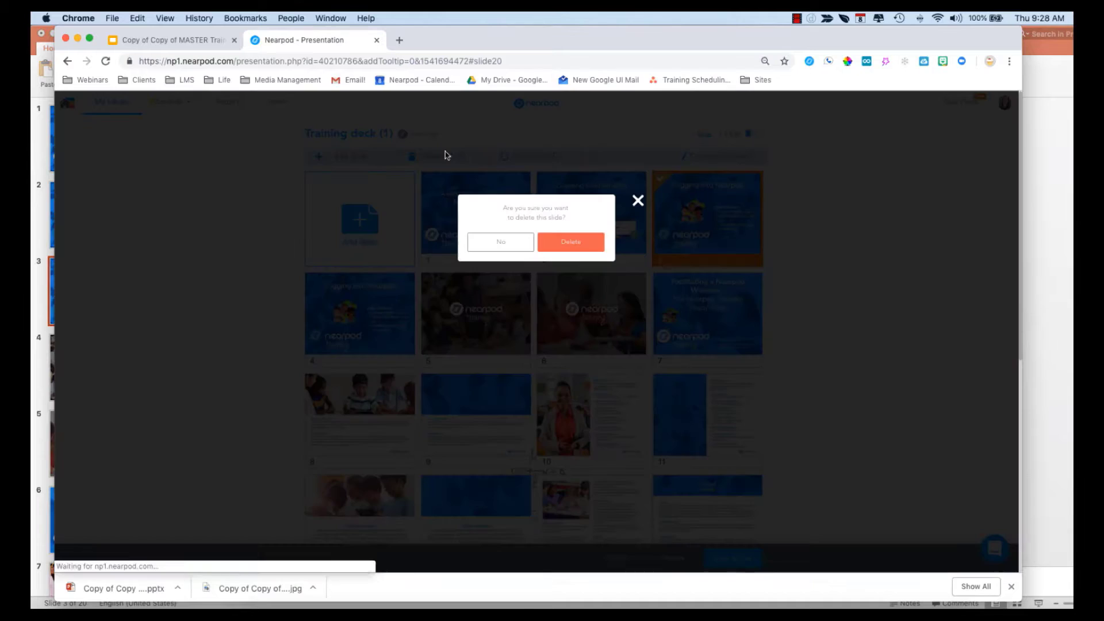
left_click(572, 242)
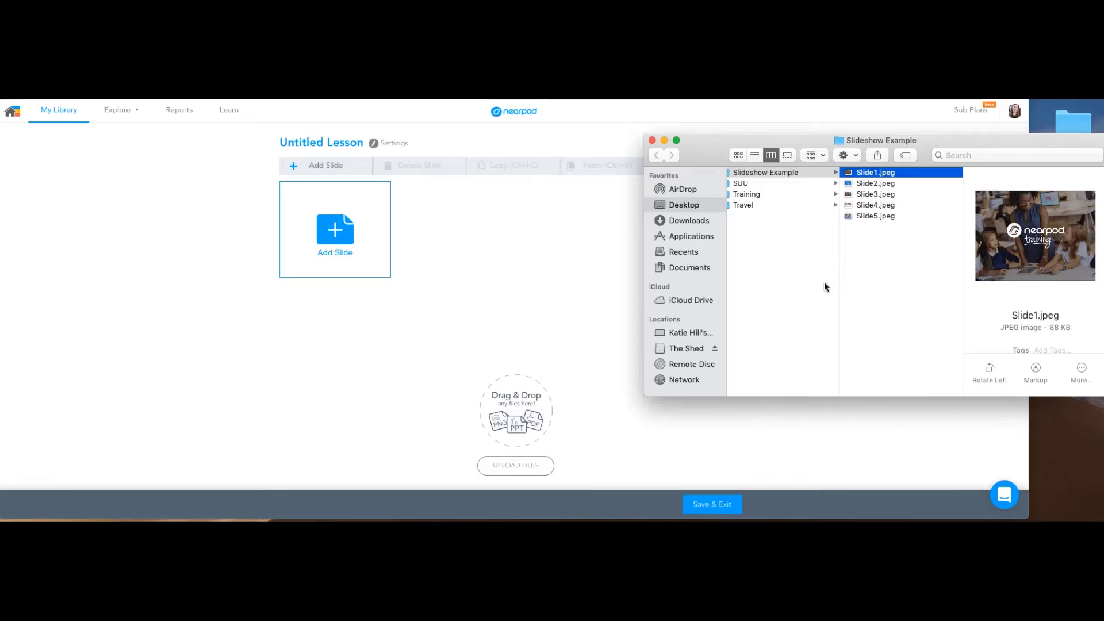
Step: Add Slide1.jpeg through Slide5.jpeg from the Slideshow Example folder to the Untitled Lesson as a slideshow
left_click(863, 215, "shift")
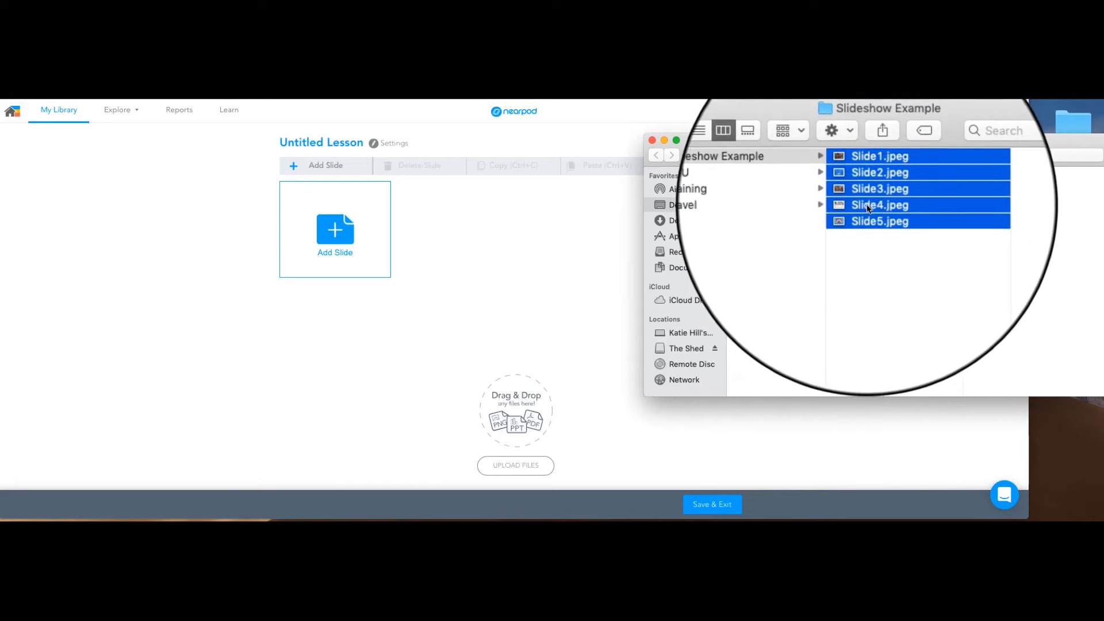
left_click_drag(867, 207, 461, 336)
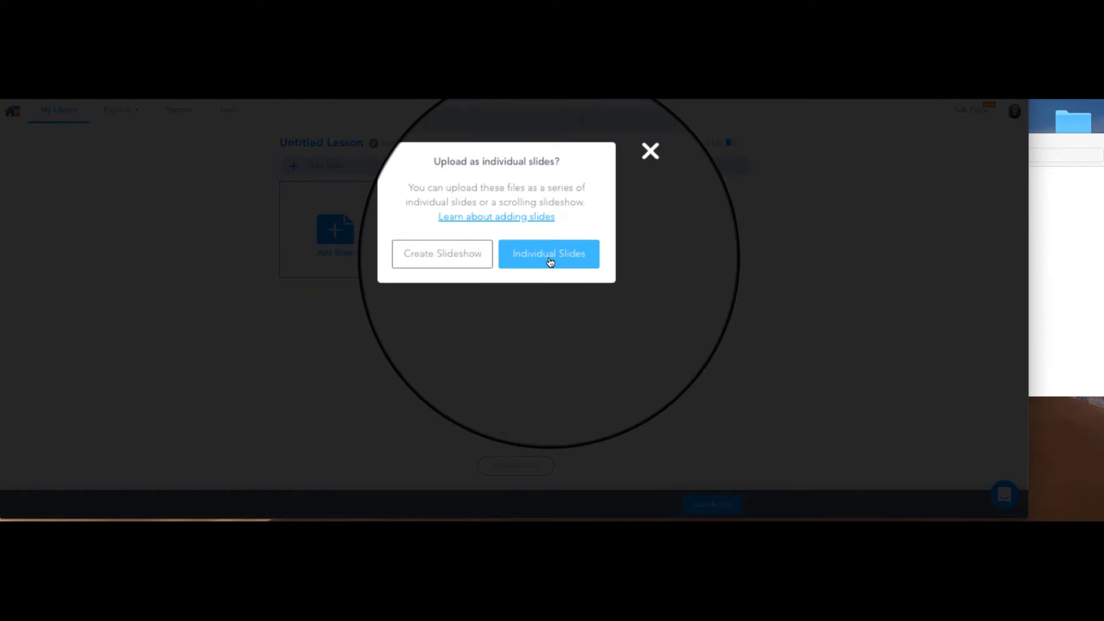
left_click(474, 259)
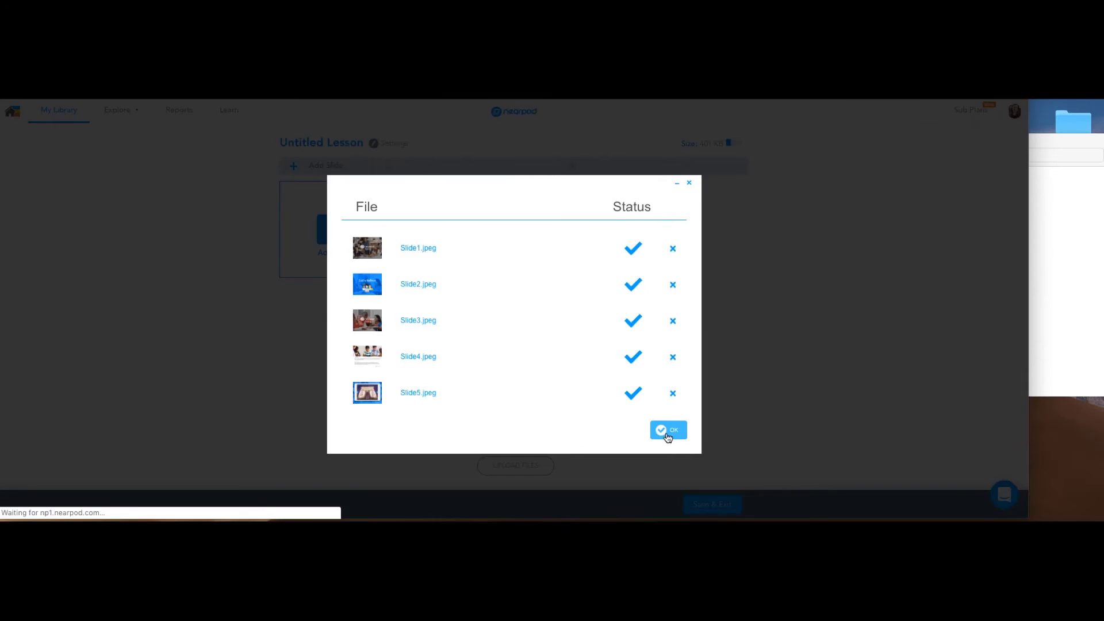
left_click(668, 431)
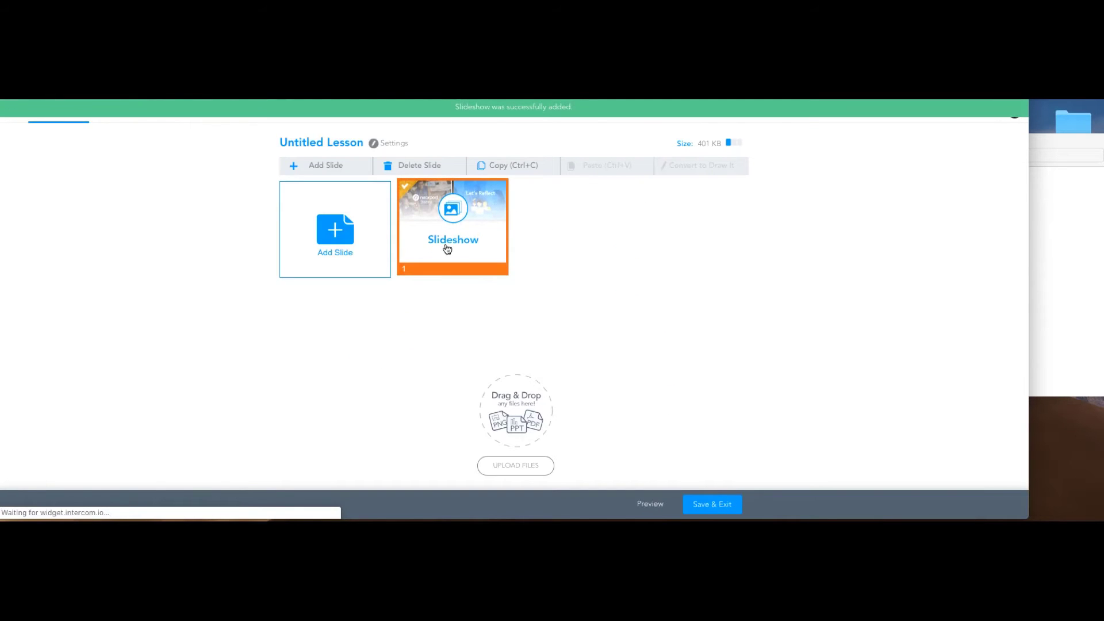
Step: Upload Slide1.jpeg through Slide5.jpeg from the Slideshow Example folder through the lesson's file upload and create a second slideshow from them
left_click(508, 468)
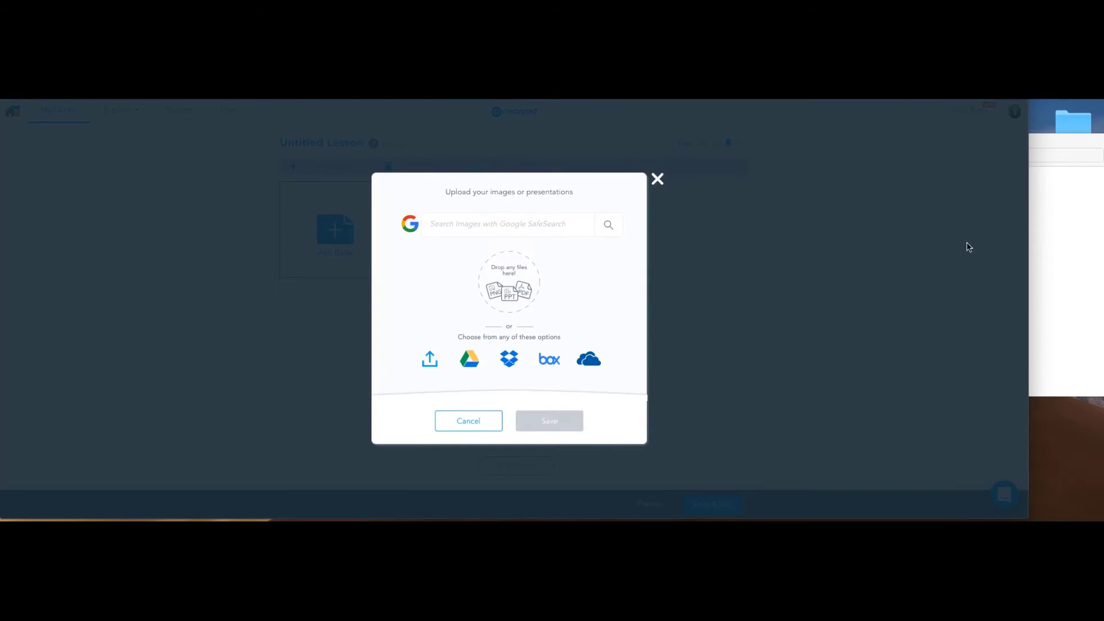
left_click(430, 361)
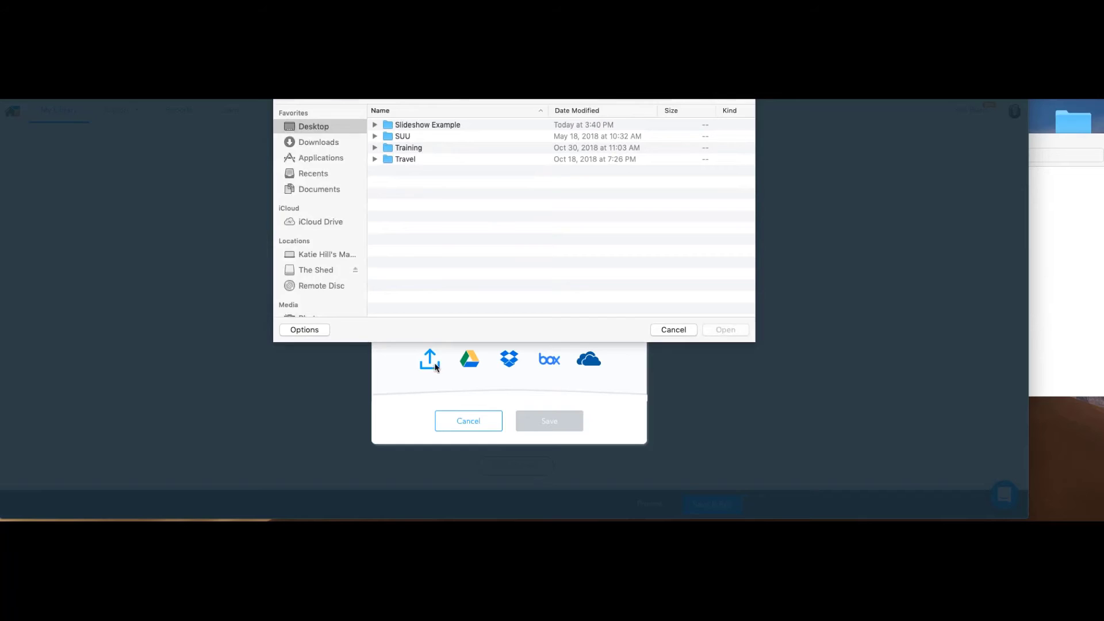
double_click(414, 125)
left_click(420, 125)
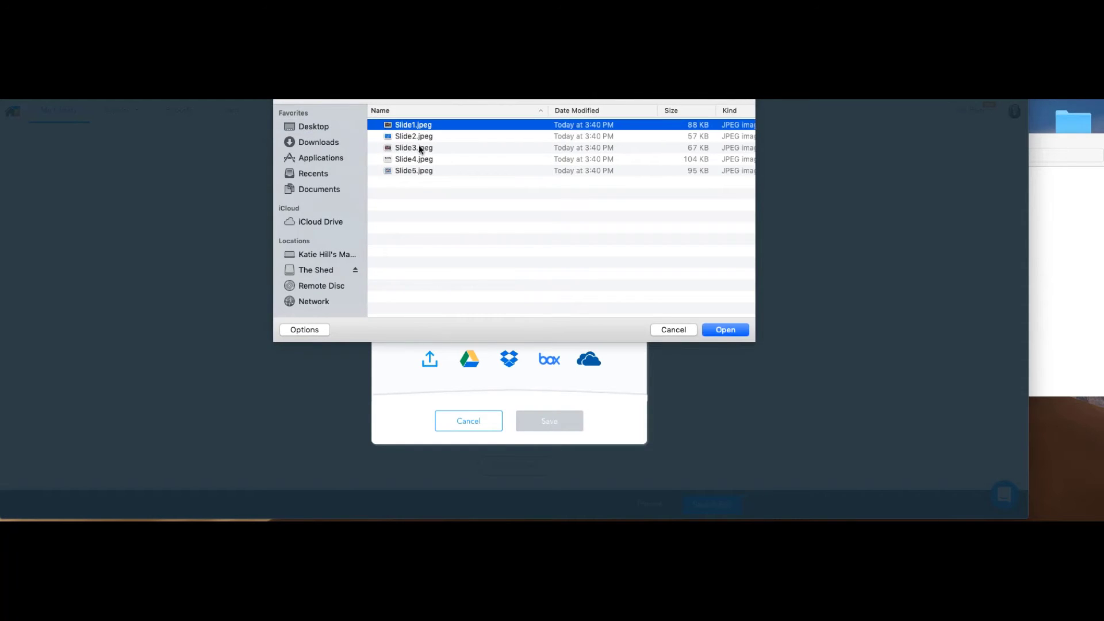
left_click(416, 171, "shift")
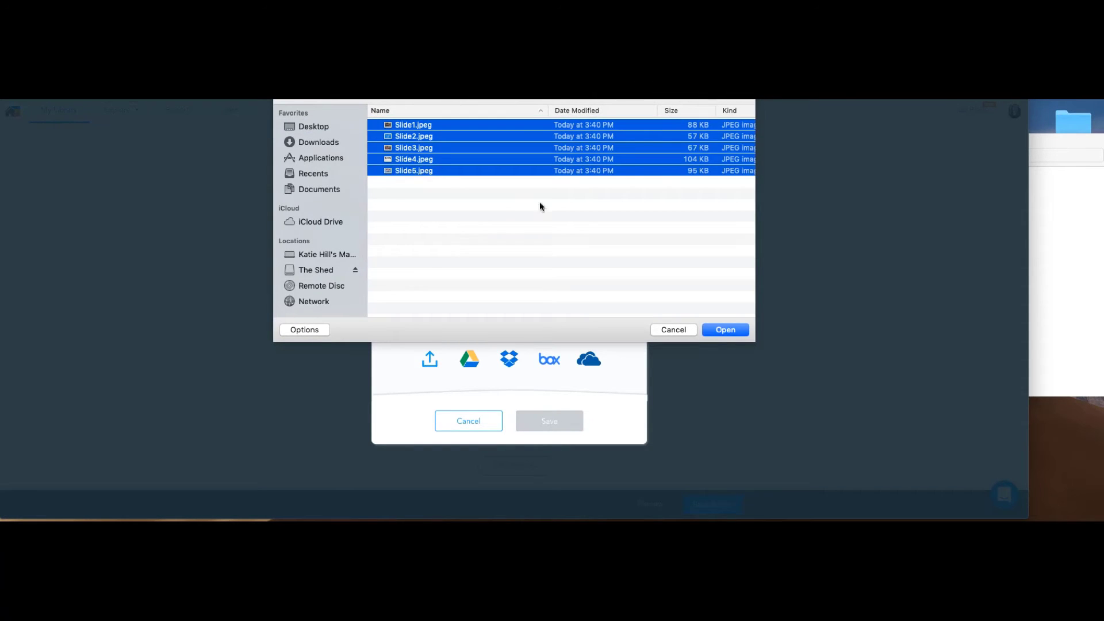
left_click(731, 332)
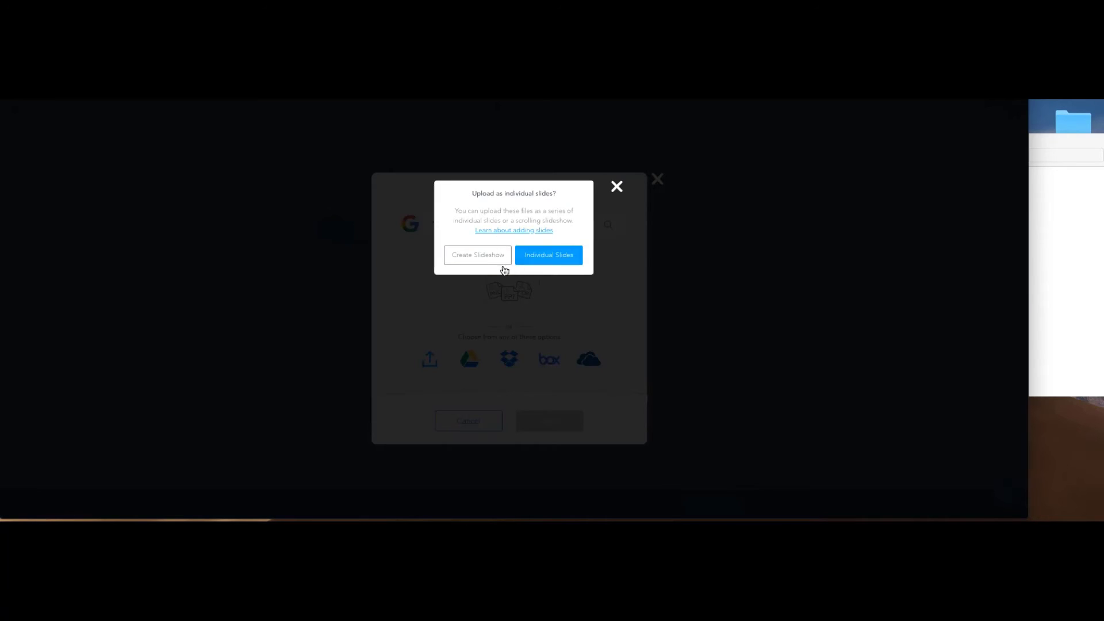
left_click(475, 255)
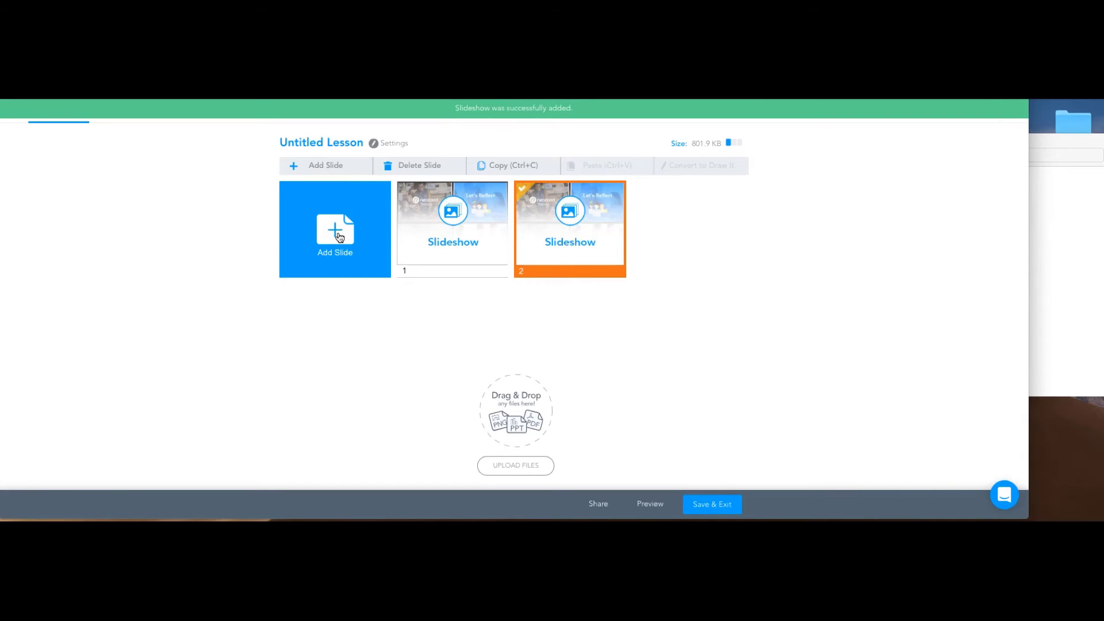
Step: Add a third slide using the Slideshow content type, filled with Slide1.jpeg through Slide5.jpeg from the computer
left_click(340, 237)
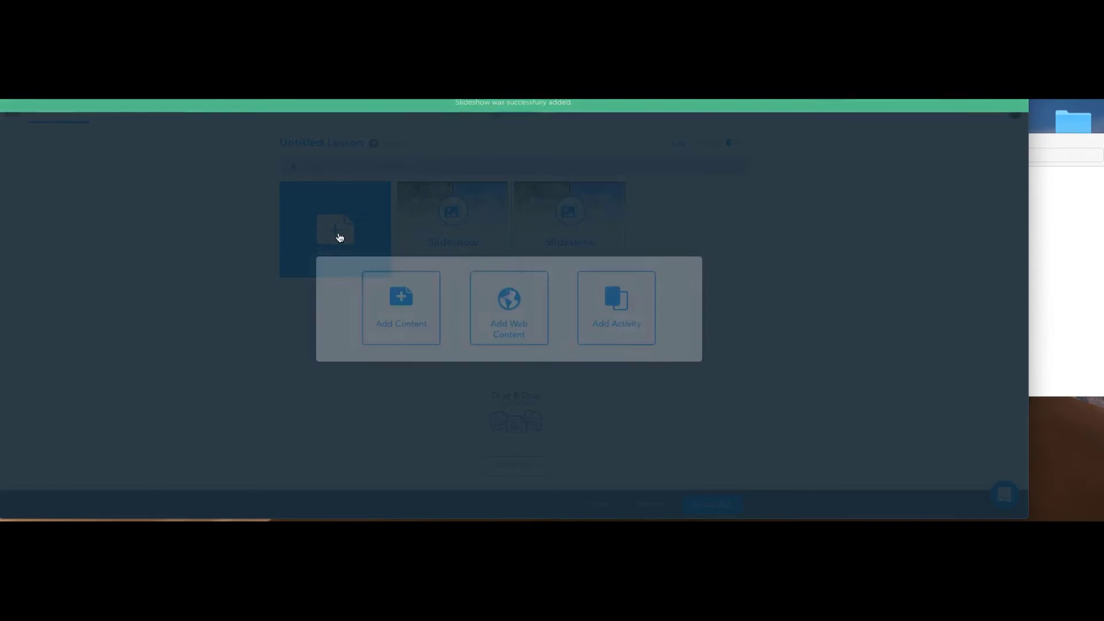
left_click(400, 296)
left_click(697, 357)
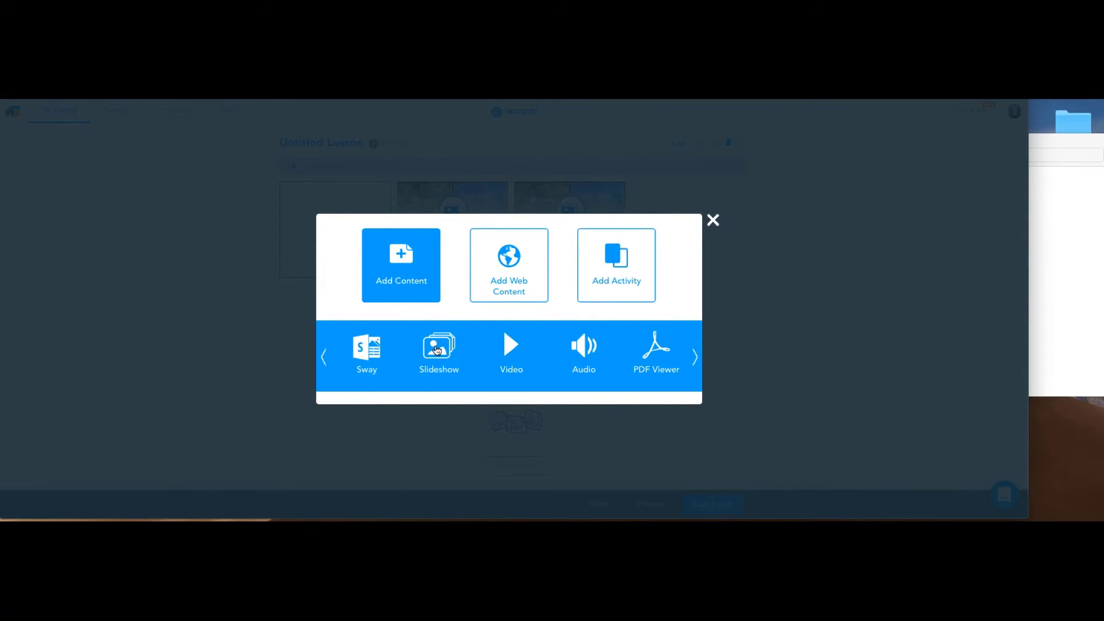
left_click(435, 347)
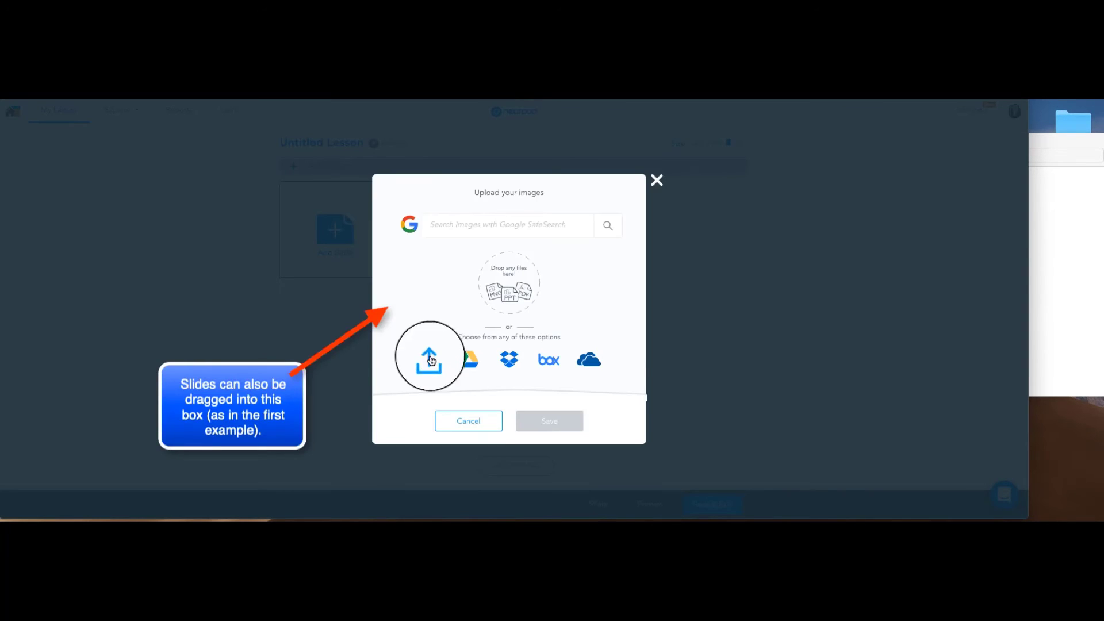
left_click(425, 364)
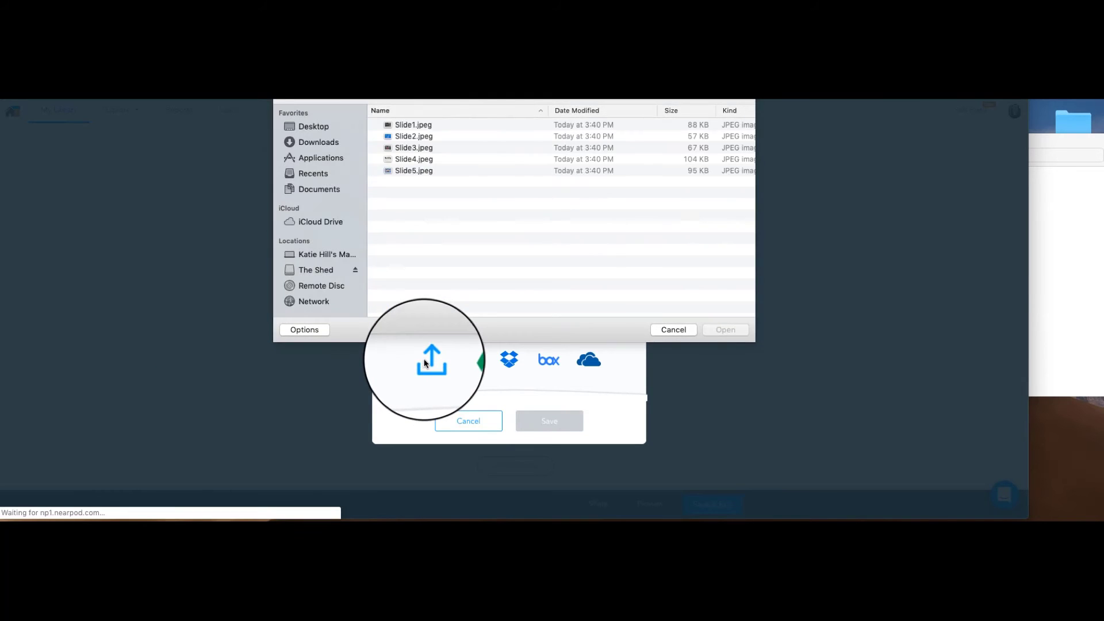
left_click(397, 126)
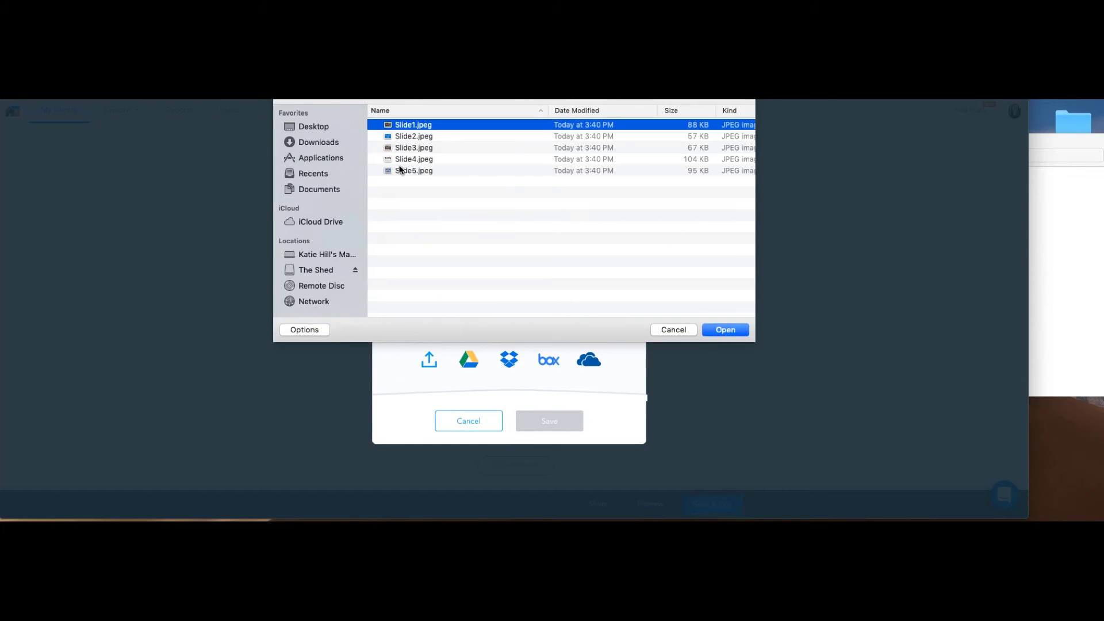
left_click(401, 171, "shift")
left_click(725, 330)
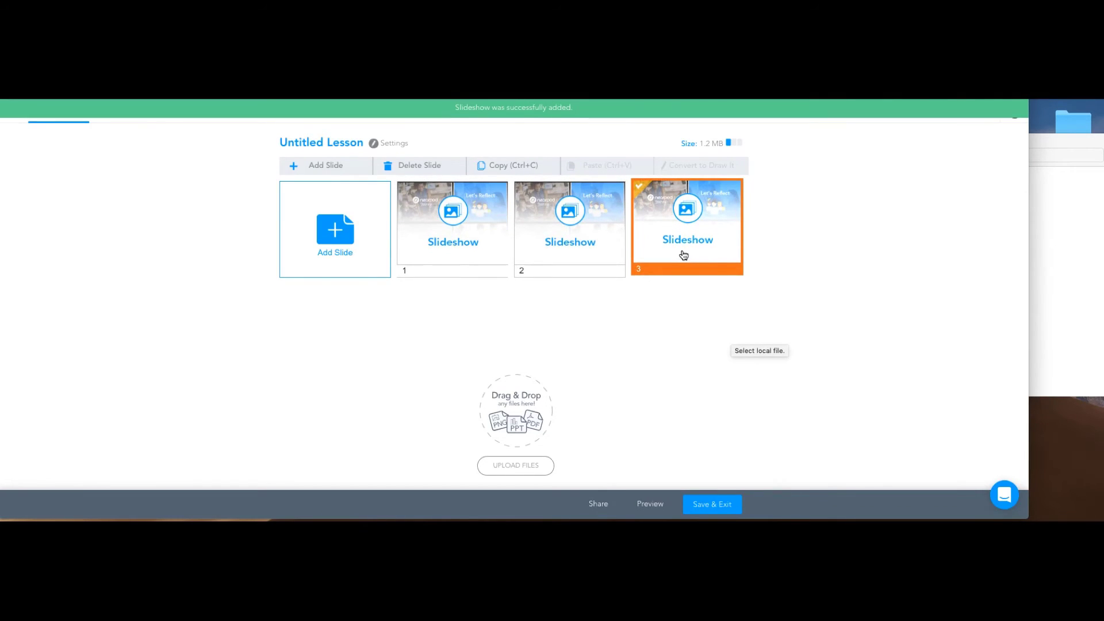
Step: Reorder the first slideshow with the arch image second and "Let's Reflect" last, save it, and check the order in the student preview
double_click(464, 229)
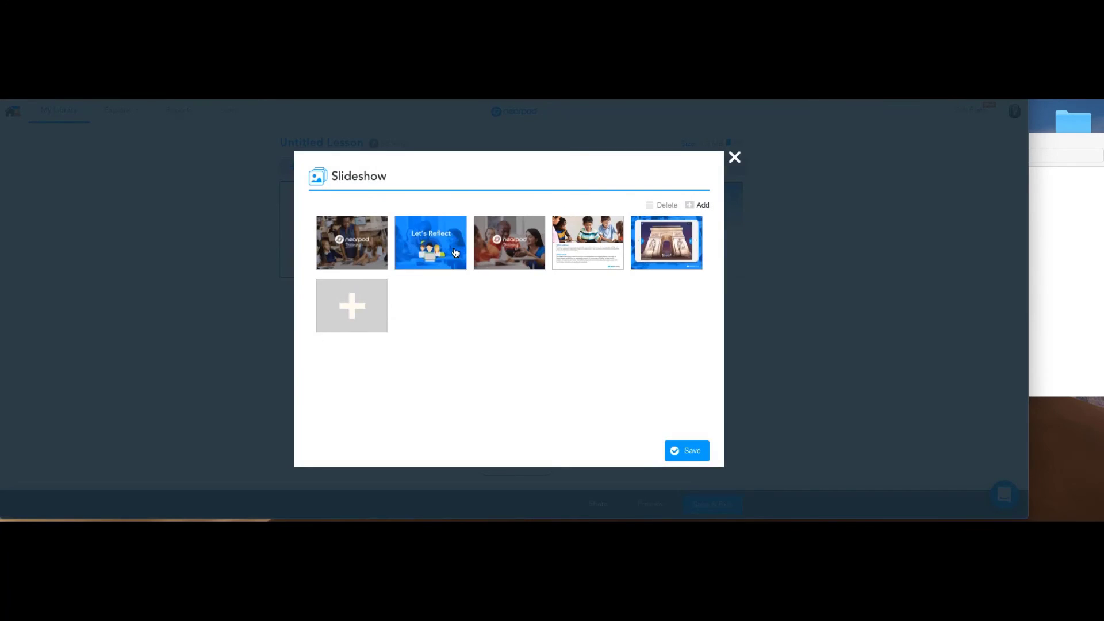
mouse_move(455, 252)
left_mouse_down()
mouse_move(595, 248)
mouse_move(461, 242)
left_mouse_up()
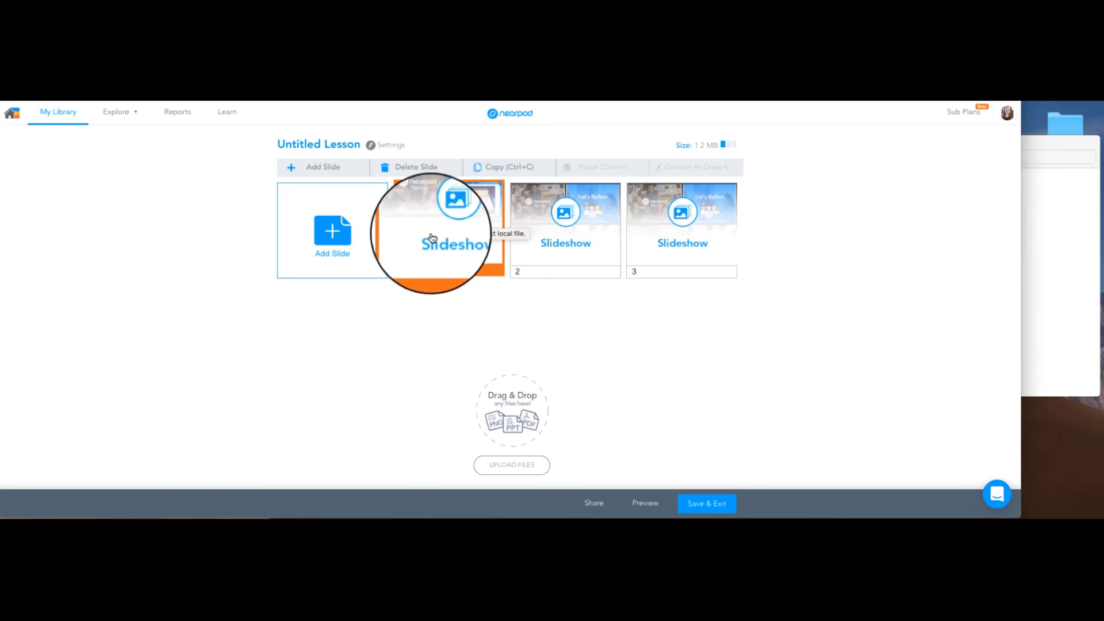
left_click(647, 507)
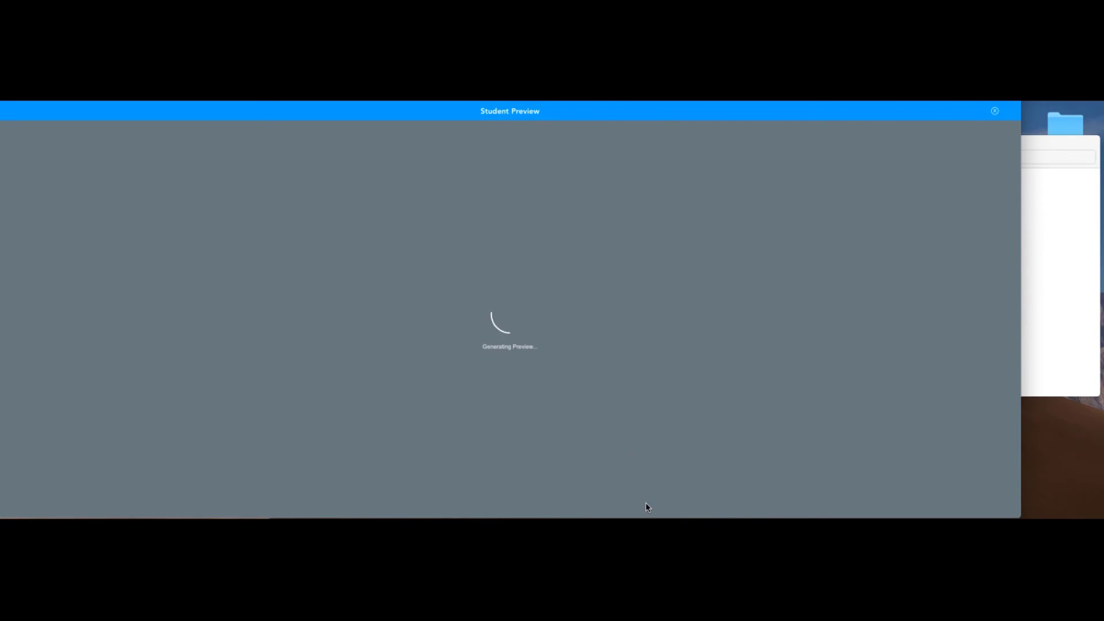
scroll(524, 406, "down", 10)
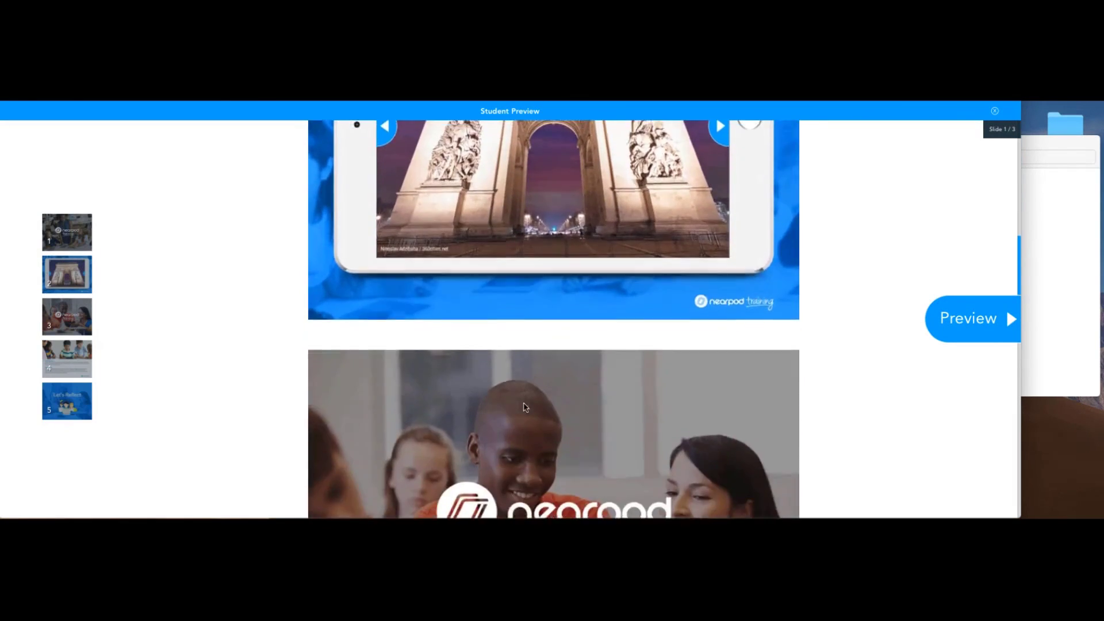
scroll(525, 407, "down", 15)
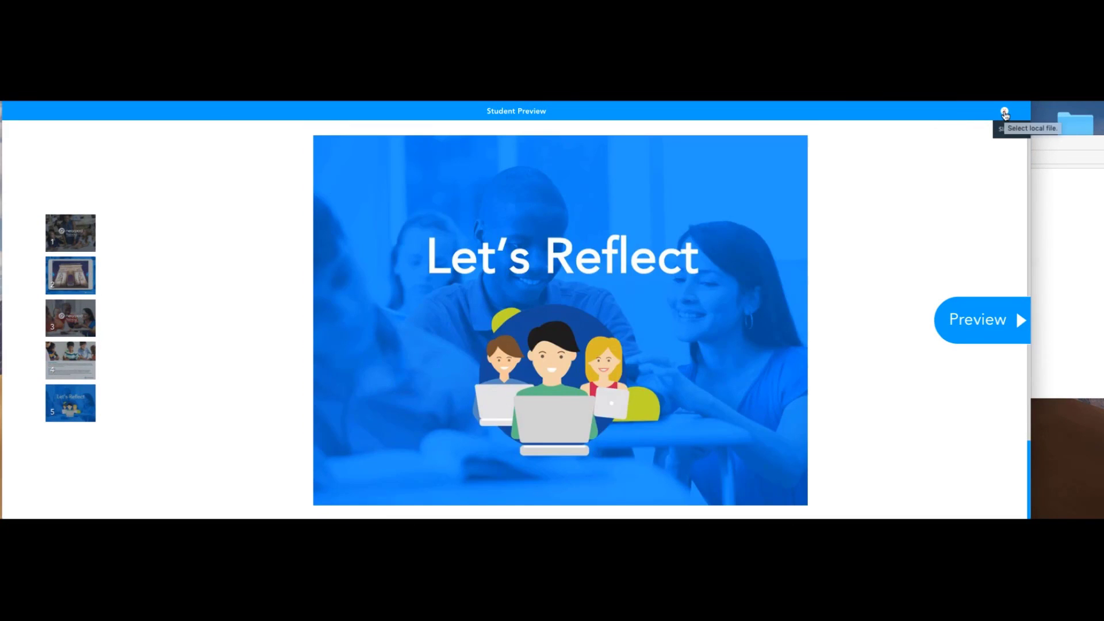
left_click(1005, 113)
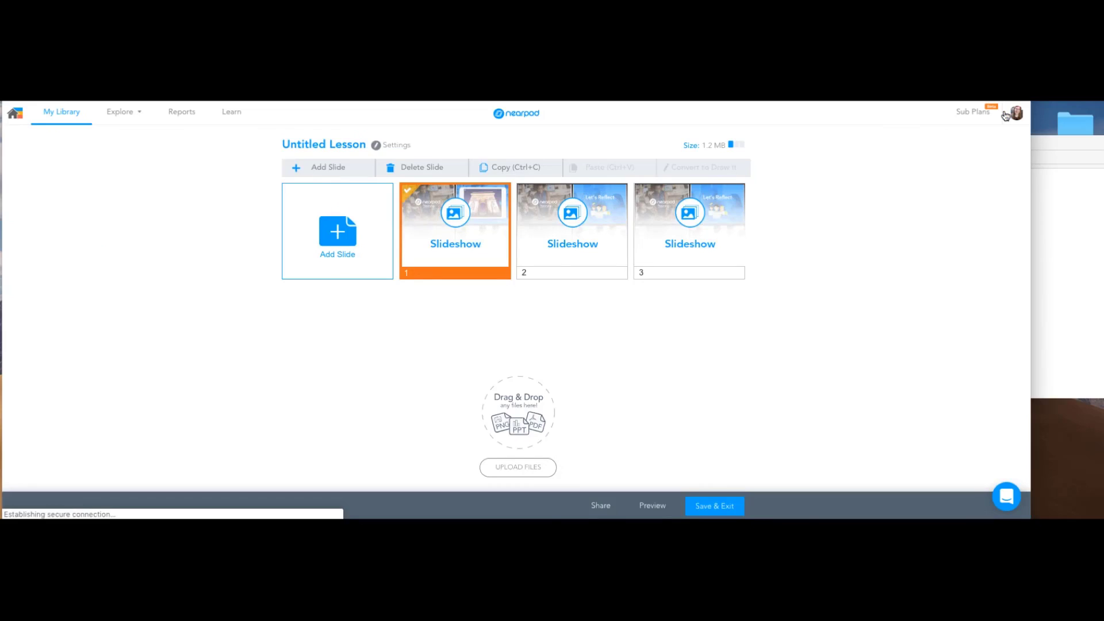